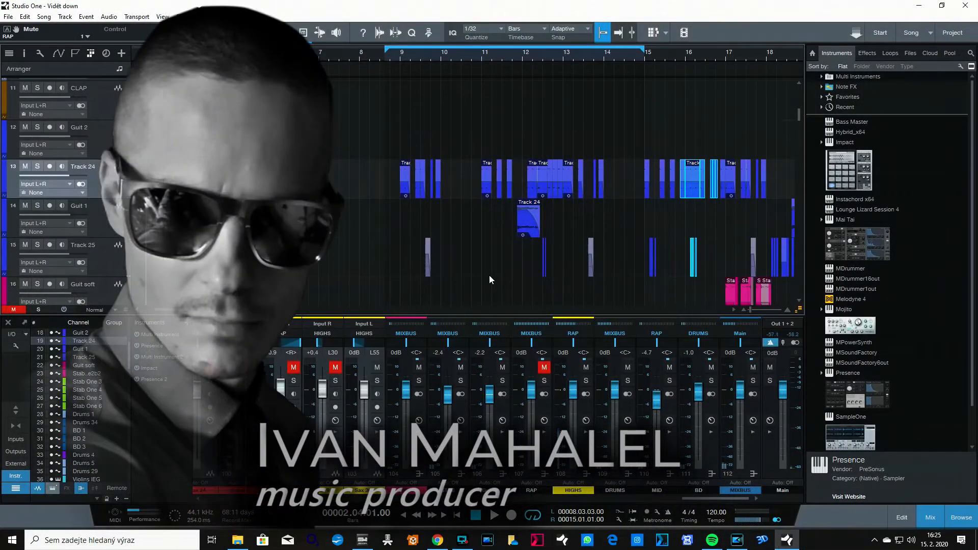
Step: Select the Guit 2 track that holds the long guitar clip spanning bars 3 to 7
{"action": "left_click_drag", "start_coordinate": [422, 59], "coordinate": [422, 47]}
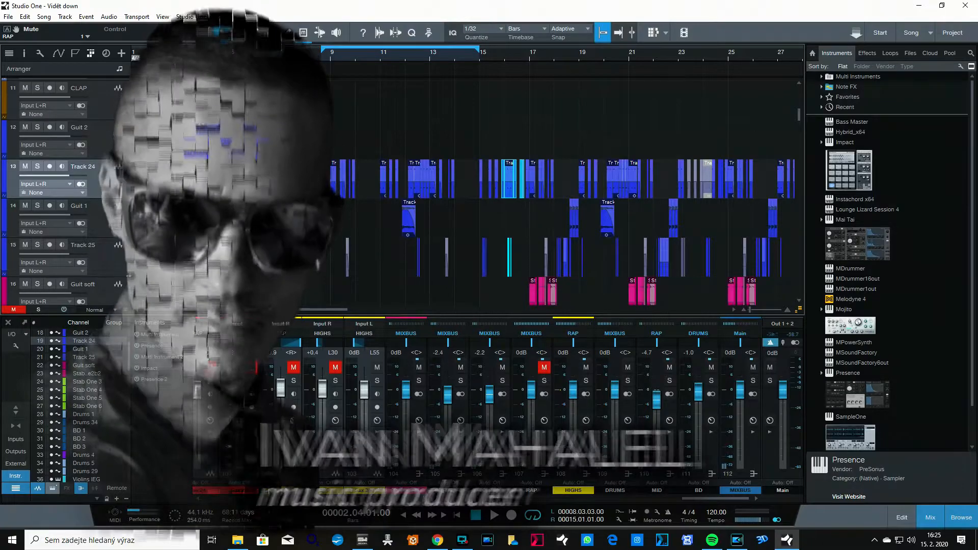
{"action": "left_click_drag", "start_coordinate": [178, 56], "coordinate": [165, 99]}
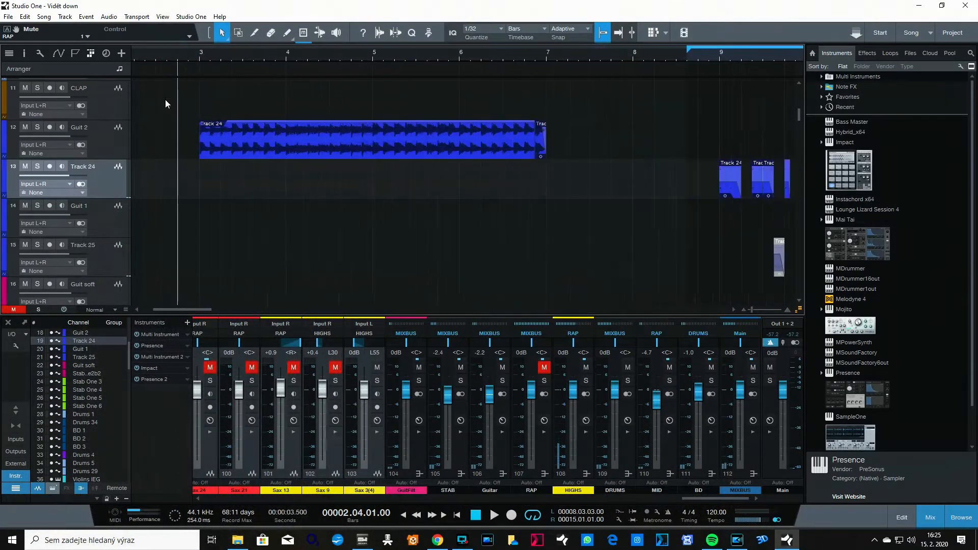
{"action": "left_click", "coordinate": [110, 148]}
{"action": "left_click_drag", "start_coordinate": [180, 55], "coordinate": [193, 39]}
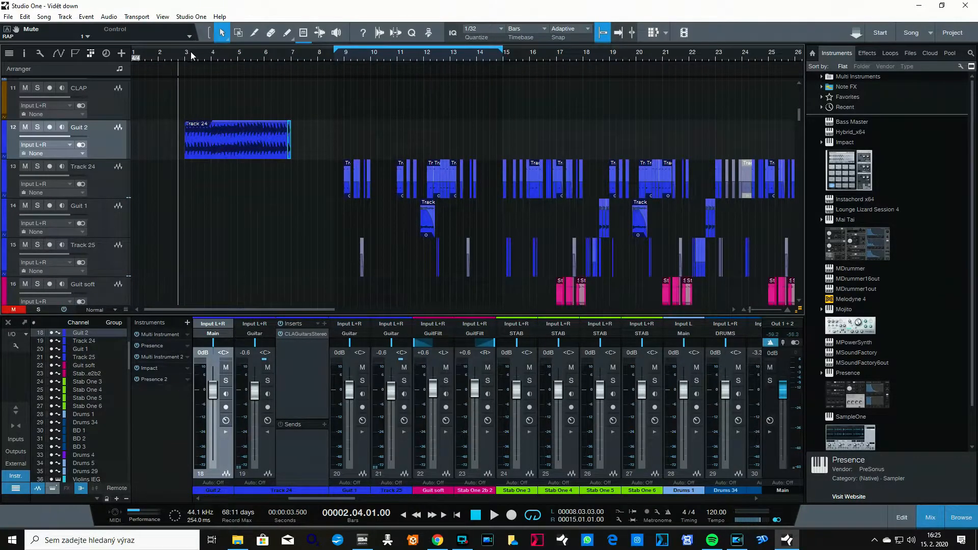
{"action": "left_click_drag", "start_coordinate": [192, 55], "coordinate": [213, 68]}
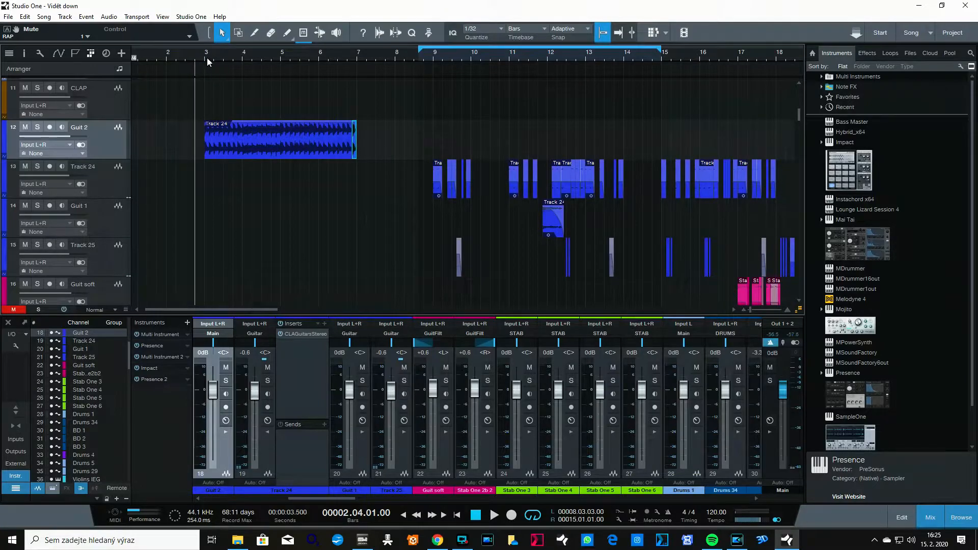
{"action": "left_click_drag", "start_coordinate": [207, 60], "coordinate": [221, 54]}
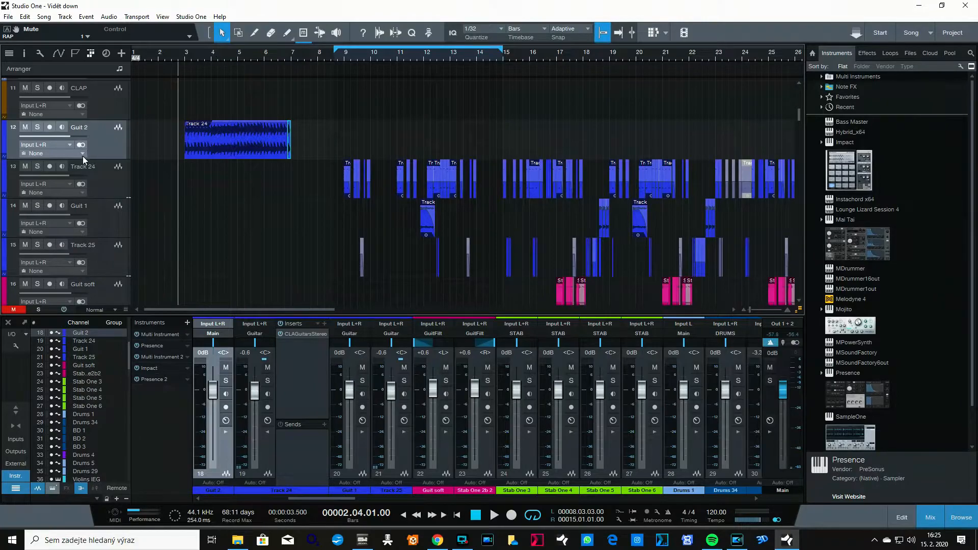
Step: Make the Guit 2 track slightly taller in the arrangement so its waveform is easier to read
{"action": "left_click_drag", "start_coordinate": [102, 159], "coordinate": [103, 183]}
{"action": "mouse_move", "coordinate": [207, 65]}
{"action": "left_mouse_down"}
{"action": "mouse_move", "coordinate": [190, 66]}
{"action": "mouse_move", "coordinate": [207, 79]}
{"action": "mouse_move", "coordinate": [209, 65]}
{"action": "left_mouse_up"}
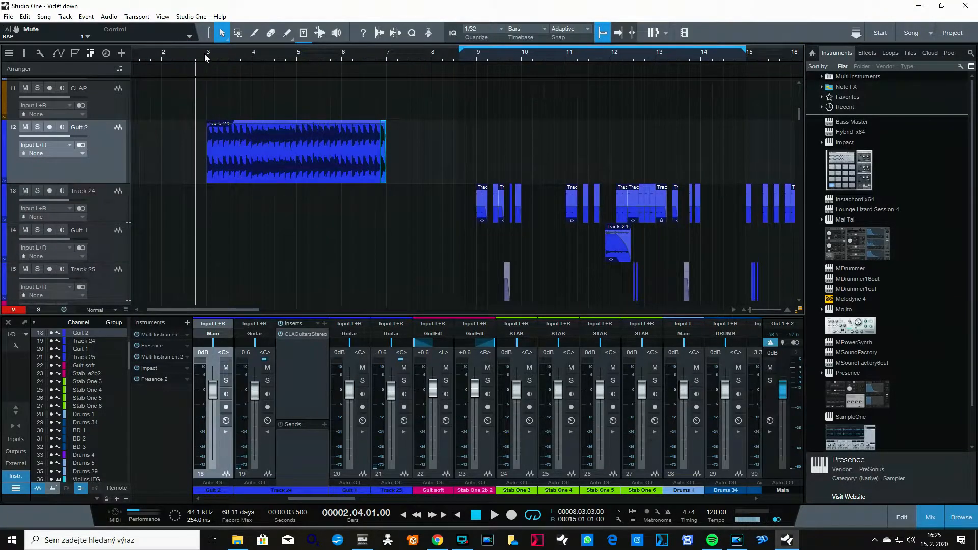
{"action": "left_click_drag", "start_coordinate": [217, 61], "coordinate": [225, 54]}
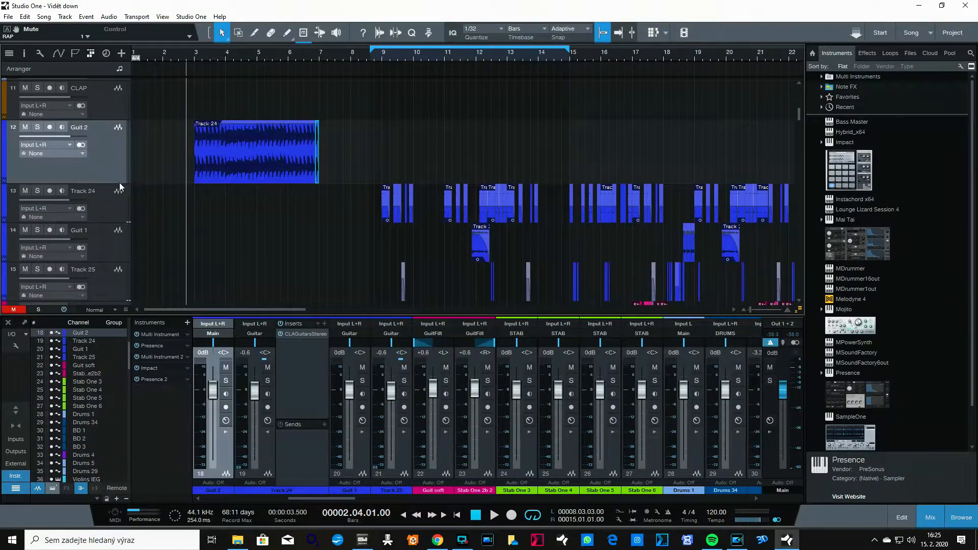
{"action": "left_click_drag", "start_coordinate": [120, 182], "coordinate": [122, 168]}
Step: Play the original guitar clip on the Guit 2 track and stop playback near its end
{"action": "mouse_move", "coordinate": [200, 57]}
{"action": "left_mouse_down"}
{"action": "mouse_move", "coordinate": [203, 67]}
{"action": "mouse_move", "coordinate": [210, 62]}
{"action": "left_mouse_up"}
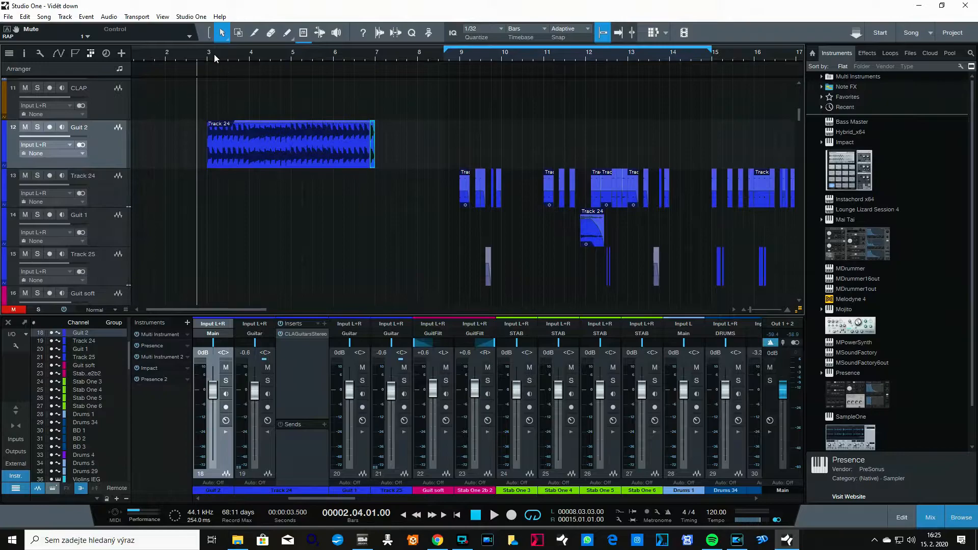
{"action": "left_click_drag", "start_coordinate": [214, 54], "coordinate": [231, 57]}
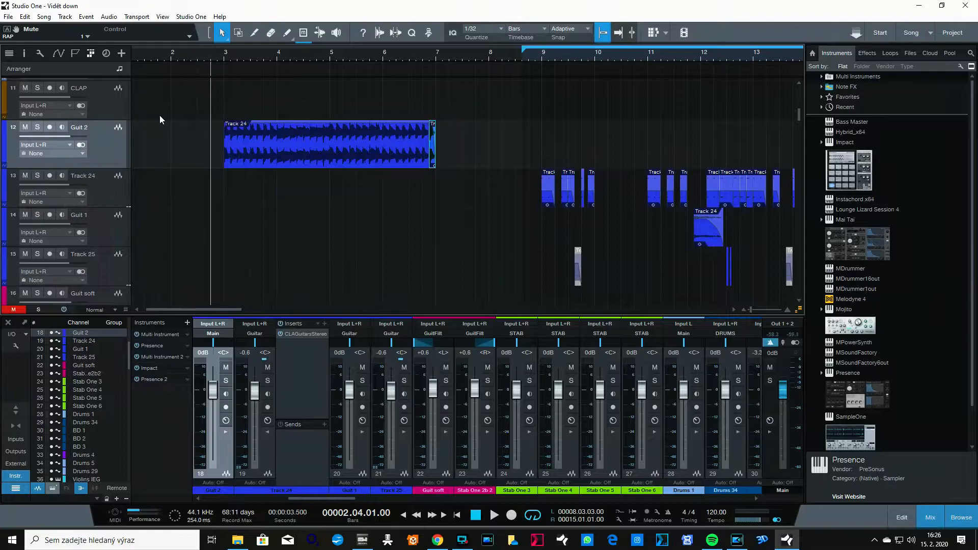
{"action": "key", "text": "space"}
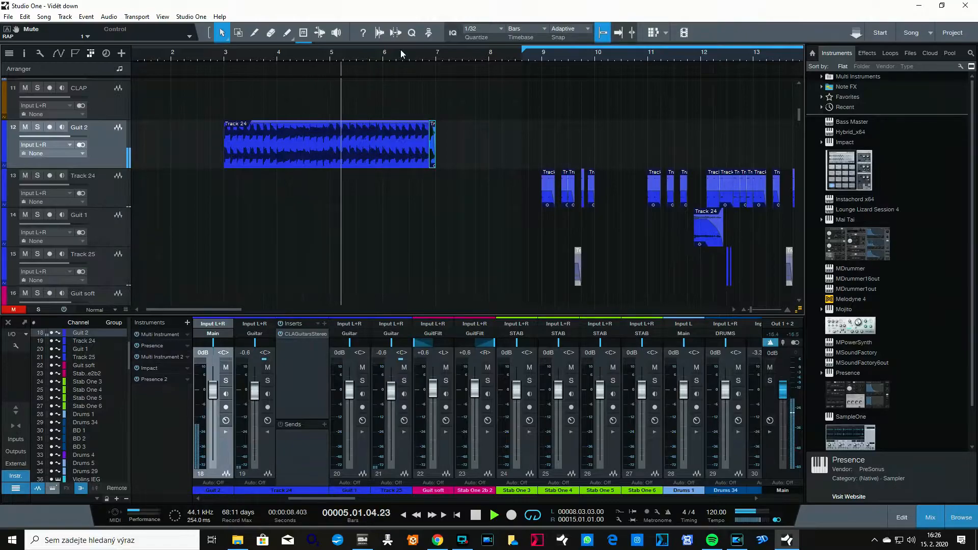
{"action": "left_click_drag", "start_coordinate": [411, 62], "coordinate": [370, 176]}
{"action": "key", "text": "space"}
Step: Check the transpose setting of the first chopped clip at bar 9 on Track 24
{"action": "left_click", "coordinate": [377, 208]}
{"action": "left_click", "coordinate": [377, 148]}
{"action": "left_click", "coordinate": [368, 178]}
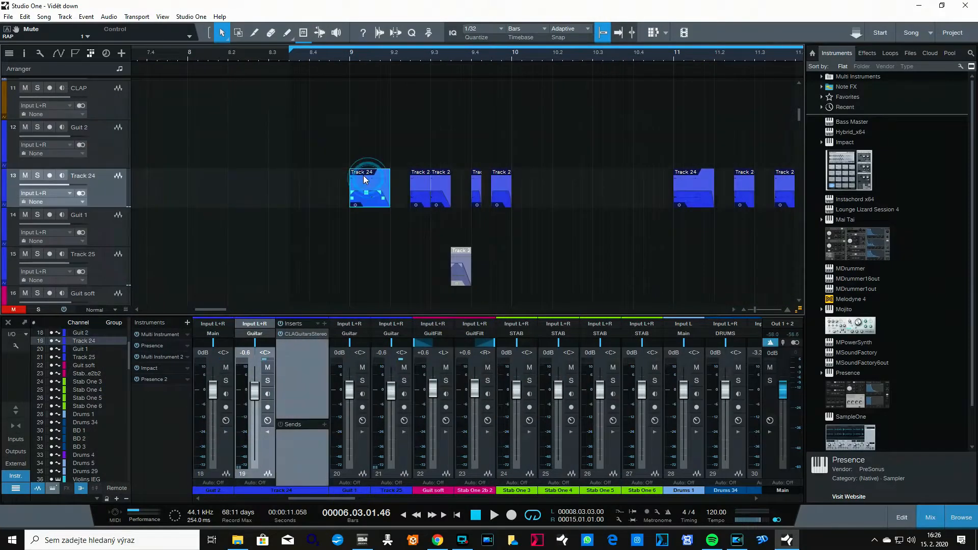
{"action": "right_click", "coordinate": [364, 176]}
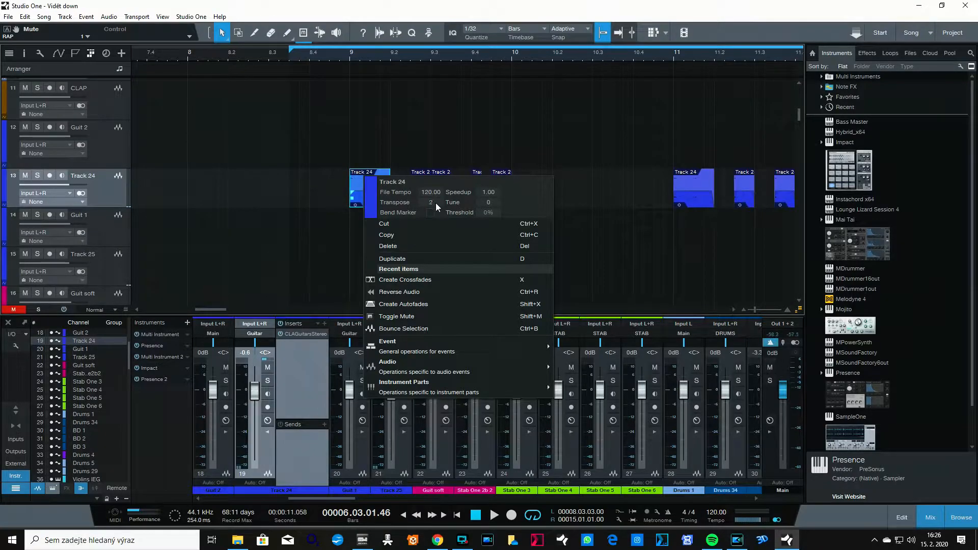
{"action": "left_click", "coordinate": [399, 57]}
Step: Check the transpose setting of the second clip after bar 9 on Track 24, then select the clip just before bar 10
{"action": "left_click_drag", "start_coordinate": [397, 56], "coordinate": [299, 67]}
{"action": "right_click", "coordinate": [343, 179]}
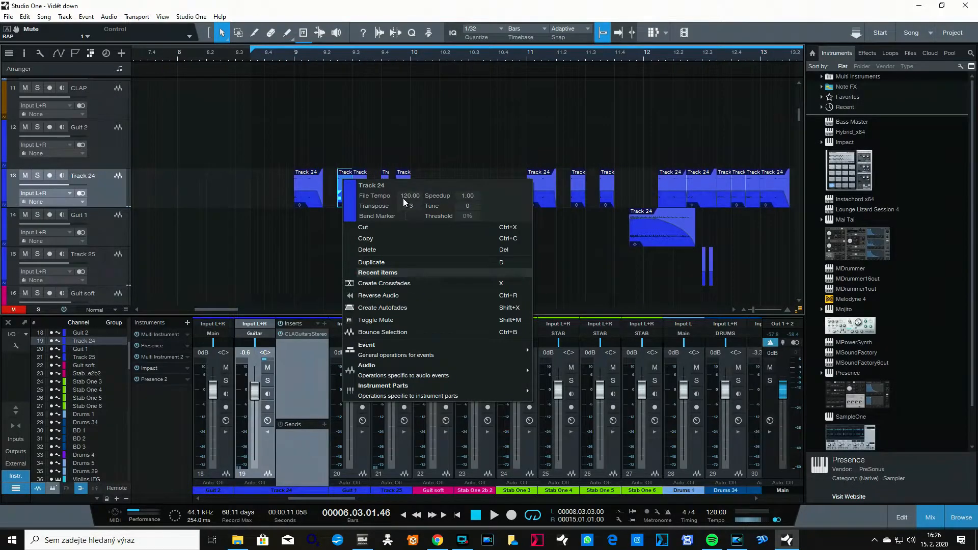
{"action": "left_click", "coordinate": [398, 173]}
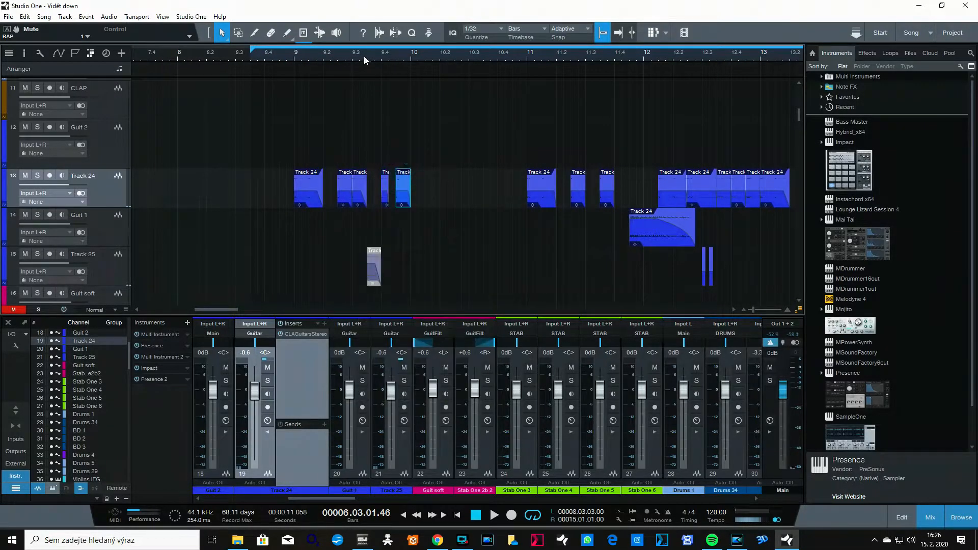
{"action": "left_click_drag", "start_coordinate": [364, 56], "coordinate": [400, 50]}
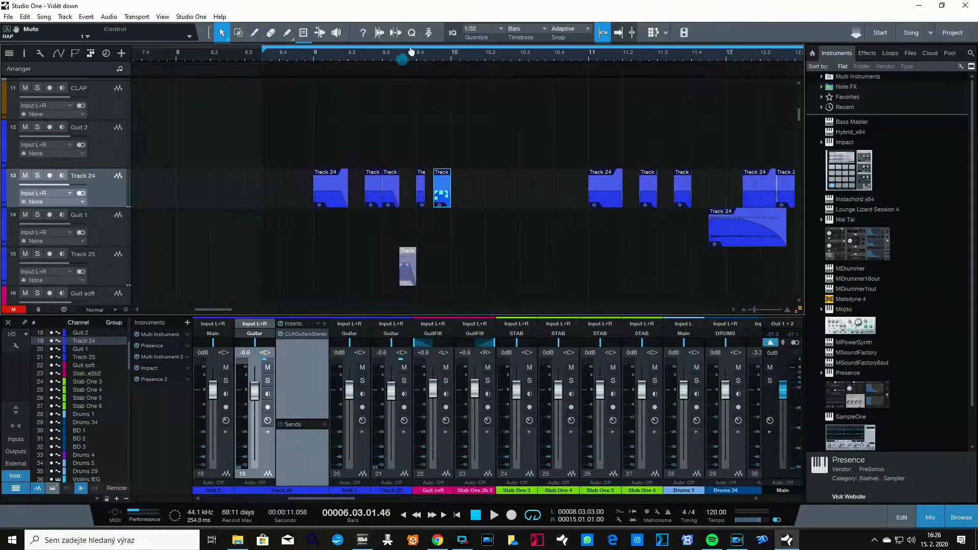
Step: Play the chopped guitar arrangement from just before bar 9
{"action": "left_click_drag", "start_coordinate": [301, 57], "coordinate": [251, 57]}
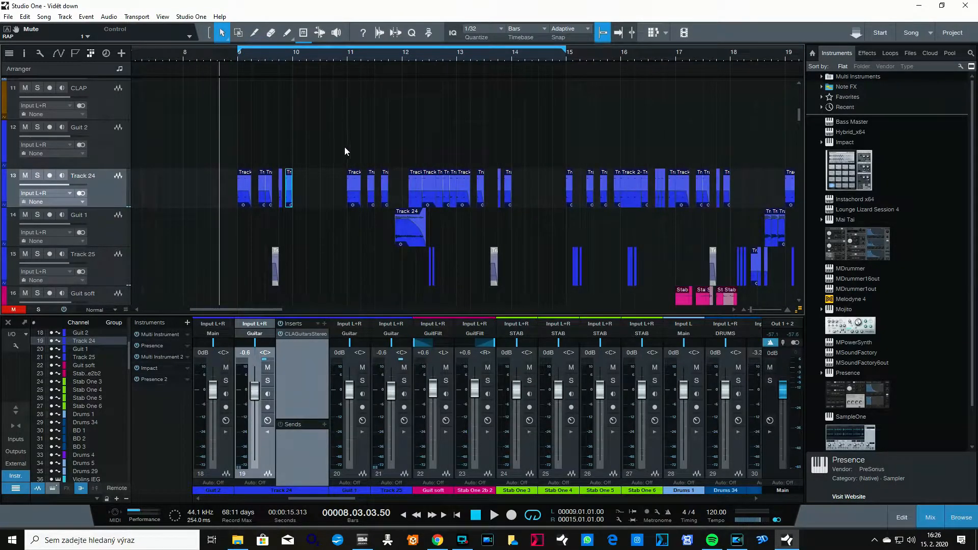
{"action": "key", "text": "space"}
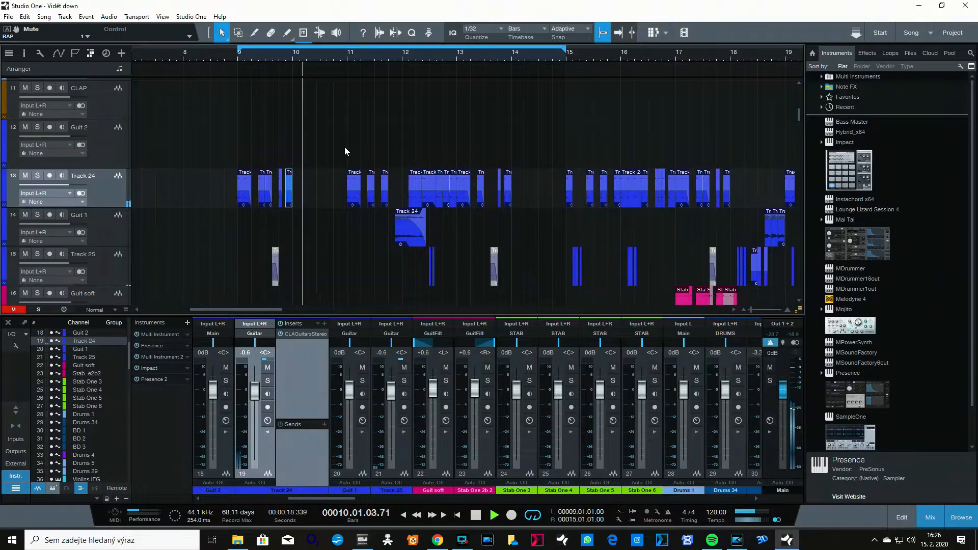
{"action": "scroll", "coordinate": [408, 65], "scroll_direction": "down", "scroll_amount": 1}
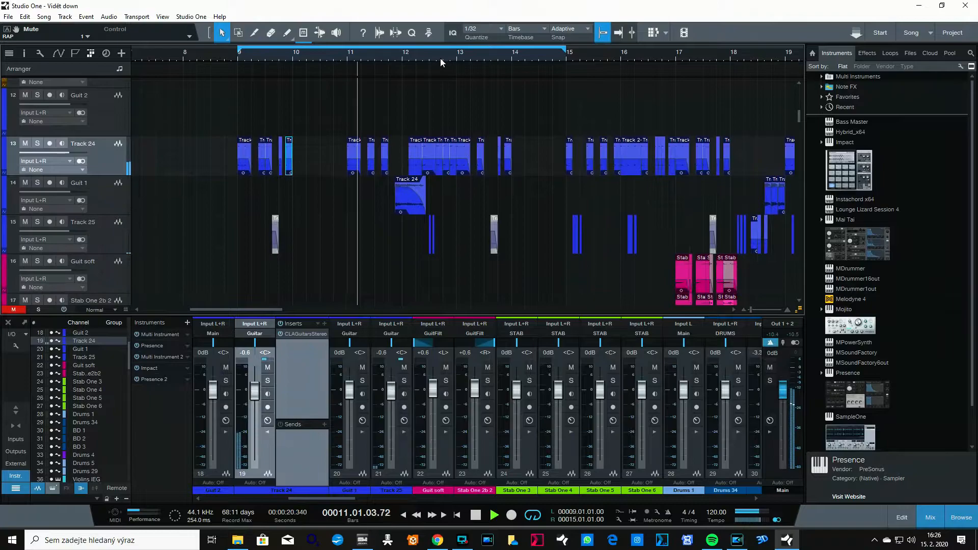
{"action": "left_click_drag", "start_coordinate": [432, 57], "coordinate": [336, 59]}
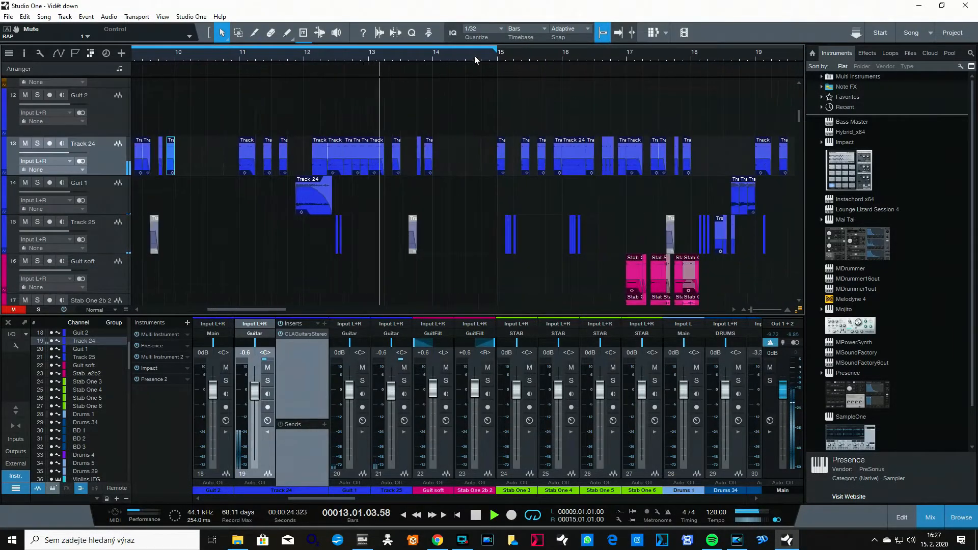
Step: Extend the loop range's end to bar 18 and stop playback just before bar 17
{"action": "left_click_drag", "start_coordinate": [487, 56], "coordinate": [691, 53]}
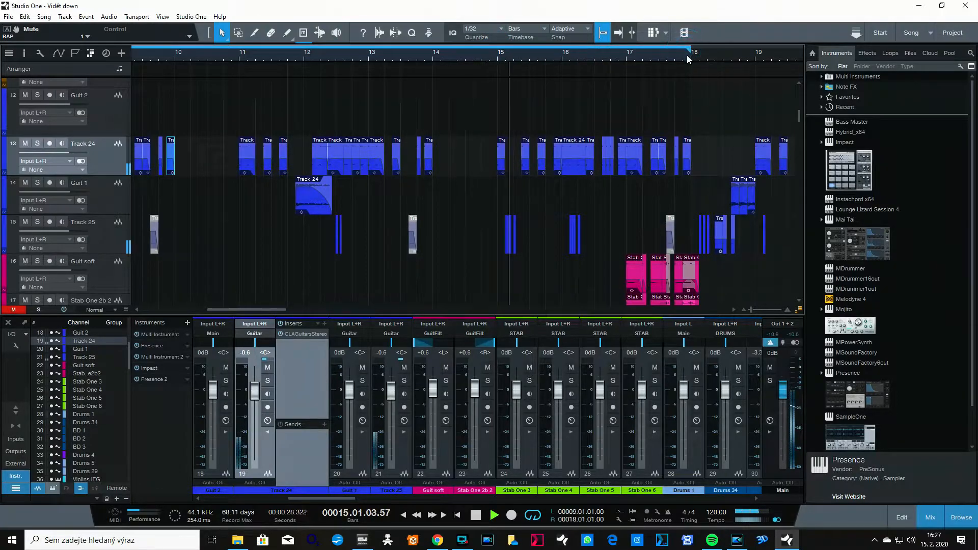
{"action": "left_click_drag", "start_coordinate": [583, 63], "coordinate": [552, 86]}
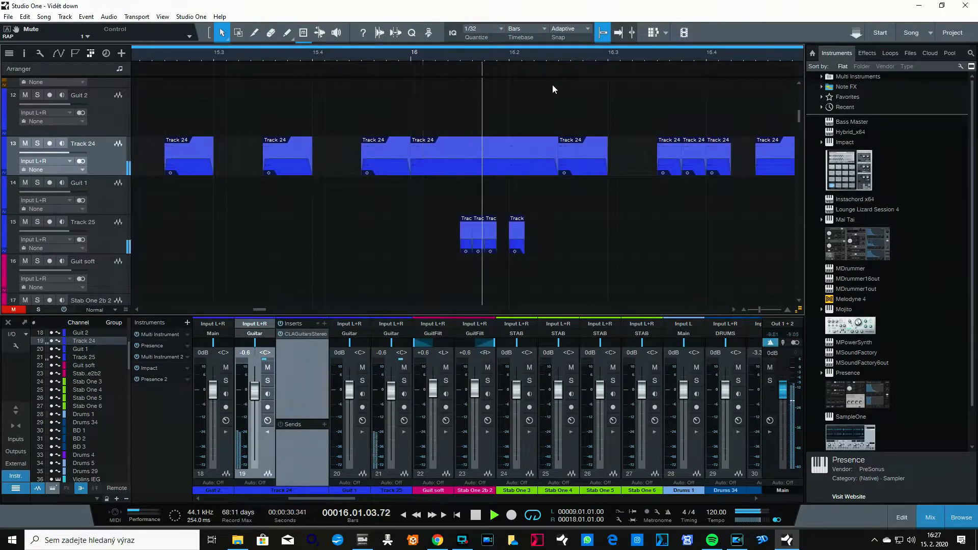
{"action": "key", "text": "space"}
{"action": "left_click_drag", "start_coordinate": [500, 57], "coordinate": [508, 55]}
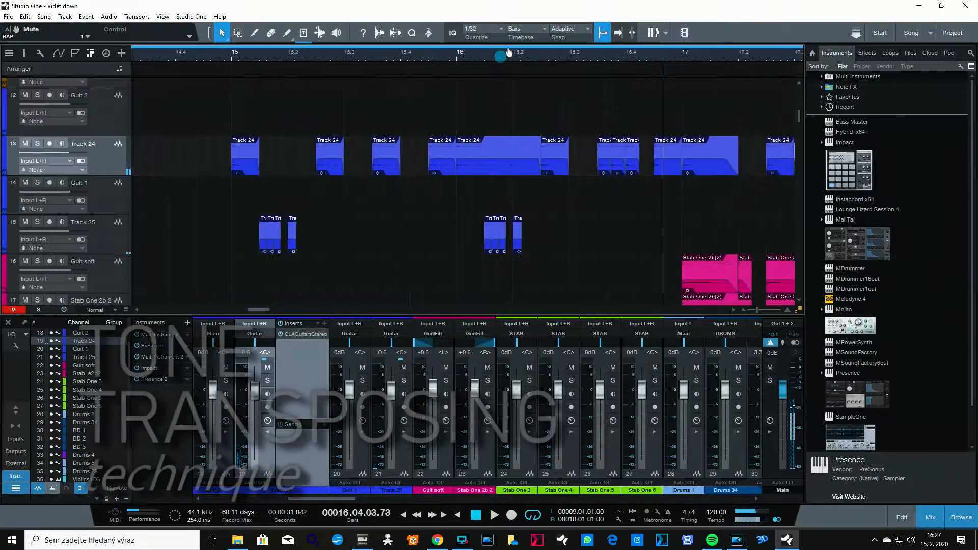
Step: Solo Track 24 and play its clips between bars 9 and 10 with the volume fader at its maximum
{"action": "left_click_drag", "start_coordinate": [415, 54], "coordinate": [264, 56]}
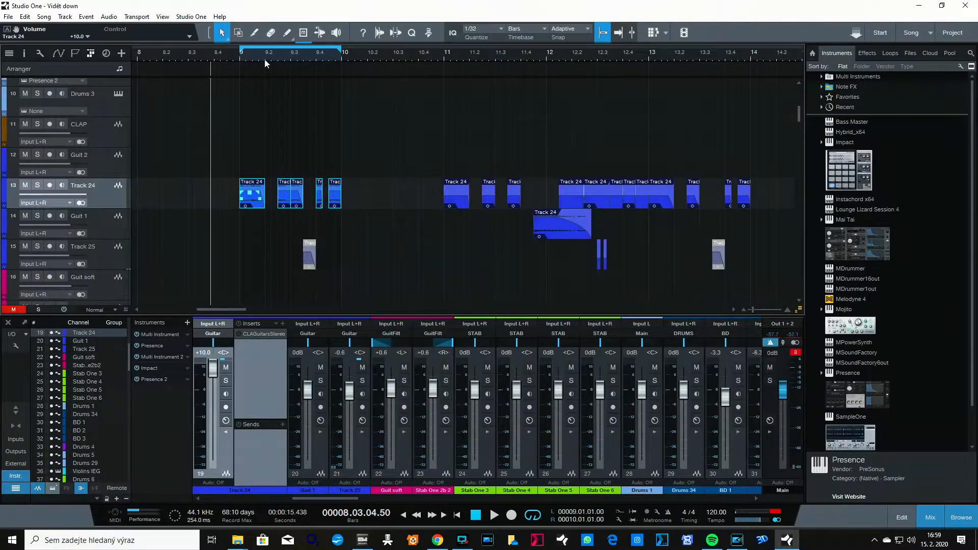
{"action": "mouse_move", "coordinate": [265, 63]}
{"action": "left_mouse_down"}
{"action": "mouse_move", "coordinate": [258, 57]}
{"action": "mouse_move", "coordinate": [266, 61]}
{"action": "left_mouse_up"}
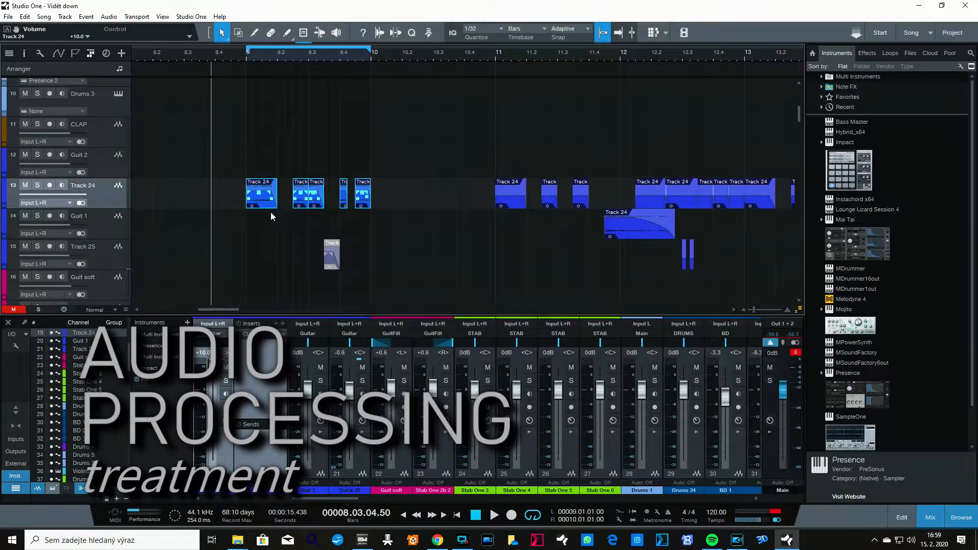
{"action": "left_click", "coordinate": [37, 185]}
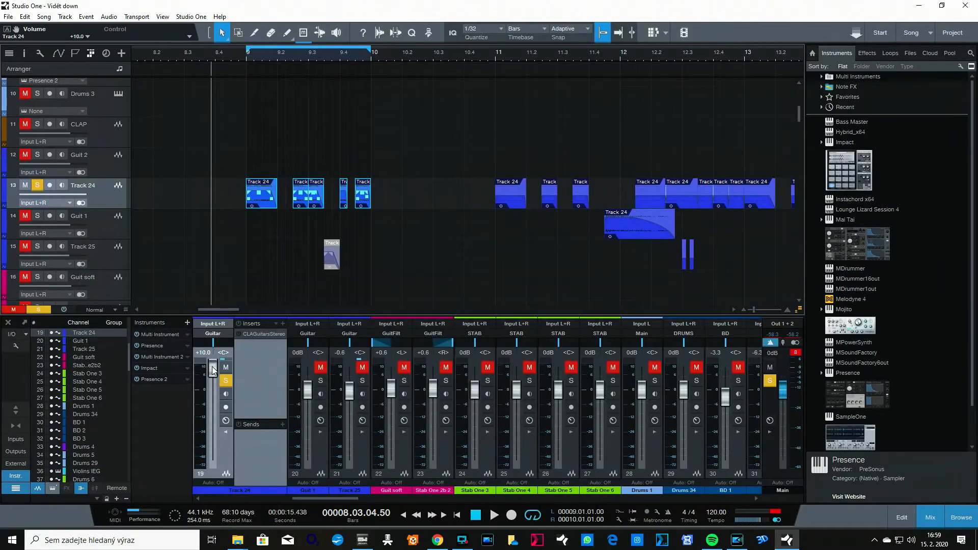
{"action": "mouse_move", "coordinate": [213, 370]}
{"action": "left_mouse_down"}
{"action": "mouse_move", "coordinate": [215, 385]}
{"action": "mouse_move", "coordinate": [215, 365]}
{"action": "left_mouse_up"}
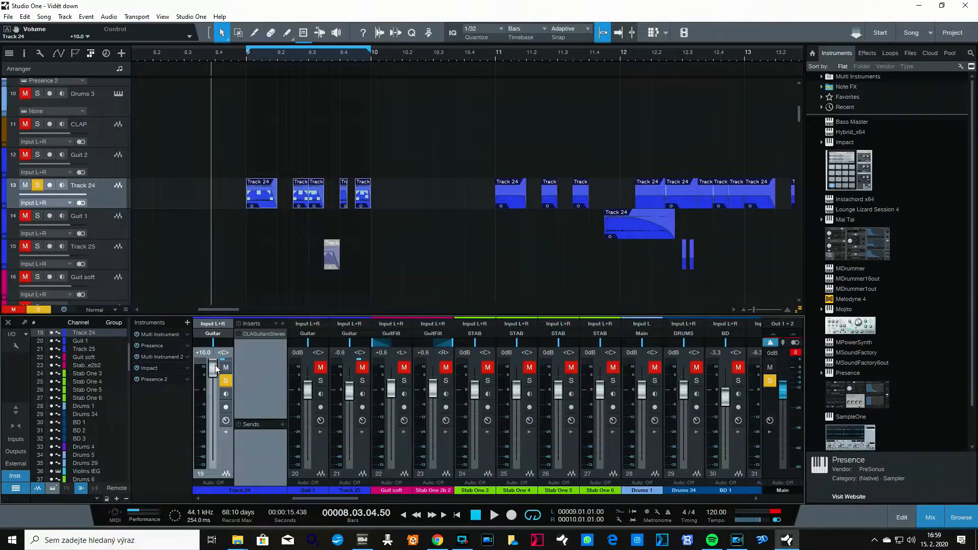
{"action": "mouse_move", "coordinate": [215, 365]}
{"action": "left_mouse_down"}
{"action": "mouse_move", "coordinate": [216, 390]}
{"action": "mouse_move", "coordinate": [216, 361]}
{"action": "left_mouse_up"}
{"action": "key", "text": "space"}
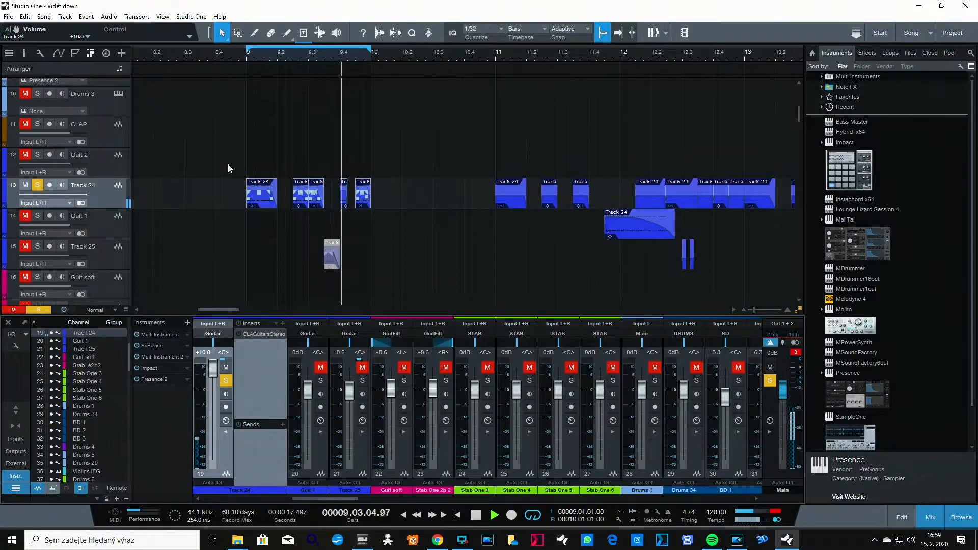
Step: Open the CLA Guitars Stereo insert of Track 24 and lower the track's volume to -2.4 dB
{"action": "left_click", "coordinate": [240, 334]}
{"action": "left_click", "coordinate": [256, 332]}
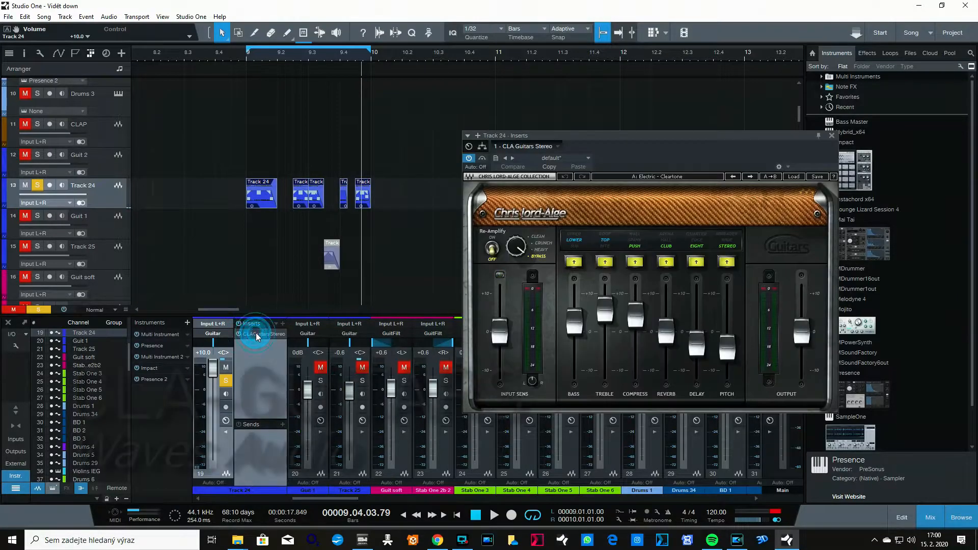
{"action": "left_click_drag", "start_coordinate": [576, 141], "coordinate": [537, 116]}
{"action": "left_click_drag", "start_coordinate": [212, 367], "coordinate": [219, 396]}
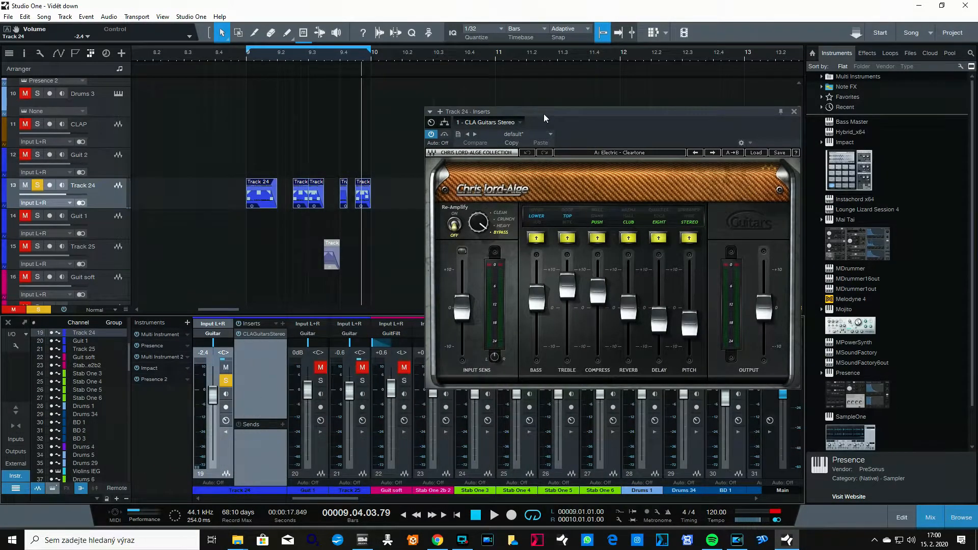
Step: Pin the CLA Guitars Stereo window and place it clear of Track 24's first clips
{"action": "left_click_drag", "start_coordinate": [543, 113], "coordinate": [488, 109]}
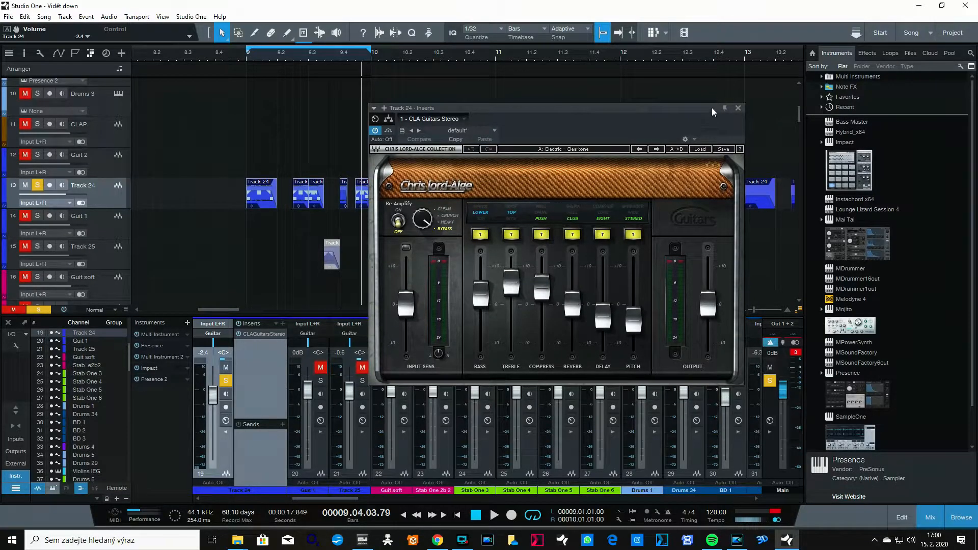
{"action": "left_click_drag", "start_coordinate": [711, 108], "coordinate": [703, 164]}
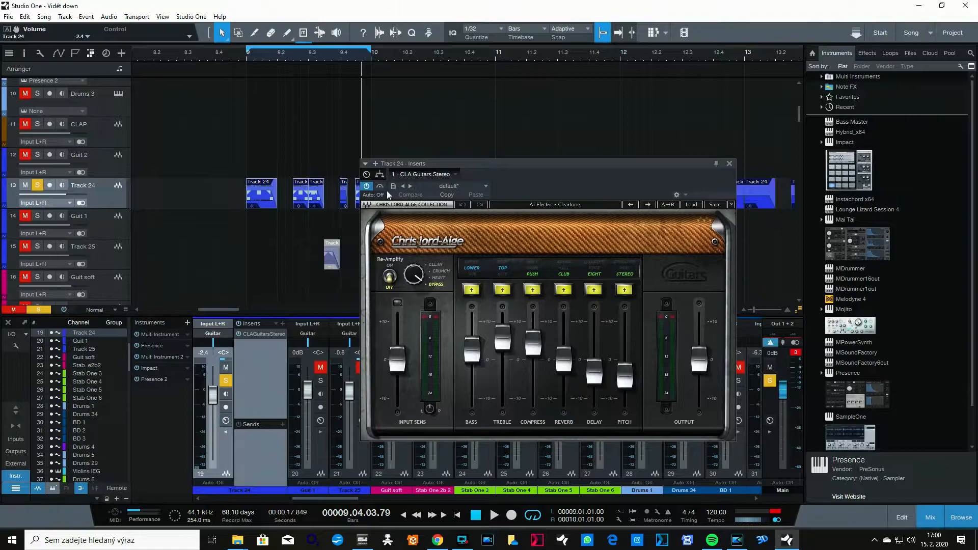
{"action": "left_click", "coordinate": [717, 163]}
{"action": "left_click_drag", "start_coordinate": [664, 162], "coordinate": [728, 137]}
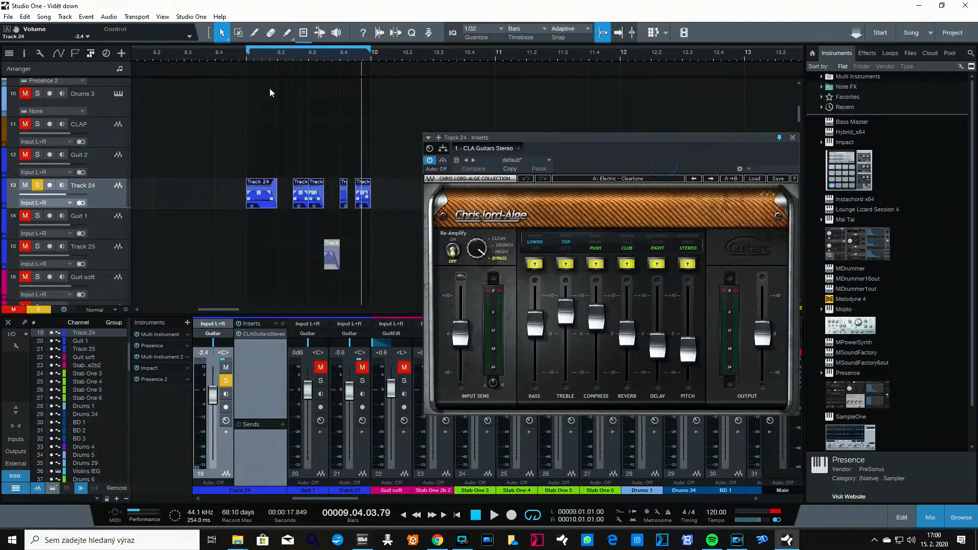
Step: Play the soloed Track 24 clips from just before bar 9 with the CLA Guitars Stereo effect window open
{"action": "left_click", "coordinate": [234, 58]}
{"action": "key", "text": "space"}
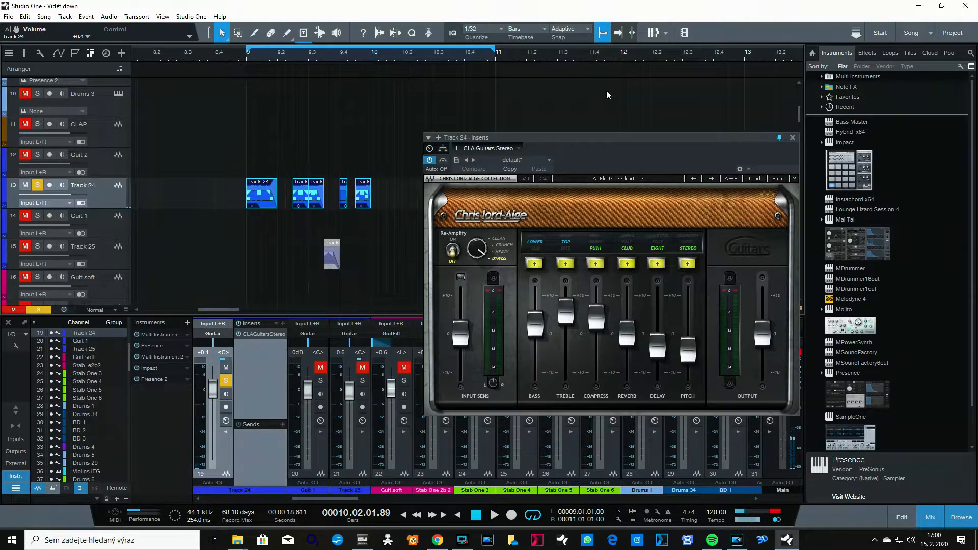
Step: Move the CLA Guitars Stereo window away from the arrangement and open the Halcyon plug-in inserted on the Guitar bus
{"action": "left_click_drag", "start_coordinate": [729, 136], "coordinate": [859, 47]}
{"action": "left_click_drag", "start_coordinate": [422, 61], "coordinate": [376, 61]}
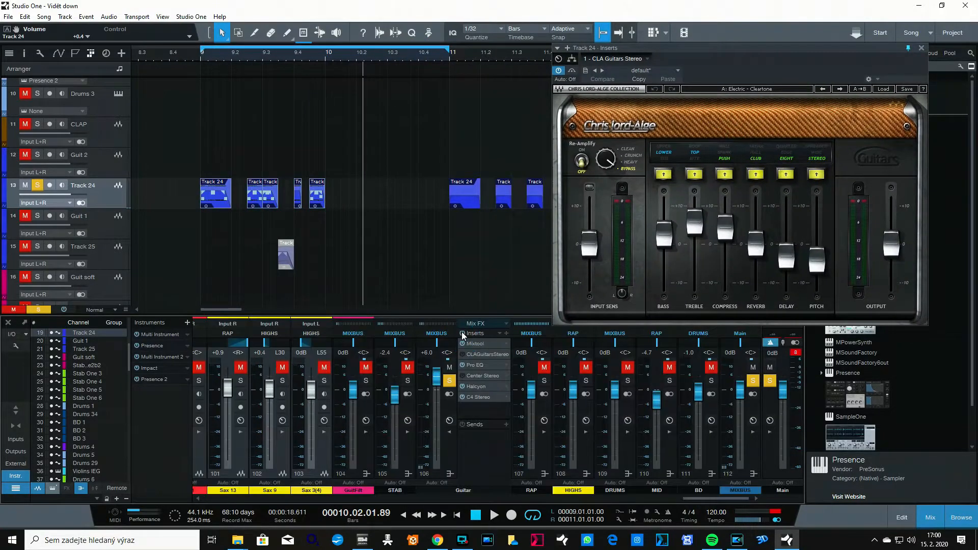
{"action": "left_click", "coordinate": [475, 386]}
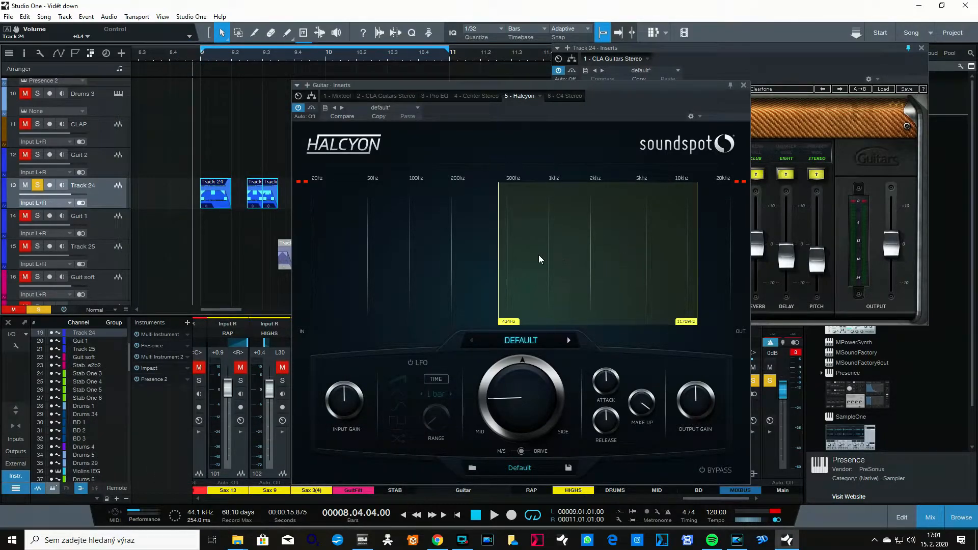
Step: Play the soloed Track 24 riff twice from just before bar 9 with Halcyon processing the Guitar bus
{"action": "key", "text": "space"}
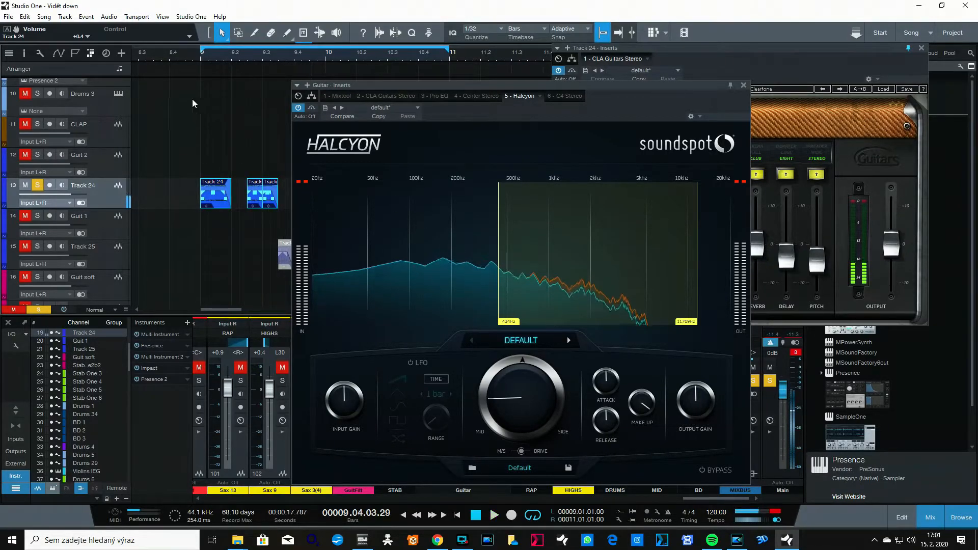
{"action": "key", "text": "space"}
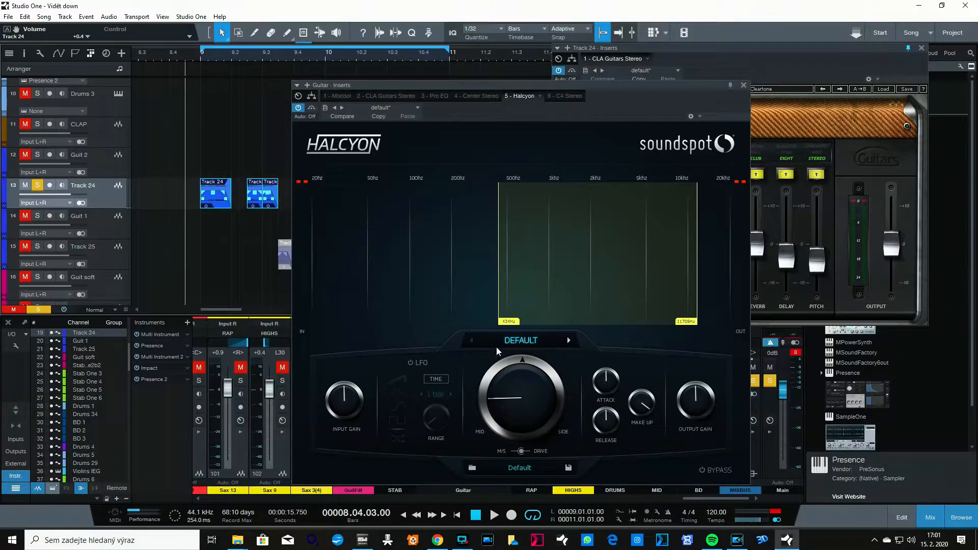
{"action": "key", "text": "space"}
{"action": "key", "text": "space"}
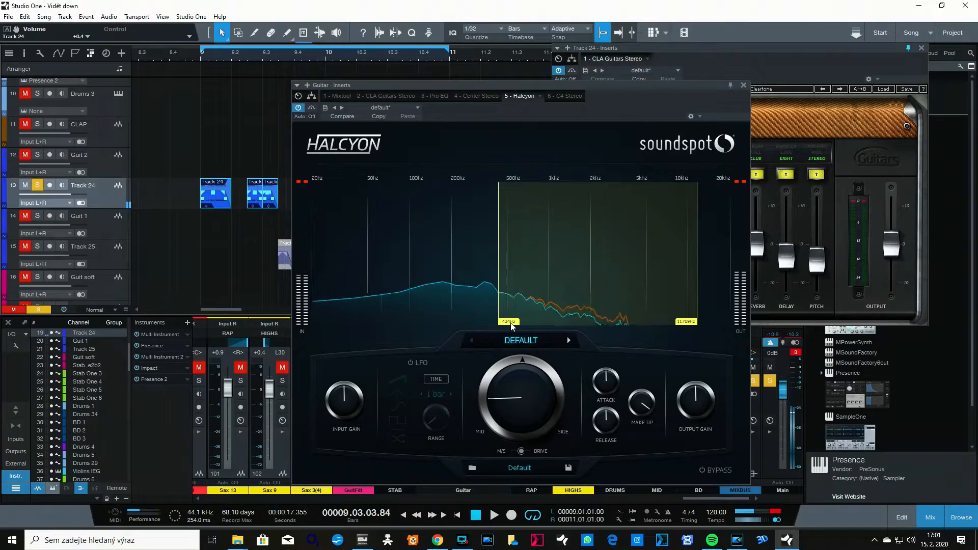
Step: Narrow Halcyon's processed frequency band on the Guitar bus to 594 Hz through 5797 Hz
{"action": "mouse_move", "coordinate": [512, 327]}
{"action": "left_mouse_down"}
{"action": "mouse_move", "coordinate": [438, 326]}
{"action": "mouse_move", "coordinate": [501, 329]}
{"action": "left_mouse_up"}
{"action": "left_click_drag", "start_coordinate": [694, 325], "coordinate": [664, 323]}
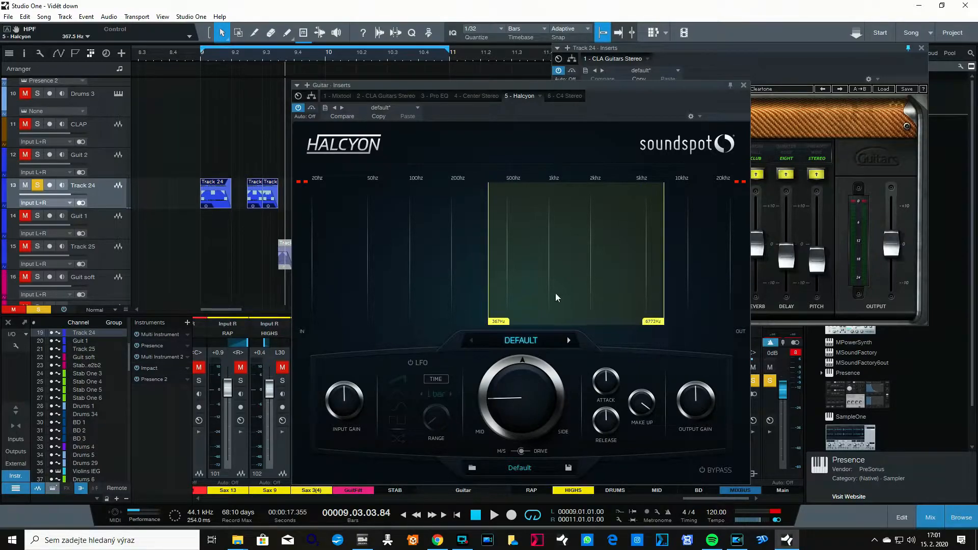
{"action": "left_click_drag", "start_coordinate": [500, 327], "coordinate": [525, 319]}
{"action": "mouse_move", "coordinate": [659, 325]}
{"action": "left_mouse_down"}
{"action": "mouse_move", "coordinate": [730, 322]}
{"action": "mouse_move", "coordinate": [647, 323]}
{"action": "left_mouse_up"}
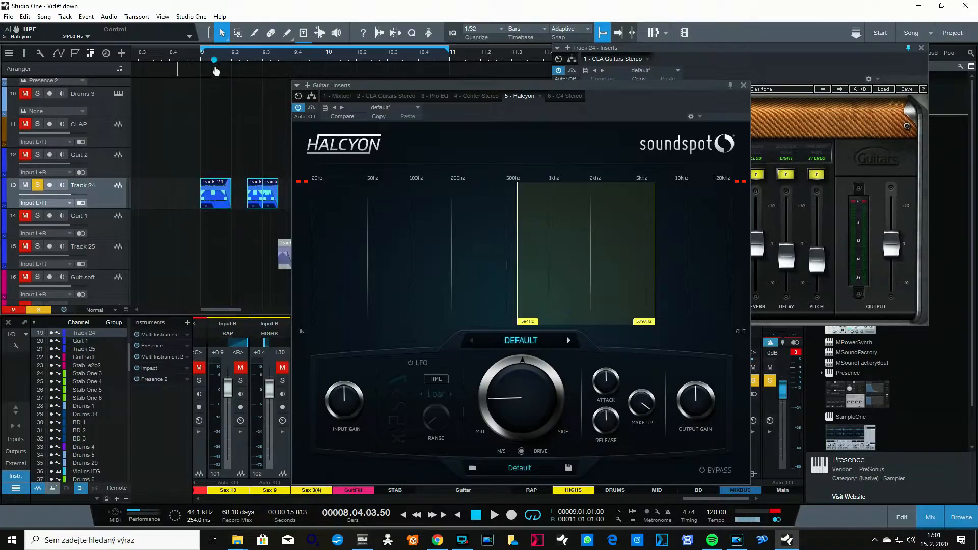
Step: Lower Halcyon's saturation to 0.4 % and play the soloed Track 24 riff from just before bar 9
{"action": "scroll", "coordinate": [216, 84], "scroll_direction": "right", "scroll_amount": 2}
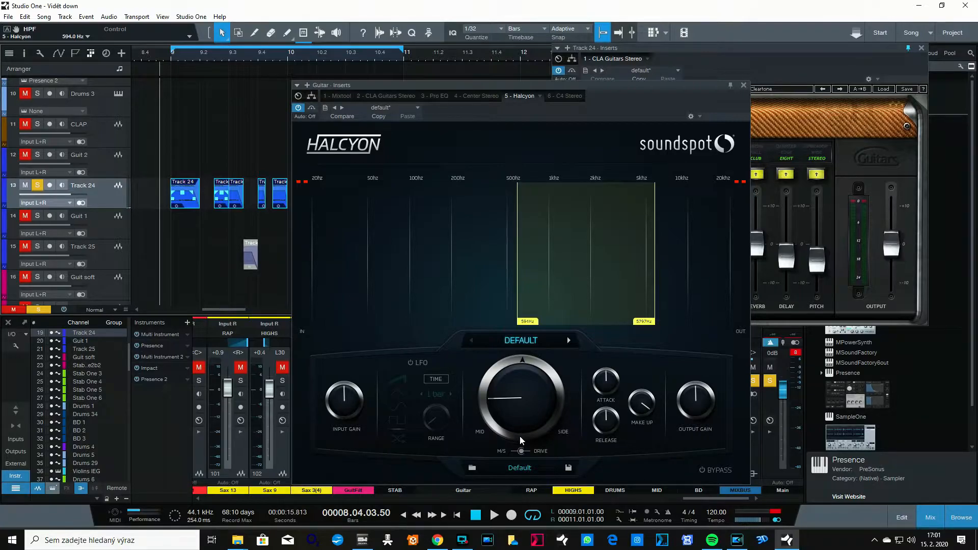
{"action": "mouse_move", "coordinate": [505, 369]}
{"action": "left_mouse_down"}
{"action": "mouse_move", "coordinate": [588, 174]}
{"action": "mouse_move", "coordinate": [558, 327]}
{"action": "mouse_move", "coordinate": [550, 249]}
{"action": "mouse_move", "coordinate": [579, 102]}
{"action": "mouse_move", "coordinate": [512, 370]}
{"action": "left_mouse_up"}
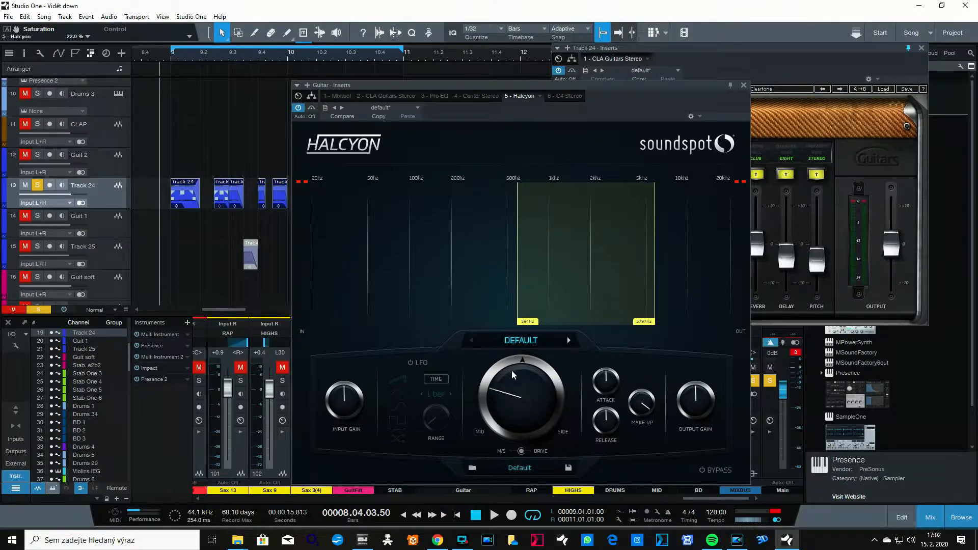
{"action": "key", "text": "space"}
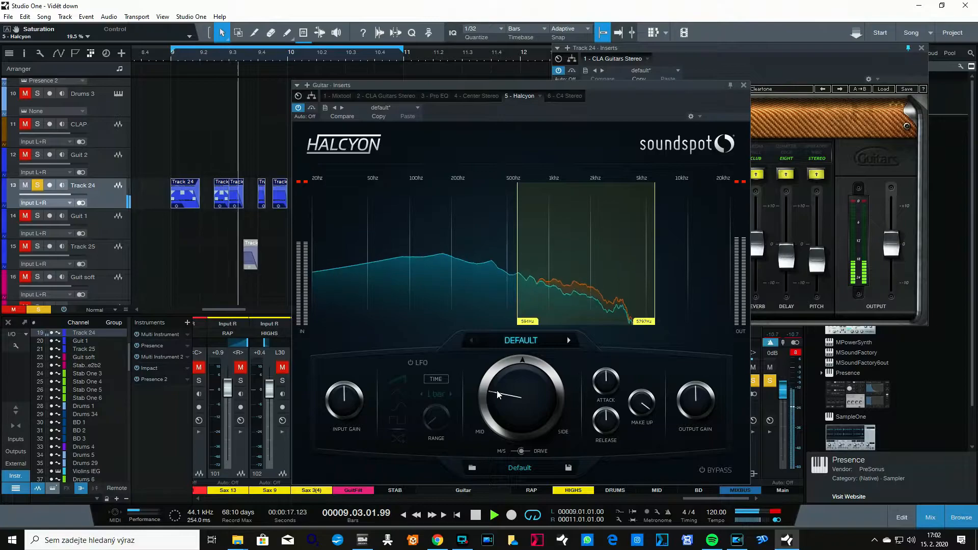
{"action": "left_click_drag", "start_coordinate": [499, 395], "coordinate": [505, 478]}
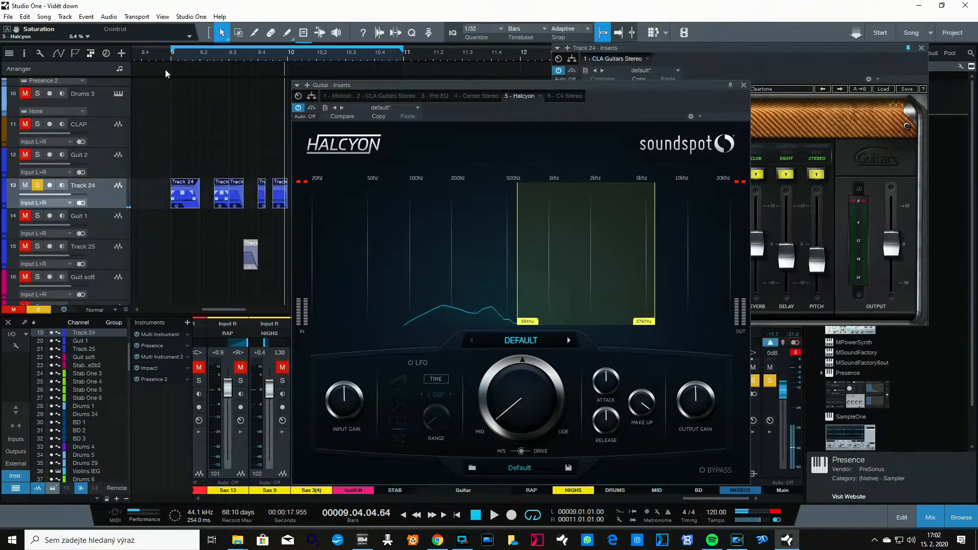
{"action": "key", "text": "space"}
{"action": "left_click", "coordinate": [151, 54]}
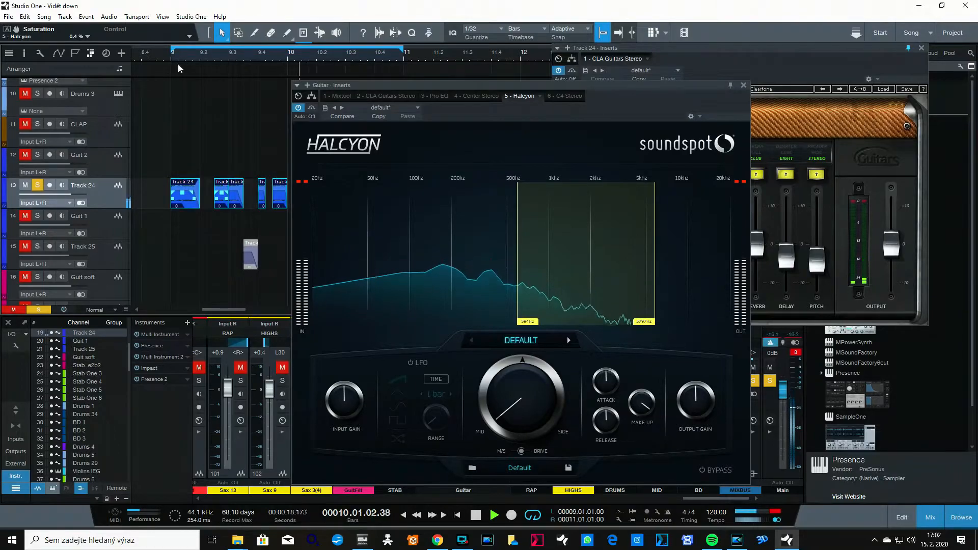
{"action": "key", "text": "space"}
Step: Raise Halcyon's saturation to 13.6 % and play the riff while increasing it to 16.4 %
{"action": "left_click_drag", "start_coordinate": [498, 395], "coordinate": [499, 343]}
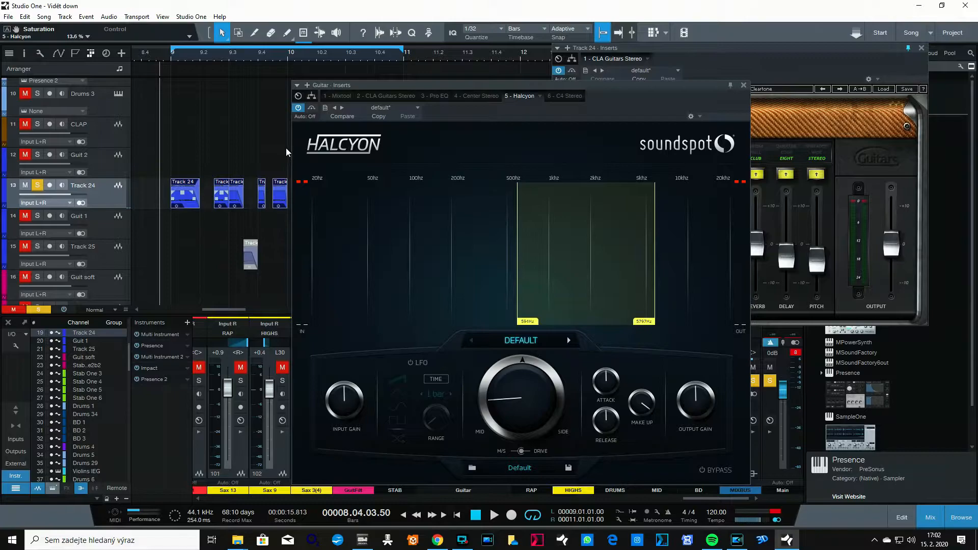
{"action": "key", "text": "space"}
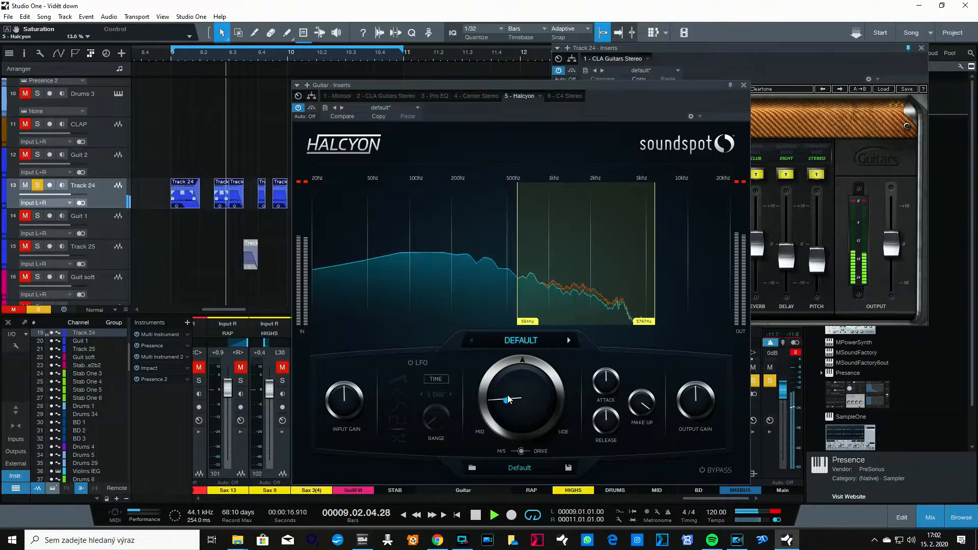
{"action": "left_click_drag", "start_coordinate": [507, 400], "coordinate": [493, 361]}
{"action": "key", "text": "space"}
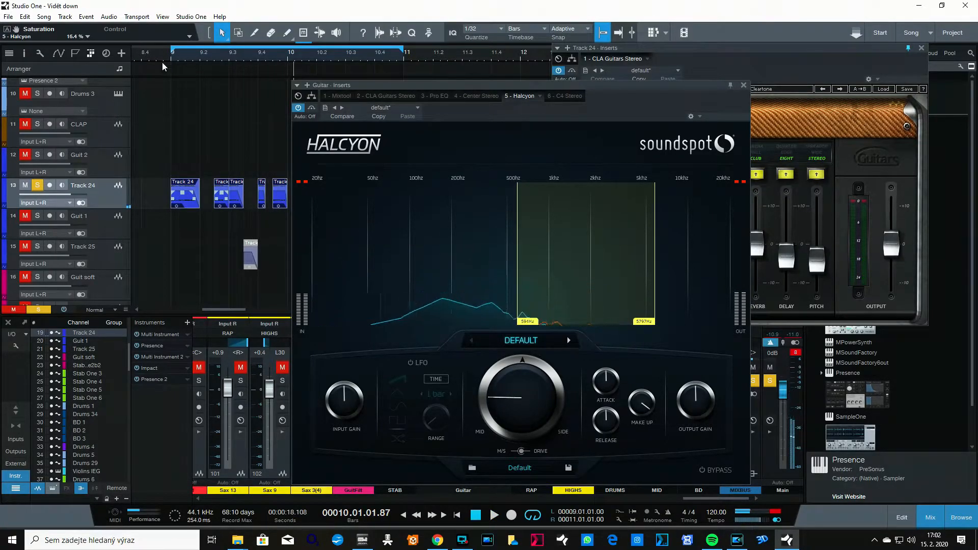
Step: Replay the riff from just before bar 9 while pushing Halcyon's saturation up to 45 %
{"action": "left_click", "coordinate": [159, 59]}
{"action": "key", "text": "space"}
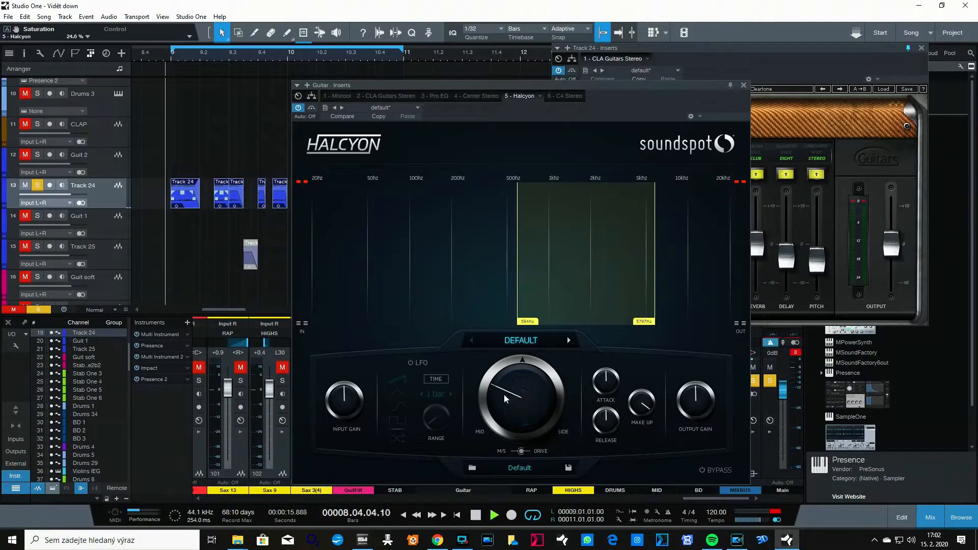
{"action": "left_click_drag", "start_coordinate": [504, 395], "coordinate": [509, 330]}
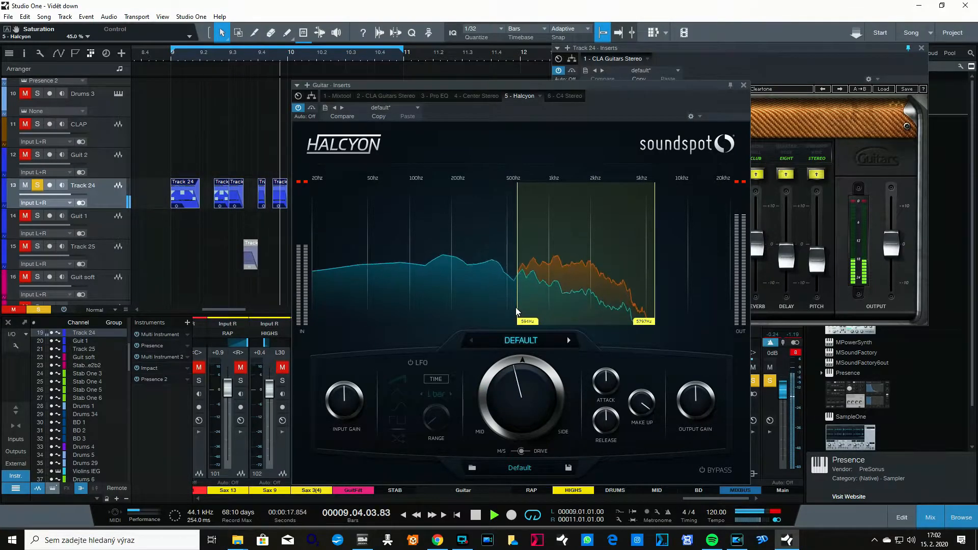
{"action": "key", "text": "space"}
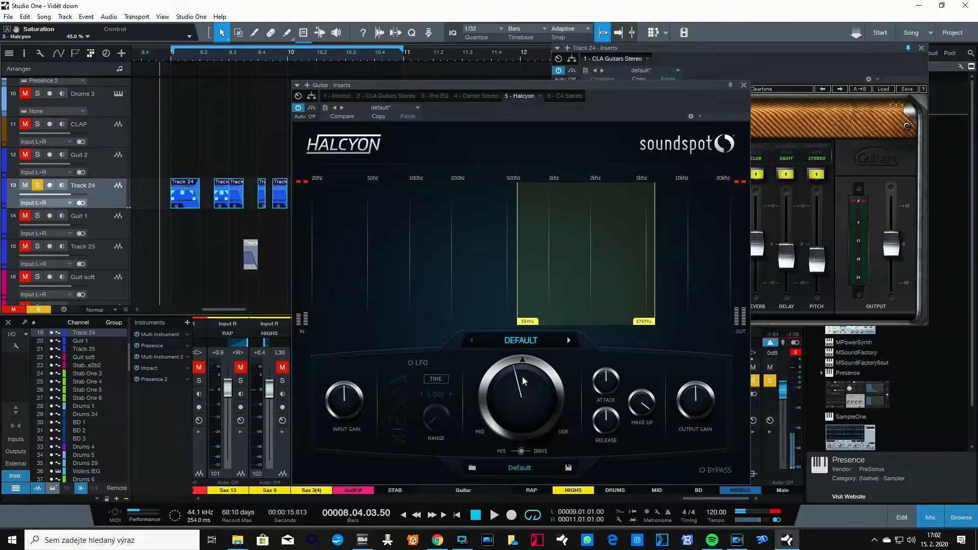
Step: Set Halcyon's saturation to 17.3 % during playback of the riff and close the Guitar bus effect window
{"action": "left_click_drag", "start_coordinate": [522, 376], "coordinate": [505, 470]}
{"action": "key", "text": "space"}
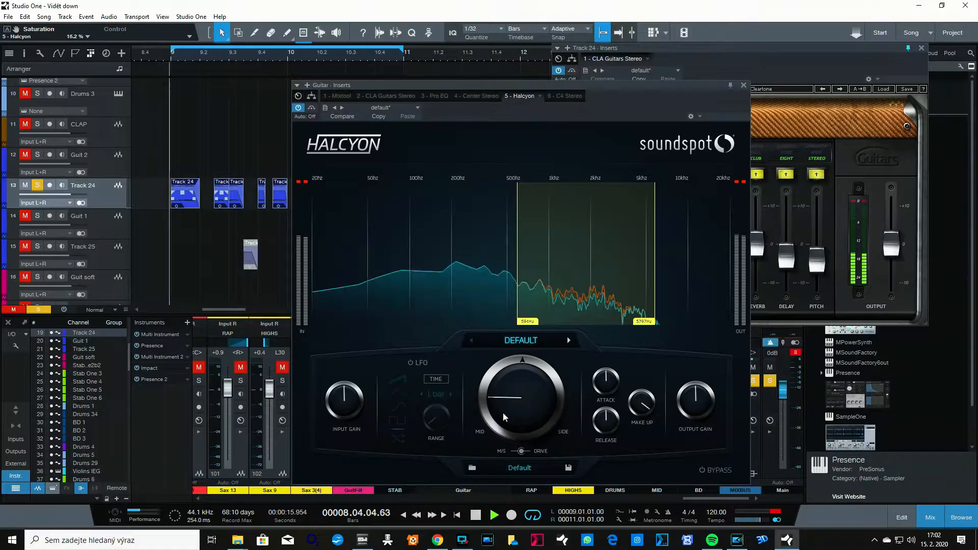
{"action": "left_click_drag", "start_coordinate": [503, 412], "coordinate": [505, 401]}
{"action": "key", "text": "space"}
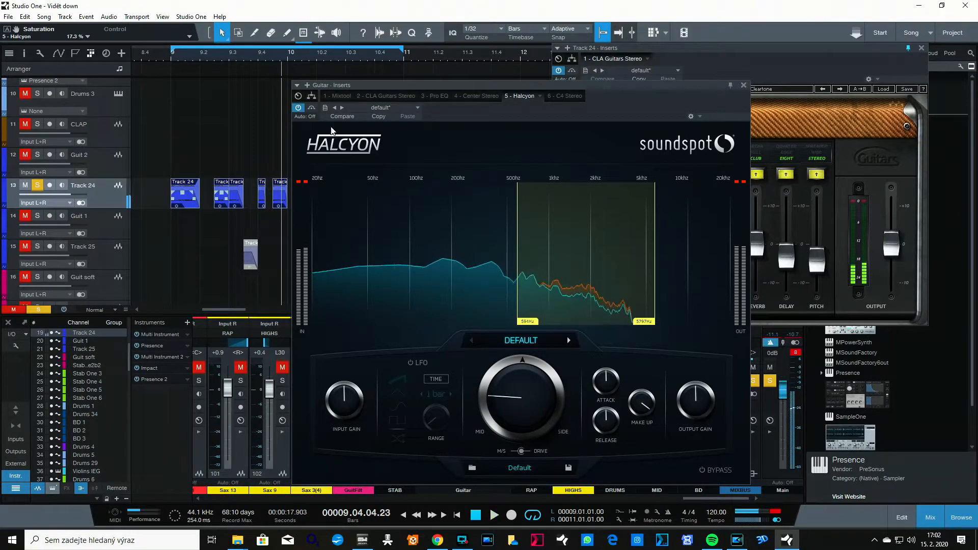
{"action": "scroll", "coordinate": [295, 56], "scroll_direction": "down", "scroll_amount": 3}
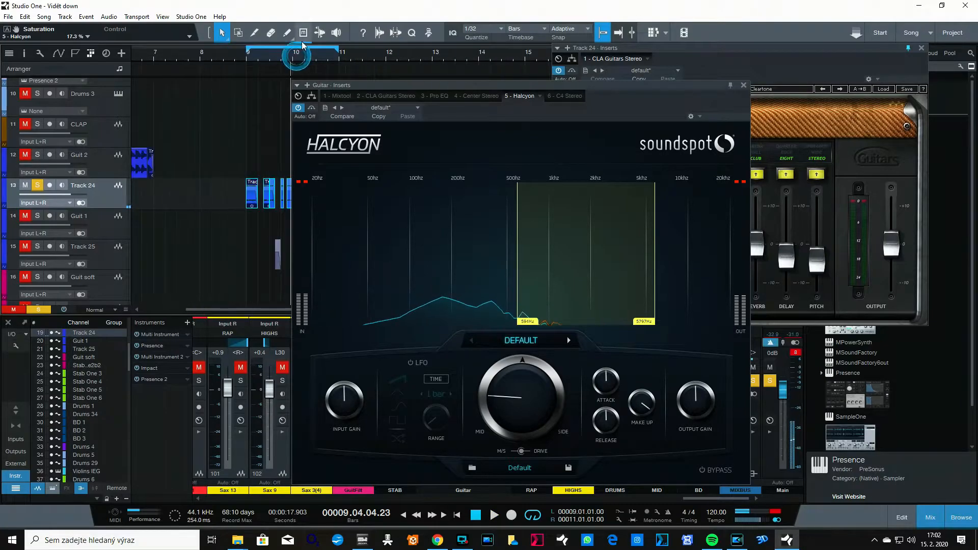
{"action": "left_click", "coordinate": [743, 85]}
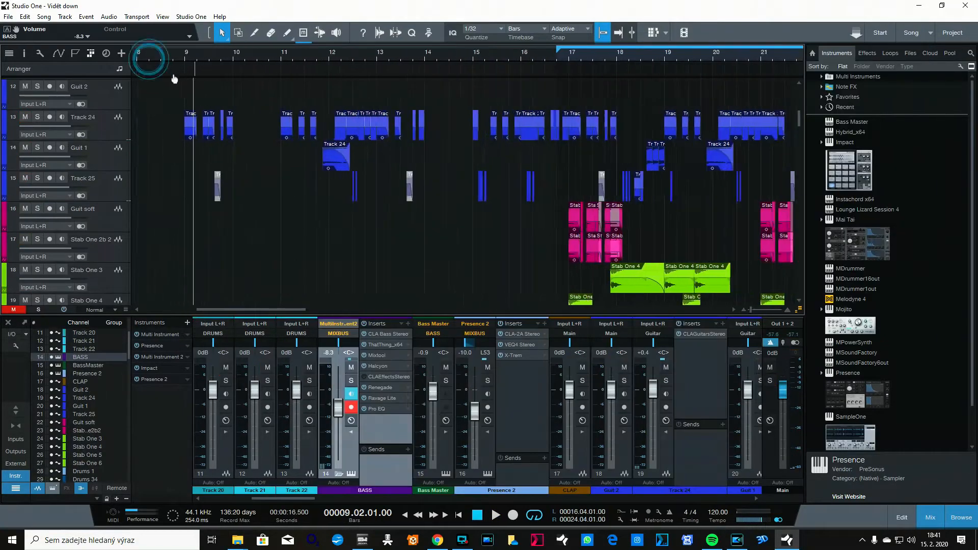
Step: Play the unsoloed arrangement from bar 8, ahead of the first chopped Track 24 clips
{"action": "scroll", "coordinate": [174, 79], "scroll_direction": "up", "scroll_amount": 2}
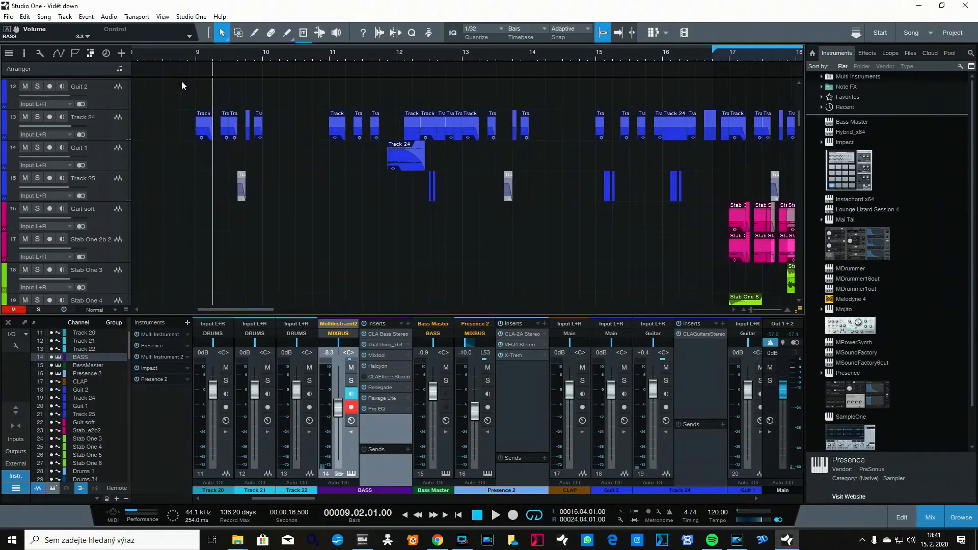
{"action": "scroll", "coordinate": [207, 51], "scroll_direction": "down", "scroll_amount": 5}
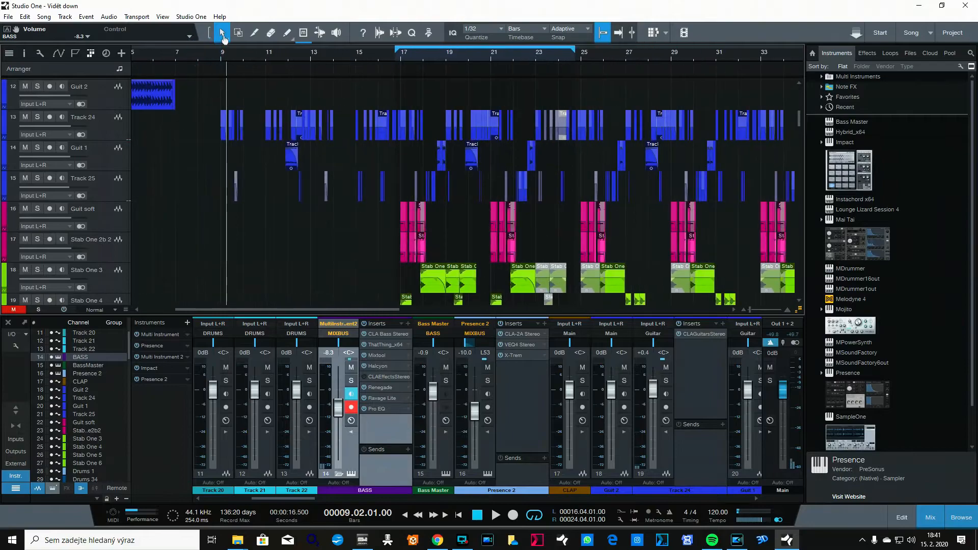
{"action": "scroll", "coordinate": [240, 54], "scroll_direction": "down", "scroll_amount": 3}
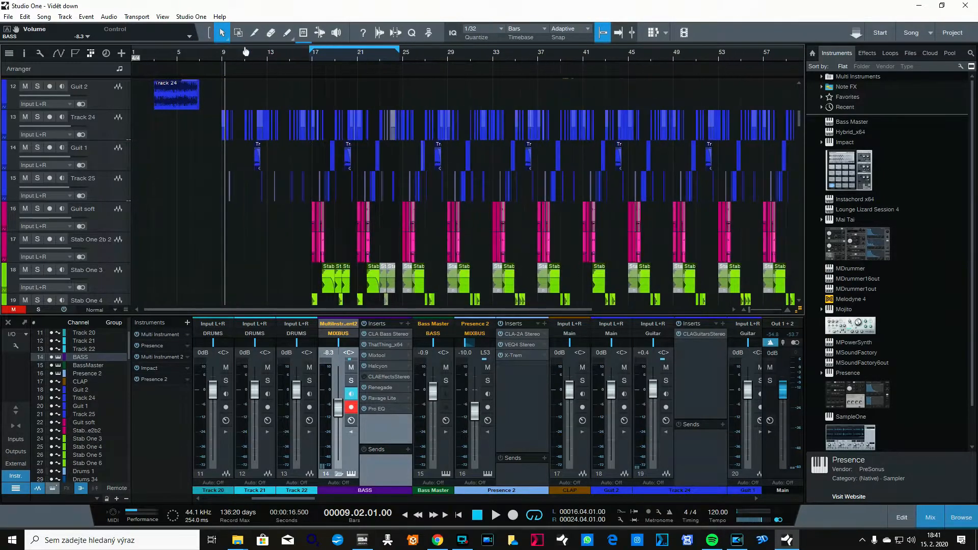
{"action": "left_click", "coordinate": [219, 56]}
{"action": "scroll", "coordinate": [234, 57], "scroll_direction": "up", "scroll_amount": 3}
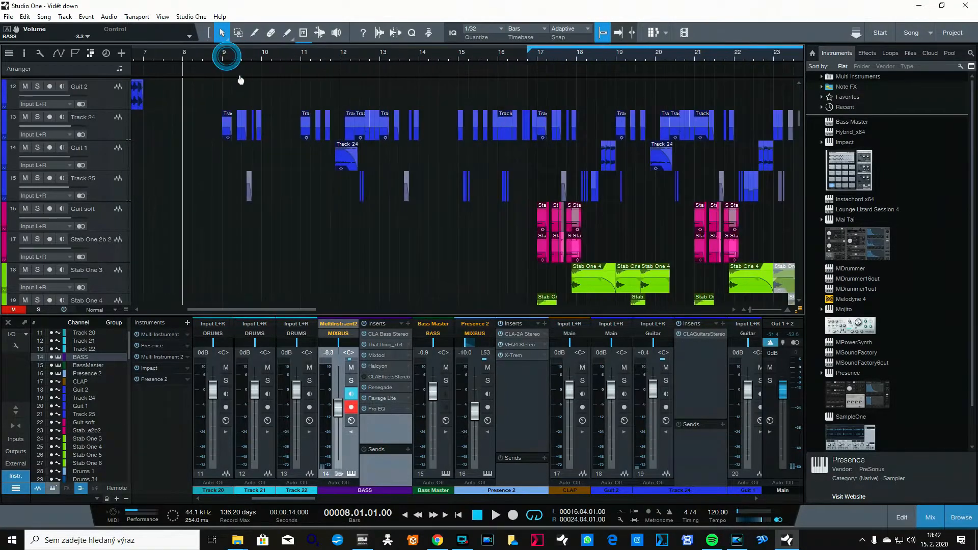
{"action": "scroll", "coordinate": [237, 71], "scroll_direction": "down", "scroll_amount": 1}
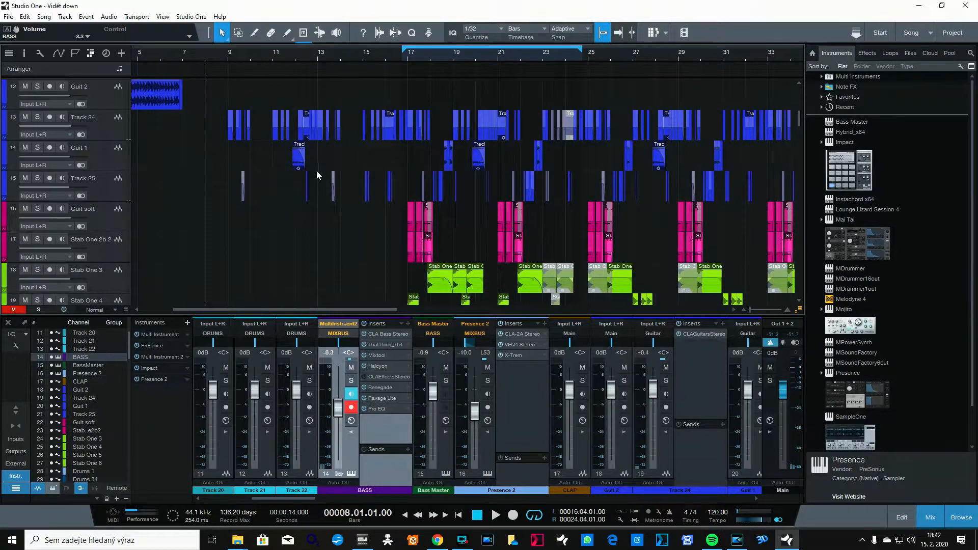
{"action": "scroll", "coordinate": [319, 178], "scroll_direction": "down", "scroll_amount": 3}
{"action": "scroll", "coordinate": [259, 141], "scroll_direction": "up", "scroll_amount": 3}
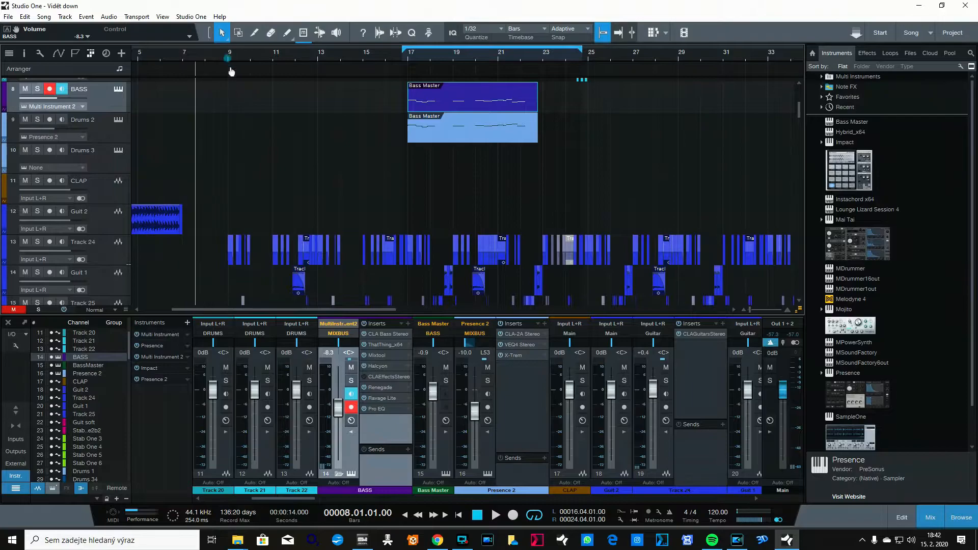
{"action": "scroll", "coordinate": [235, 59], "scroll_direction": "down", "scroll_amount": 1}
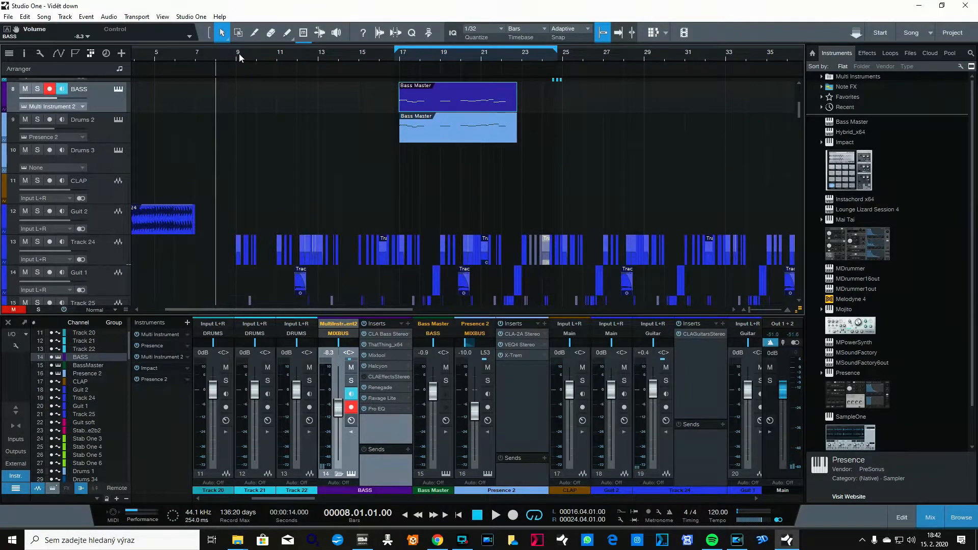
{"action": "scroll", "coordinate": [239, 54], "scroll_direction": "up", "scroll_amount": 1}
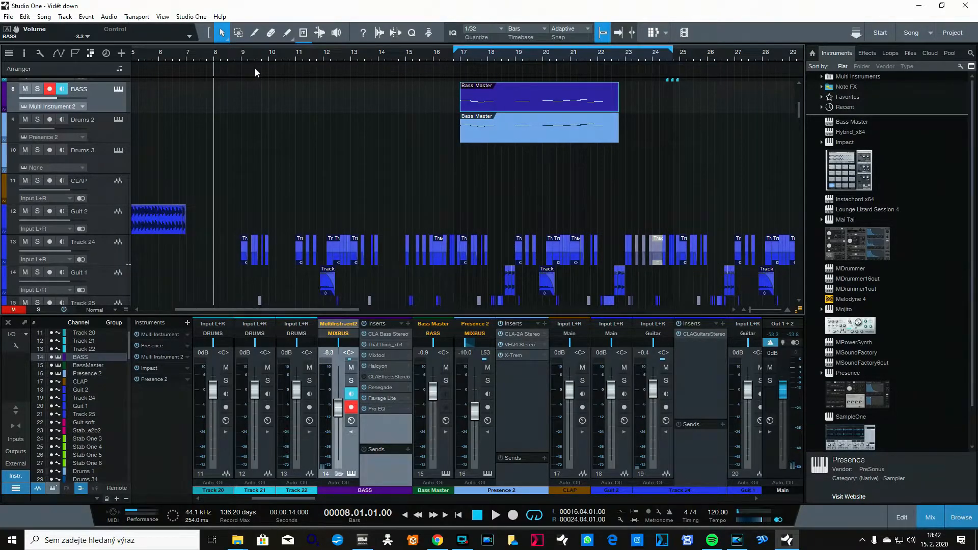
{"action": "key", "text": "space"}
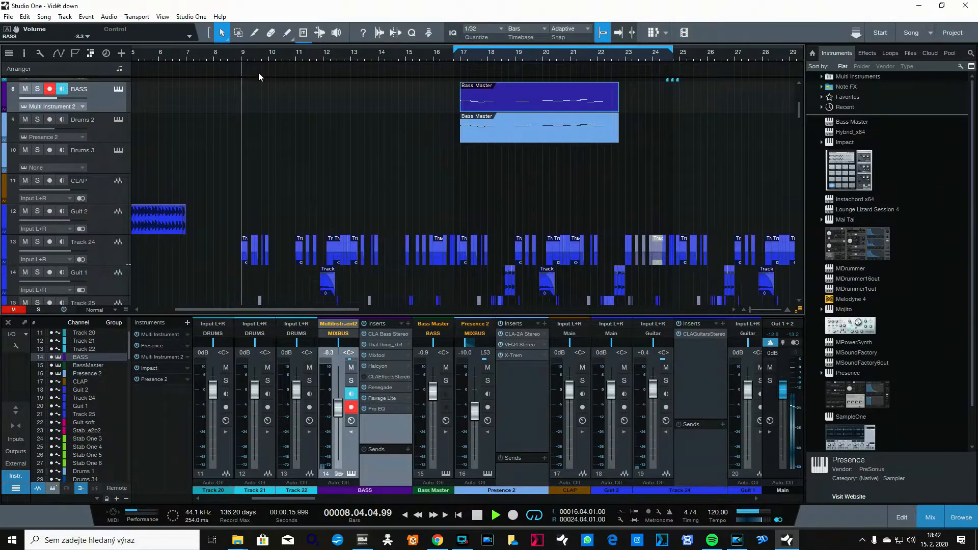
Step: Examine the layered Sax and WCBr29 clips and the BASS and percussion tracks around bars 17 to 24 during playback
{"action": "left_click_drag", "start_coordinate": [799, 109], "coordinate": [805, 222]}
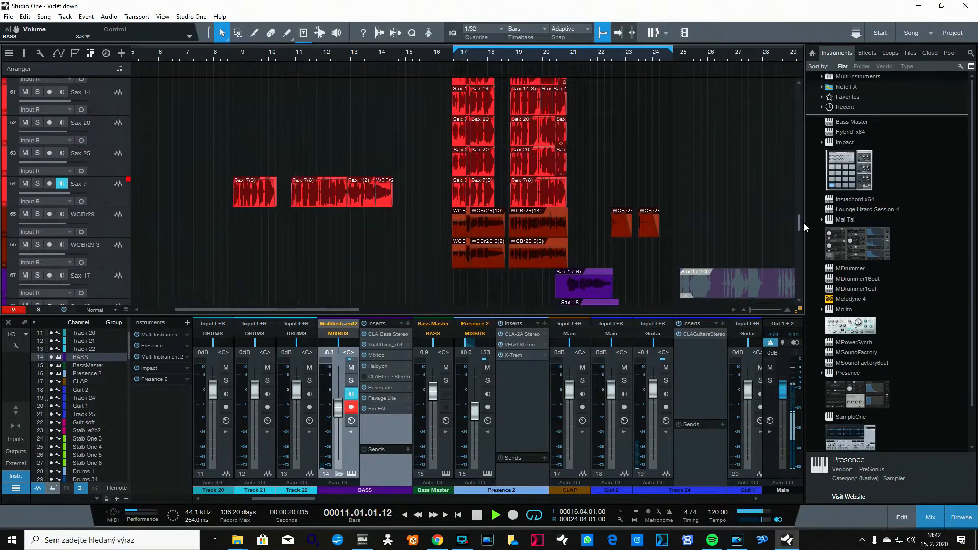
{"action": "left_click_drag", "start_coordinate": [328, 57], "coordinate": [484, 69]}
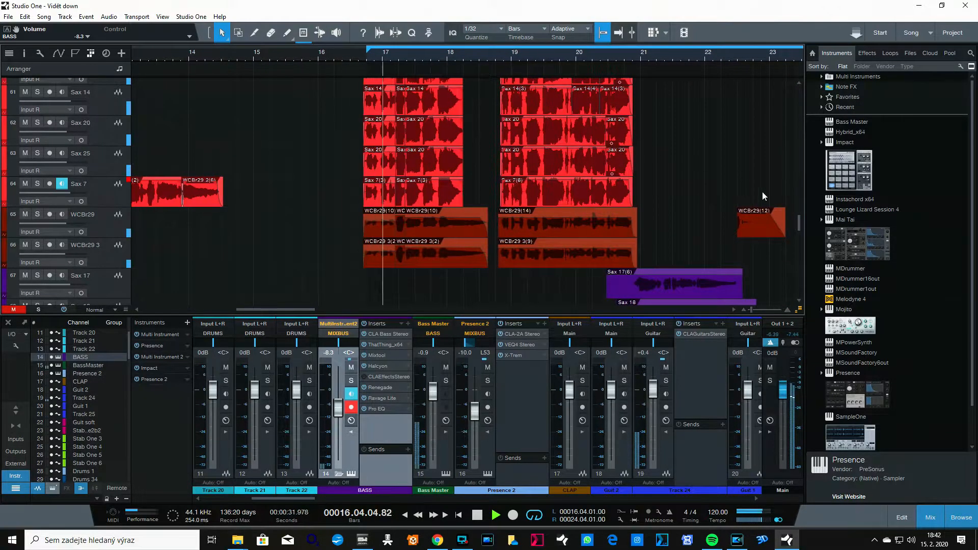
{"action": "left_click_drag", "start_coordinate": [800, 219], "coordinate": [800, 217]}
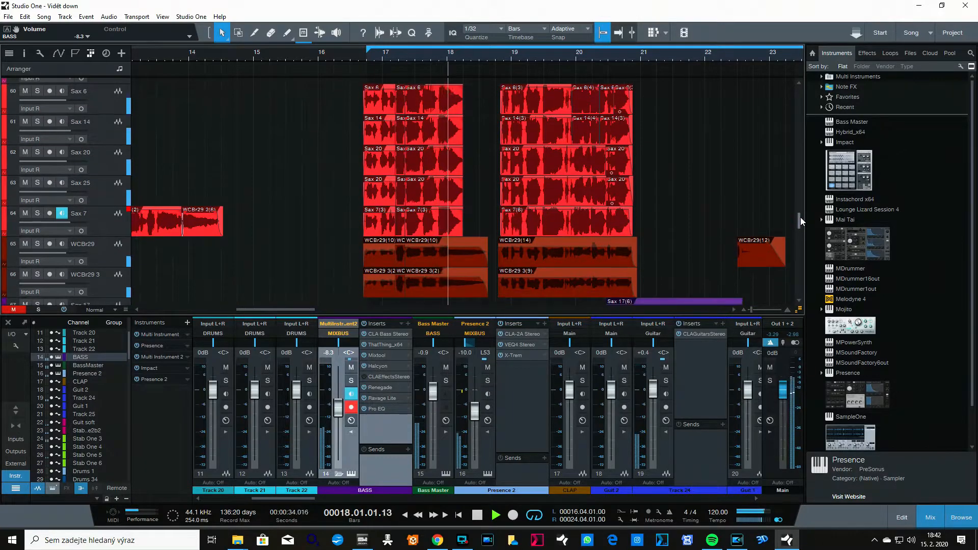
{"action": "left_click_drag", "start_coordinate": [564, 53], "coordinate": [545, 53]}
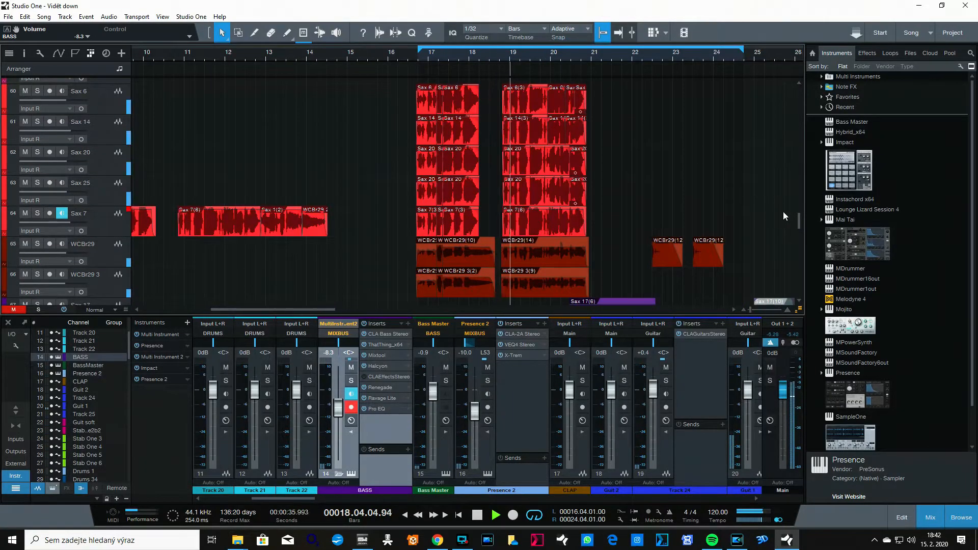
{"action": "left_click_drag", "start_coordinate": [798, 221], "coordinate": [796, 97]}
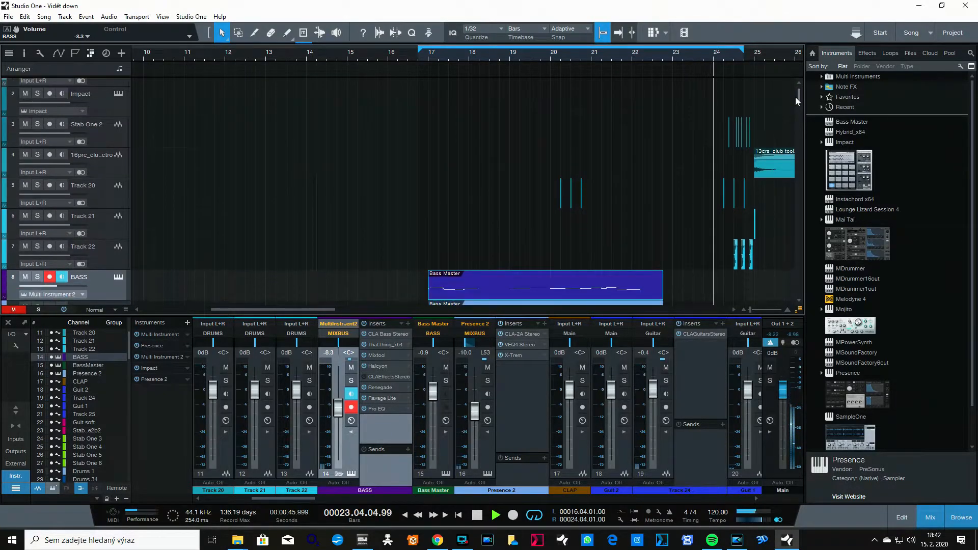
{"action": "left_click_drag", "start_coordinate": [736, 58], "coordinate": [518, 71]}
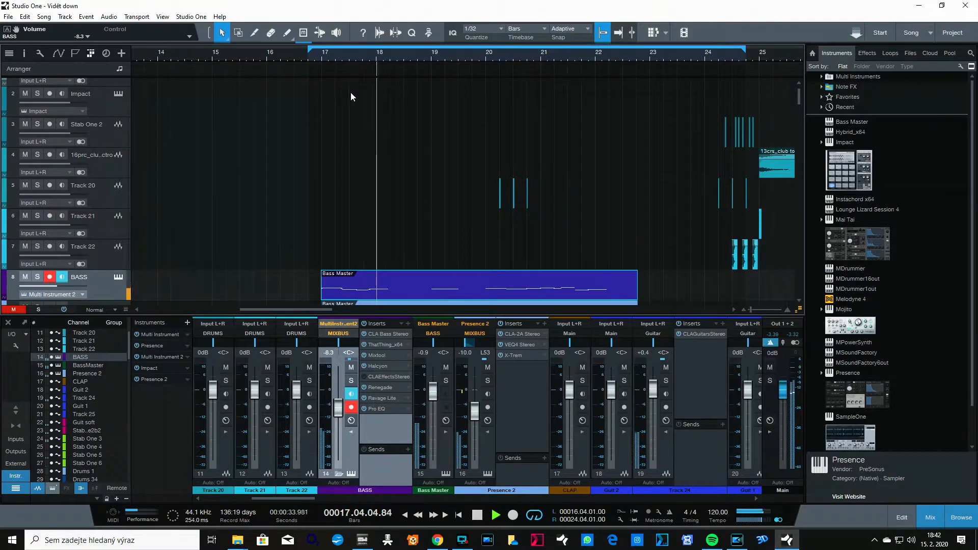
Step: Stop playback, bring the layered Sax tracks into view and place the playhead just ahead of their bar 17 clips
{"action": "key", "text": "space"}
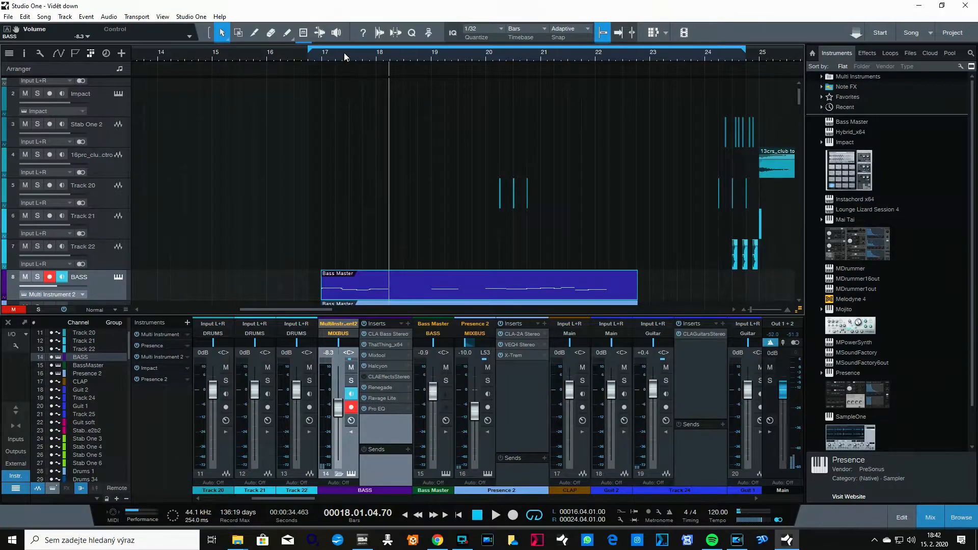
{"action": "left_click_drag", "start_coordinate": [344, 53], "coordinate": [357, 42]}
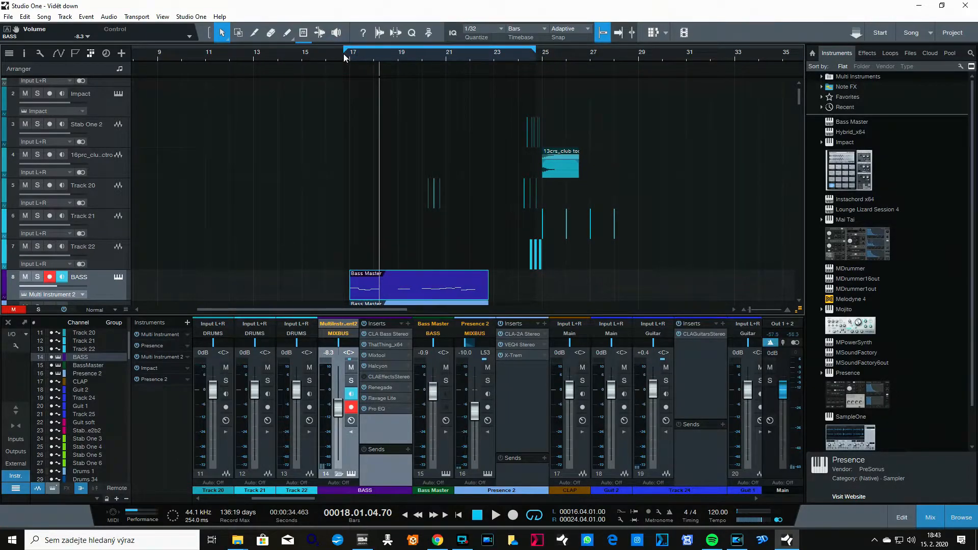
{"action": "left_click", "coordinate": [345, 57]}
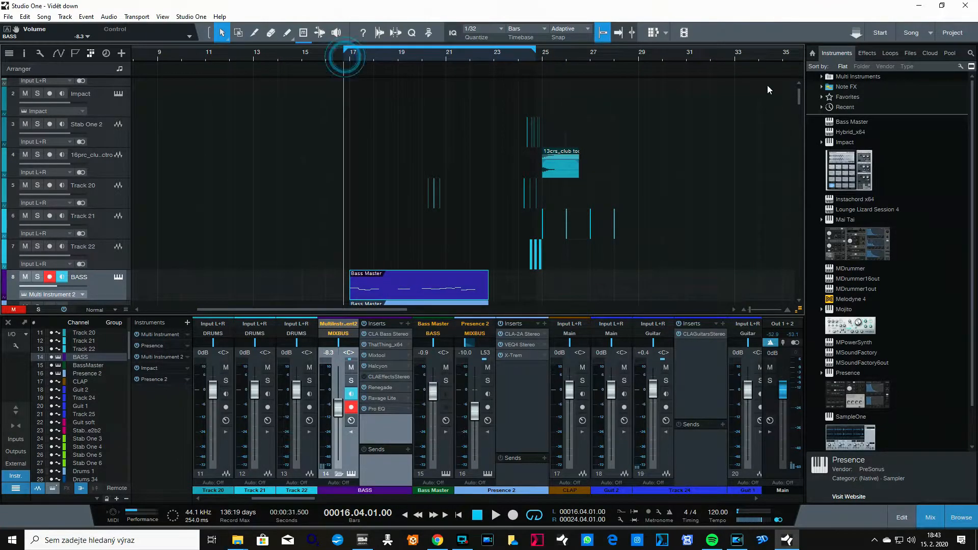
{"action": "left_click_drag", "start_coordinate": [799, 98], "coordinate": [806, 218]}
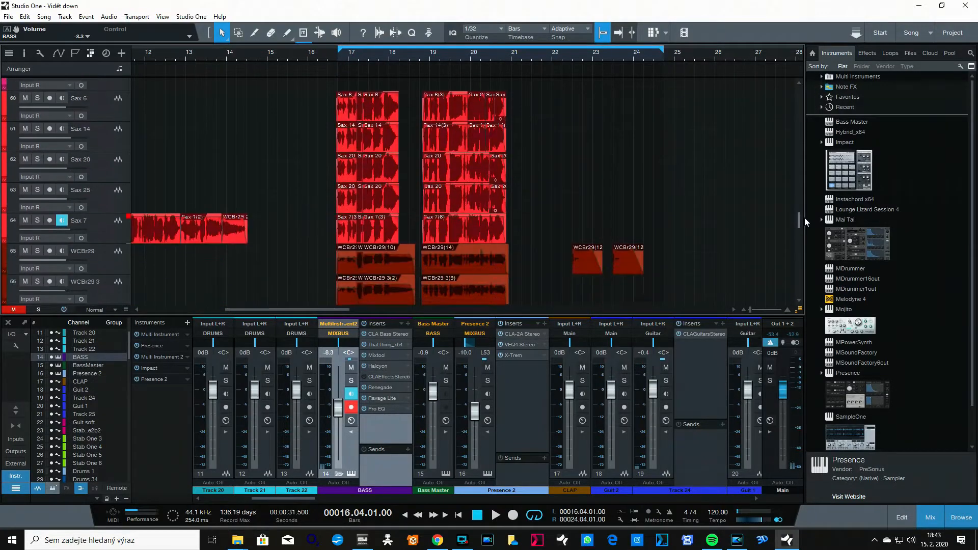
{"action": "left_click_drag", "start_coordinate": [359, 61], "coordinate": [271, 65]}
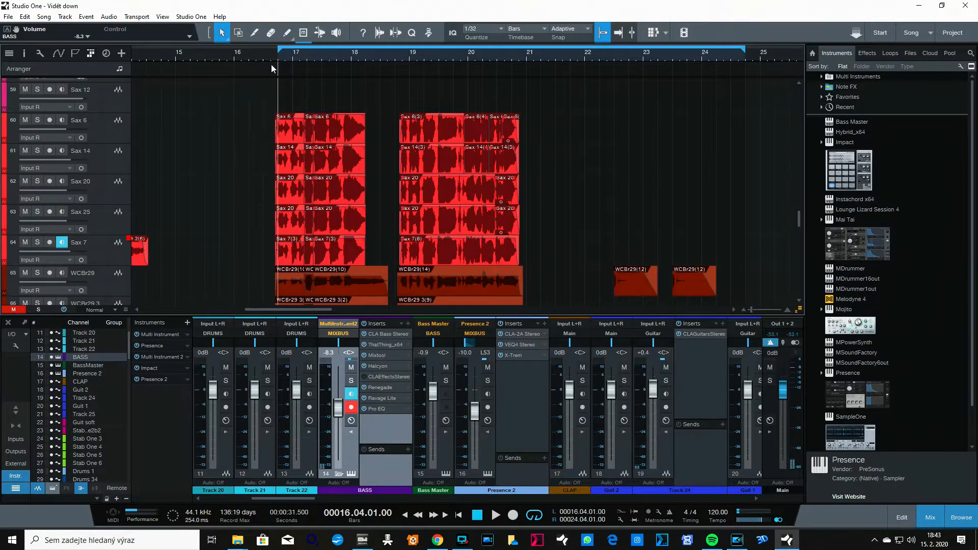
{"action": "left_click", "coordinate": [269, 57]}
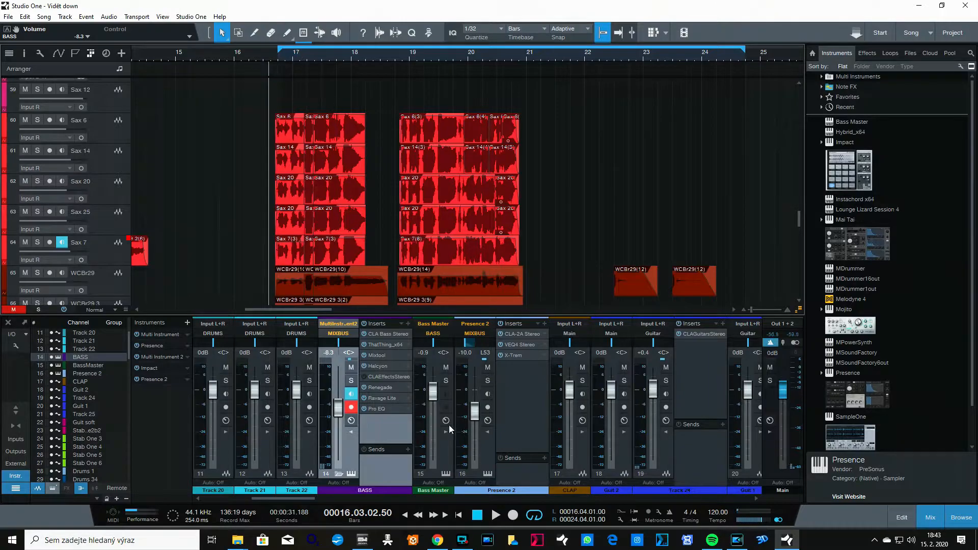
{"action": "left_click_drag", "start_coordinate": [245, 55], "coordinate": [314, 77]}
{"action": "left_click", "coordinate": [316, 57]}
{"action": "scroll", "coordinate": [285, 121], "scroll_direction": "down", "scroll_amount": 1}
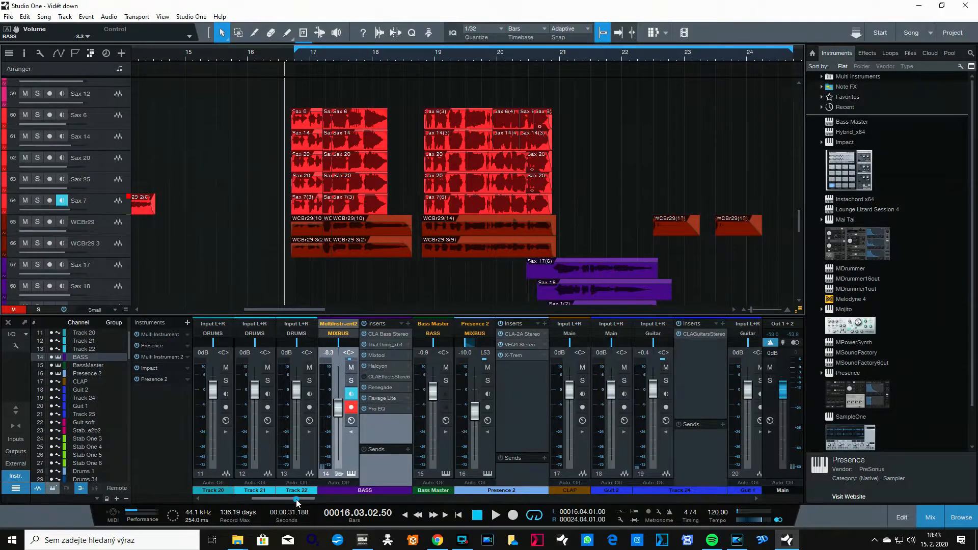
Step: Place the playhead just before bar 9, at the first Sax 7 clip, and solo the Sax 7 track
{"action": "left_click_drag", "start_coordinate": [299, 499], "coordinate": [735, 499]}
{"action": "left_click_drag", "start_coordinate": [314, 60], "coordinate": [326, 42]}
{"action": "left_click_drag", "start_coordinate": [222, 57], "coordinate": [225, 53]}
{"action": "left_click", "coordinate": [190, 55]}
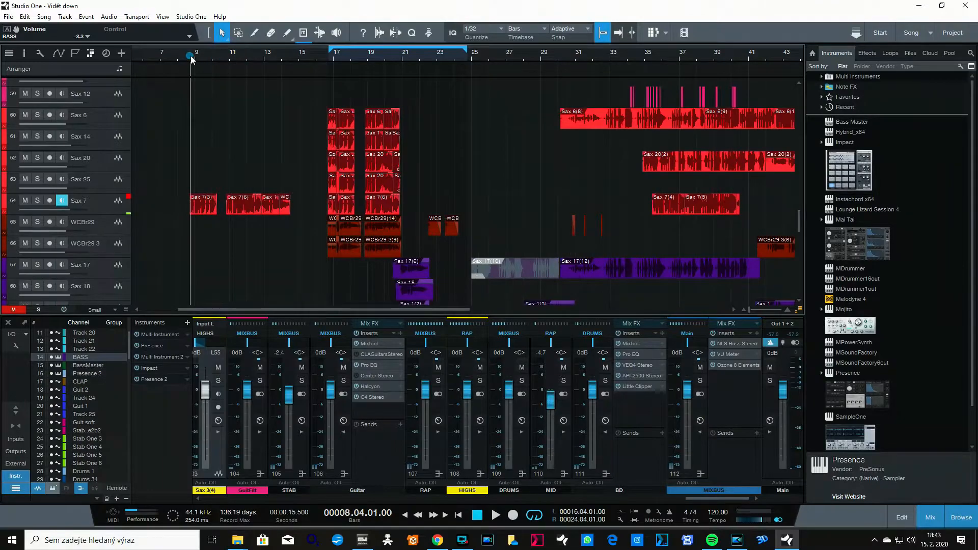
{"action": "left_click", "coordinate": [95, 200]}
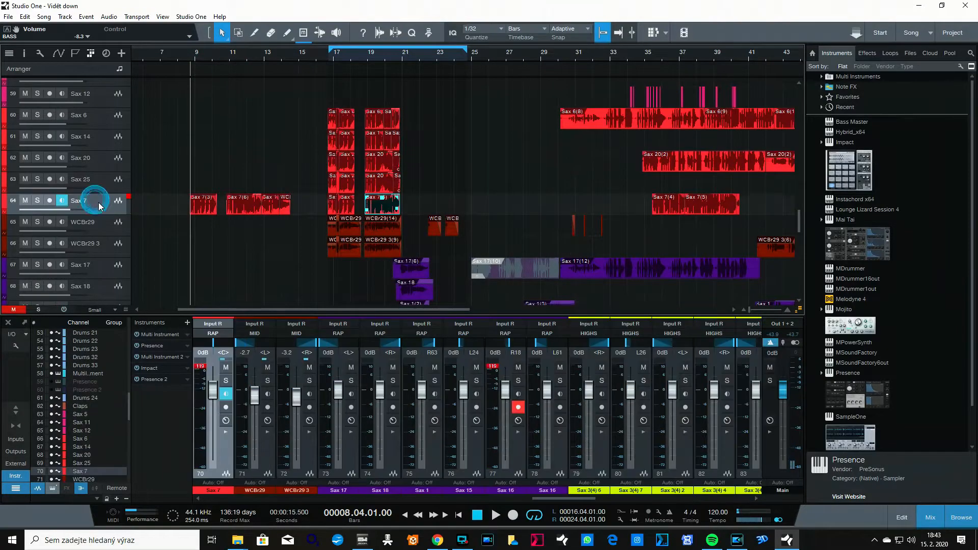
{"action": "left_click", "coordinate": [37, 200]}
{"action": "left_click_drag", "start_coordinate": [206, 56], "coordinate": [209, 63]}
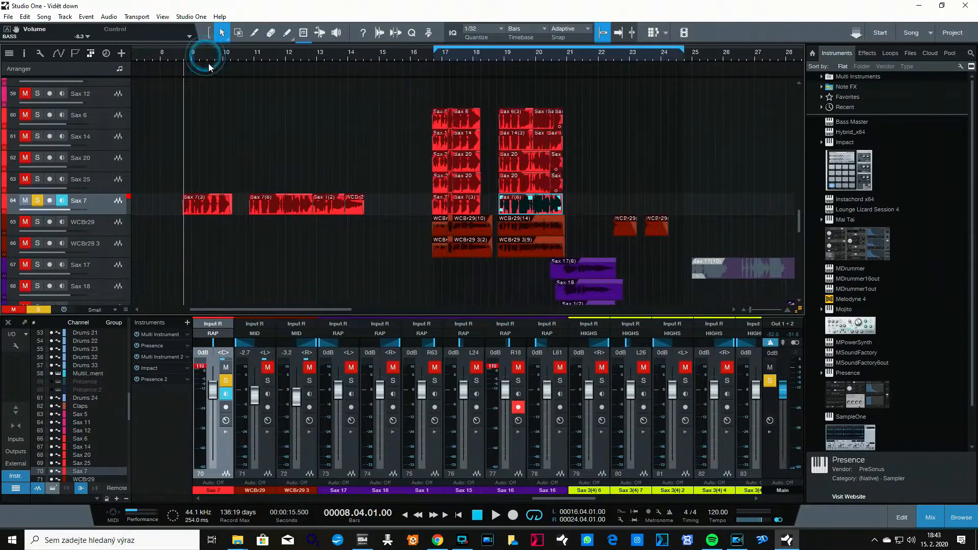
Step: Enlarge the Sax 7 track, expand the insert chains of Sax 7 and the RAP bus, and deactivate all their inserts
{"action": "left_click", "coordinate": [102, 214]}
{"action": "left_click_drag", "start_coordinate": [105, 215], "coordinate": [106, 216]}
{"action": "left_click", "coordinate": [226, 432]}
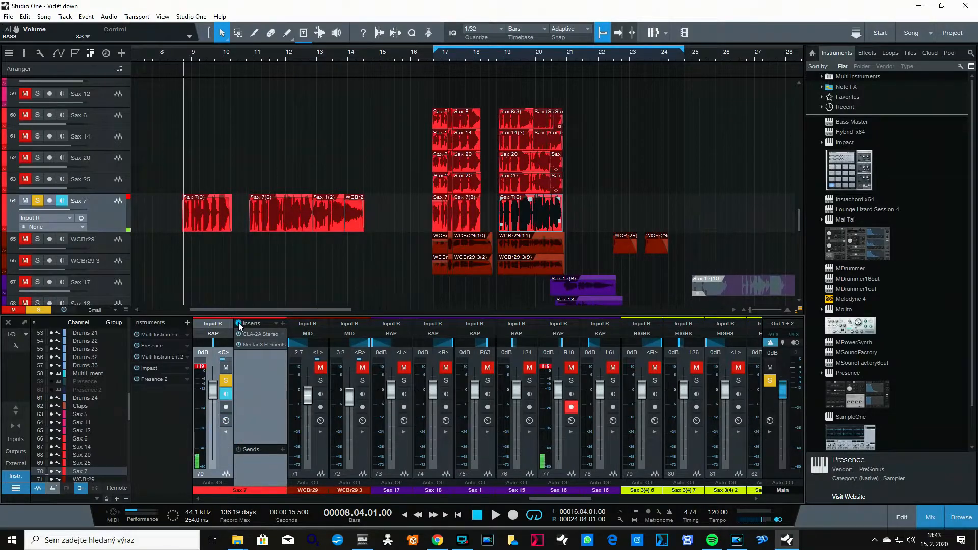
{"action": "left_click_drag", "start_coordinate": [582, 498], "coordinate": [739, 498]}
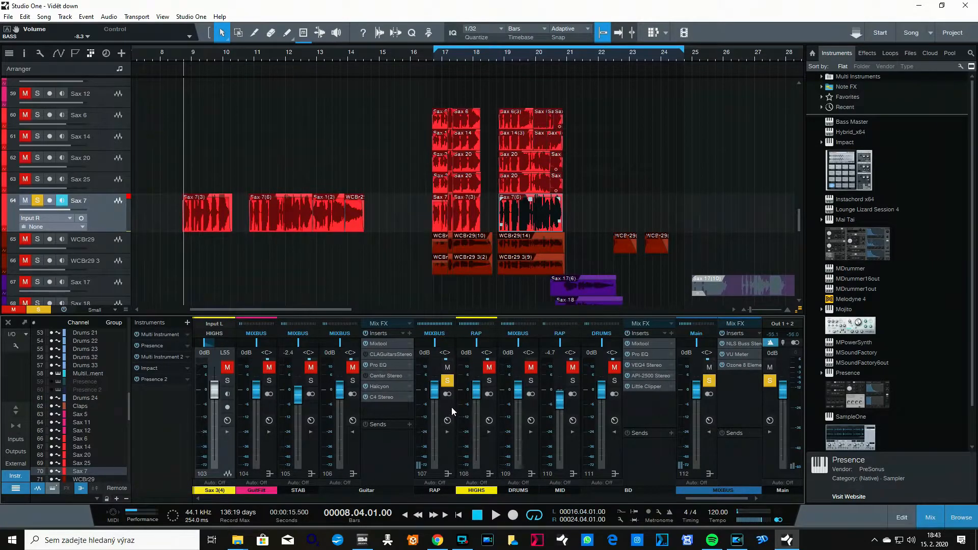
{"action": "left_click", "coordinate": [447, 431]}
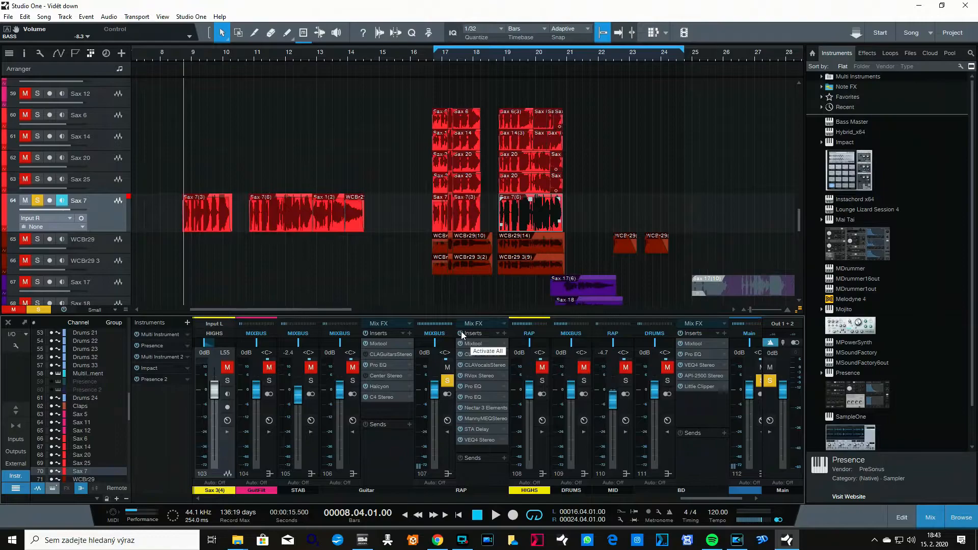
Step: Select the Sax 7 clips between bars 9 and 14 and play the soloed, unprocessed part from bar 8
{"action": "left_click", "coordinate": [170, 54]}
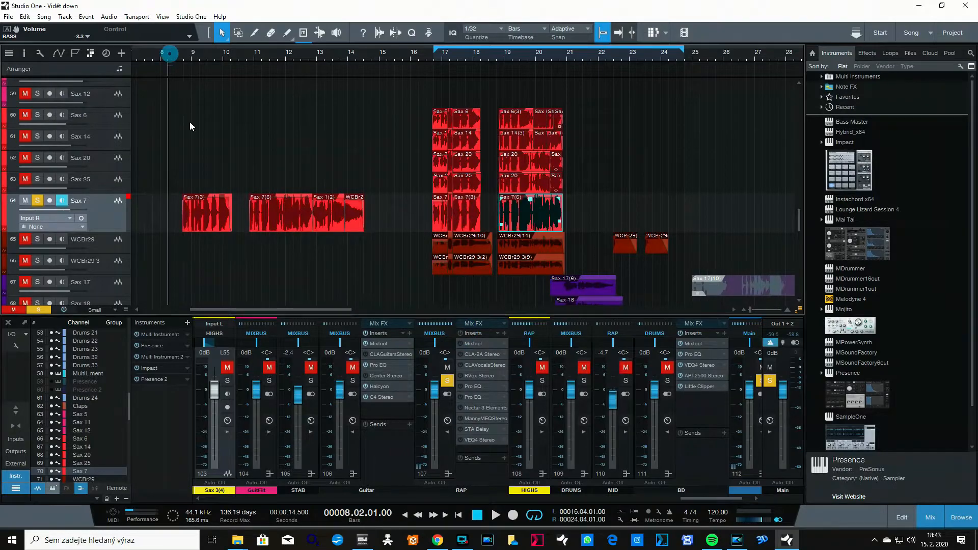
{"action": "left_click_drag", "start_coordinate": [163, 206], "coordinate": [395, 202]}
{"action": "key", "text": "space"}
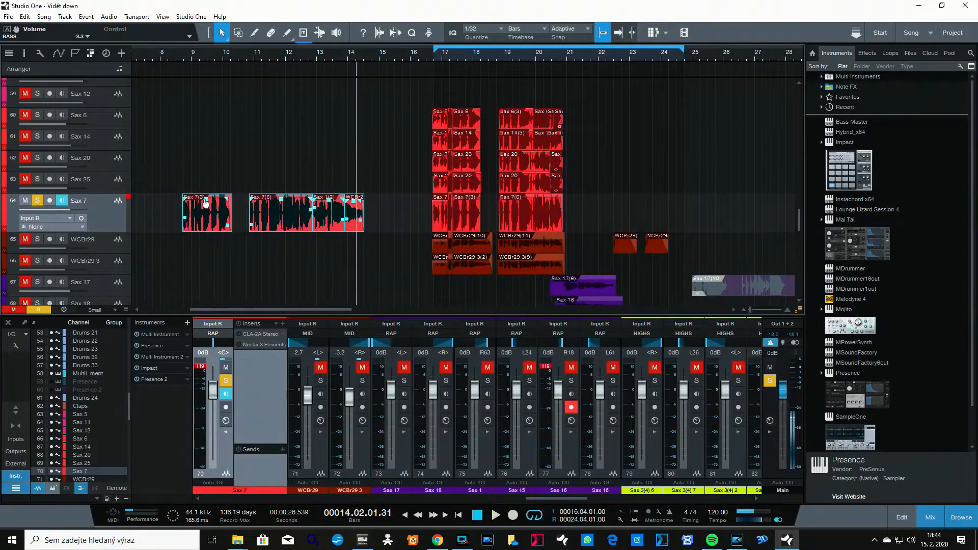
Step: Return the playhead to the first Sax 7 clip, reactivate the track's inserts and open its CLA-2A compressor
{"action": "left_click", "coordinate": [182, 59]}
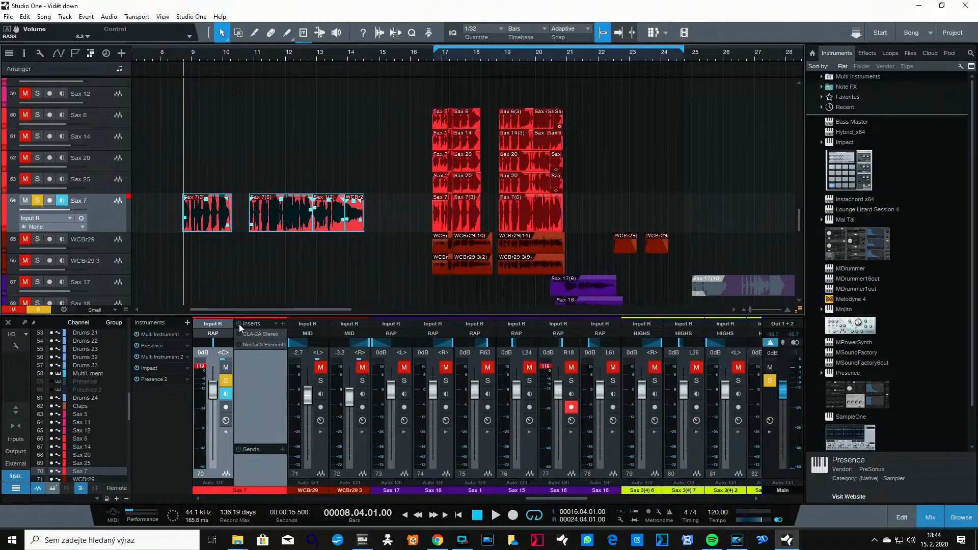
{"action": "left_click", "coordinate": [251, 332]}
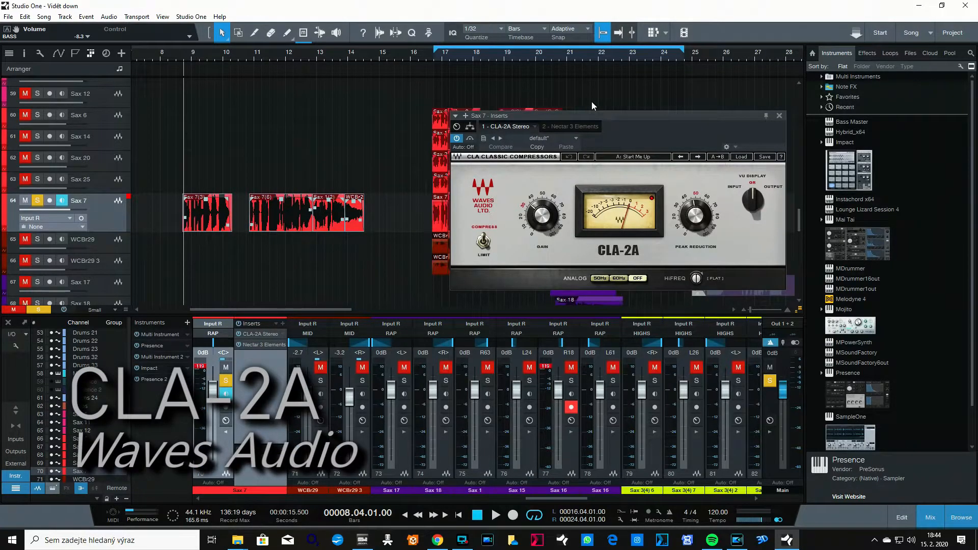
{"action": "left_click_drag", "start_coordinate": [618, 116], "coordinate": [575, 96]}
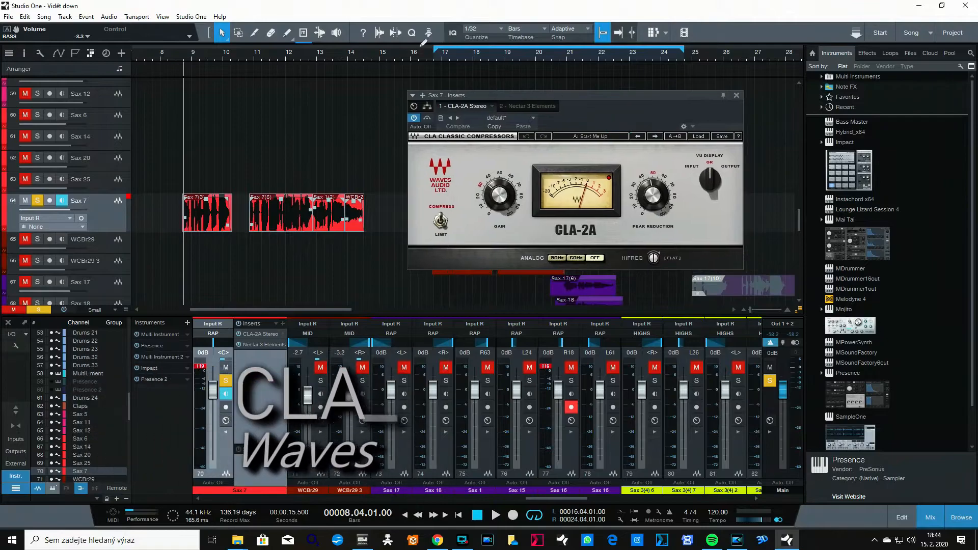
{"action": "left_click_drag", "start_coordinate": [409, 53], "coordinate": [354, 46]}
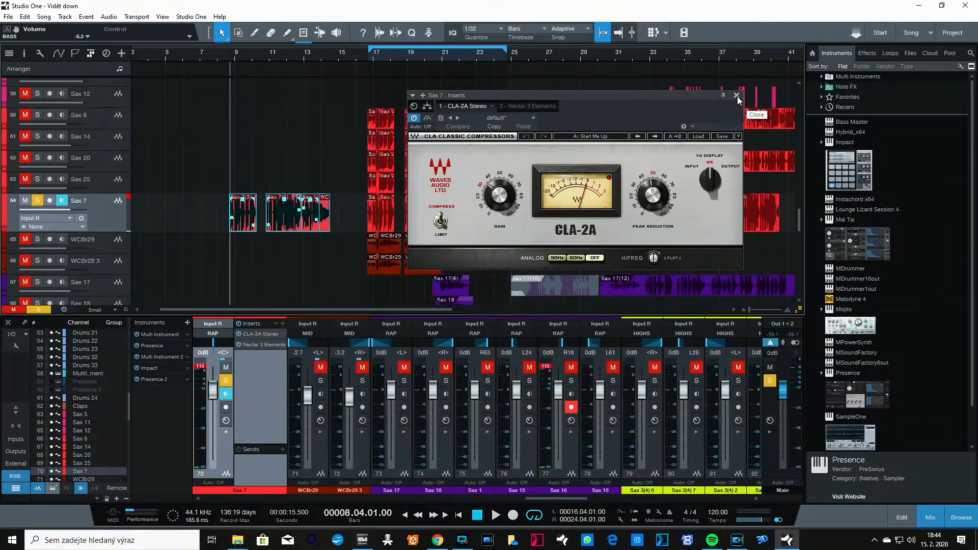
Step: Examine the Pitch control of the Nectar 3 Elements insert on Sax 7
{"action": "left_click", "coordinate": [260, 344]}
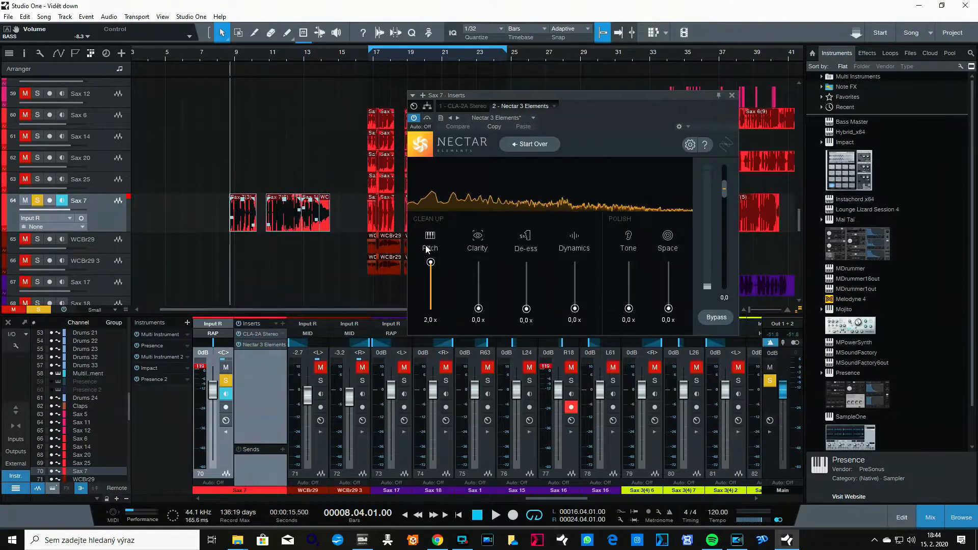
{"action": "left_click", "coordinate": [430, 262]}
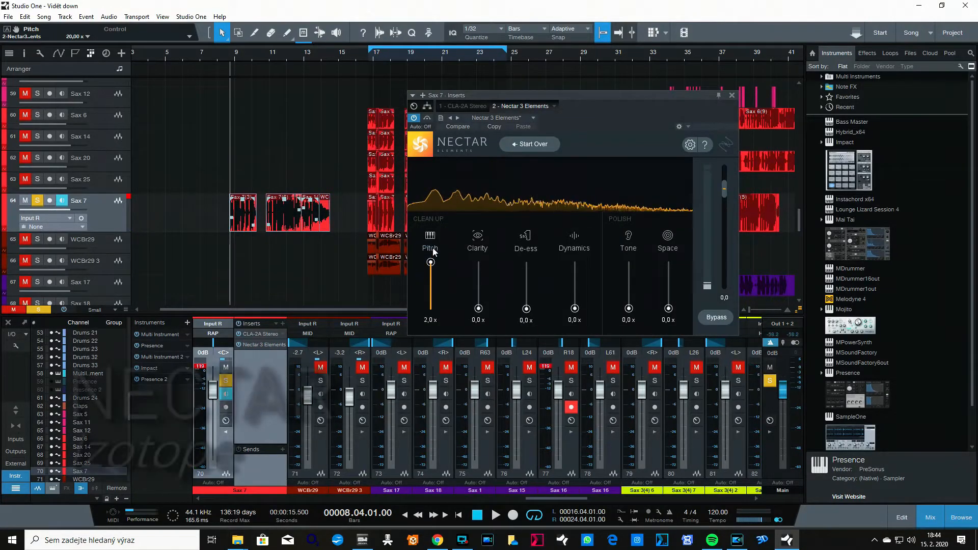
{"action": "left_click_drag", "start_coordinate": [687, 94], "coordinate": [687, 129]}
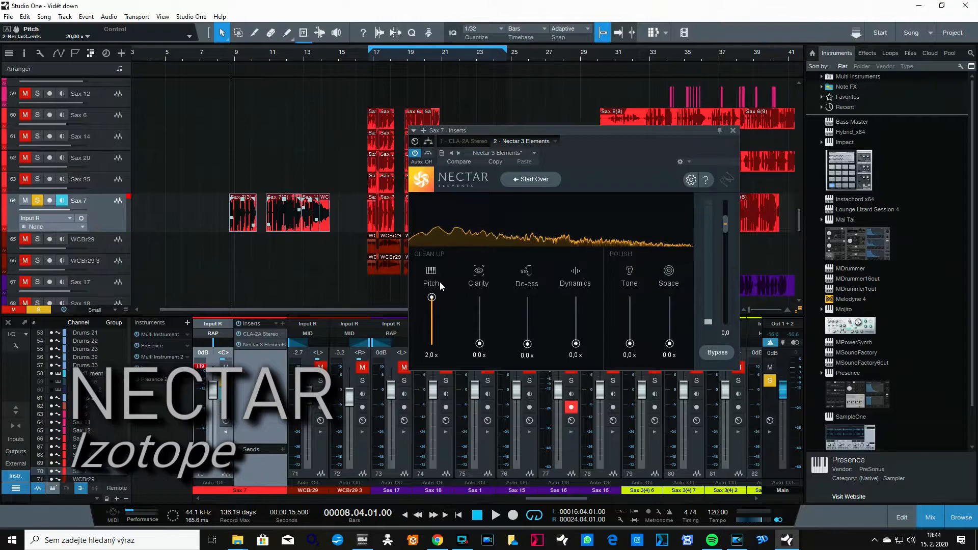
{"action": "left_click_drag", "start_coordinate": [431, 298], "coordinate": [438, 311]}
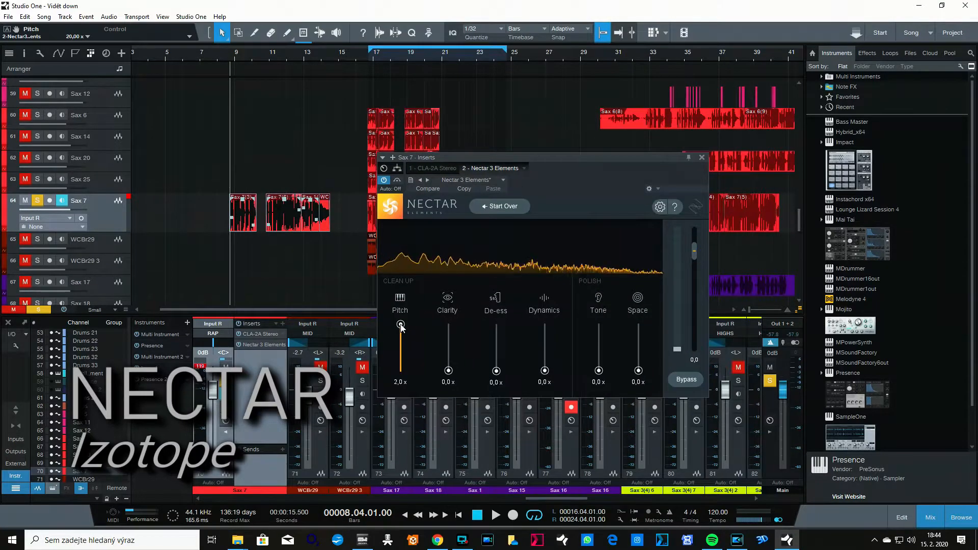
{"action": "left_click_drag", "start_coordinate": [401, 325], "coordinate": [404, 335]}
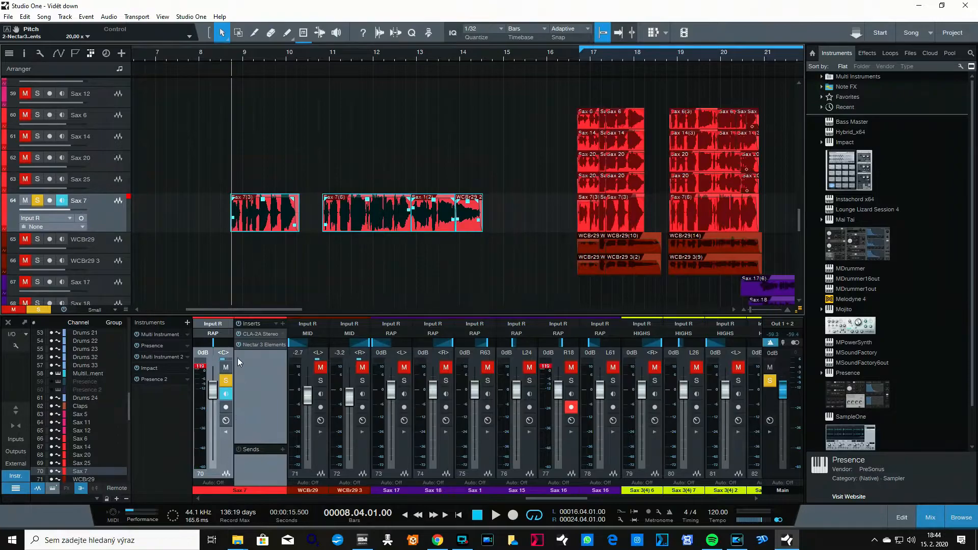
{"action": "left_click", "coordinate": [252, 342]}
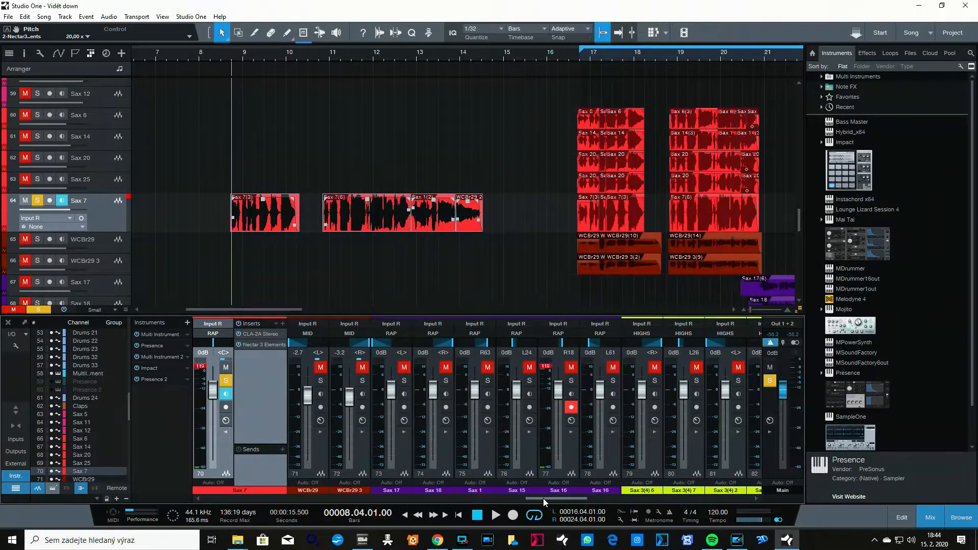
Step: Reactivate the RAP bus inserts and open CLA Vocals to examine its reverb, delay and other faders
{"action": "left_click_drag", "start_coordinate": [543, 499], "coordinate": [698, 514]}
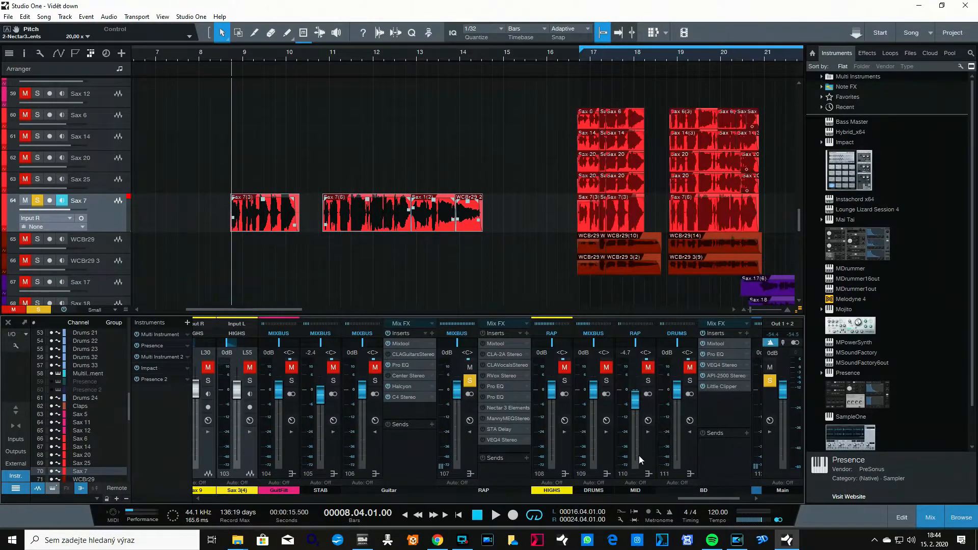
{"action": "double_click", "coordinate": [495, 364]}
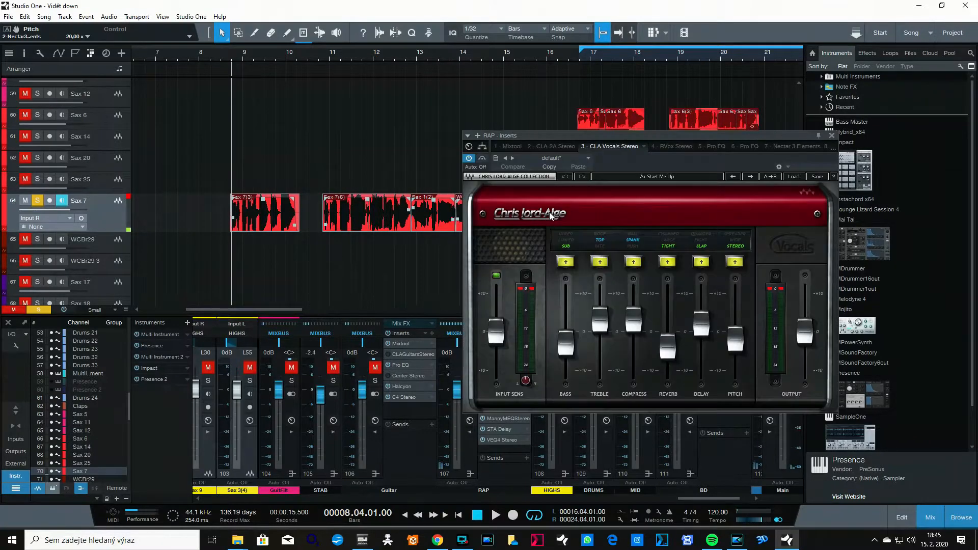
{"action": "left_click_drag", "start_coordinate": [606, 137], "coordinate": [670, 141]}
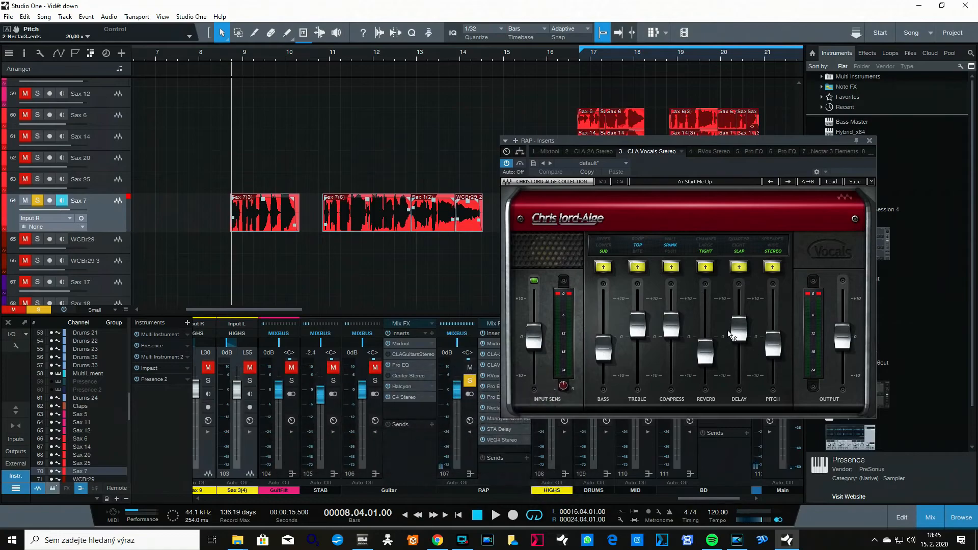
{"action": "left_click", "coordinate": [680, 146]}
{"action": "left_click_drag", "start_coordinate": [662, 139], "coordinate": [724, 122]}
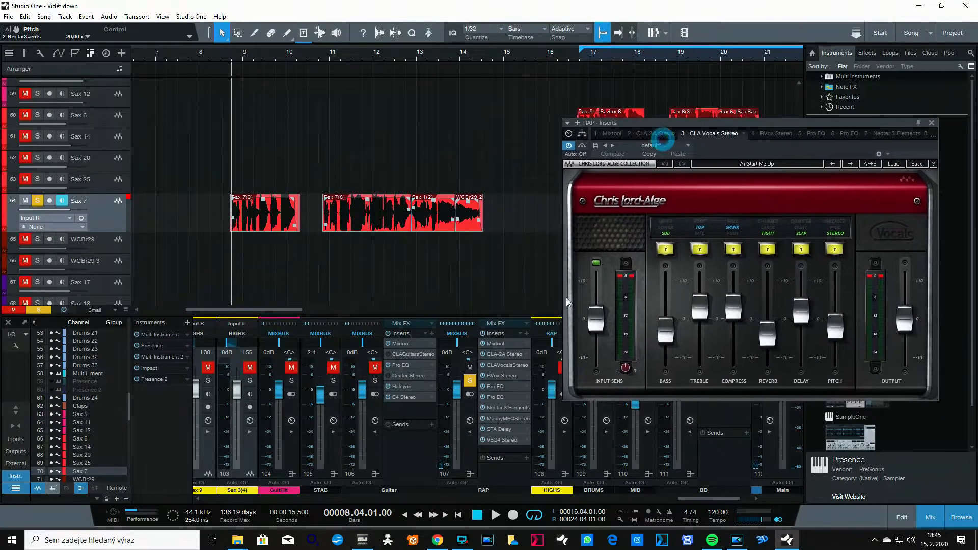
Step: Examine the RVox compressor on the RAP bus and compare the subtractive curves of its two Pro EQ inserts
{"action": "left_click", "coordinate": [497, 378]}
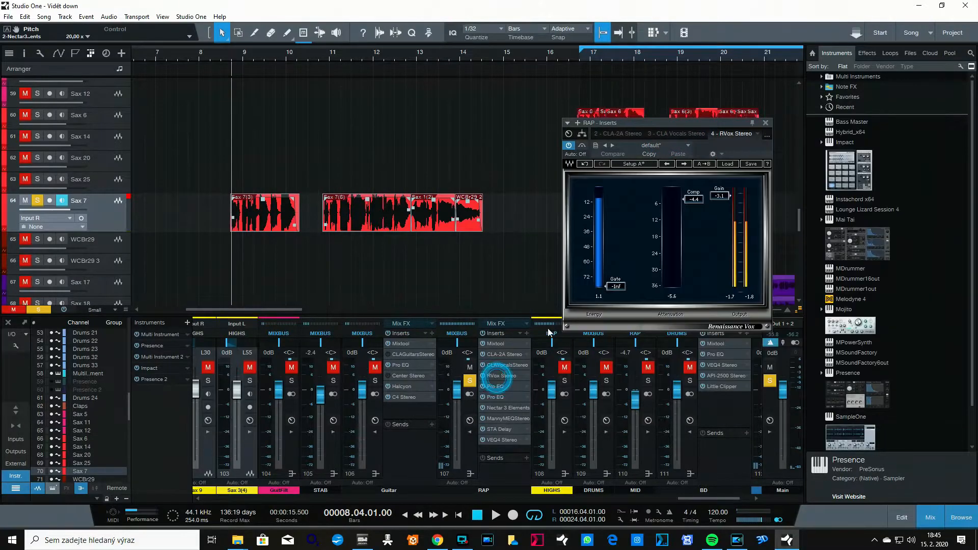
{"action": "left_click_drag", "start_coordinate": [658, 124], "coordinate": [754, 198]}
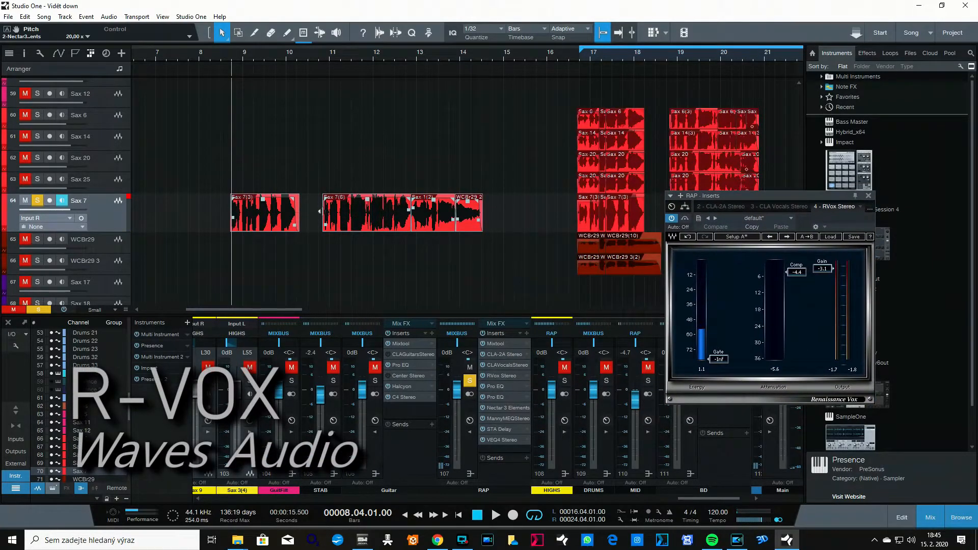
{"action": "left_click", "coordinate": [499, 386]}
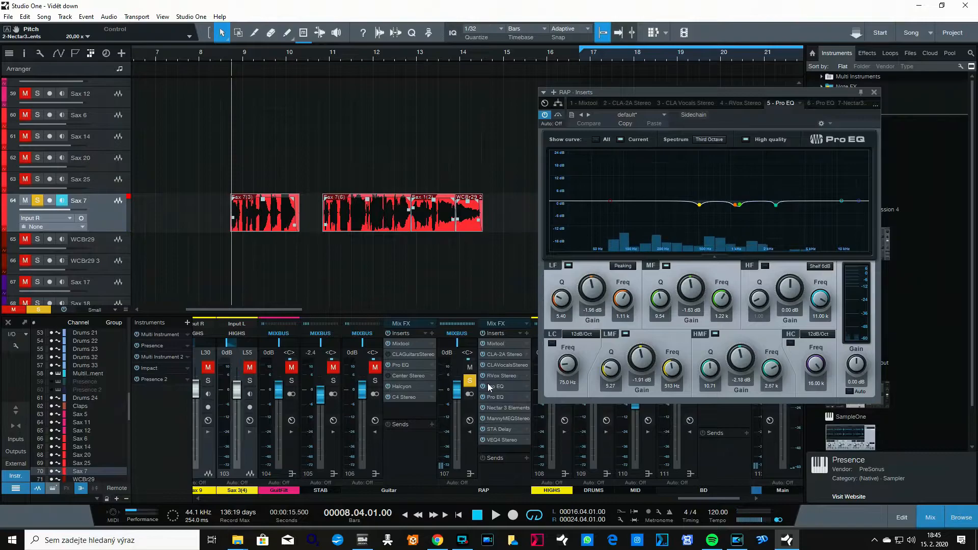
{"action": "left_click", "coordinate": [490, 397]}
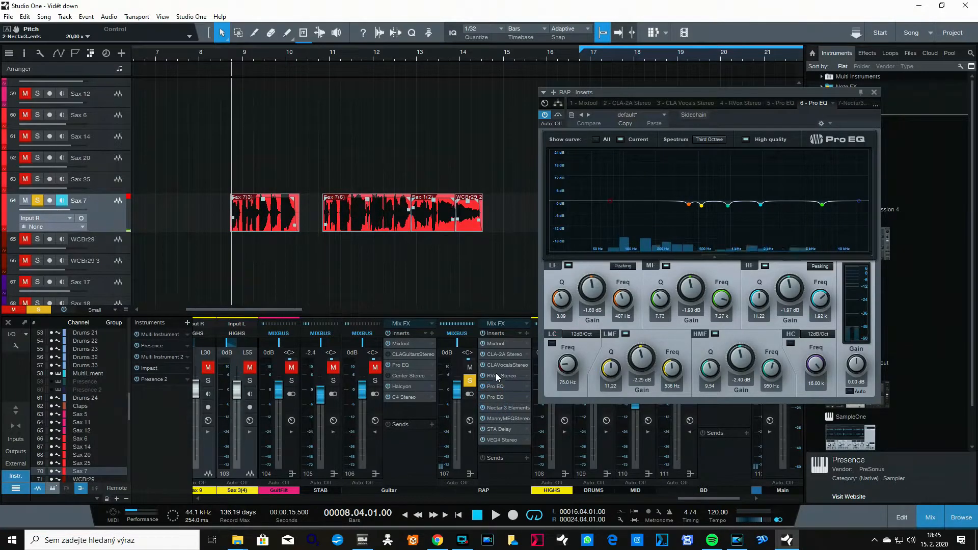
{"action": "left_click", "coordinate": [493, 386]}
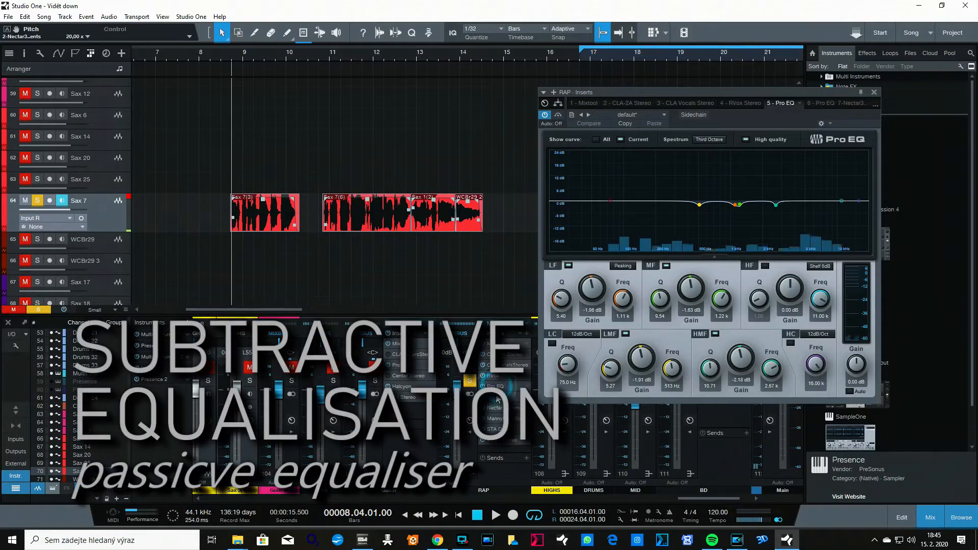
{"action": "left_click", "coordinate": [498, 398]}
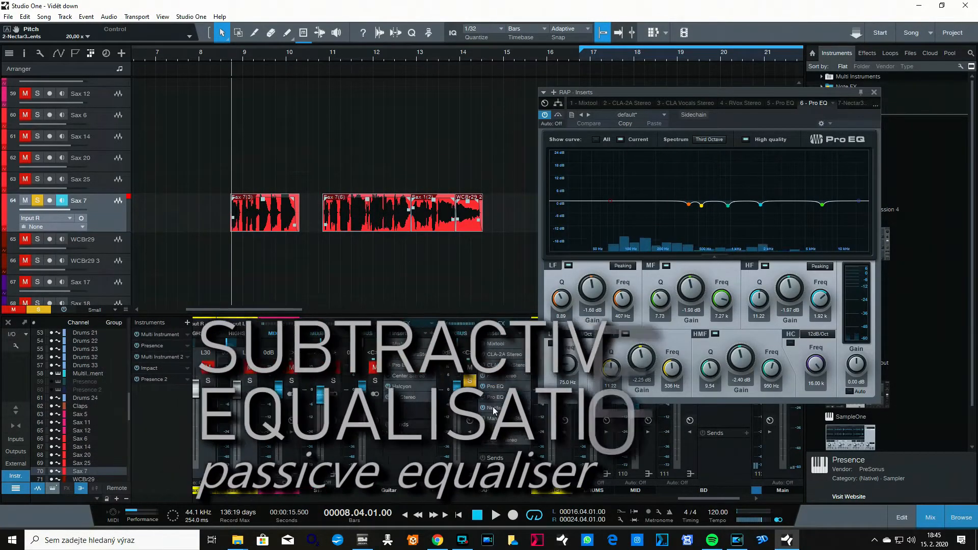
Step: Open the Nectar 3 Elements insert on the RAP bus and examine its Pitch, Clean Up and Polish controls
{"action": "left_click", "coordinate": [494, 408]}
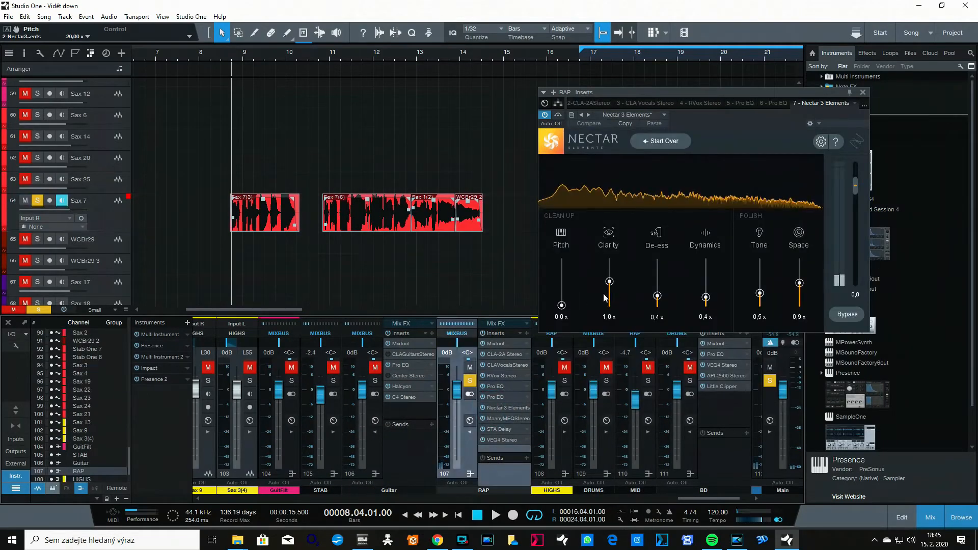
{"action": "left_click", "coordinate": [561, 305]}
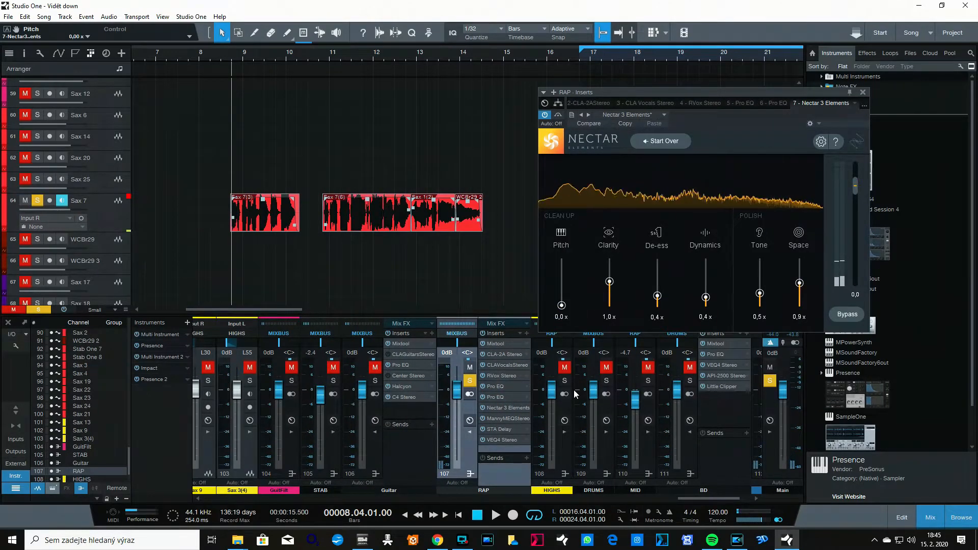
{"action": "left_click_drag", "start_coordinate": [605, 93], "coordinate": [562, 112]}
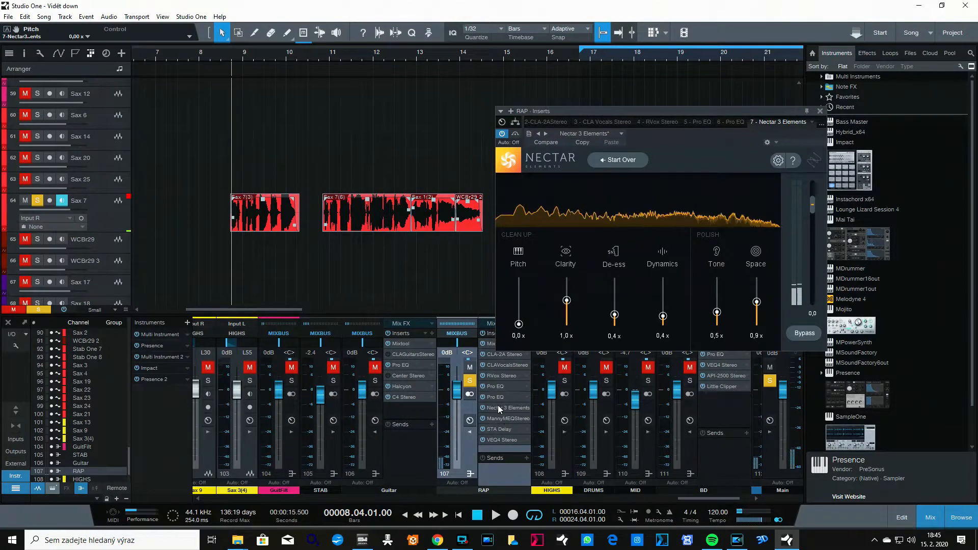
Step: Open the RAP bus's MannyM EQ, view its factory preset list and set the Band 3 gain to -1.2 dB
{"action": "left_click", "coordinate": [497, 419]}
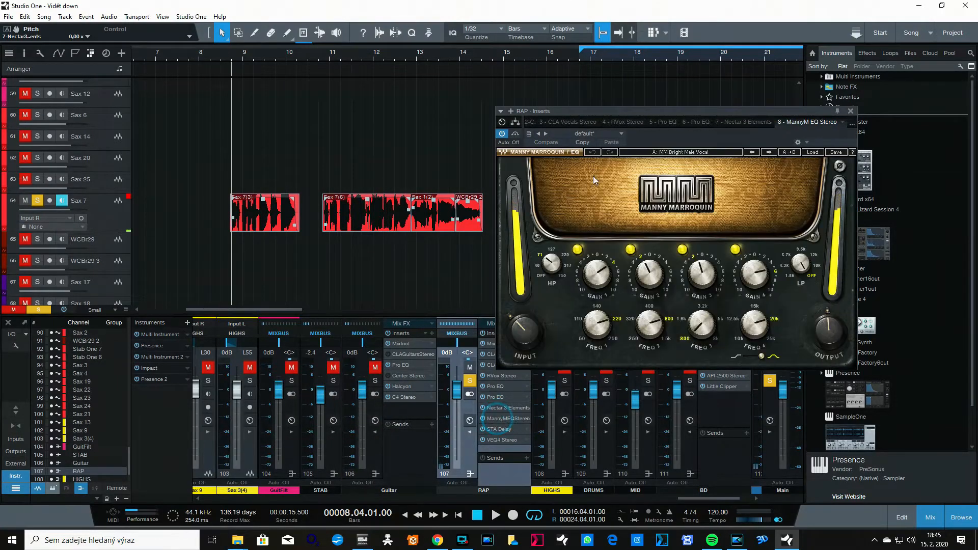
{"action": "left_click_drag", "start_coordinate": [598, 112], "coordinate": [399, 172]}
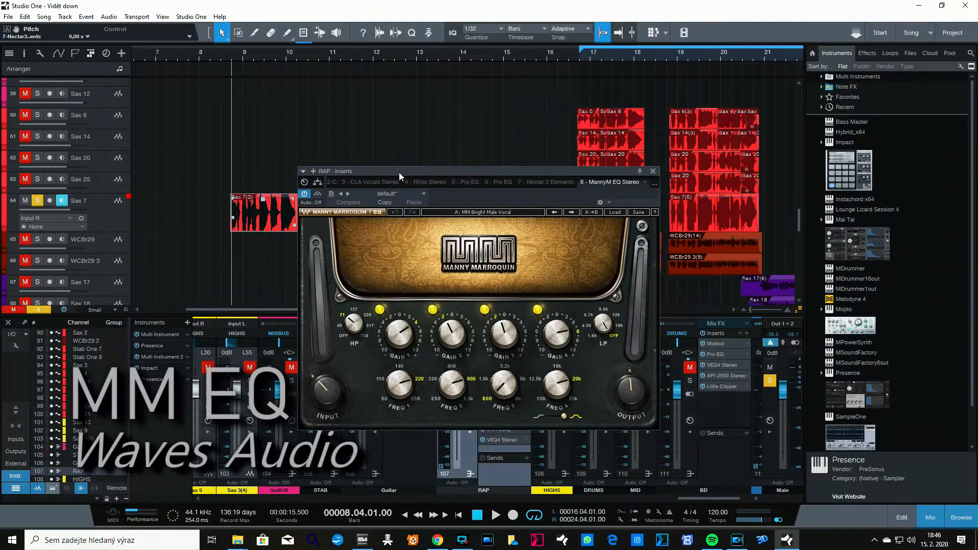
{"action": "left_click", "coordinate": [609, 213]}
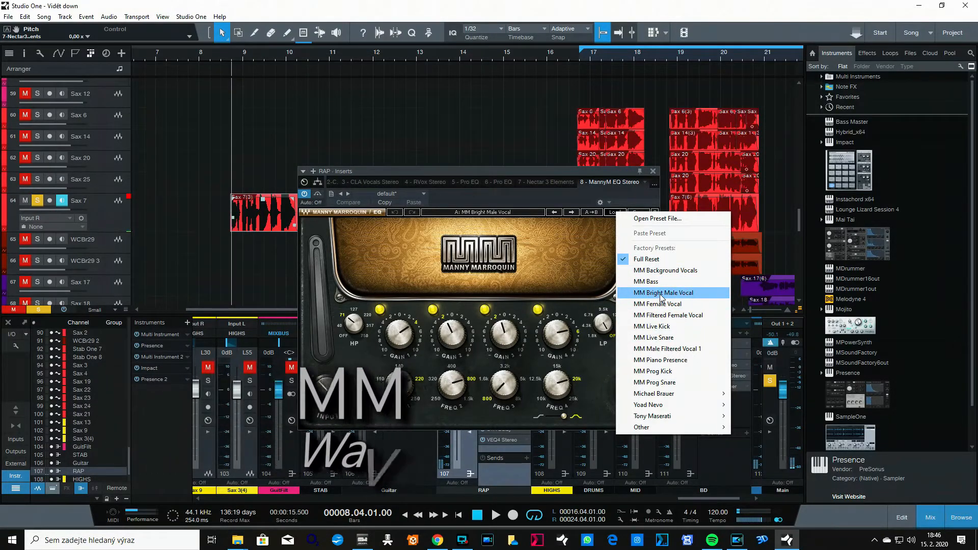
{"action": "left_click_drag", "start_coordinate": [595, 172], "coordinate": [595, 185]}
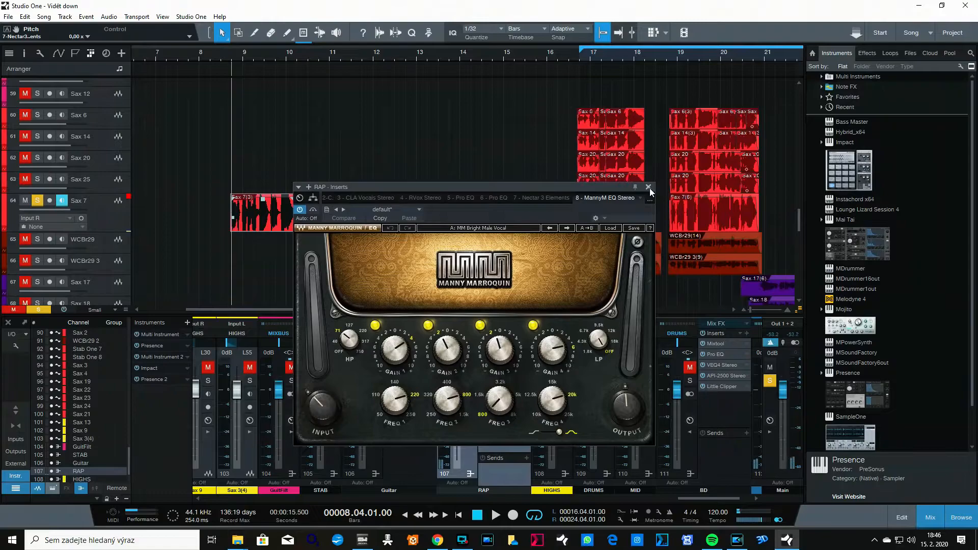
{"action": "left_click_drag", "start_coordinate": [504, 344], "coordinate": [504, 350]}
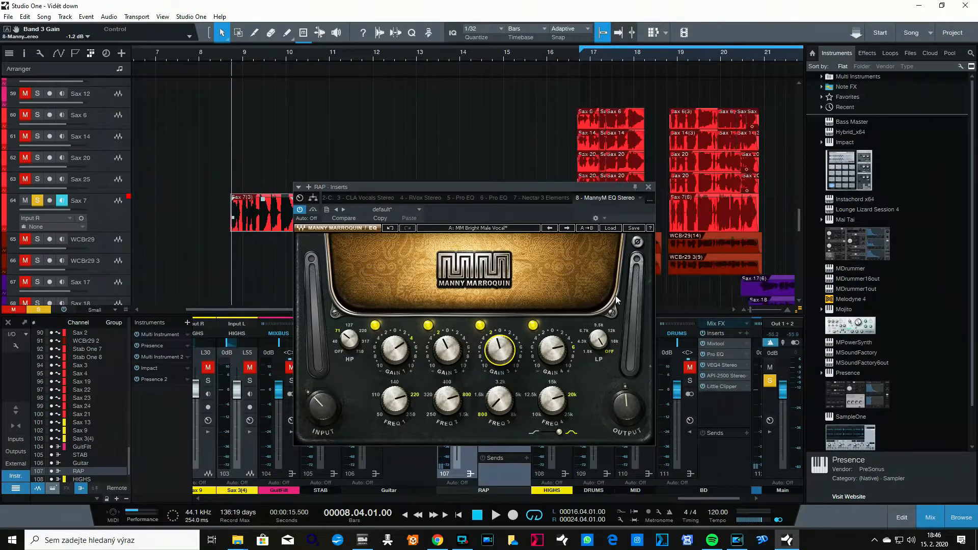
{"action": "left_click", "coordinate": [649, 187]}
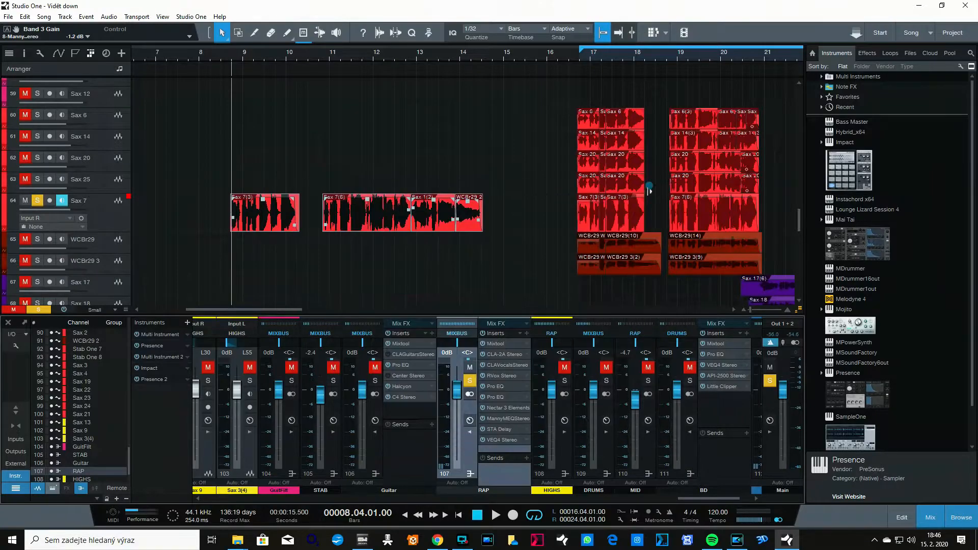
Step: Audition the first Sax 7 clip with the RAP bus's STA Delay open and set the delay's stereo amount to 62%
{"action": "left_click", "coordinate": [497, 429]}
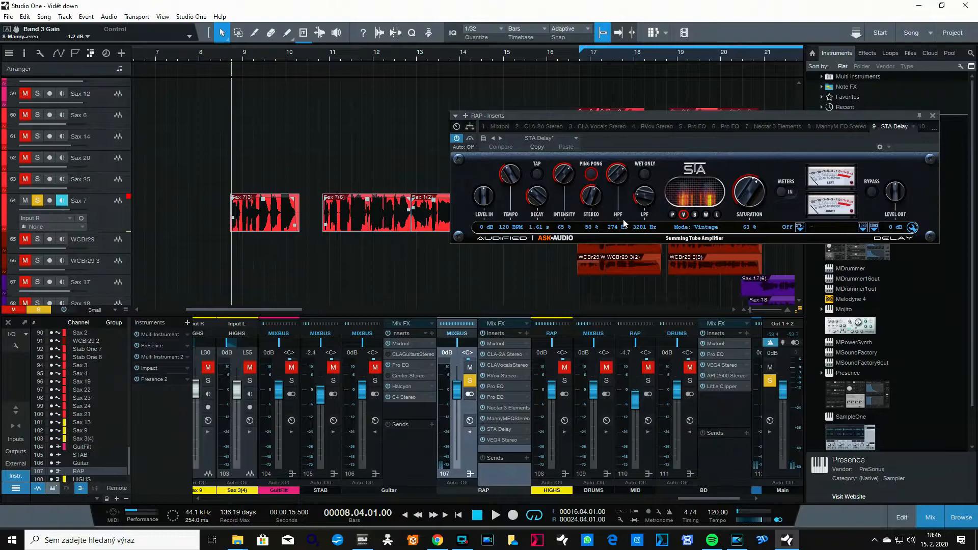
{"action": "key", "text": "space"}
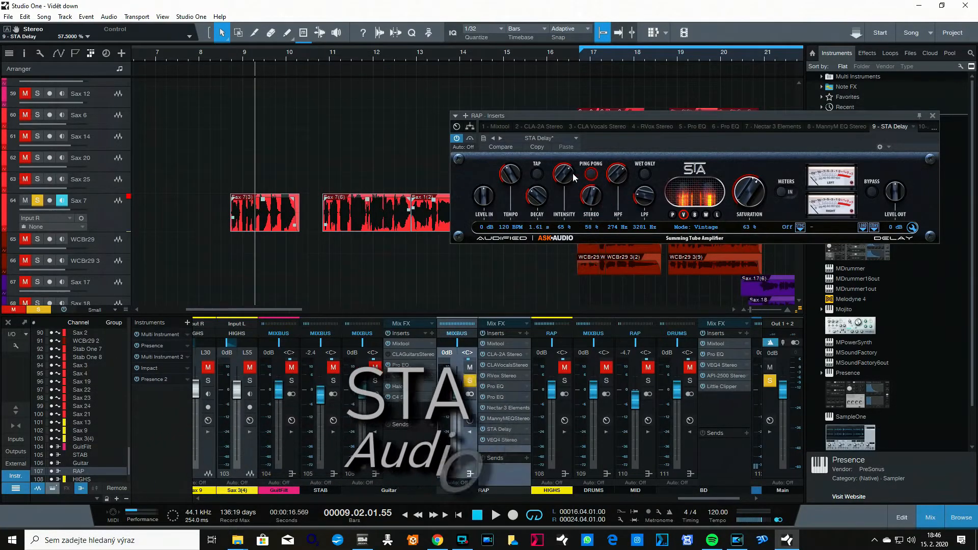
{"action": "left_click_drag", "start_coordinate": [590, 199], "coordinate": [591, 194]}
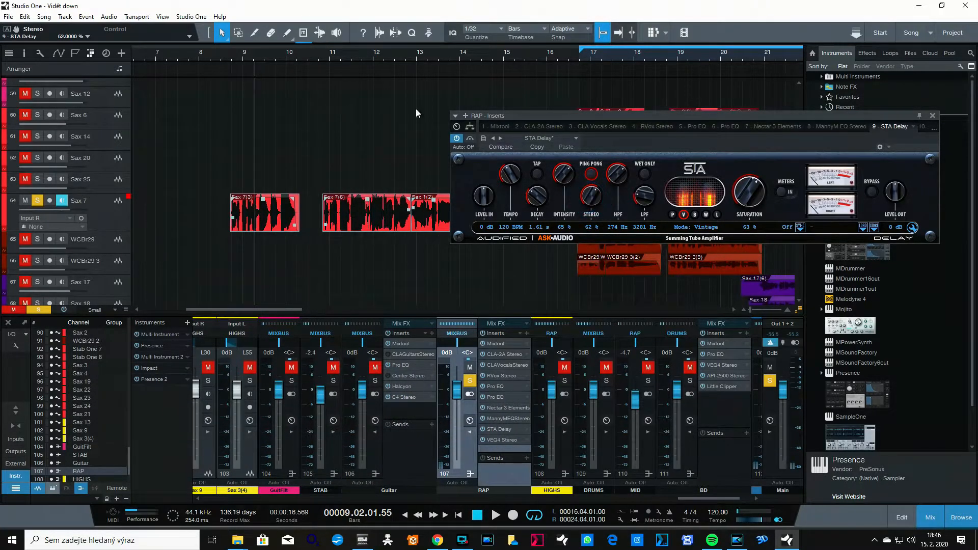
{"action": "left_click", "coordinate": [231, 57]}
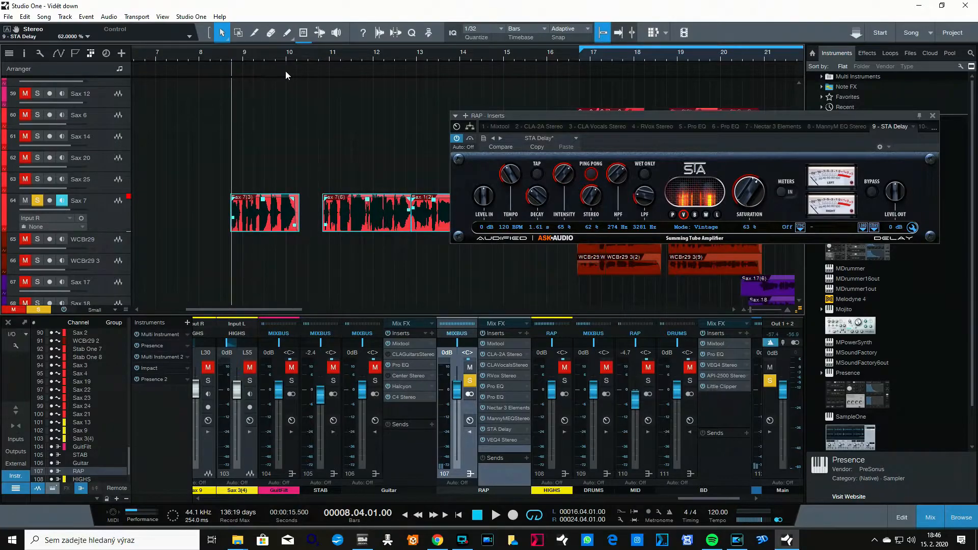
Step: Examine the VEQ4 equaliser's Lead Vocal settings on the RAP bus and close its window
{"action": "left_click", "coordinate": [501, 439]}
{"action": "left_click_drag", "start_coordinate": [616, 116], "coordinate": [456, 332]}
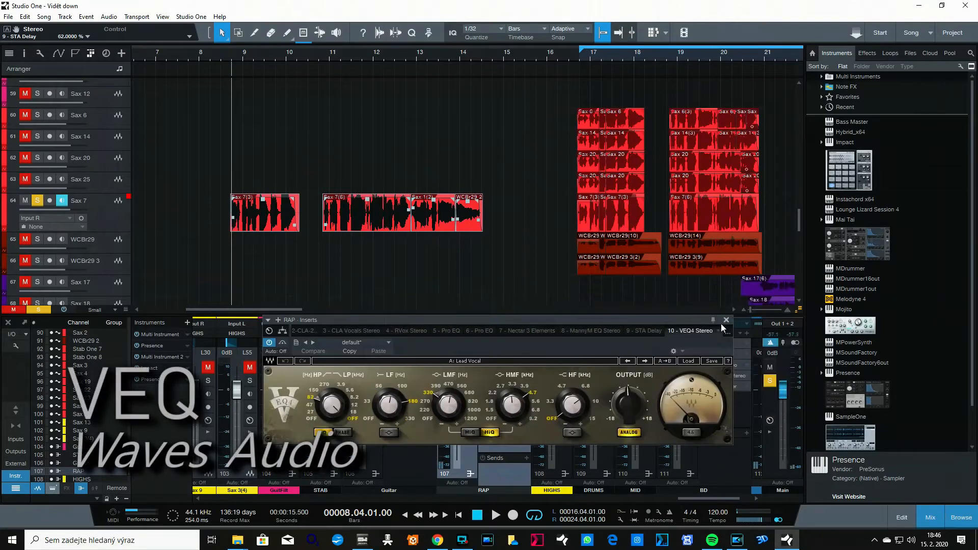
{"action": "left_click_drag", "start_coordinate": [702, 320], "coordinate": [698, 282]}
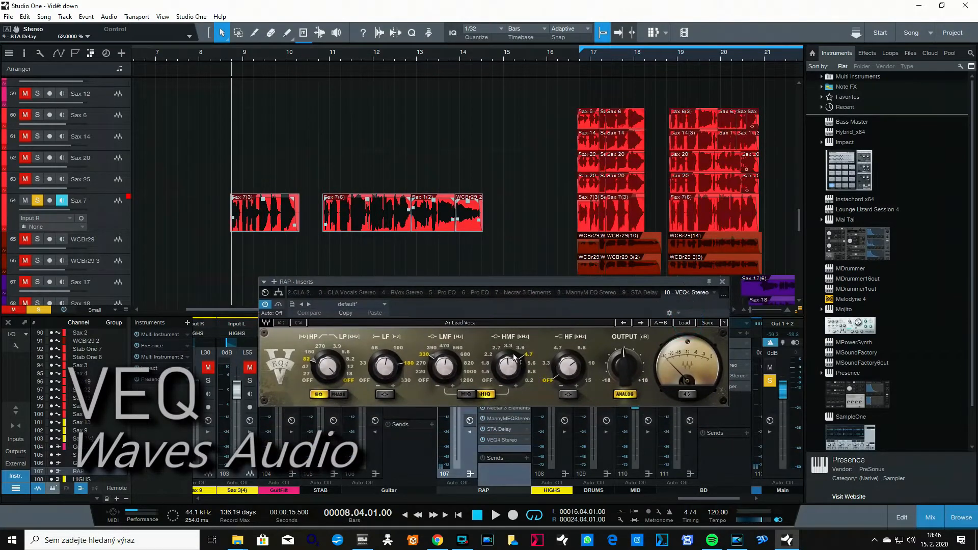
{"action": "left_click_drag", "start_coordinate": [504, 286], "coordinate": [509, 302]}
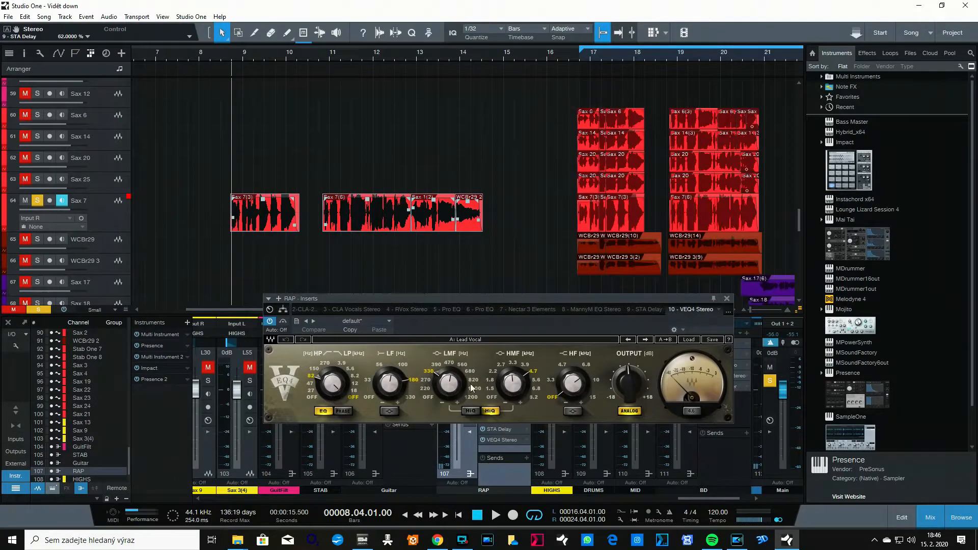
{"action": "left_click", "coordinate": [727, 300]}
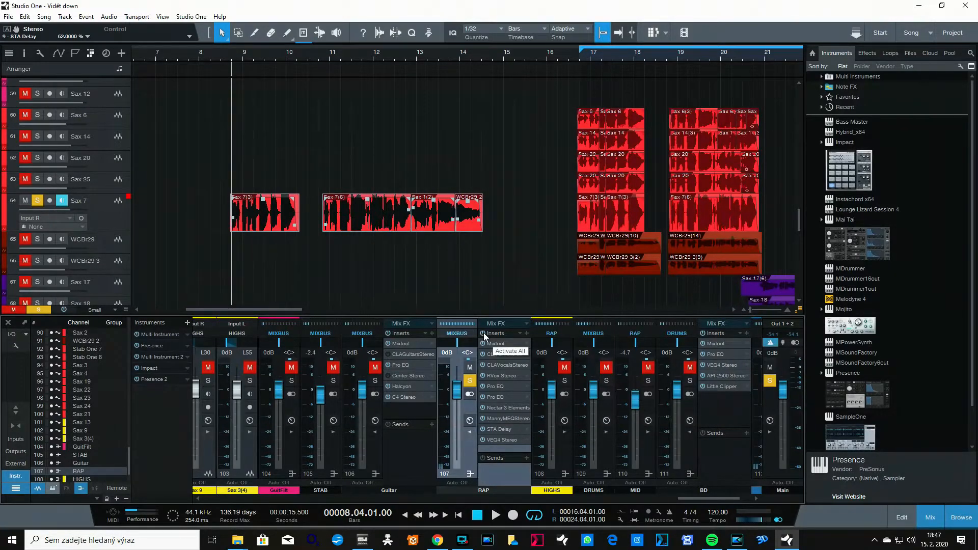
Step: Compare playback of the Sax 7 clips with the RAP bus inserts activated and deactivated
{"action": "key", "text": "space"}
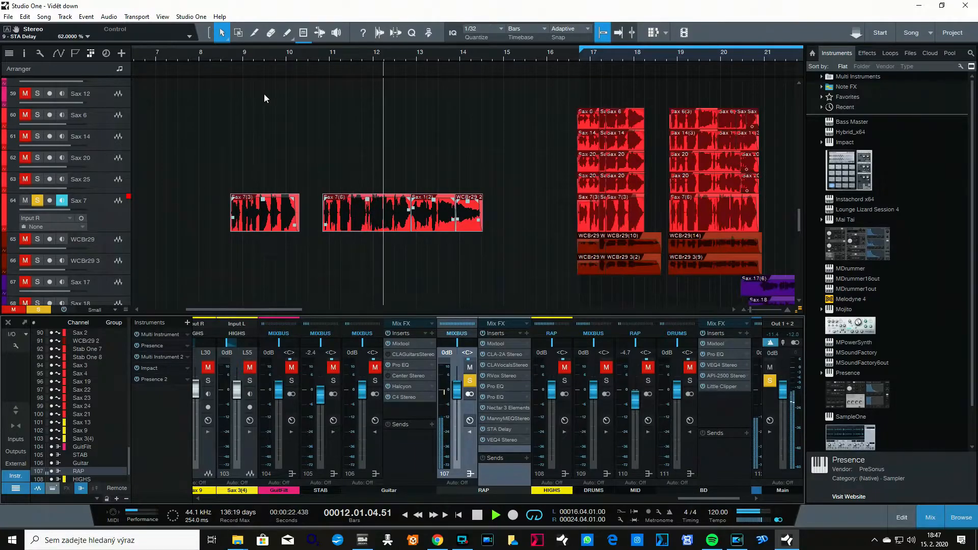
{"action": "key", "text": "space"}
{"action": "left_click", "coordinate": [319, 58]}
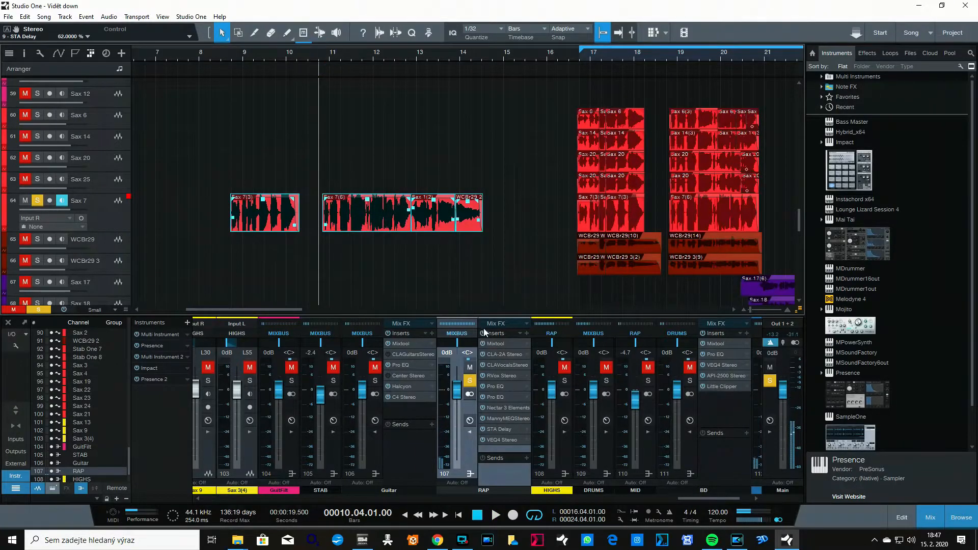
{"action": "key", "text": "space"}
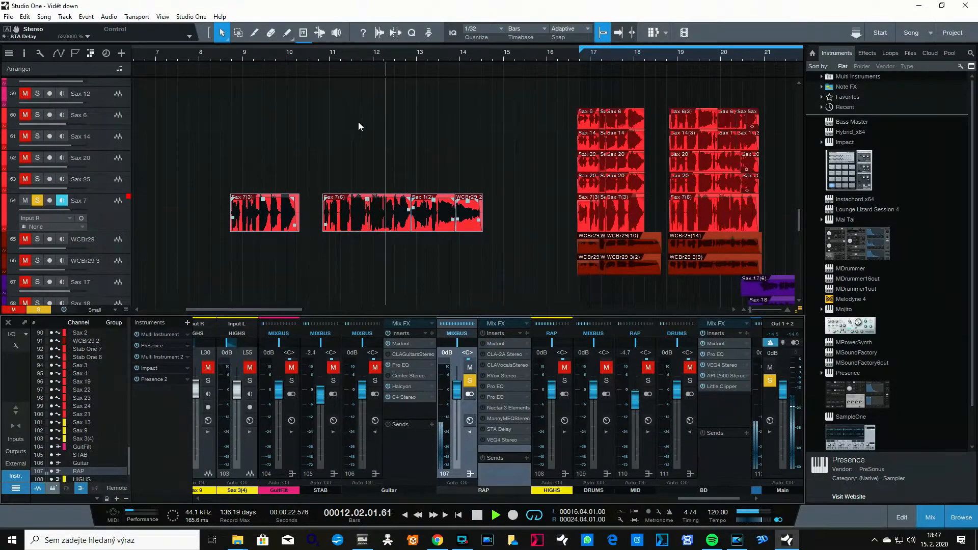
{"action": "key", "text": "space"}
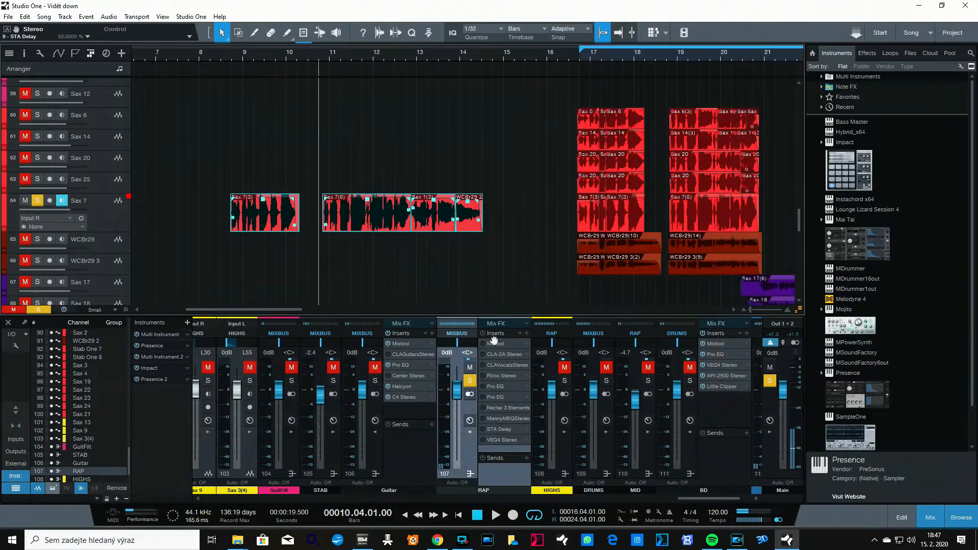
{"action": "key", "text": "space"}
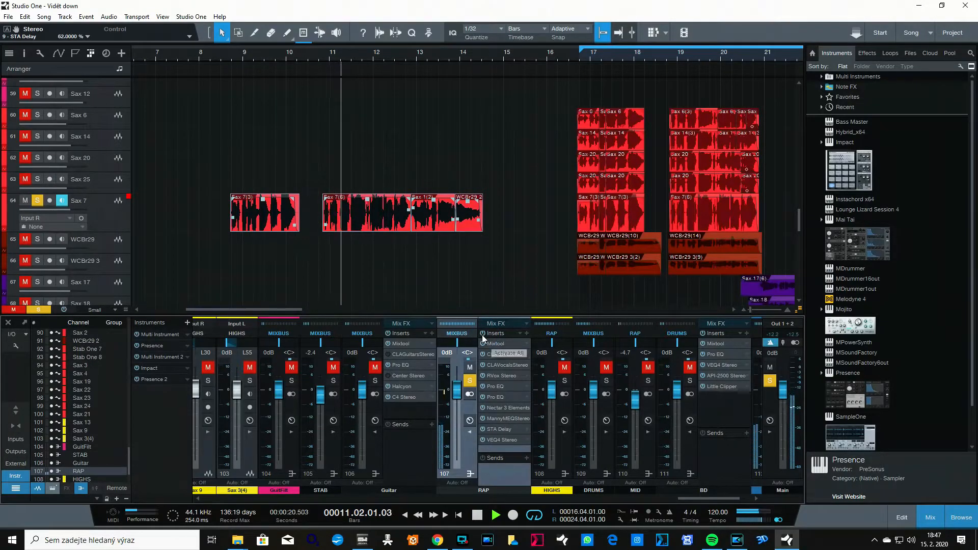
{"action": "key", "text": "space"}
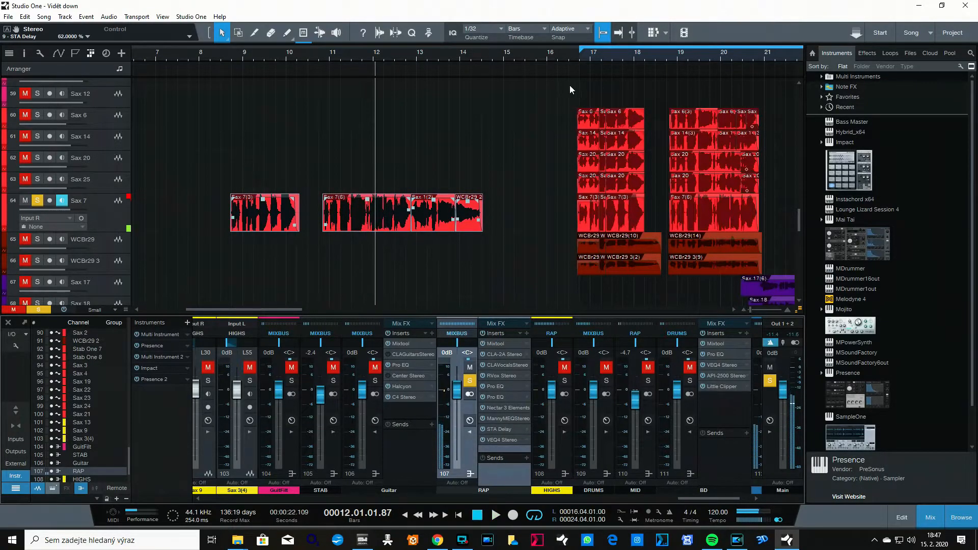
Step: Turn off solo on Sax 7 and place the playhead at bar 16.2, before the stacked chorus vocal clips
{"action": "scroll", "coordinate": [569, 84], "scroll_direction": "right", "scroll_amount": 2}
{"action": "scroll", "coordinate": [494, 59], "scroll_direction": "right", "scroll_amount": 2}
{"action": "left_click", "coordinate": [40, 200]}
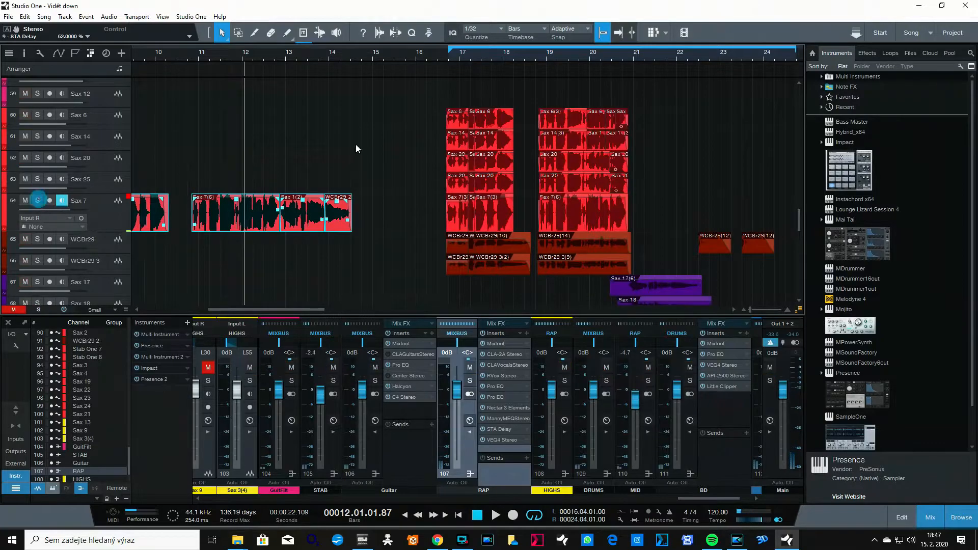
{"action": "left_click_drag", "start_coordinate": [472, 54], "coordinate": [414, 71]}
{"action": "left_click", "coordinate": [371, 53]}
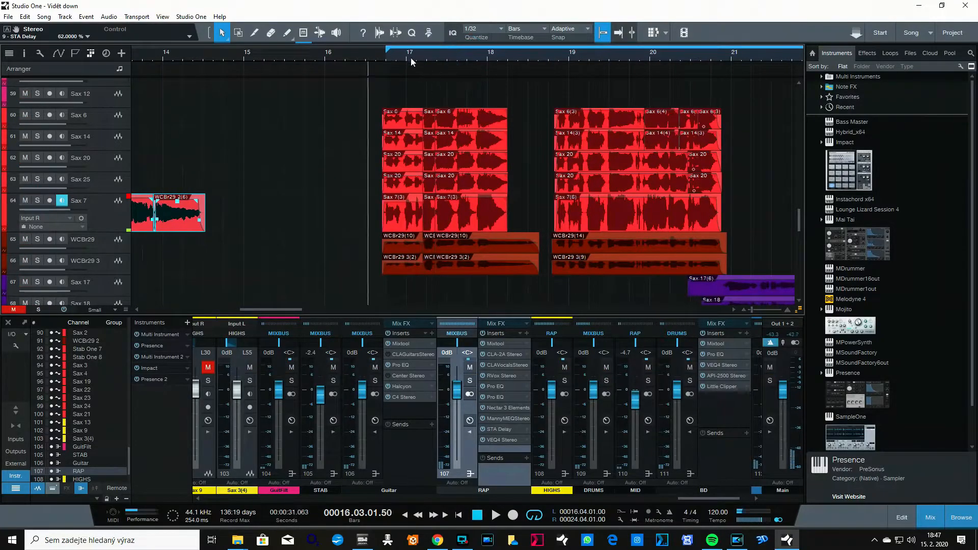
{"action": "scroll", "coordinate": [348, 167], "scroll_direction": "up", "scroll_amount": 1}
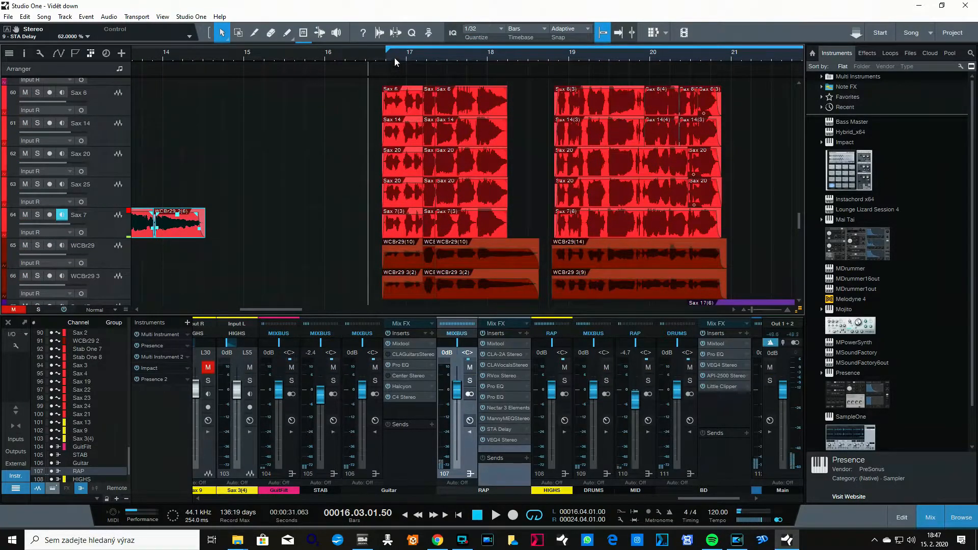
{"action": "scroll", "coordinate": [335, 165], "scroll_direction": "down", "scroll_amount": 1}
{"action": "left_click", "coordinate": [349, 62]}
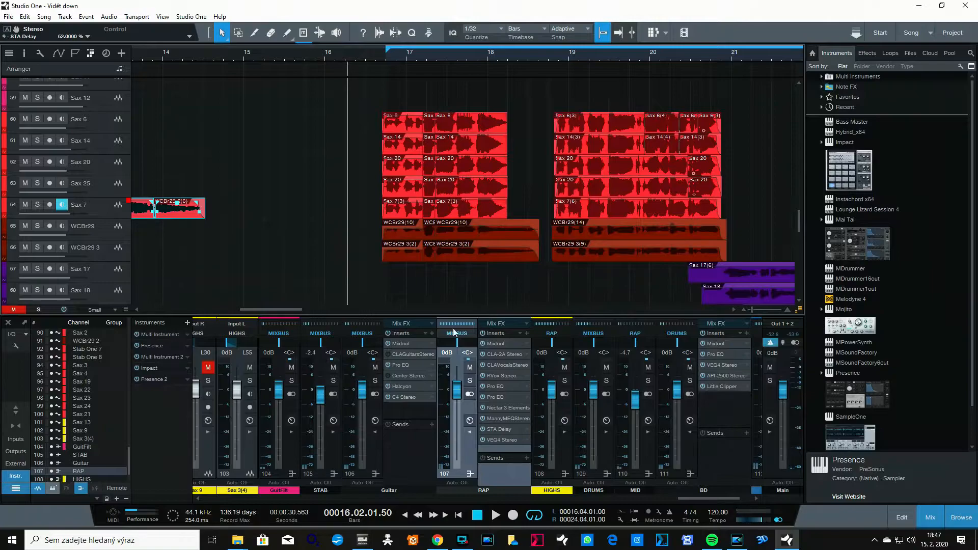
Step: Solo the RAP bus and play the chorus vocals, returning the playhead to just before the chorus clips
{"action": "left_click", "coordinate": [468, 381]}
{"action": "key", "text": "space"}
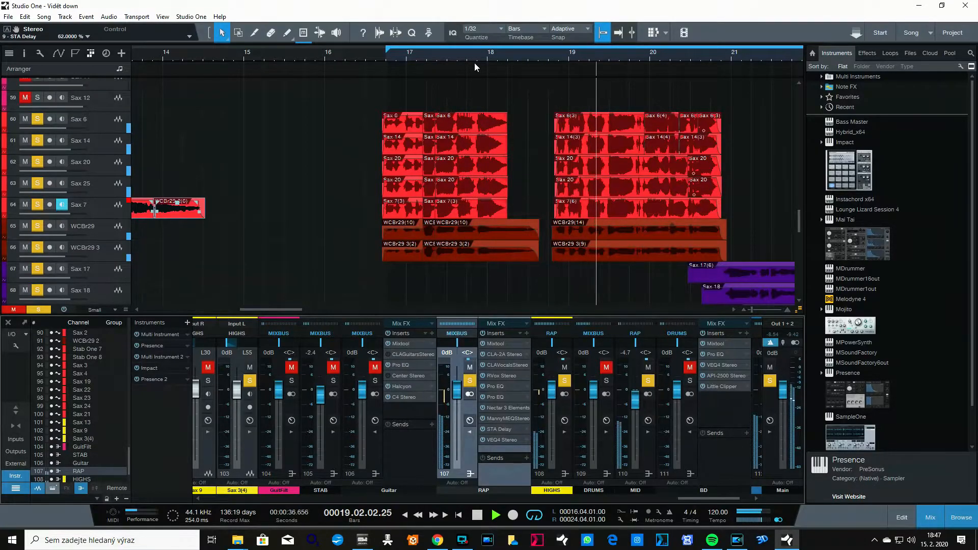
{"action": "left_click_drag", "start_coordinate": [474, 57], "coordinate": [359, 59]}
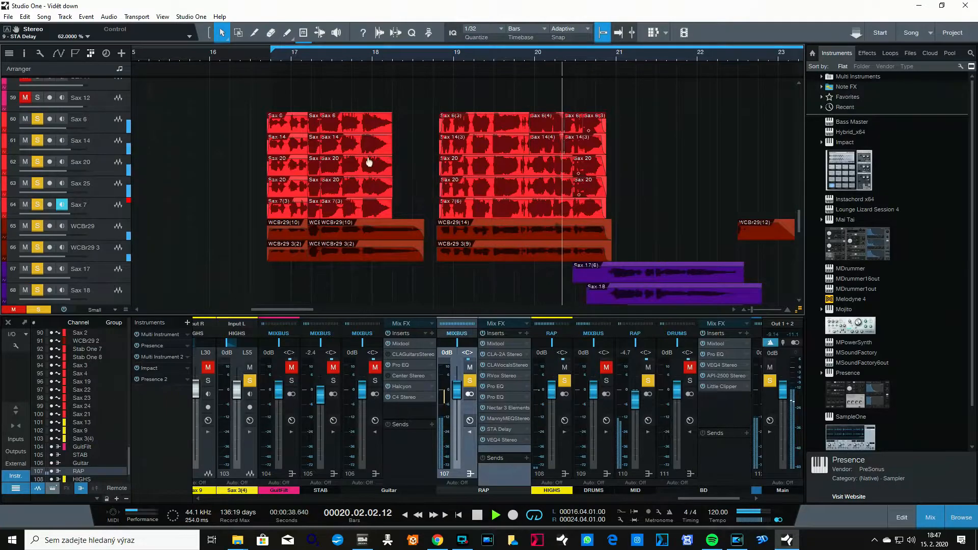
{"action": "key", "text": "space"}
{"action": "left_click", "coordinate": [264, 60]}
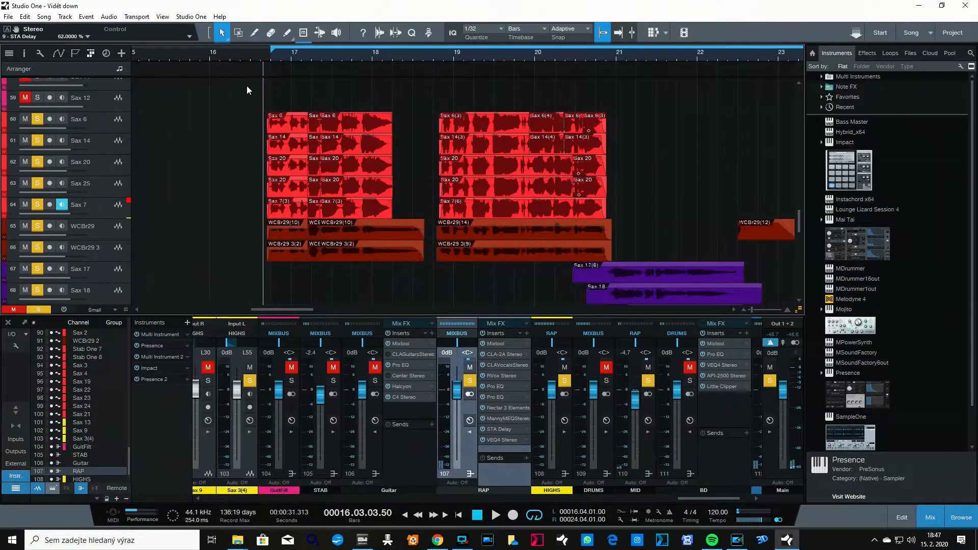
Step: Compare the mixer channels and panning of the Sax 6 and Sax 14 chorus vocal tracks
{"action": "left_click", "coordinate": [105, 127]}
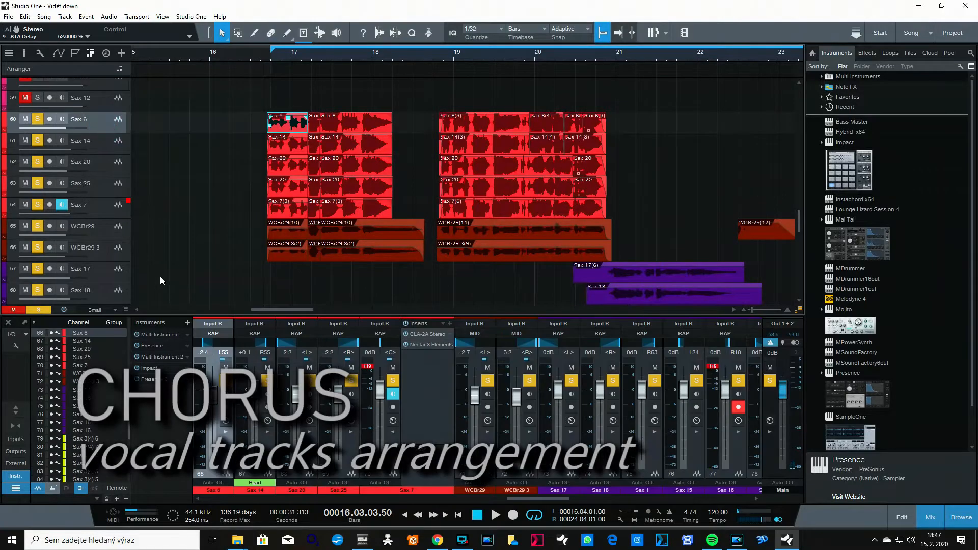
{"action": "left_click", "coordinate": [105, 142]}
{"action": "left_click", "coordinate": [104, 119]}
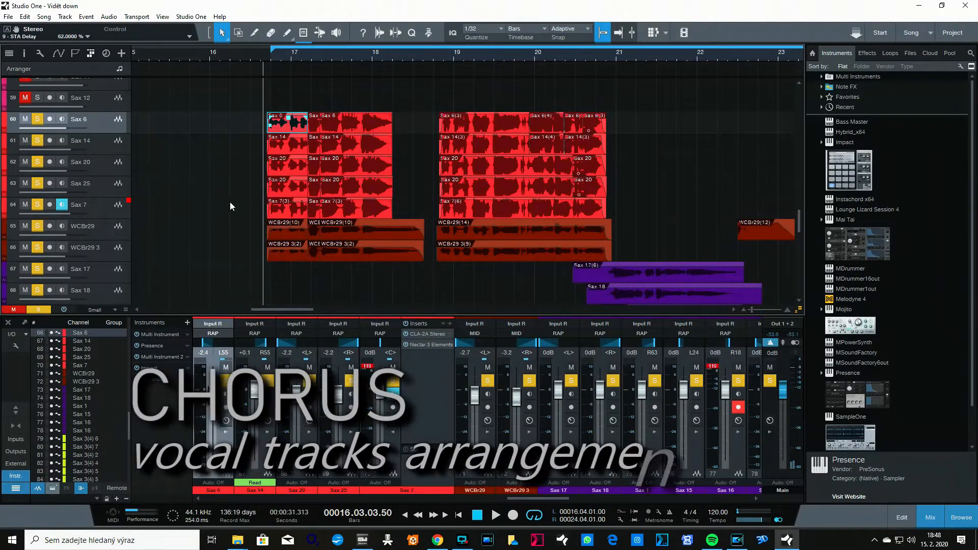
{"action": "left_click", "coordinate": [103, 144]}
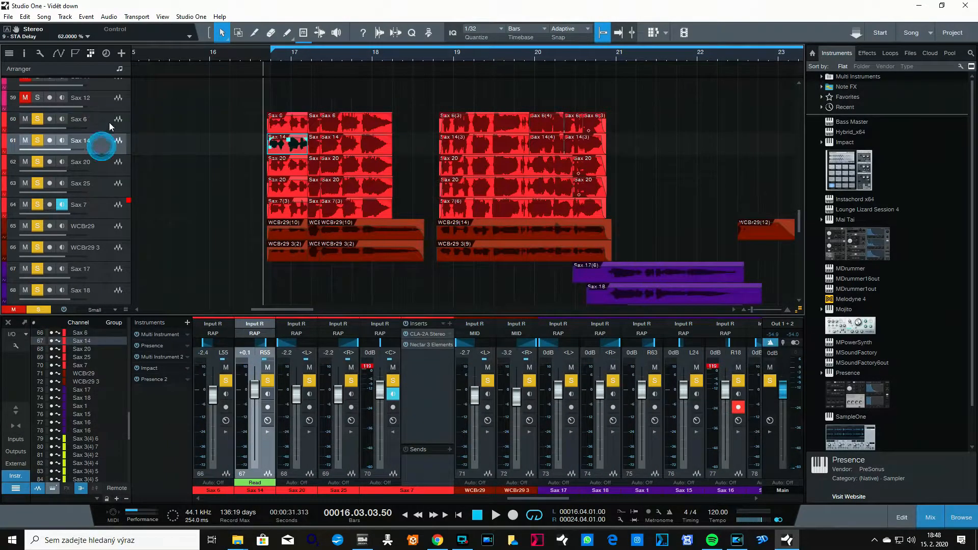
Step: Show the inserts of the Sax 6 channel and open its Distorque Rangebastard treble booster
{"action": "left_click", "coordinate": [108, 122]}
{"action": "left_click", "coordinate": [226, 432]}
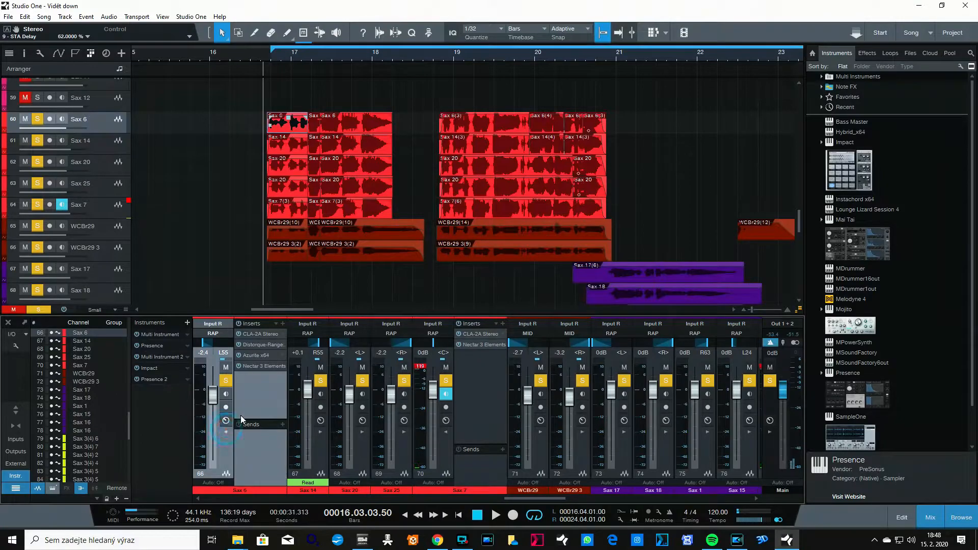
{"action": "left_click", "coordinate": [254, 344]}
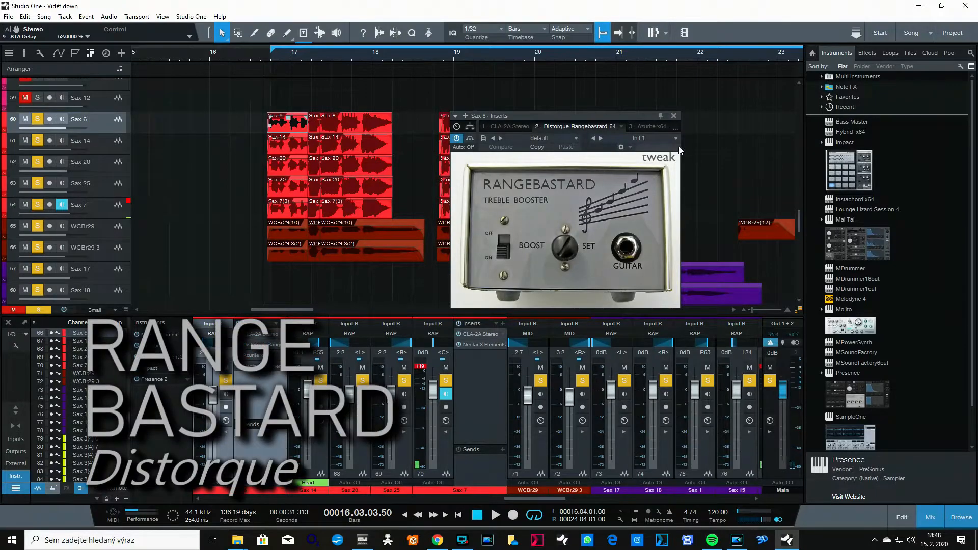
Step: Open the Azurite chorus insert of Sax 6 and arrange it beside the Rangebastard window, clear of the chorus clips
{"action": "left_click_drag", "start_coordinate": [627, 114], "coordinate": [827, 92]}
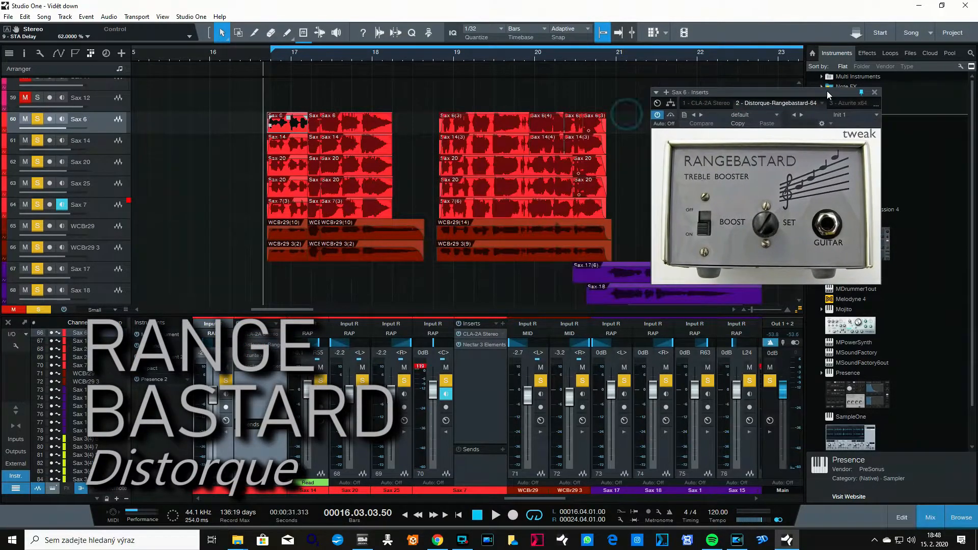
{"action": "left_click", "coordinate": [255, 355]}
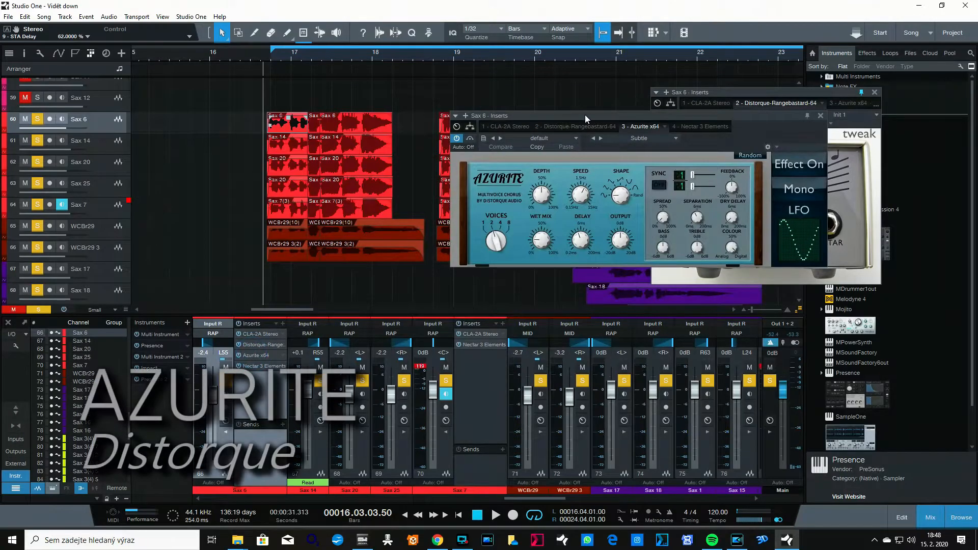
{"action": "left_click_drag", "start_coordinate": [585, 115], "coordinate": [674, 313]}
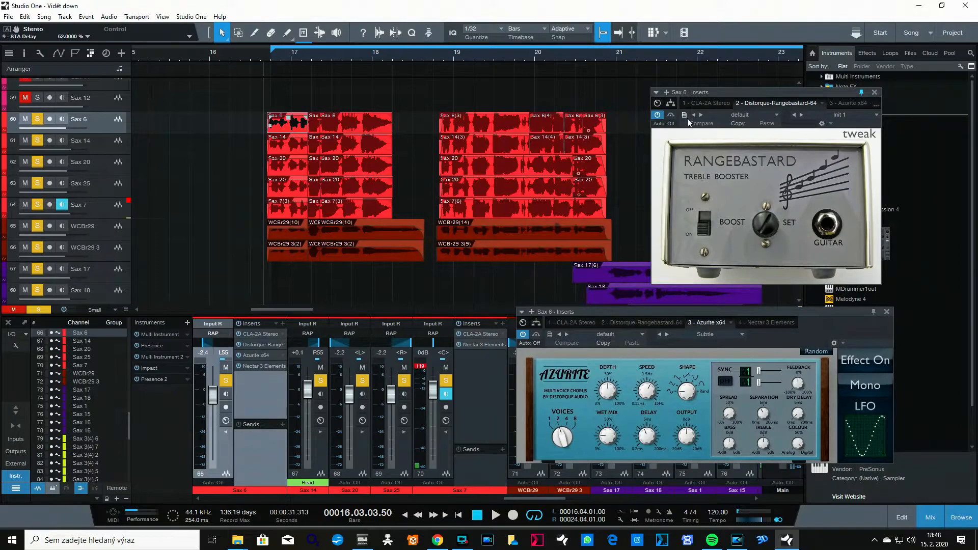
{"action": "left_click_drag", "start_coordinate": [723, 96], "coordinate": [696, 101]}
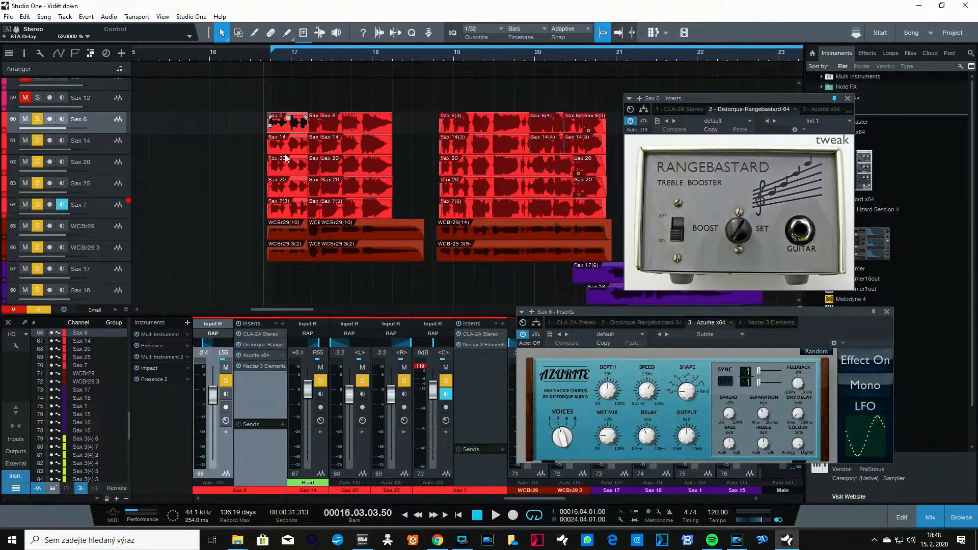
Step: Turn off solo on the Sax 20, Sax 25, Sax 7 and WCBr29 tracks
{"action": "left_click", "coordinate": [40, 163]}
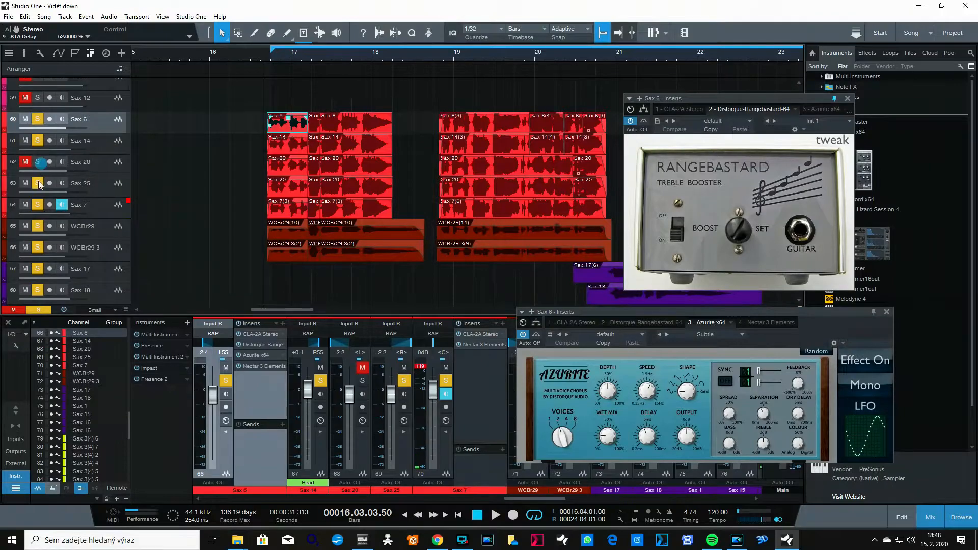
{"action": "left_click", "coordinate": [39, 182]}
{"action": "left_click", "coordinate": [38, 203]}
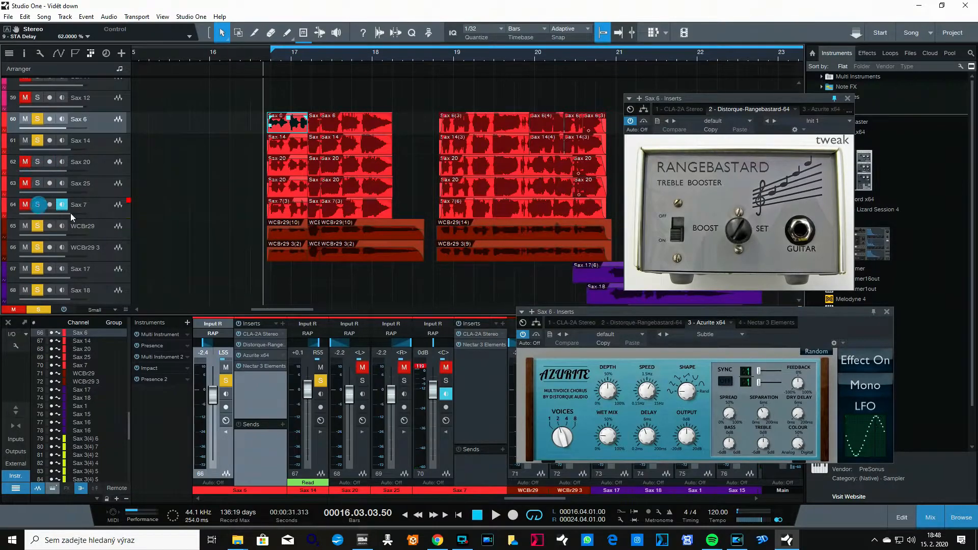
{"action": "left_click", "coordinate": [38, 225]}
Step: Bypass all inserts on the Sax 6 and Sax 14 channels, expanding the Sax 14 channel to reach its inserts
{"action": "left_click", "coordinate": [238, 324]}
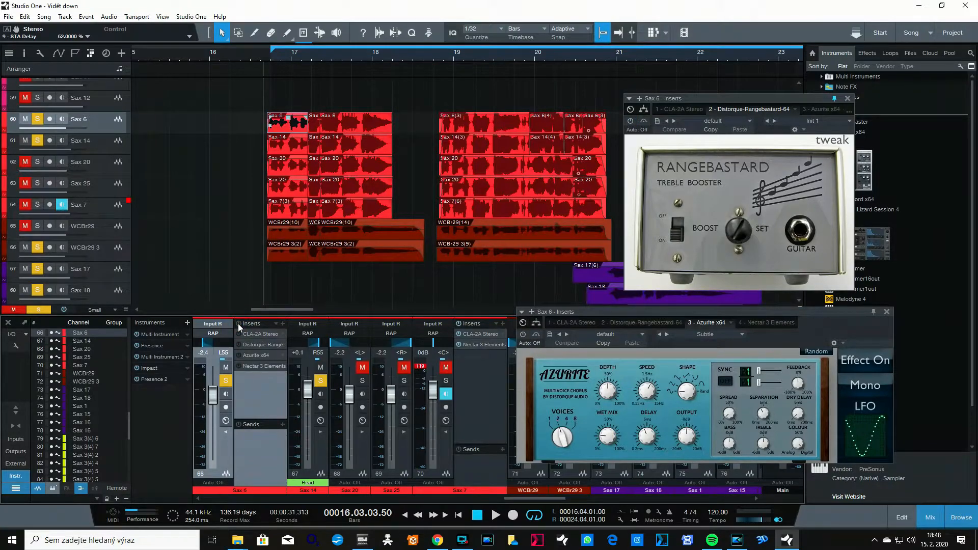
{"action": "left_click", "coordinate": [320, 432]}
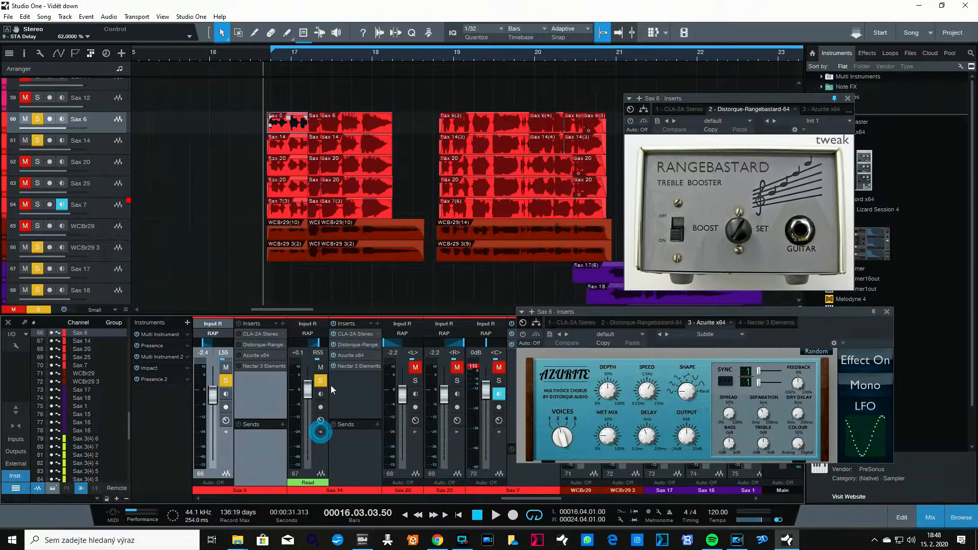
{"action": "left_click", "coordinate": [334, 324]}
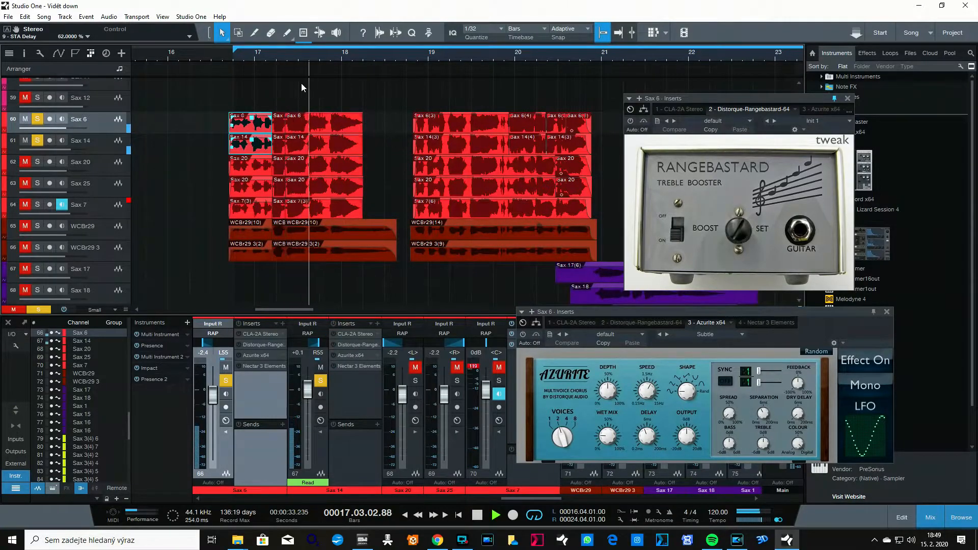
Step: Re-enable the CLA-2A and Rangebastard inserts on Sax 6 and Sax 14 and return the playhead to just before the chorus clips
{"action": "left_click", "coordinate": [238, 333]}
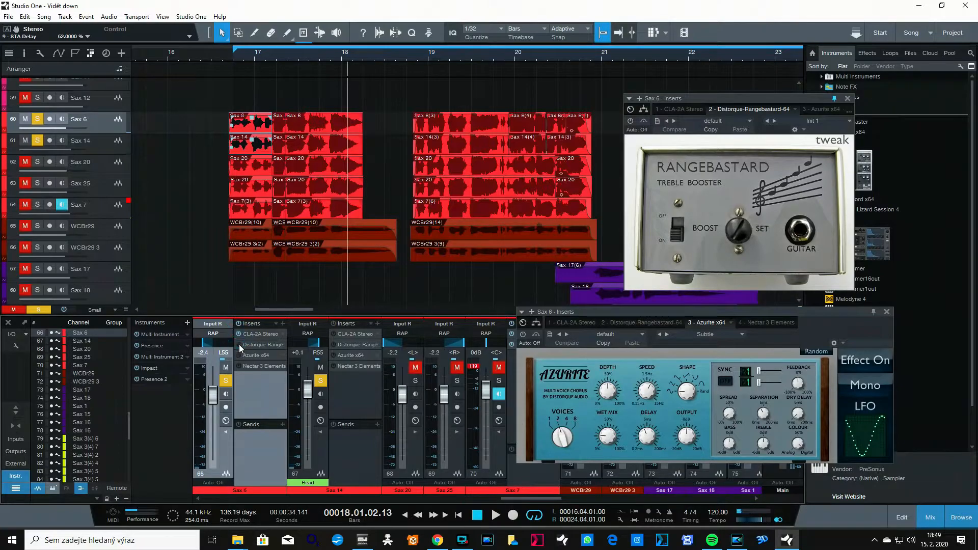
{"action": "left_click", "coordinate": [333, 345]}
{"action": "left_click", "coordinate": [229, 59]}
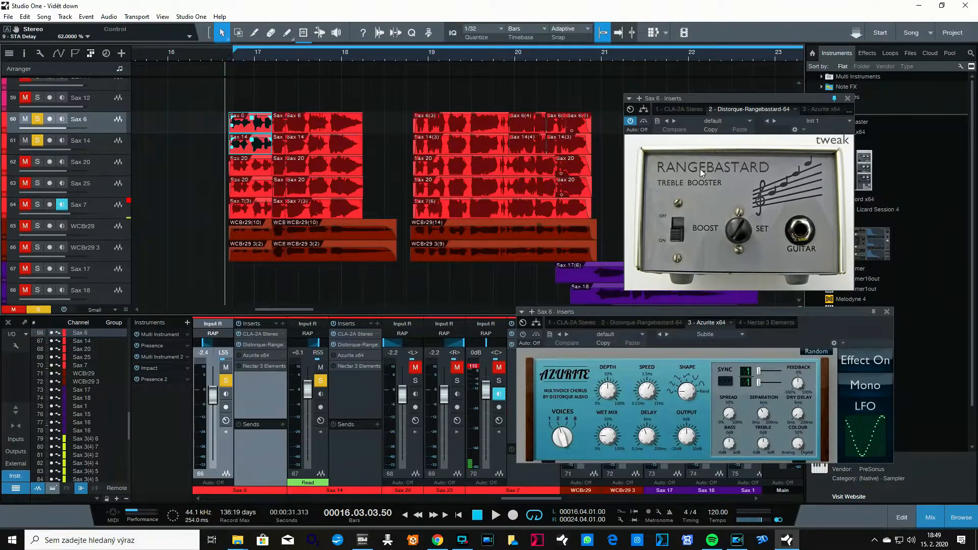
Step: Turn off solo on Sax 6 and play Sax 14 by itself, returning the playhead to bar 16.3
{"action": "left_click", "coordinate": [37, 119]}
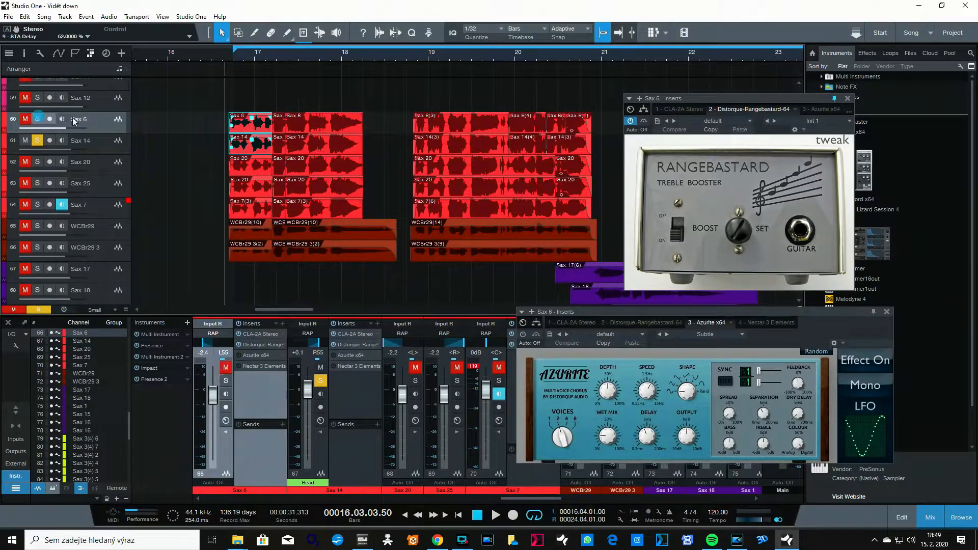
{"action": "key", "text": "space"}
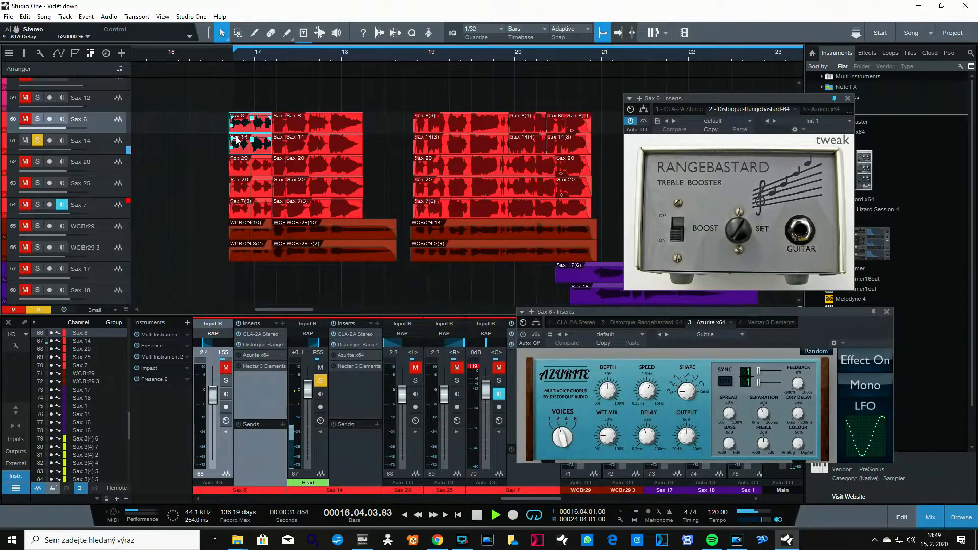
{"action": "left_click", "coordinate": [231, 57]}
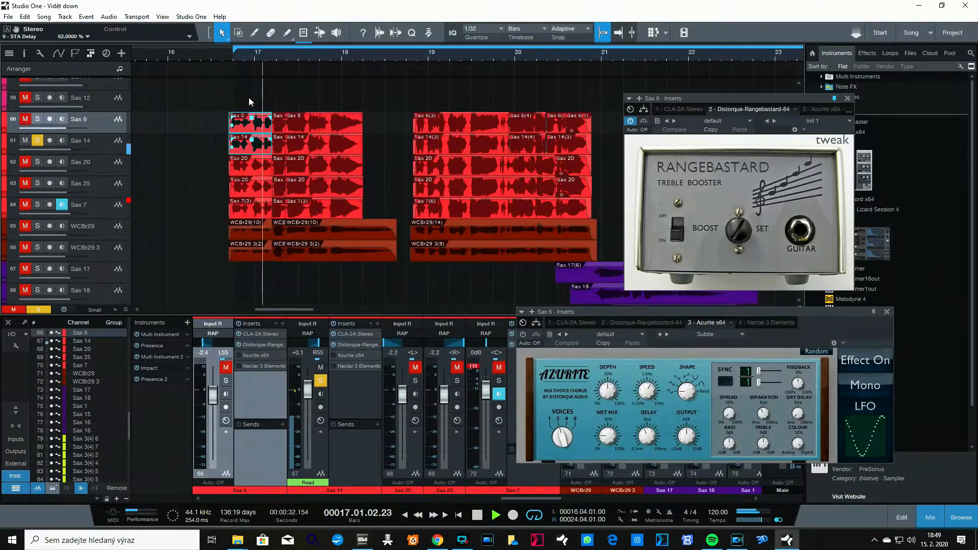
{"action": "left_click", "coordinate": [222, 57]}
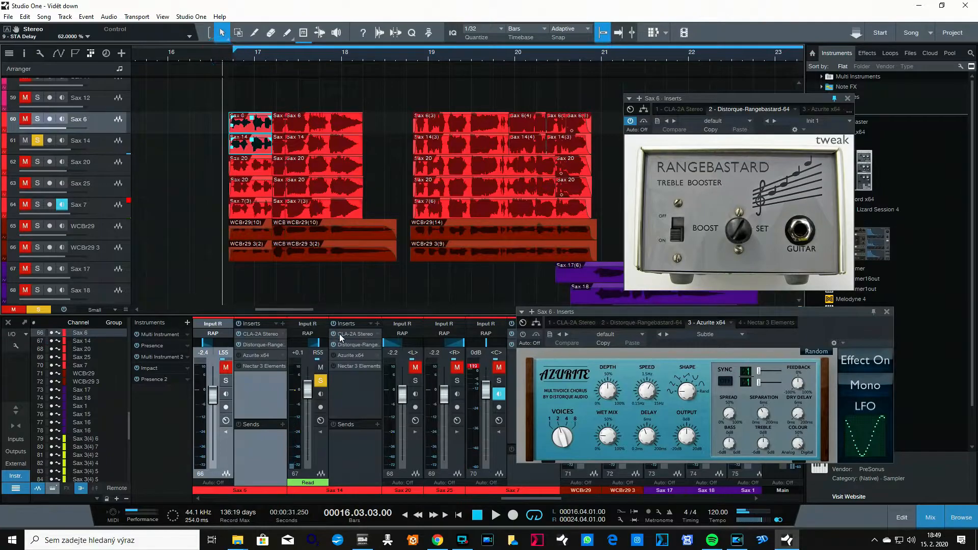
Step: Play the Sax 14 chorus vocal with the Rangebastard treble booster and return the playhead to before the clips
{"action": "scroll", "coordinate": [222, 60], "scroll_direction": "up", "scroll_amount": 2}
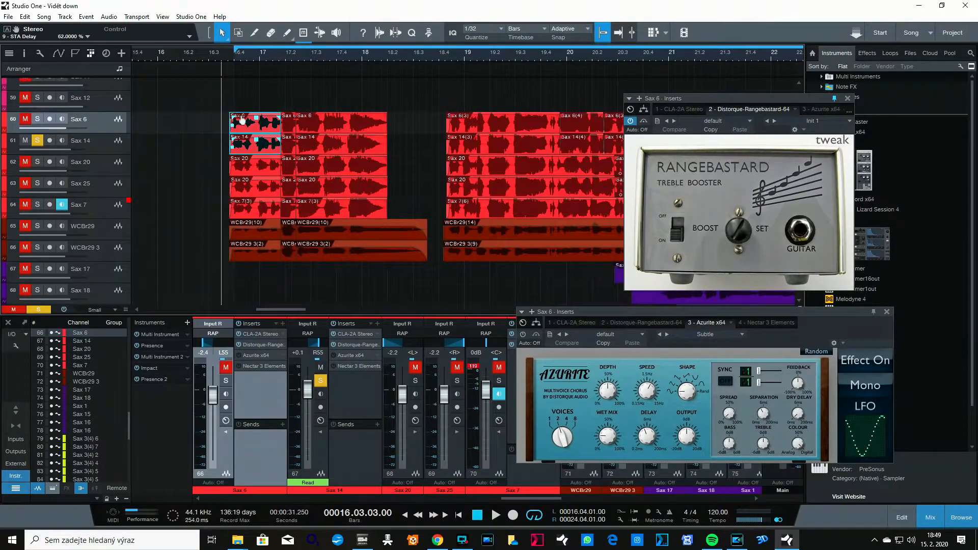
{"action": "key", "text": "space"}
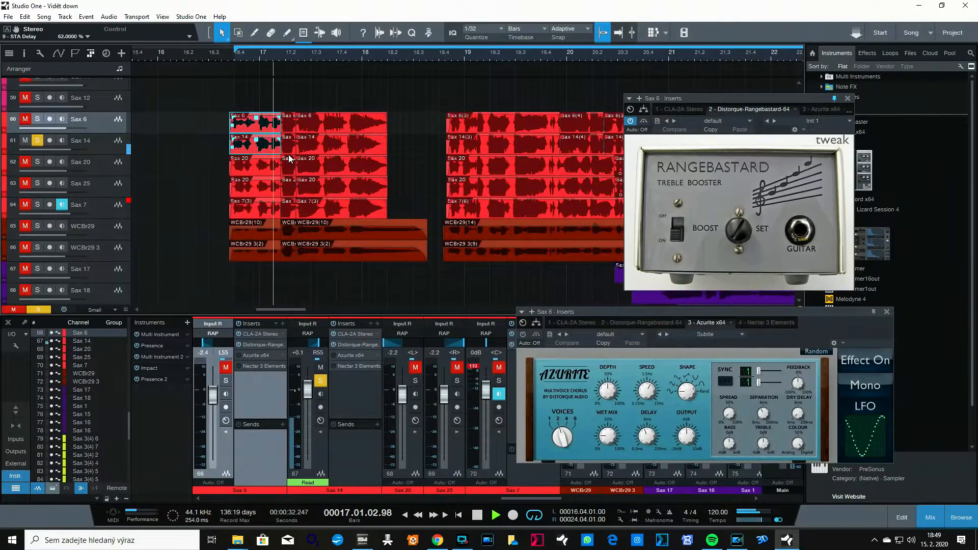
{"action": "key", "text": "space"}
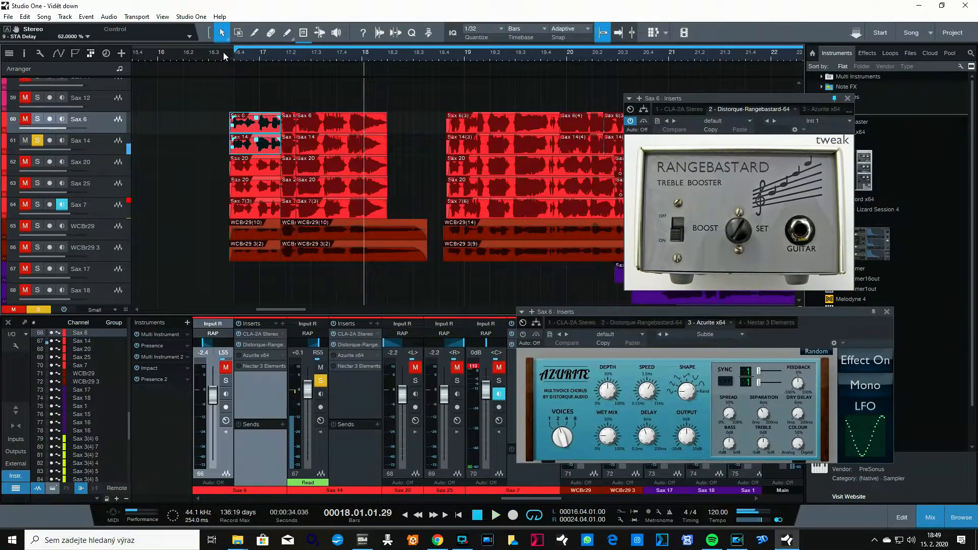
{"action": "left_click", "coordinate": [224, 52]}
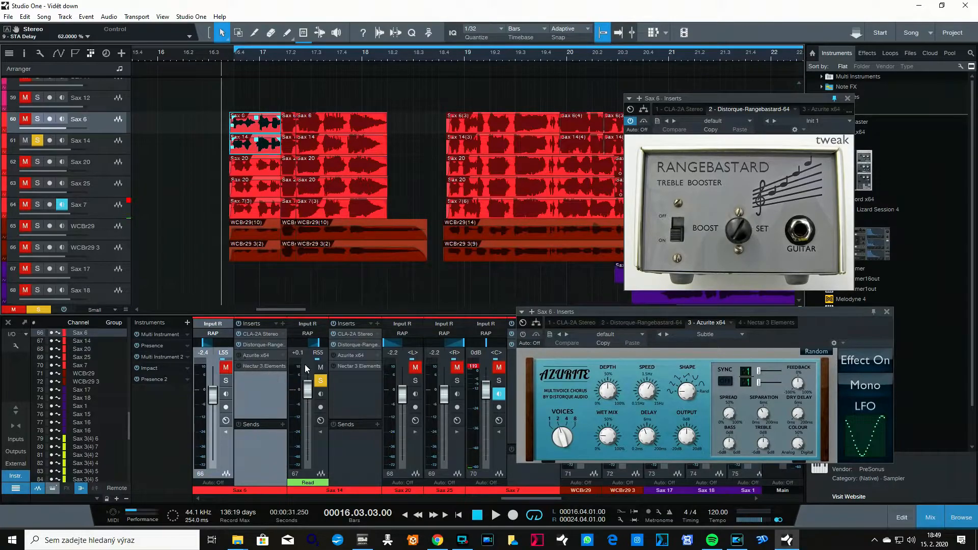
Step: Play the Sax 14 chorus vocal with the Azurite chorus effect added and return to its start
{"action": "left_click_drag", "start_coordinate": [250, 60], "coordinate": [250, 62]}
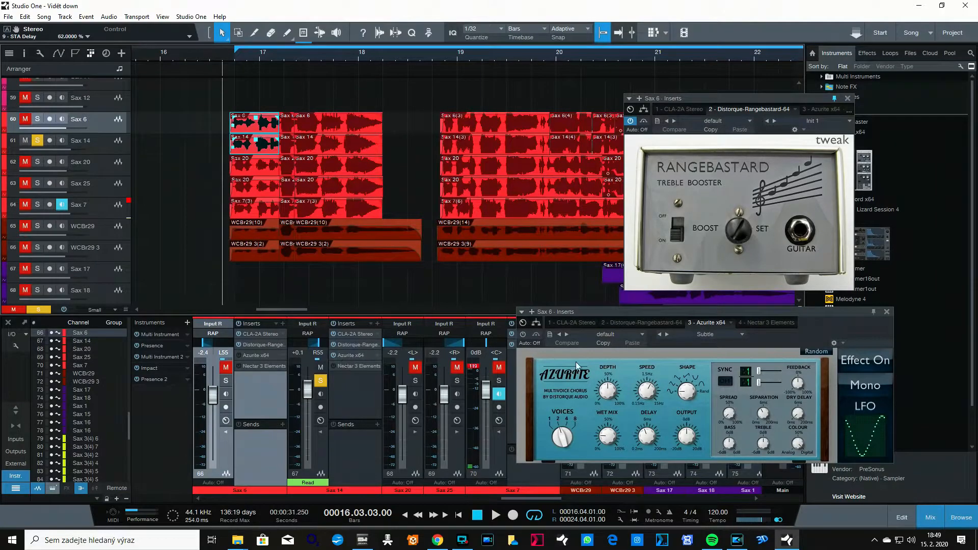
{"action": "key", "text": "space"}
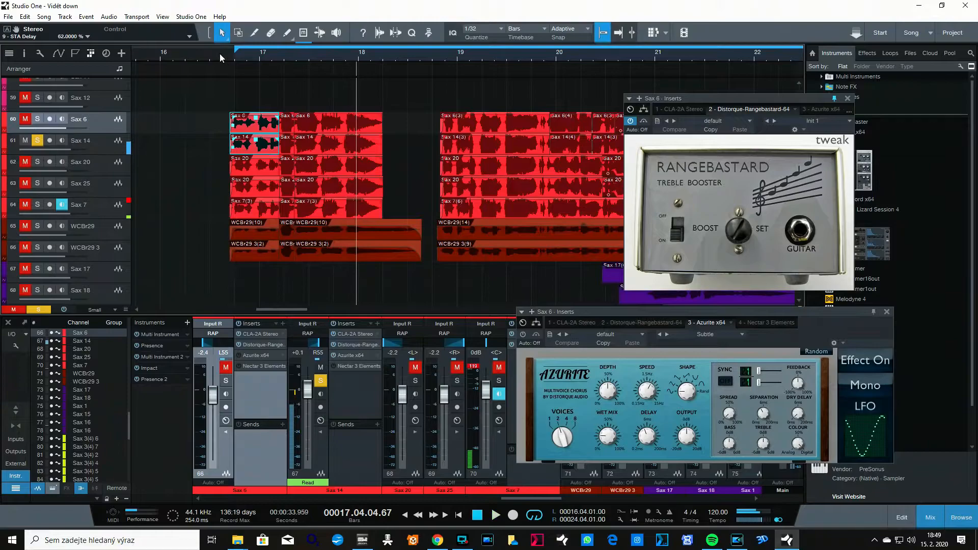
{"action": "key", "text": "space"}
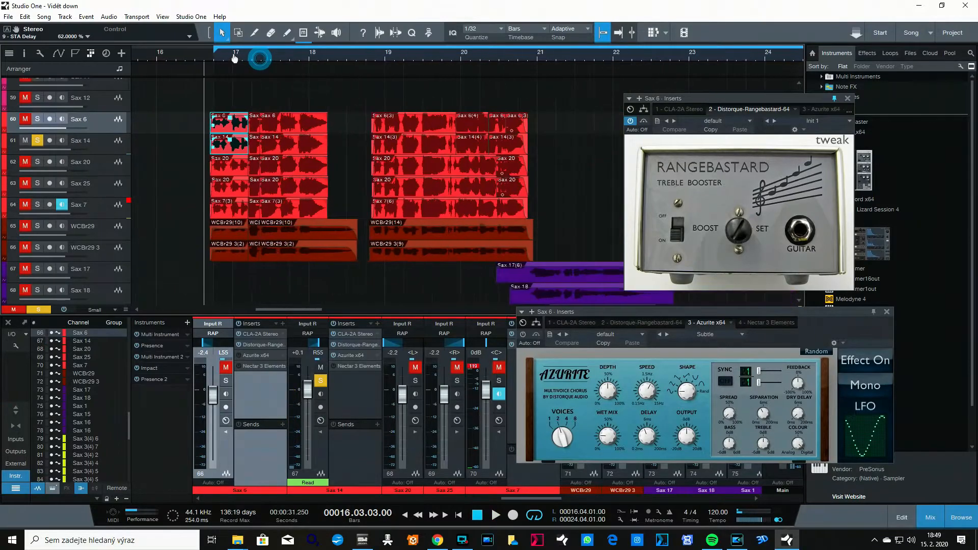
{"action": "key", "text": "w"}
Step: Solo Sax 20, Sax 25 and Sax 7 alongside Sax 14
{"action": "left_click", "coordinate": [104, 169]}
{"action": "left_click", "coordinate": [100, 188]}
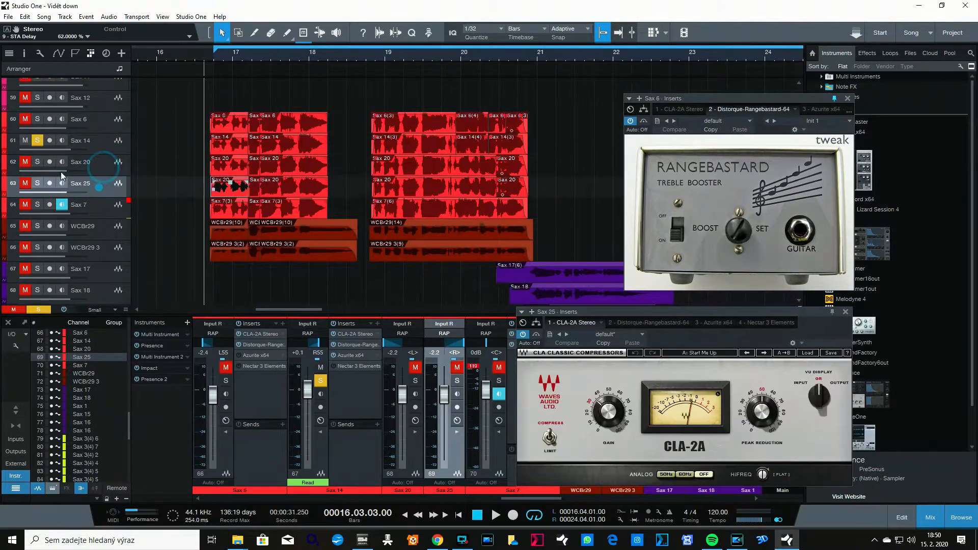
{"action": "left_click", "coordinate": [25, 161]}
{"action": "left_click", "coordinate": [25, 183]}
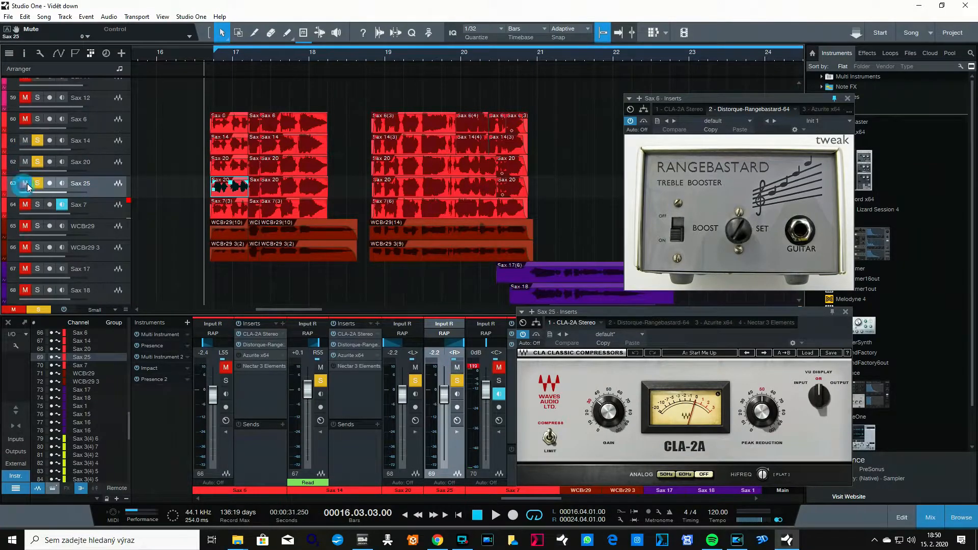
{"action": "left_click_drag", "start_coordinate": [239, 68], "coordinate": [242, 74]}
{"action": "left_click", "coordinate": [38, 204]}
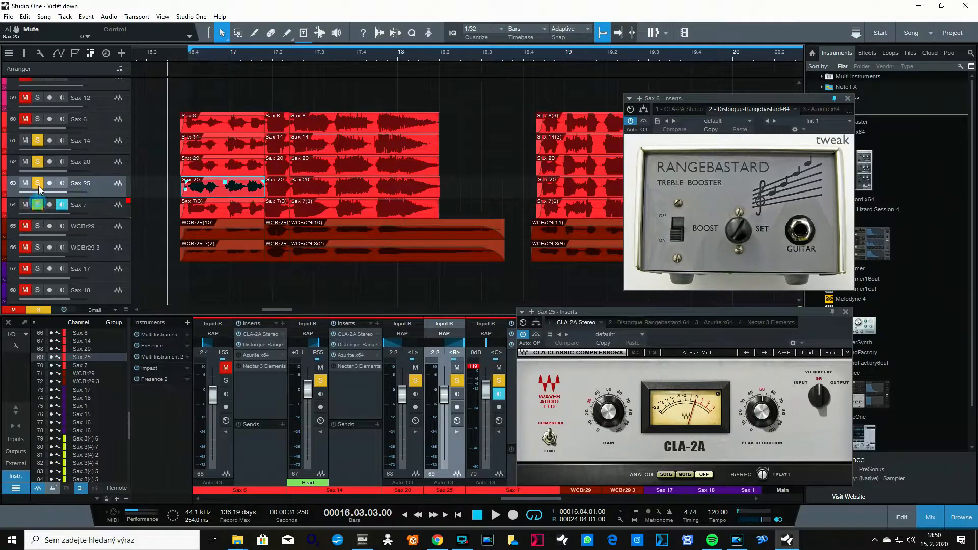
Step: Close the Sax 7 insert window and play the soloed chorus vocals together
{"action": "left_click", "coordinate": [105, 207]}
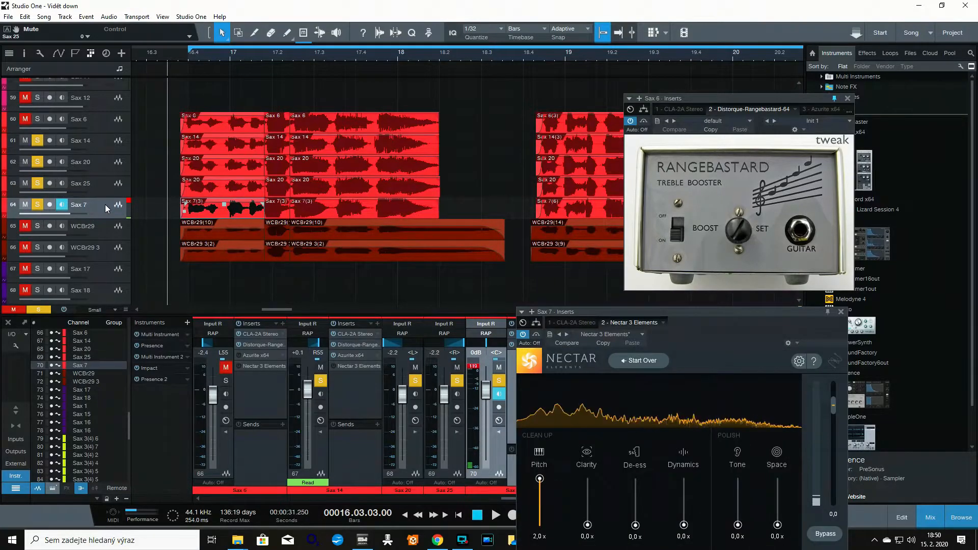
{"action": "left_click", "coordinate": [841, 312]}
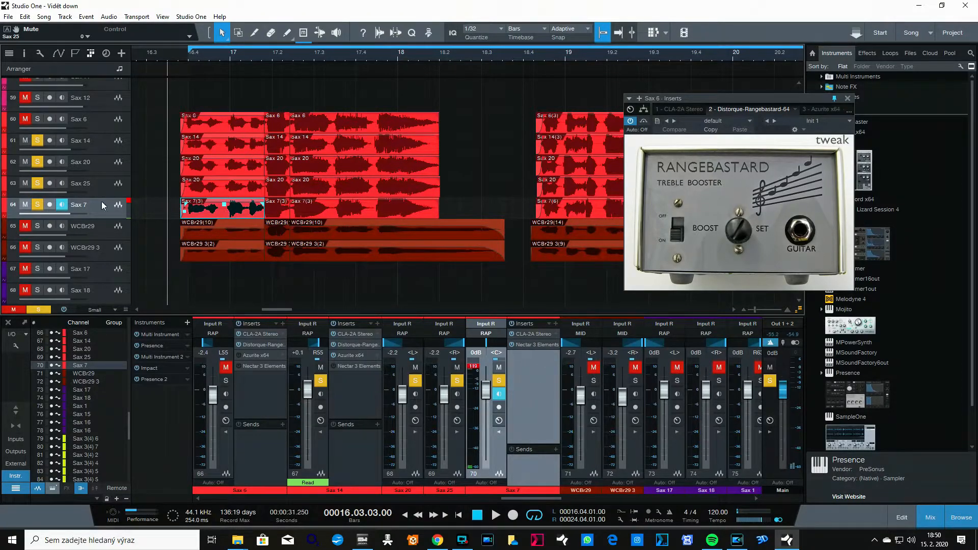
{"action": "key", "text": "space"}
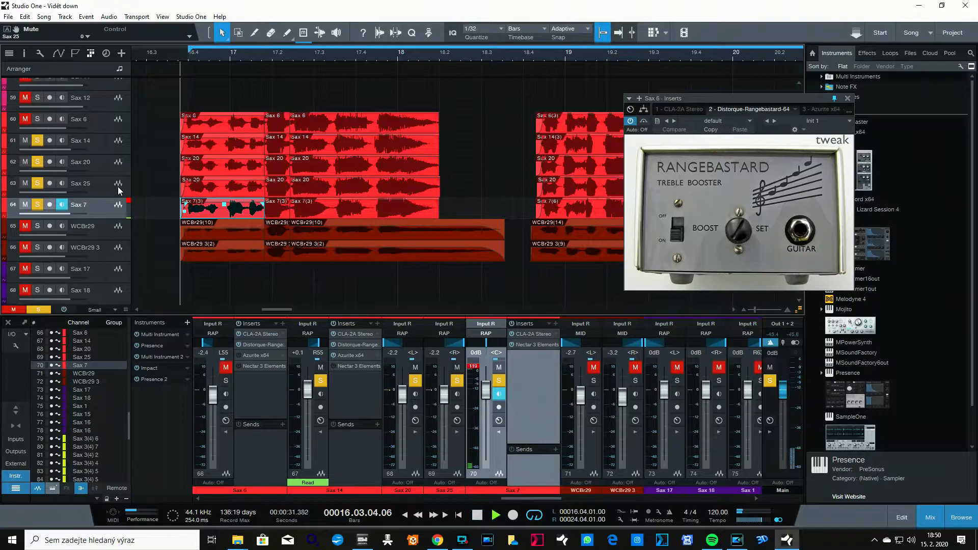
{"action": "key", "text": "space"}
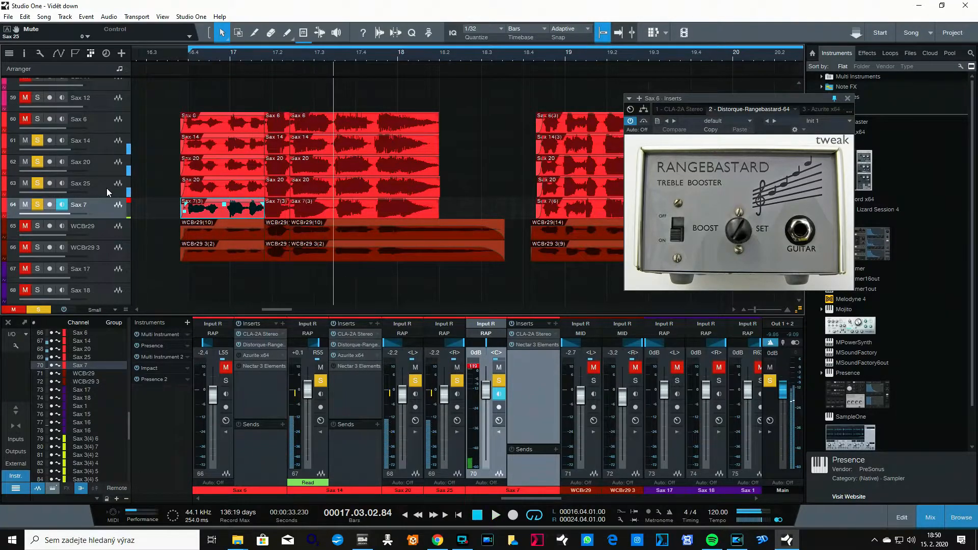
Step: Compare the mixer channels and panning of the Sax 20, Sax 25 and Sax 7 chorus vocal tracks
{"action": "left_click", "coordinate": [106, 189]}
{"action": "left_click", "coordinate": [108, 207]}
{"action": "left_click", "coordinate": [102, 185]}
{"action": "left_click", "coordinate": [102, 164]}
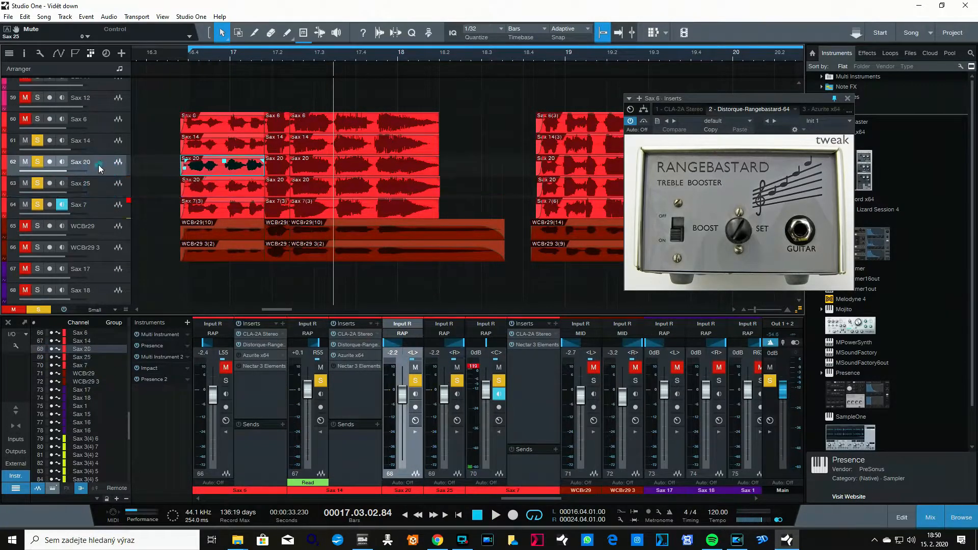
{"action": "left_click", "coordinate": [101, 185]}
{"action": "left_click", "coordinate": [103, 169]}
{"action": "left_click", "coordinate": [103, 187]}
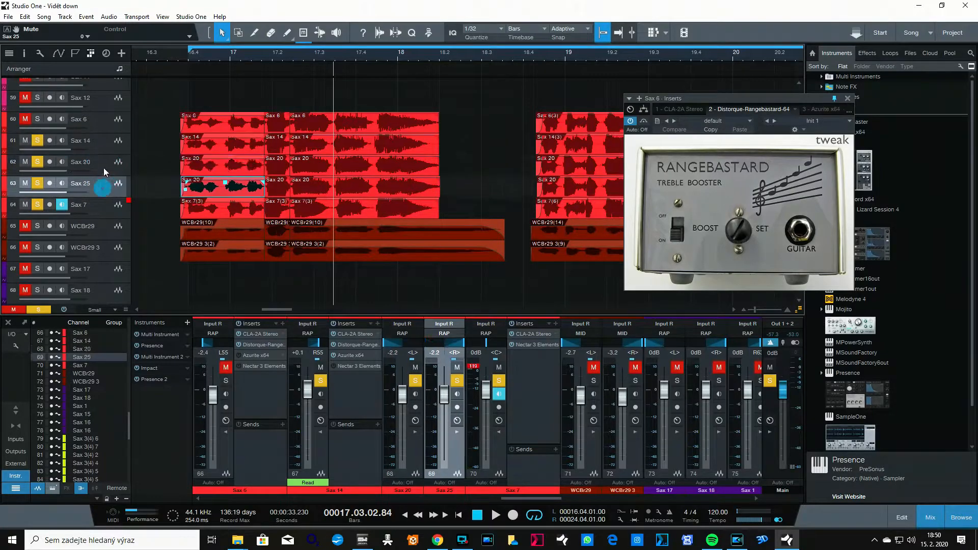
{"action": "left_click", "coordinate": [103, 167]}
{"action": "left_click", "coordinate": [103, 188]}
{"action": "left_click", "coordinate": [103, 167]}
{"action": "left_click", "coordinate": [102, 191]}
{"action": "left_click", "coordinate": [102, 210]}
Step: Place the playhead at bar 16.3.4 and leave only Sax 7 soloed by turning off solo on Sax 25, Sax 20 and Sax 14
{"action": "left_click", "coordinate": [179, 56]}
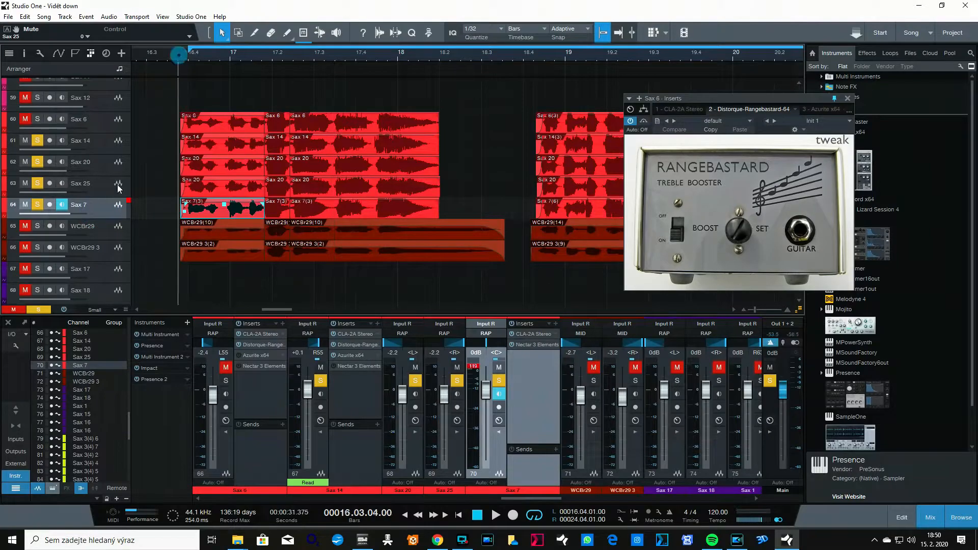
{"action": "left_click", "coordinate": [37, 183]}
{"action": "left_click", "coordinate": [36, 161]}
{"action": "left_click", "coordinate": [36, 140]}
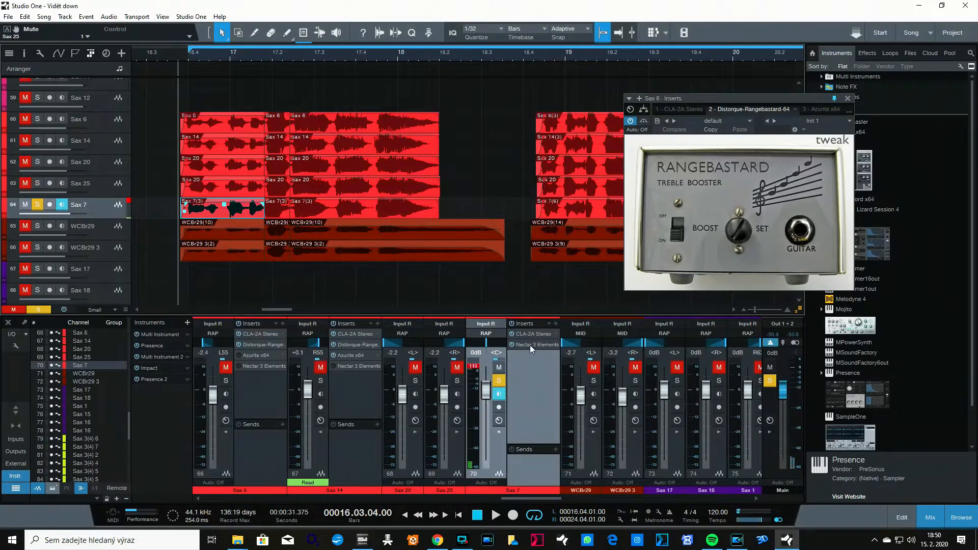
Step: Open the CLA-2A compressor insert of the Sax 7 channel
{"action": "double_click", "coordinate": [530, 334]}
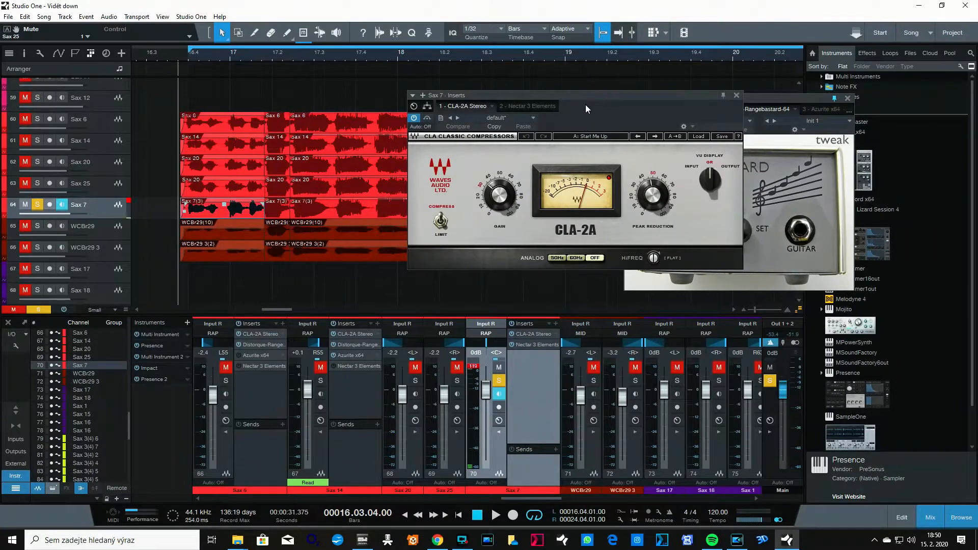
{"action": "left_click_drag", "start_coordinate": [590, 96], "coordinate": [579, 100]}
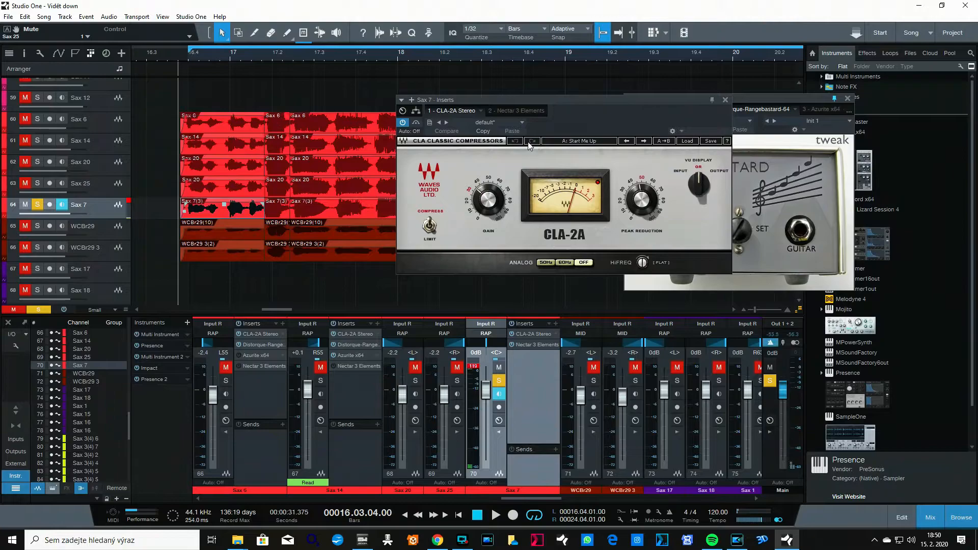
Step: Play the soloed Sax 7 vocal through its CLA-2A compressor, watching the gain reduction meter, and return the playhead to bar 16.3.4
{"action": "left_click_drag", "start_coordinate": [516, 97], "coordinate": [464, 117]}
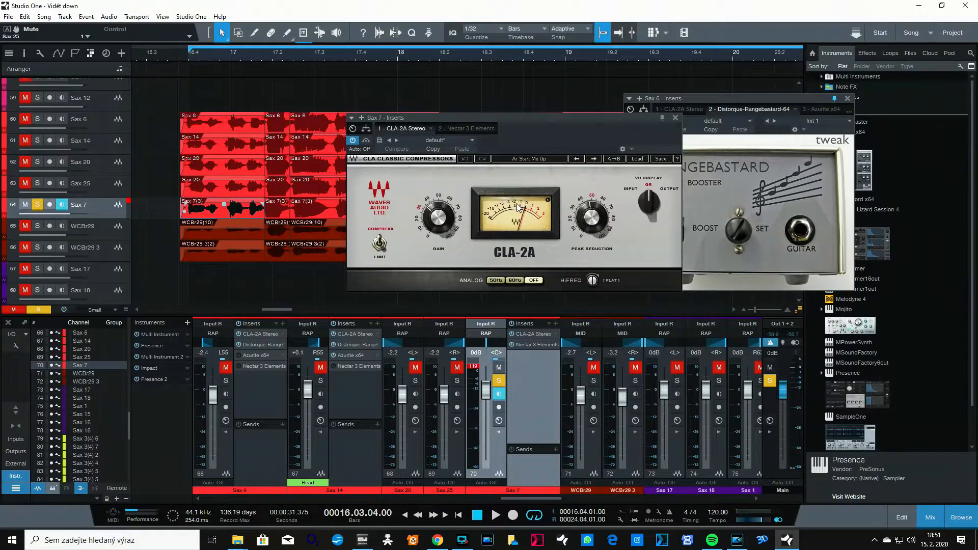
{"action": "key", "text": "space"}
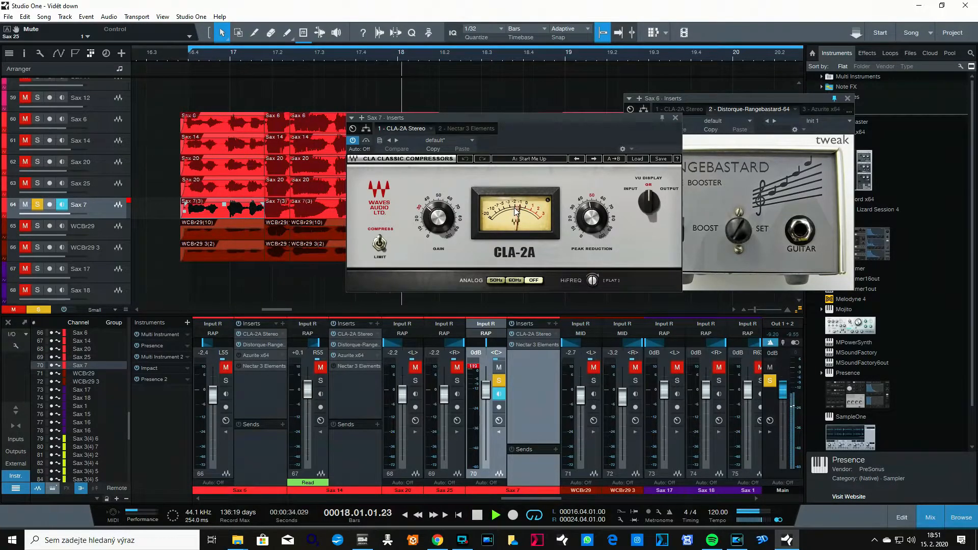
{"action": "key", "text": "space"}
{"action": "left_click", "coordinate": [182, 61]}
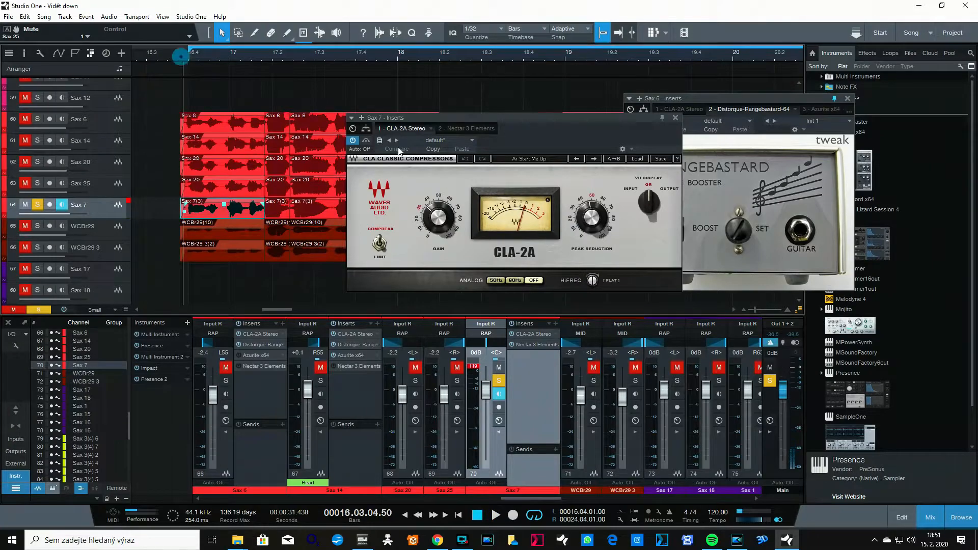
Step: Move the CLA-2A window off the chorus clips and place the playhead at bar 16.3.3, just before them
{"action": "left_click_drag", "start_coordinate": [471, 119], "coordinate": [648, 180]}
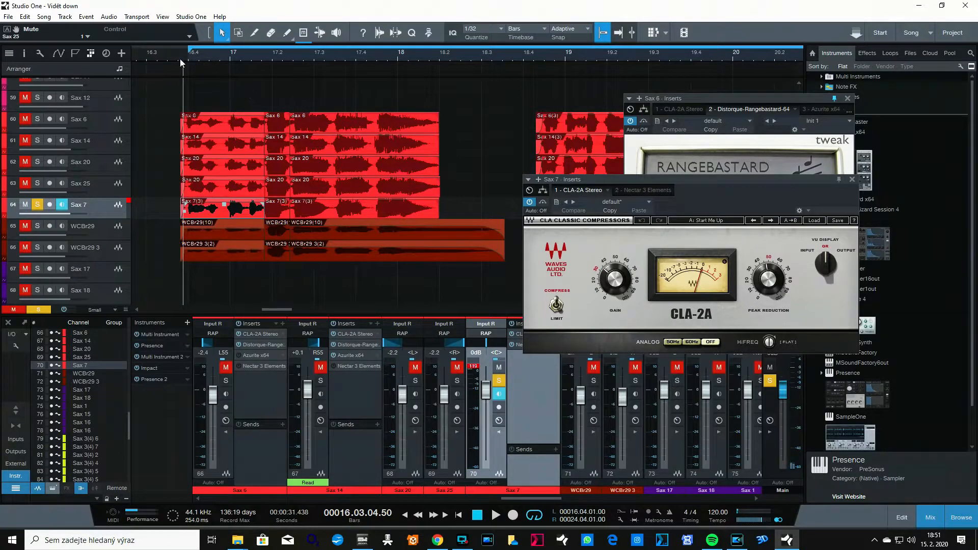
{"action": "left_click", "coordinate": [167, 56]}
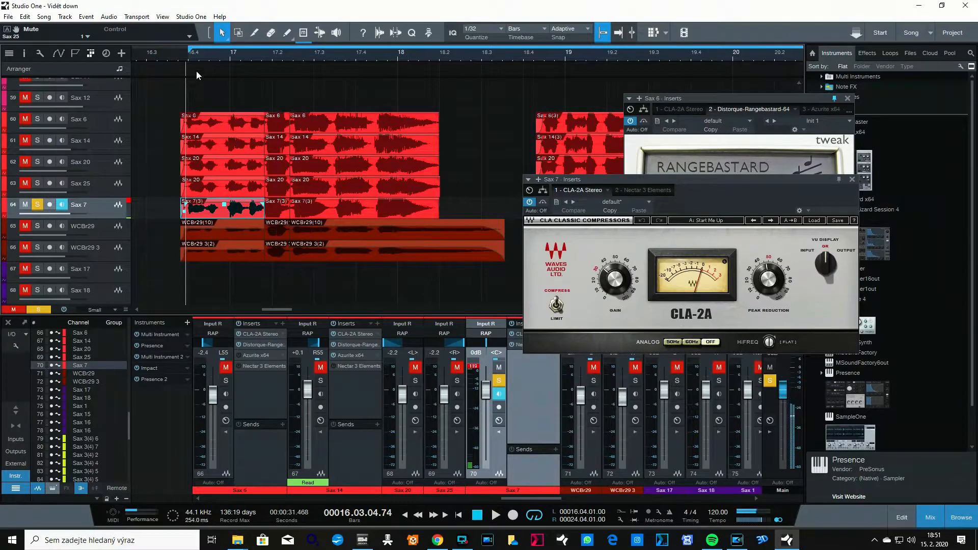
{"action": "left_click_drag", "start_coordinate": [205, 56], "coordinate": [206, 59]}
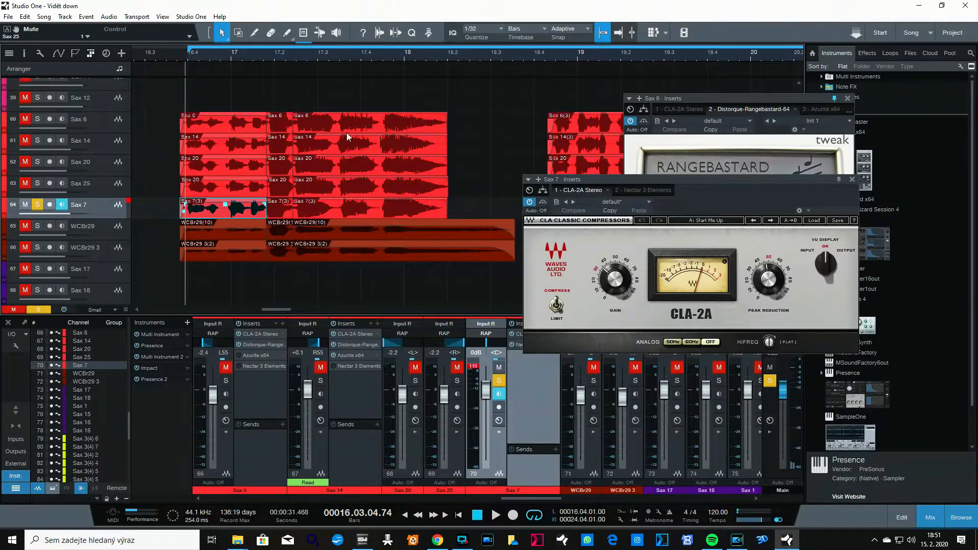
{"action": "left_click_drag", "start_coordinate": [563, 179], "coordinate": [551, 174]}
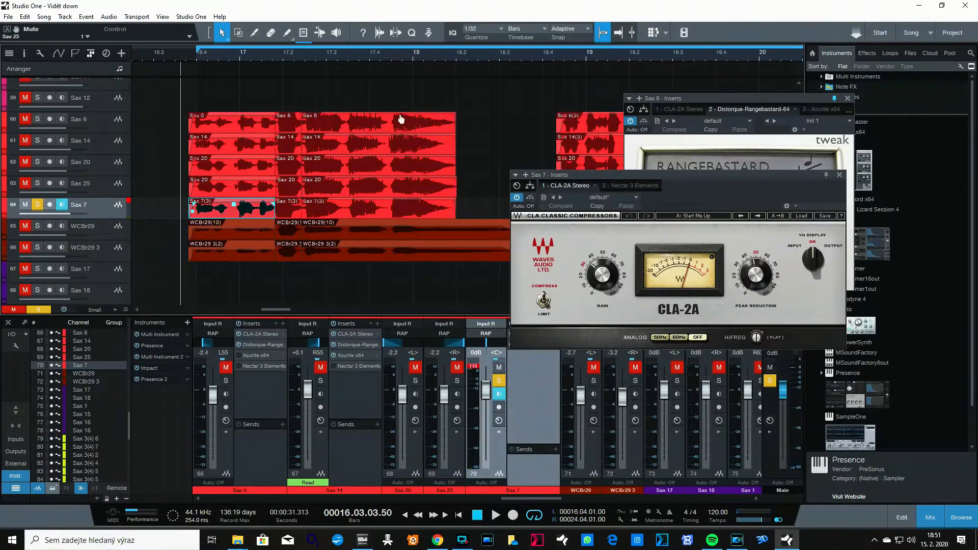
{"action": "left_click_drag", "start_coordinate": [302, 57], "coordinate": [301, 52]}
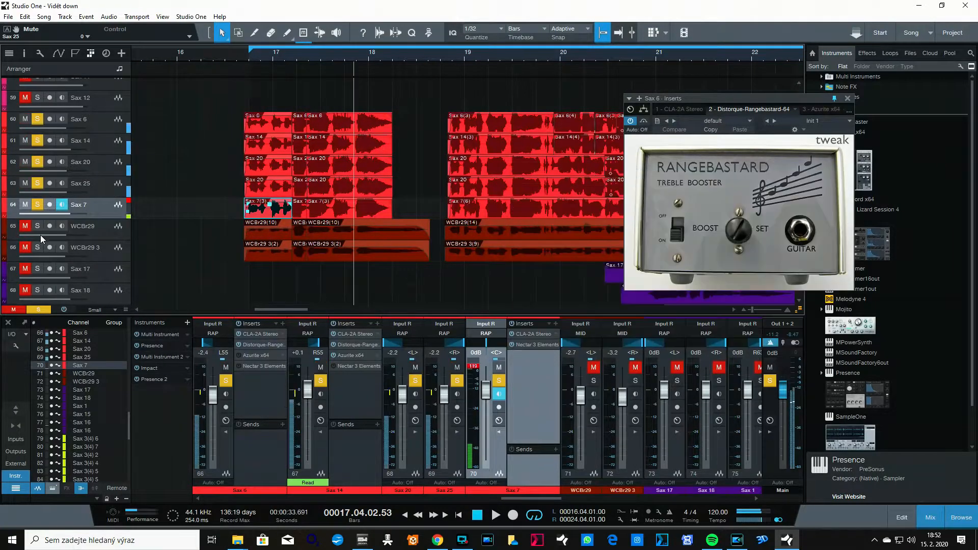
Step: Solo WCBr29 and WCBr29 3 instead of Sax 25, Sax 20, Sax 14, Sax 6 and Sax 7, and play them from bar 16.3.2
{"action": "left_click", "coordinate": [36, 225]}
{"action": "left_click", "coordinate": [37, 247]}
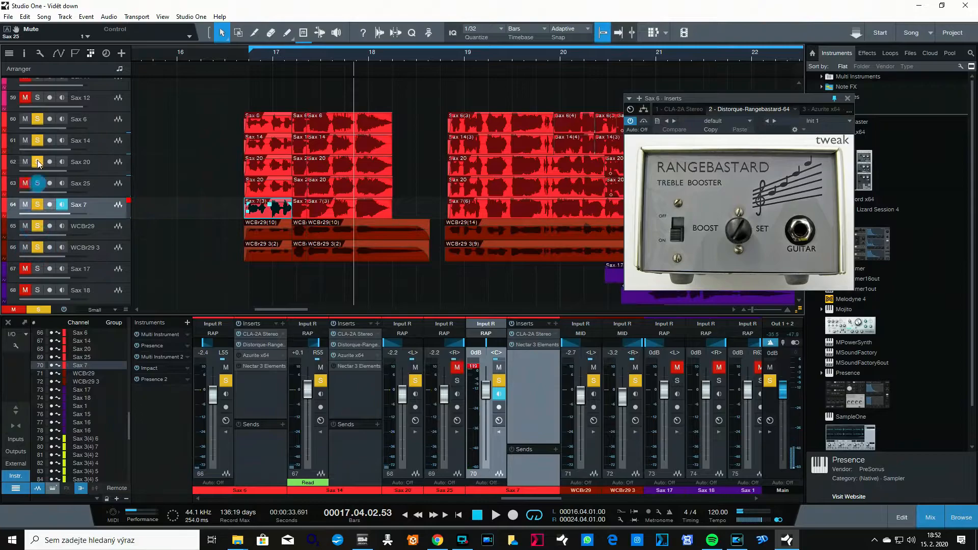
{"action": "left_click", "coordinate": [37, 182]}
{"action": "left_click", "coordinate": [36, 161]}
{"action": "left_click", "coordinate": [36, 139]}
{"action": "left_click", "coordinate": [37, 118]}
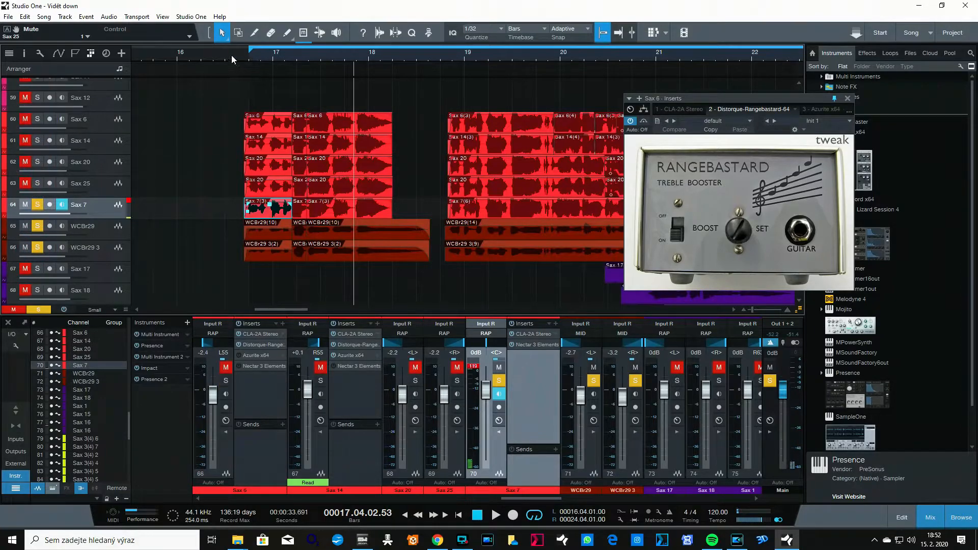
{"action": "left_click", "coordinate": [232, 53]}
{"action": "left_click", "coordinate": [37, 204]}
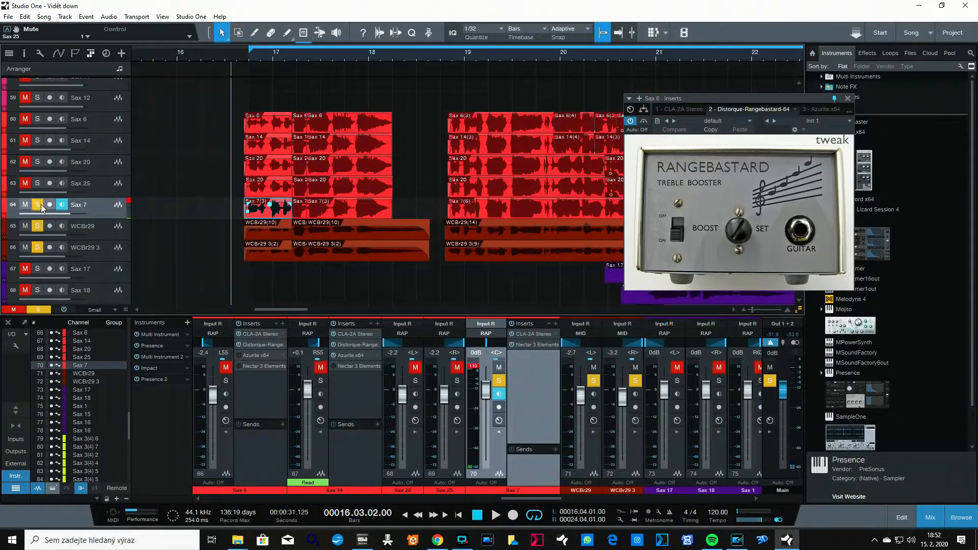
{"action": "left_click", "coordinate": [25, 204]}
{"action": "key", "text": "space"}
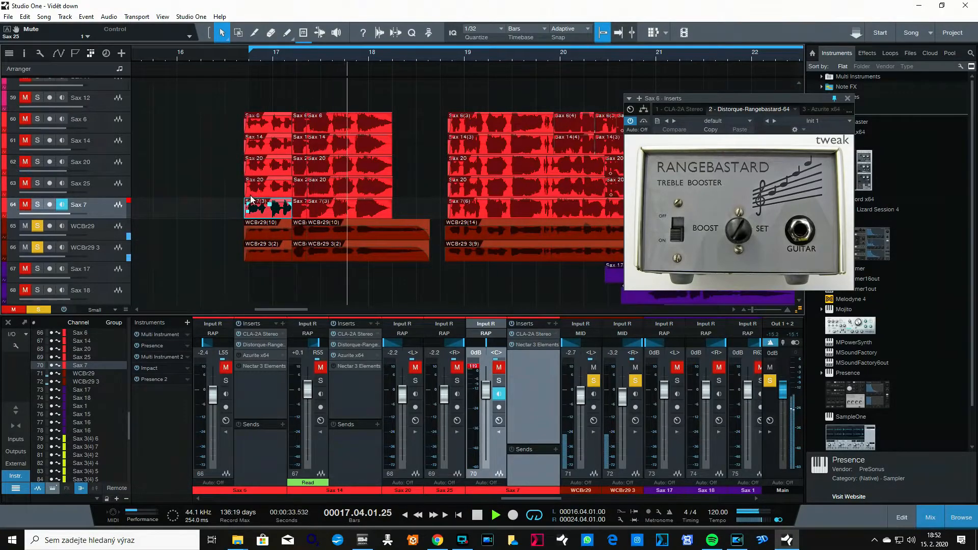
{"action": "key", "text": "space"}
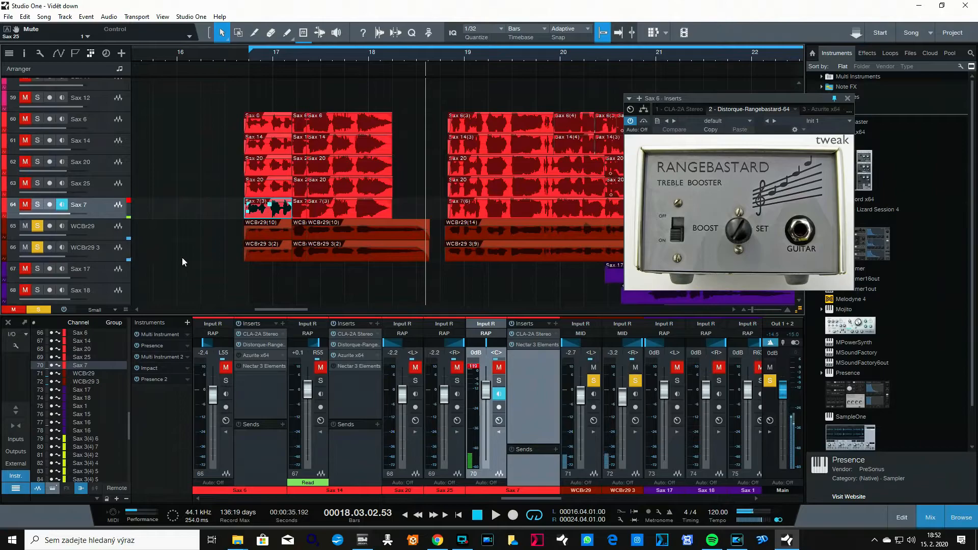
Step: Check the inserts and panning of the WCBr29 and WCBr29 3 channels, with the playhead back at bar 16.3.2
{"action": "left_click", "coordinate": [105, 249]}
{"action": "left_click", "coordinate": [105, 232]}
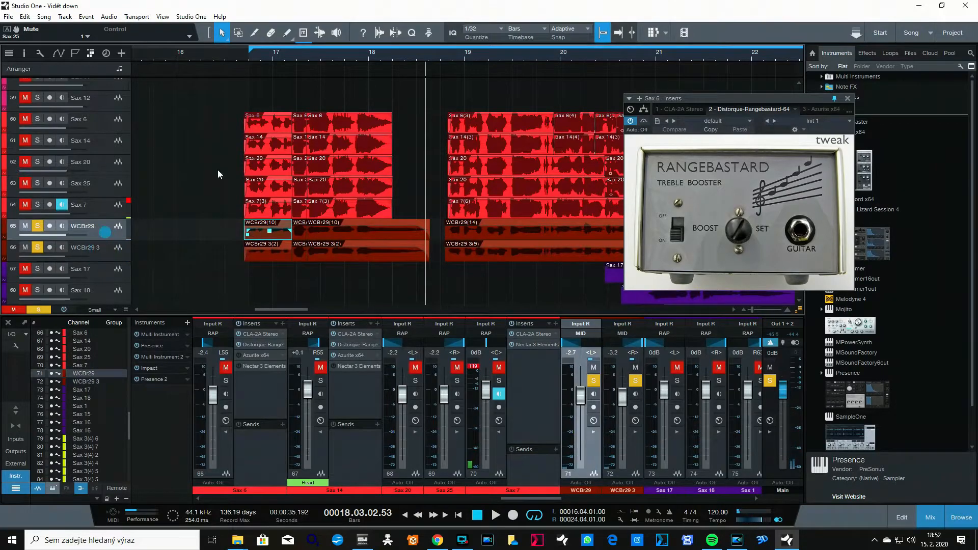
{"action": "left_click", "coordinate": [235, 57]}
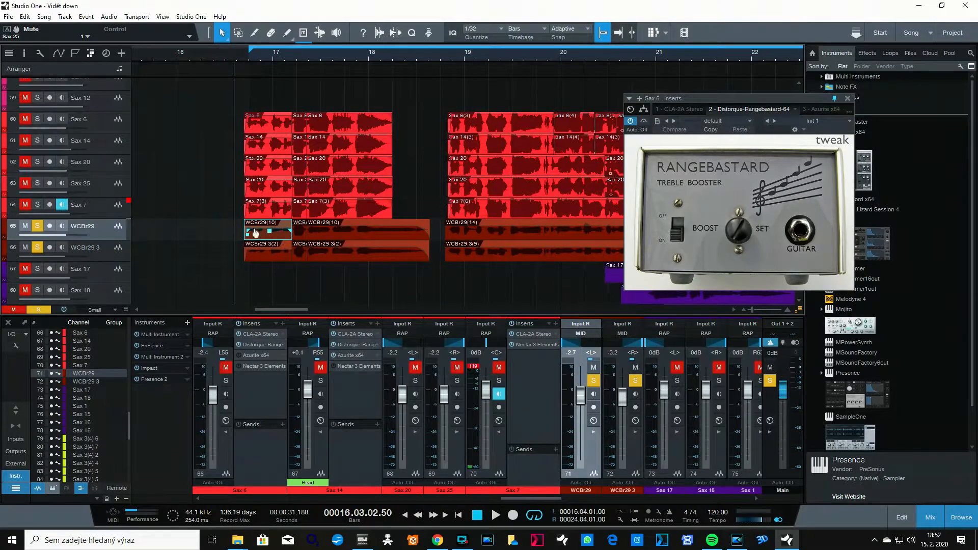
{"action": "left_click", "coordinate": [100, 230]}
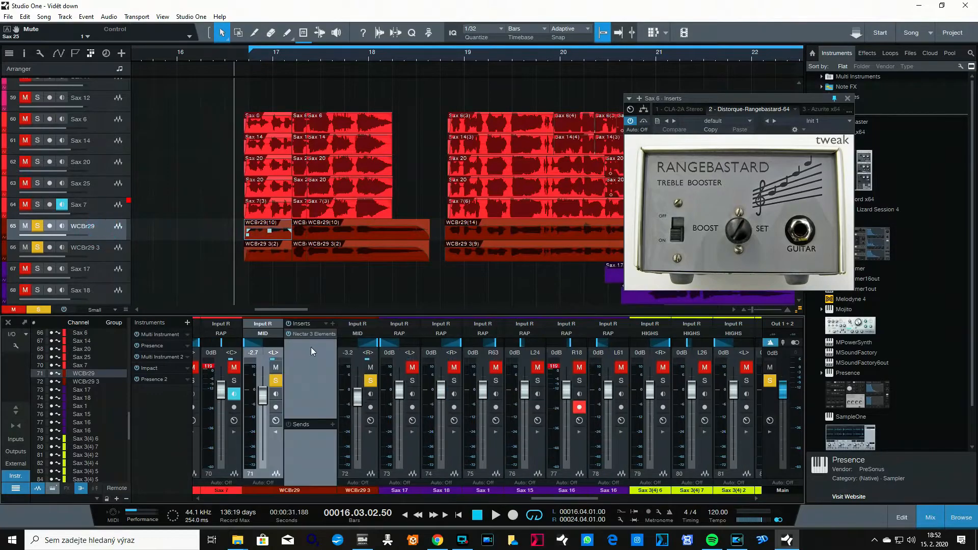
{"action": "key", "text": "Down"}
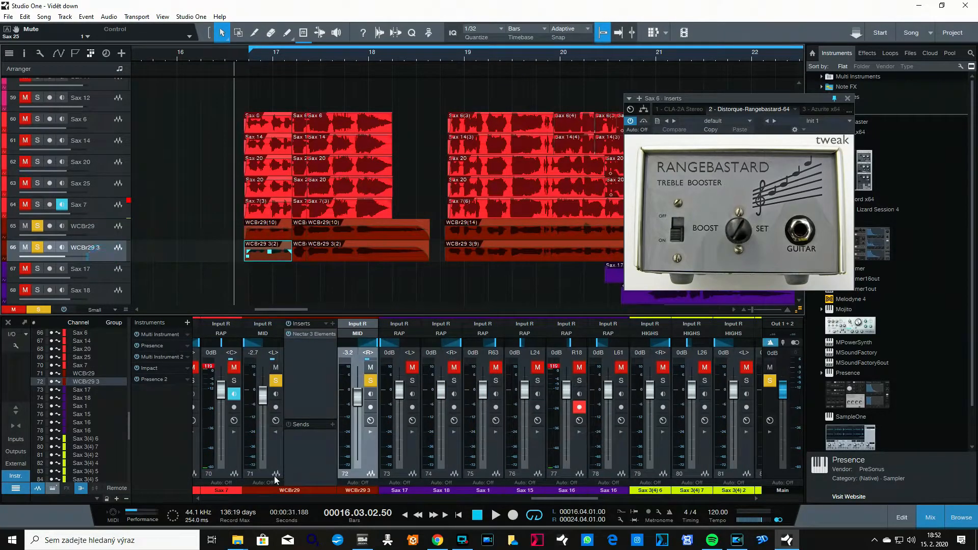
Step: Open the CLA Effects insert of the MID bus and examine its fader settings
{"action": "left_click_drag", "start_coordinate": [540, 497], "coordinate": [699, 519]}
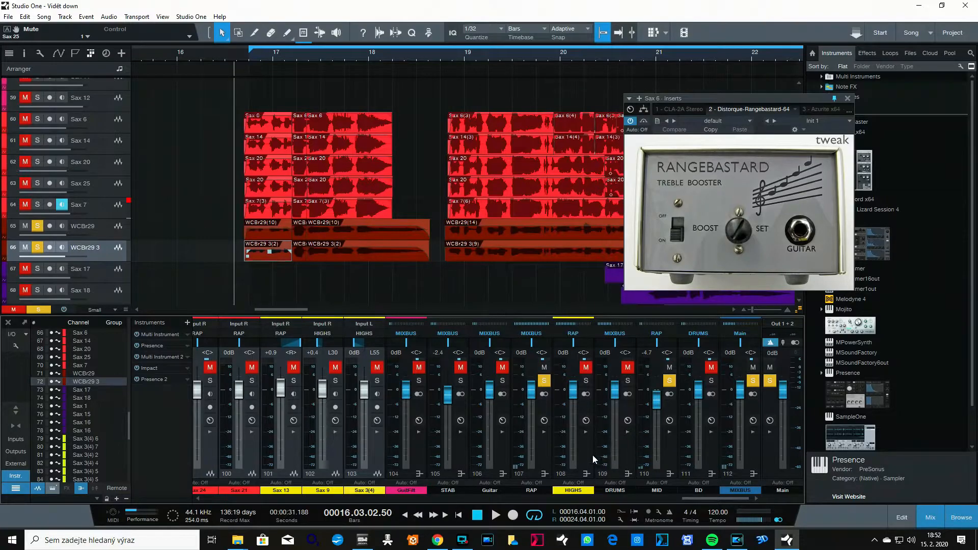
{"action": "left_click", "coordinate": [670, 430]}
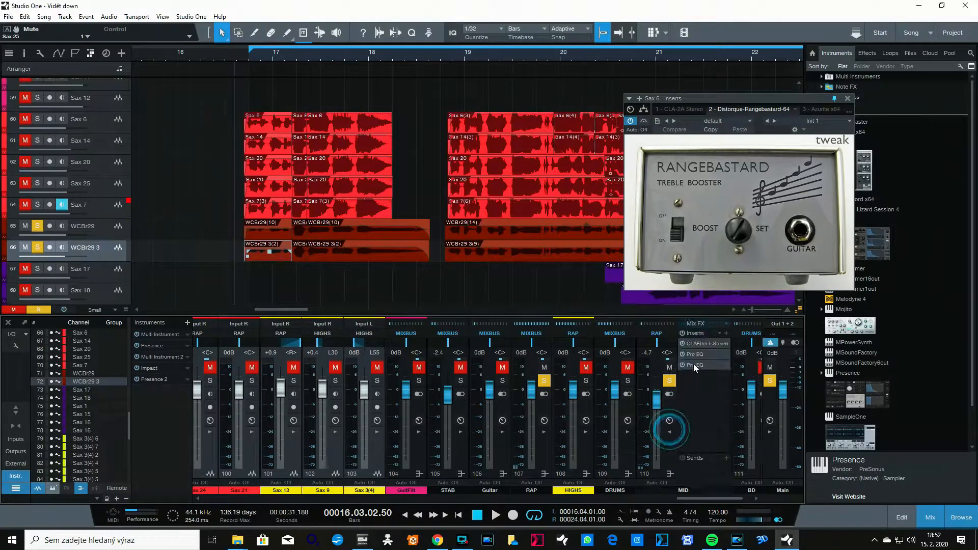
{"action": "left_click", "coordinate": [697, 344]}
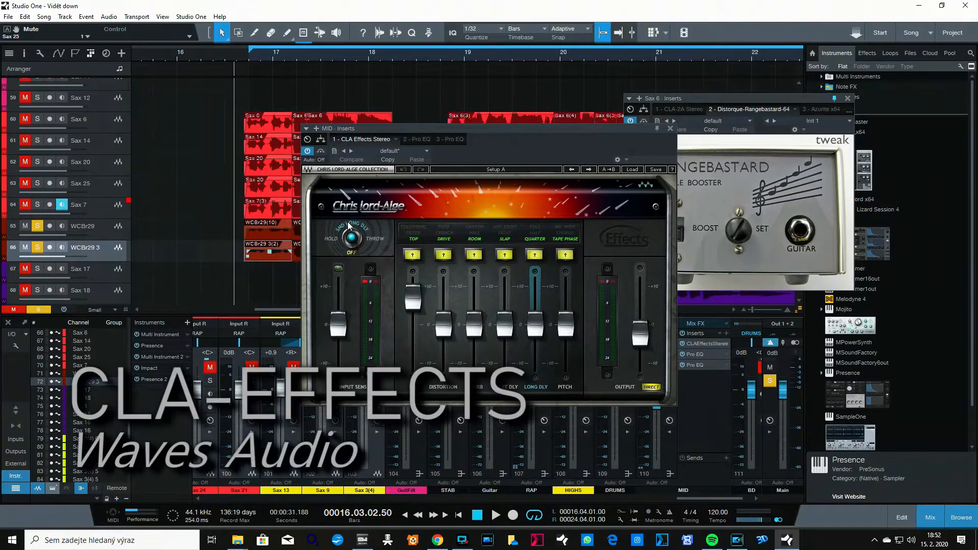
{"action": "left_click_drag", "start_coordinate": [403, 128], "coordinate": [550, 151]}
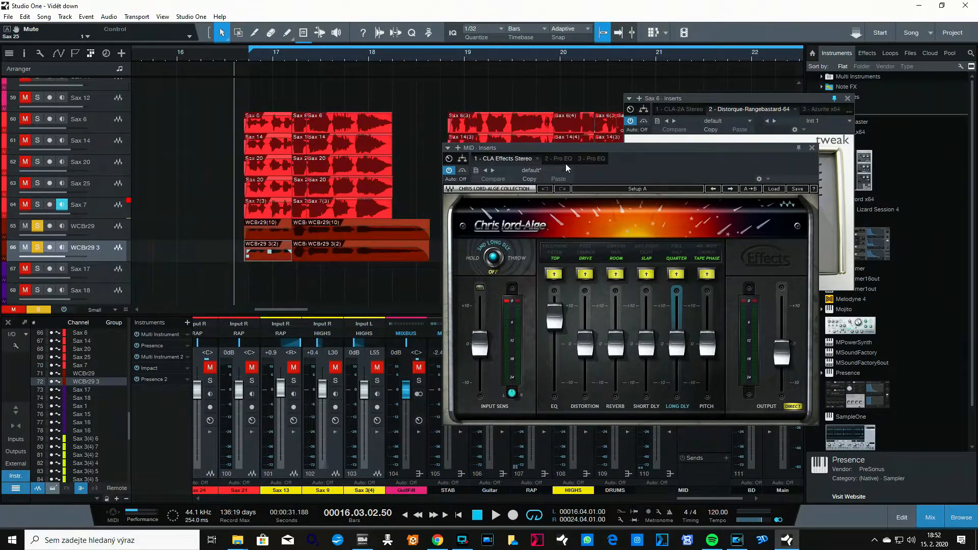
{"action": "left_click_drag", "start_coordinate": [595, 148], "coordinate": [554, 129]}
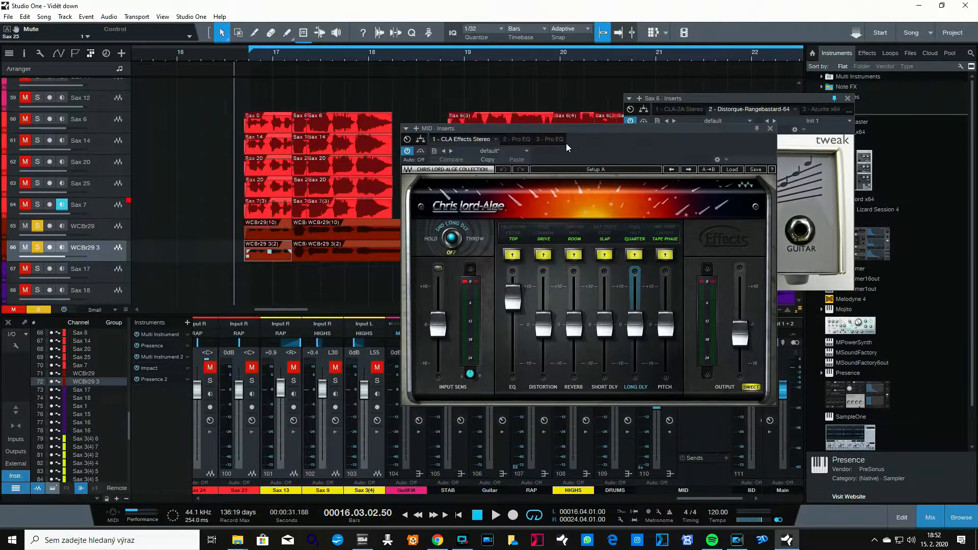
Step: Bypass CLA Effects on the MID bus, raise the bus volume to +10 dB and play the soloed vocals
{"action": "left_click", "coordinate": [408, 150]}
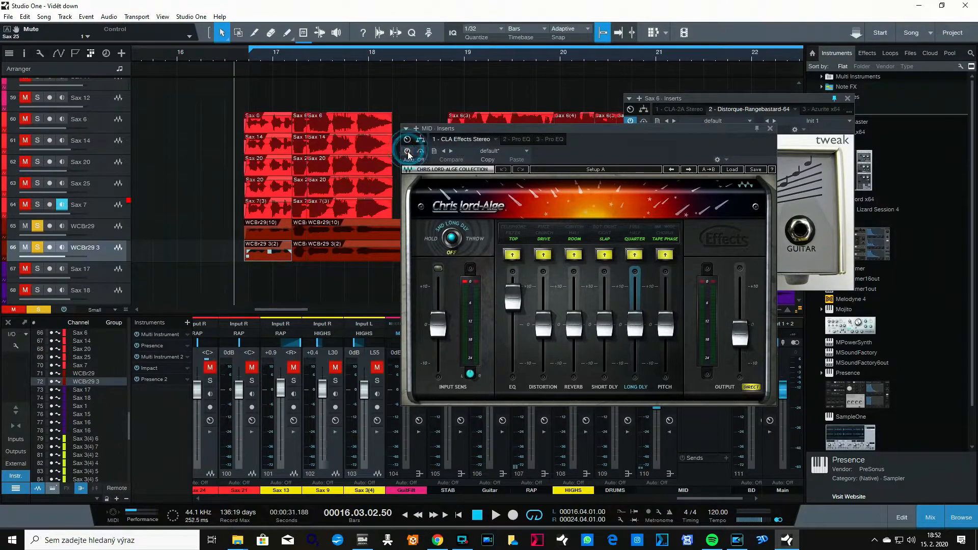
{"action": "key", "text": "space"}
{"action": "left_click_drag", "start_coordinate": [657, 386], "coordinate": [661, 373]}
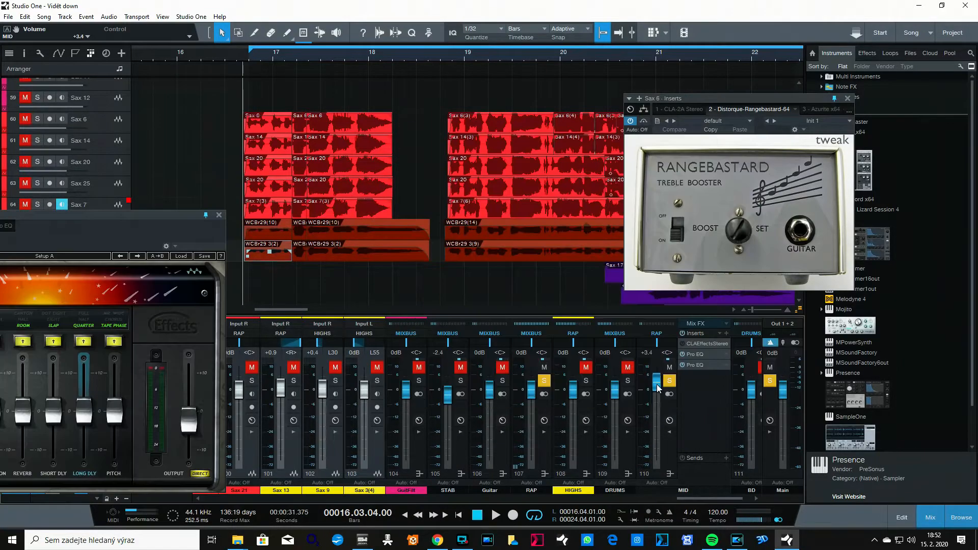
{"action": "key", "text": "space"}
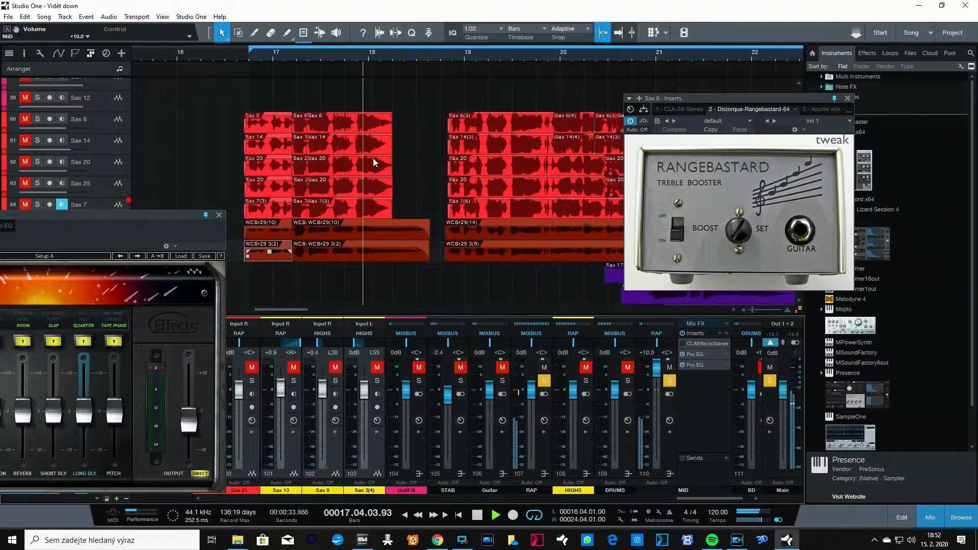
{"action": "key", "text": "space"}
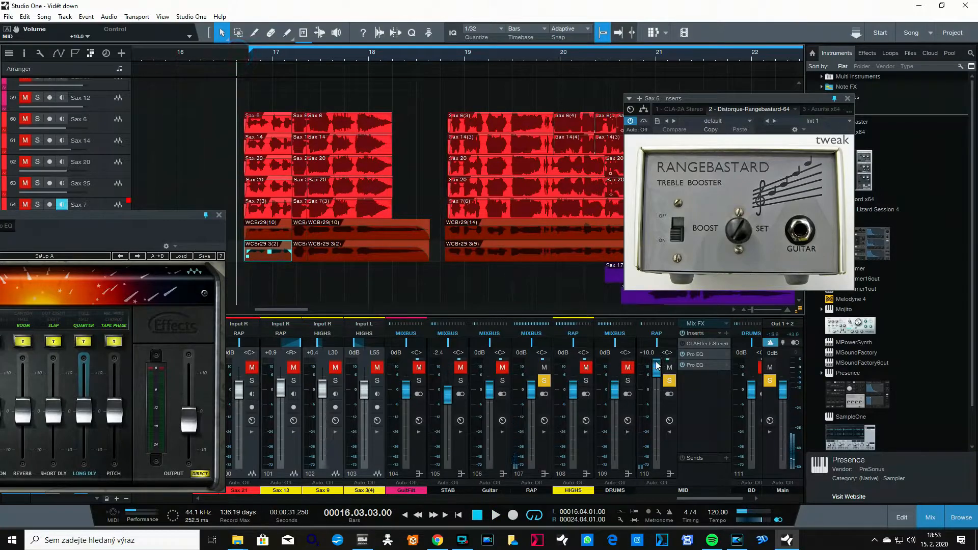
Step: Bypass both Pro EQ inserts of the MID bus and play the WCBr29 vocals without any bus processing
{"action": "key", "text": "space"}
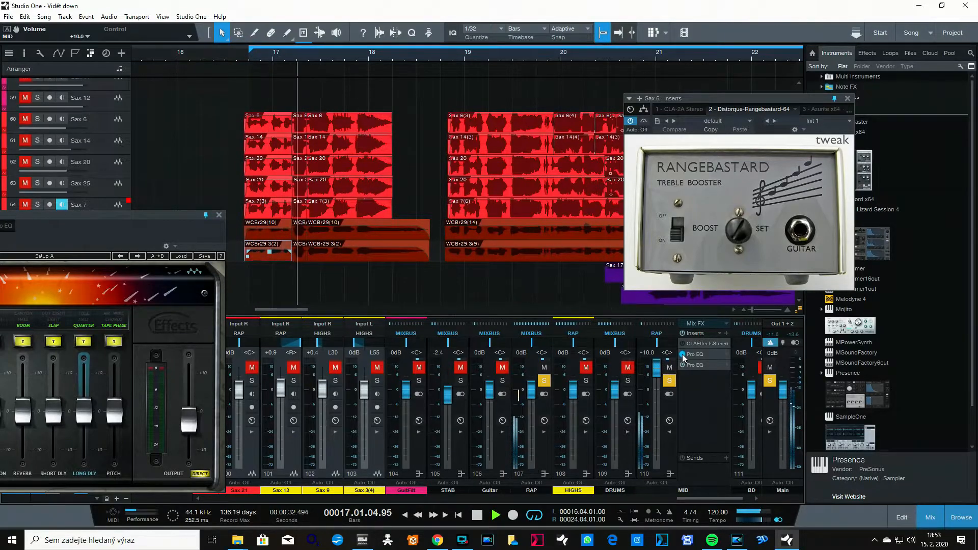
{"action": "left_click", "coordinate": [683, 365]}
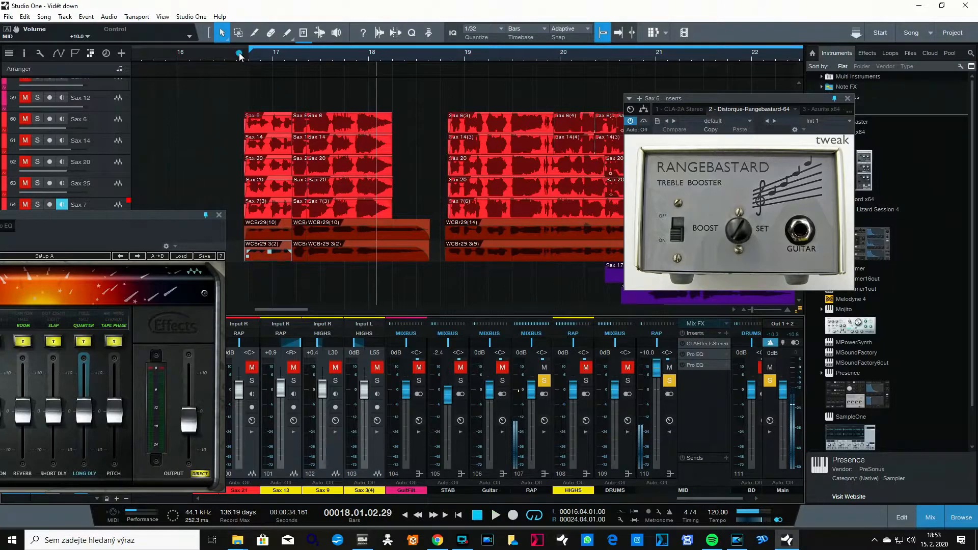
{"action": "key", "text": "space"}
{"action": "key", "text": "space"}
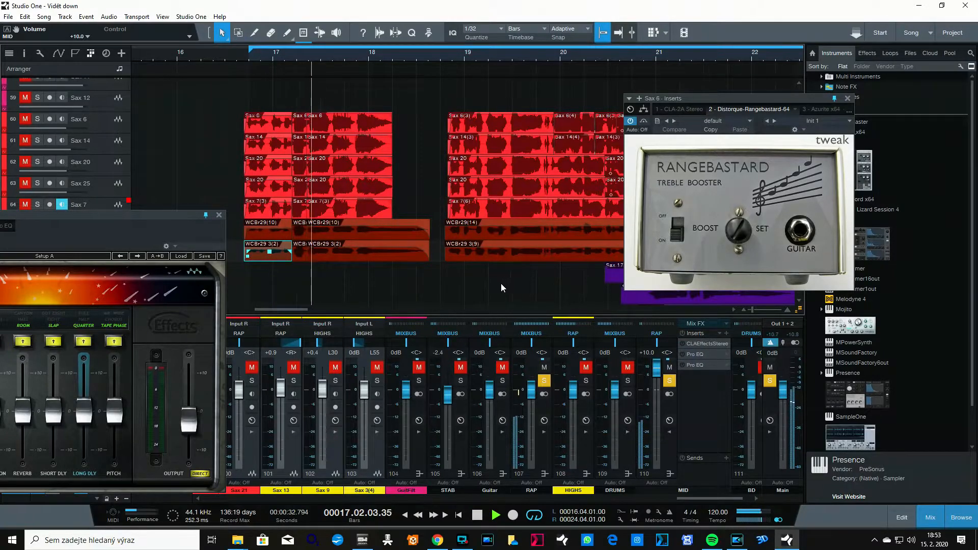
Step: Reactivate CLA Effects on the MID bus, set the bus volume to 0 dB and play the vocals through the effect
{"action": "left_click", "coordinate": [683, 344]}
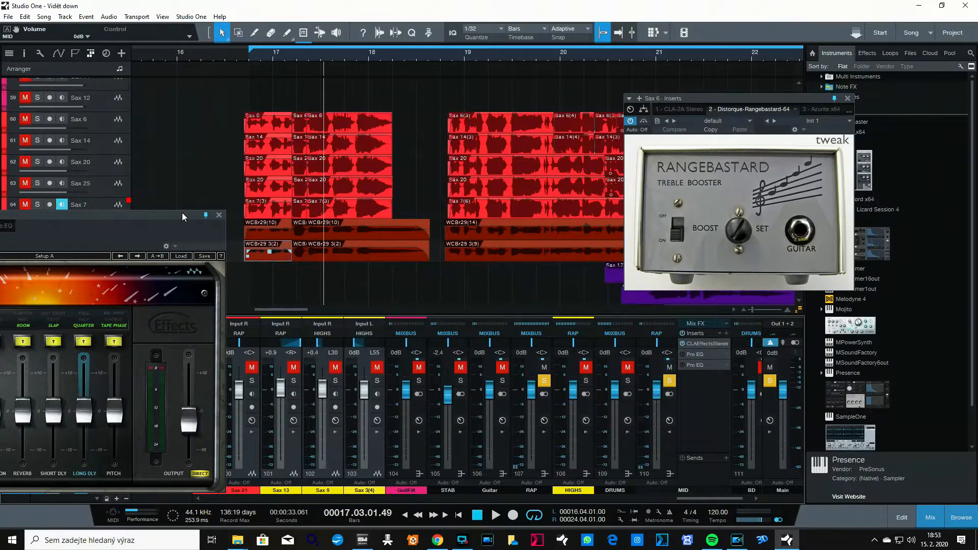
{"action": "left_click_drag", "start_coordinate": [182, 212], "coordinate": [466, 191]}
{"action": "key", "text": "space"}
{"action": "left_click", "coordinate": [245, 54]}
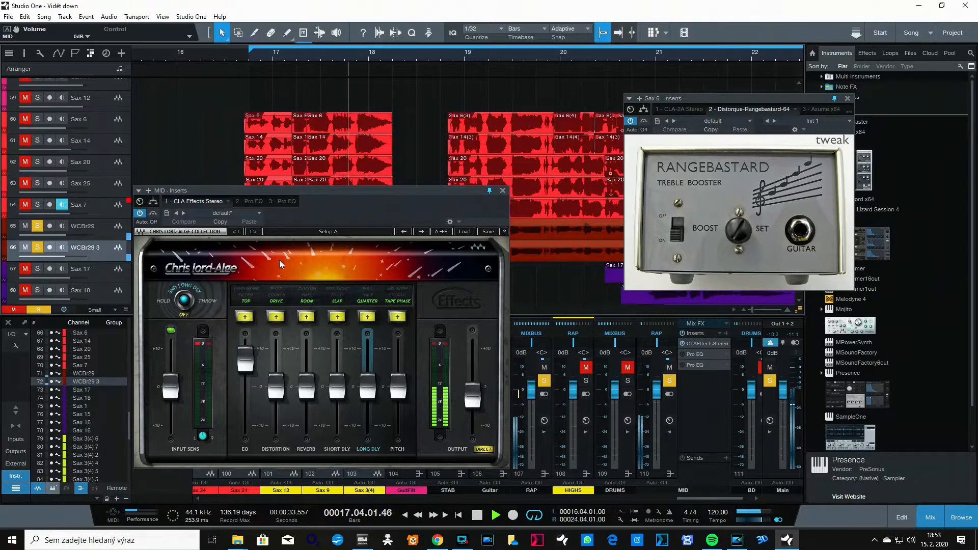
{"action": "key", "text": "space"}
Step: Move the CLA Effects window clear of the MID bus inserts and play the vocals again from bar 16.3.2
{"action": "left_click_drag", "start_coordinate": [332, 196], "coordinate": [114, 284]}
{"action": "left_click", "coordinate": [231, 55]}
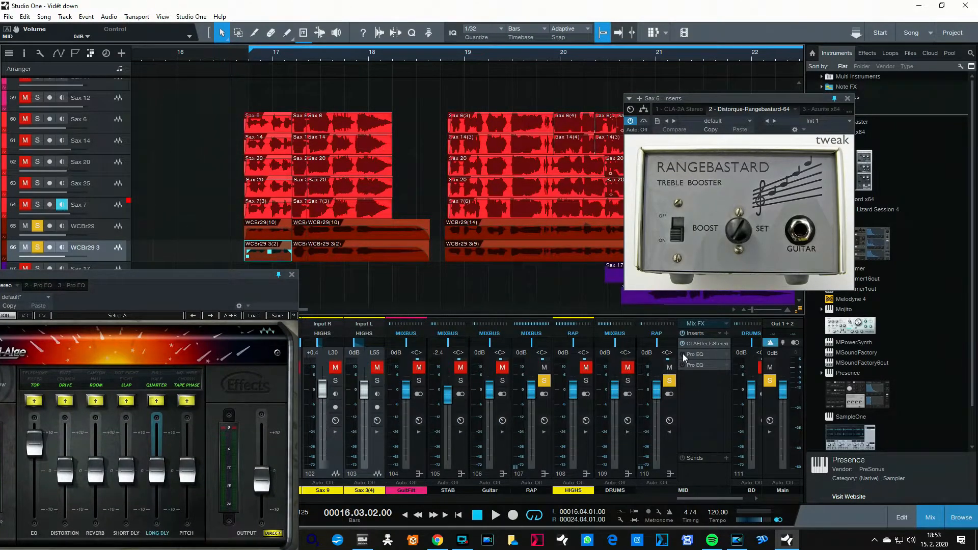
{"action": "left_click_drag", "start_coordinate": [246, 273], "coordinate": [569, 220]}
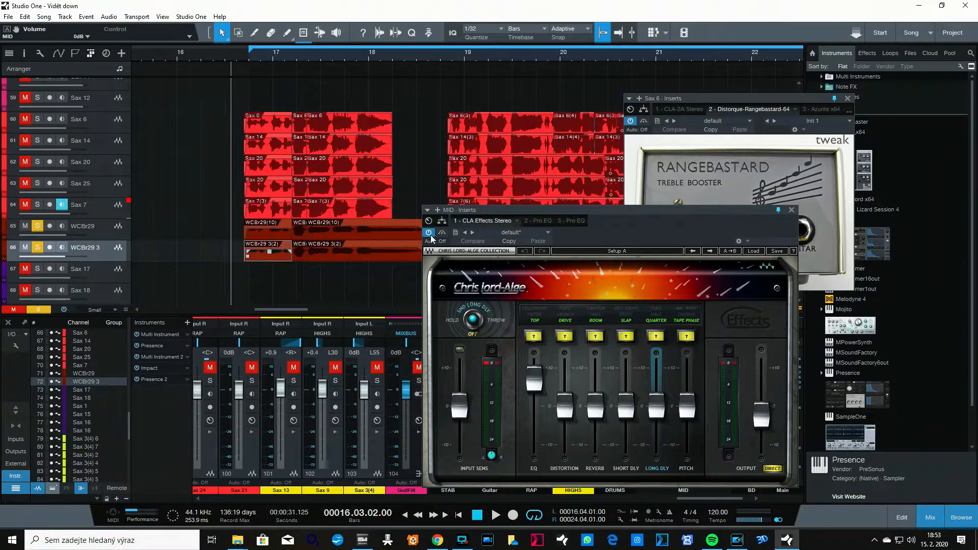
{"action": "left_click_drag", "start_coordinate": [739, 211], "coordinate": [556, 264]}
{"action": "key", "text": "space"}
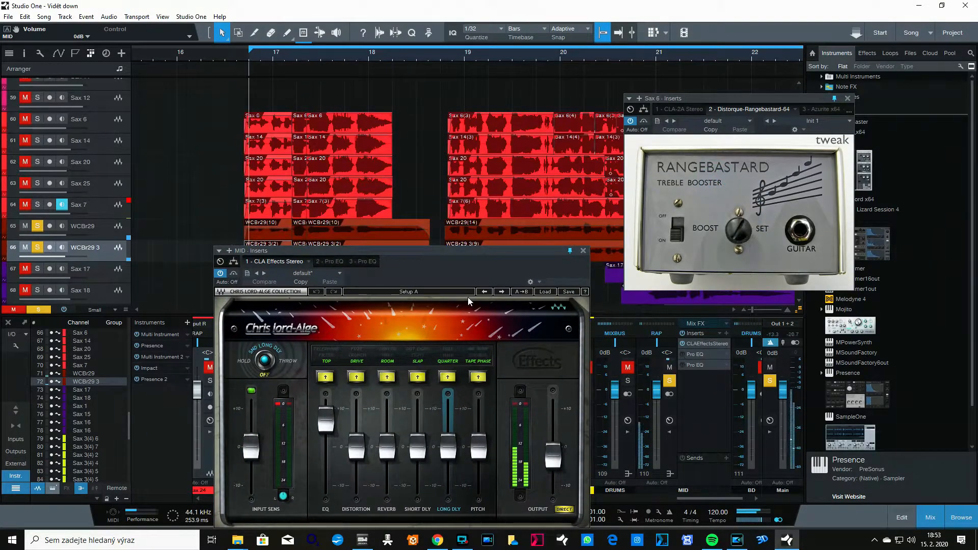
Step: Open the first Pro EQ insert of the MID bus
{"action": "left_click", "coordinate": [696, 354]}
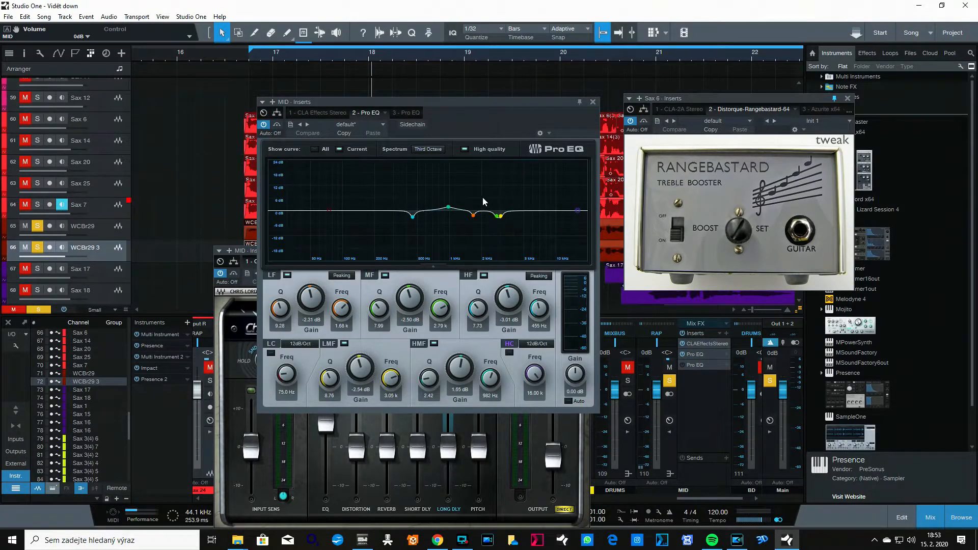
Step: Activate and open the second Pro EQ insert of the MID bus and play the WCBr29 vocals through it
{"action": "left_click_drag", "start_coordinate": [499, 104], "coordinate": [314, 175]}
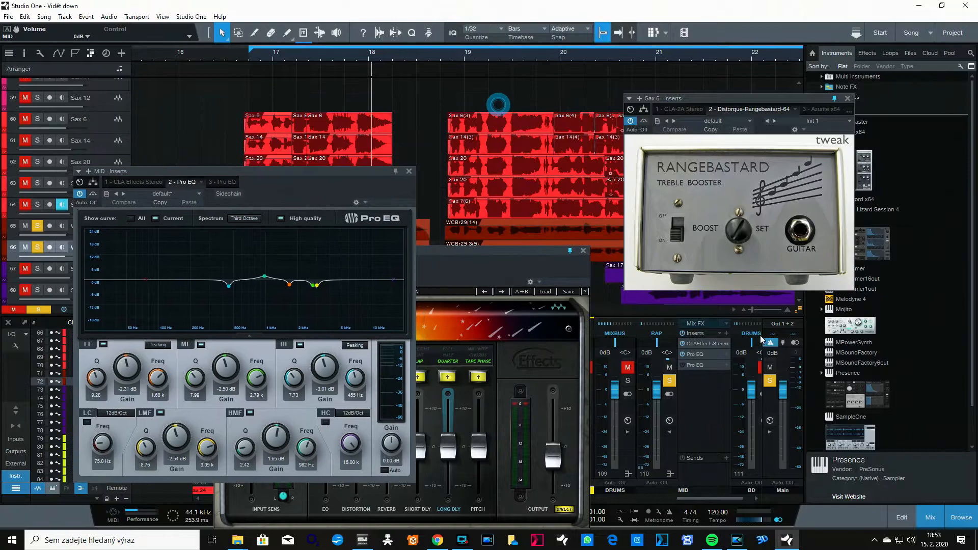
{"action": "left_click", "coordinate": [698, 366]}
{"action": "left_click", "coordinate": [231, 56]}
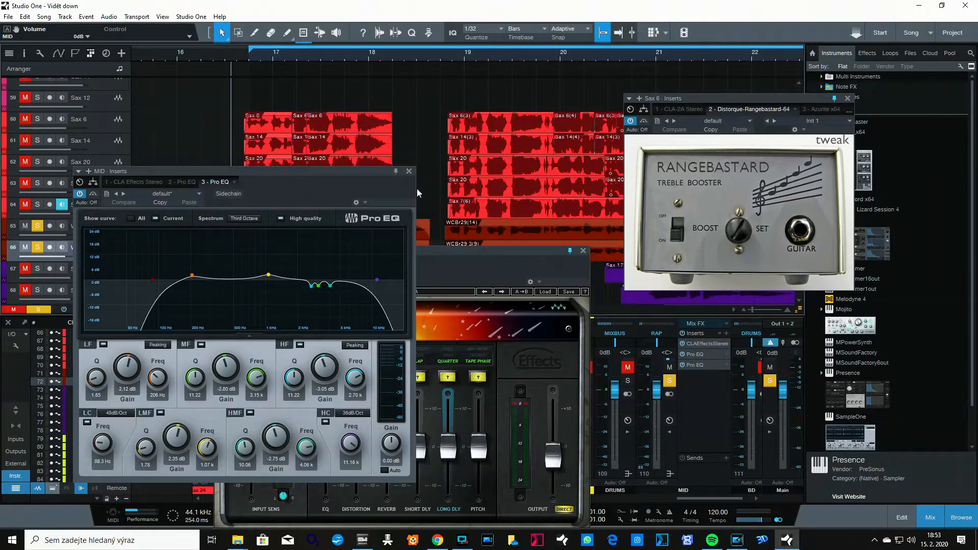
{"action": "key", "text": "space"}
Step: Stop playback and close both insert windows of the MID bus
{"action": "left_click", "coordinate": [409, 172]}
{"action": "key", "text": "space"}
{"action": "left_click", "coordinate": [583, 250]}
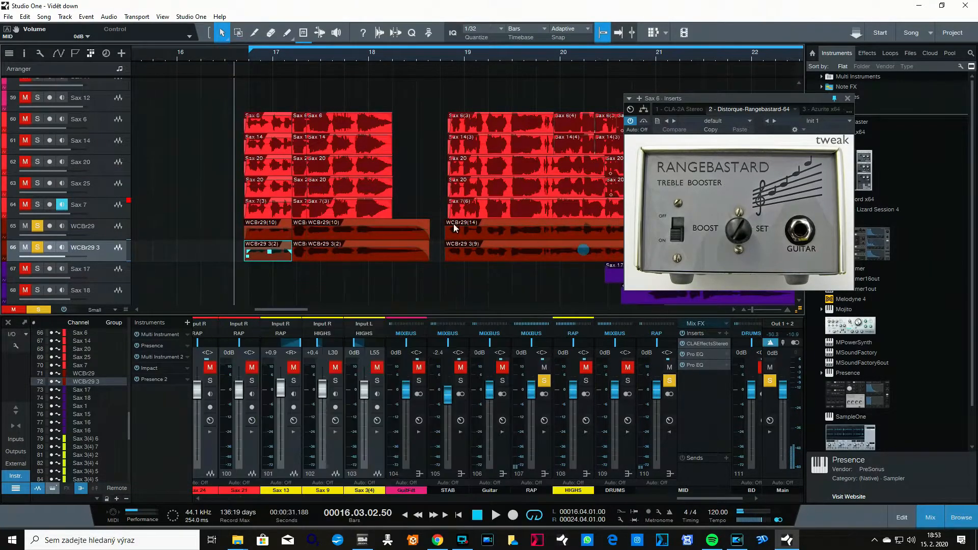
Step: Add the Sax 14, Sax 20, Sax 25 and Sax 7 tracks to the soloed WCBr29 tracks and play the stacked chorus vocals
{"action": "left_click_drag", "start_coordinate": [39, 203], "coordinate": [38, 162]}
{"action": "left_click", "coordinate": [38, 146]}
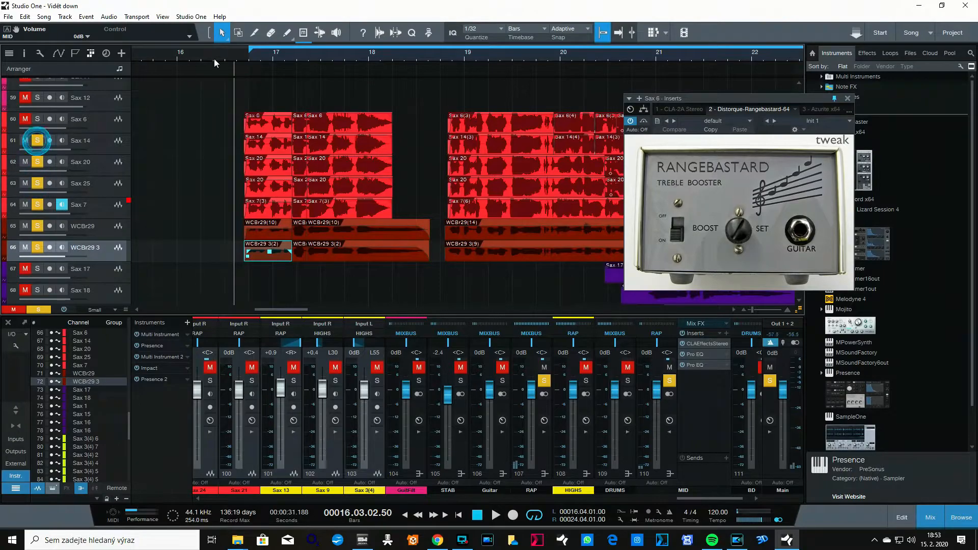
{"action": "left_click", "coordinate": [228, 57]}
{"action": "key", "text": "space"}
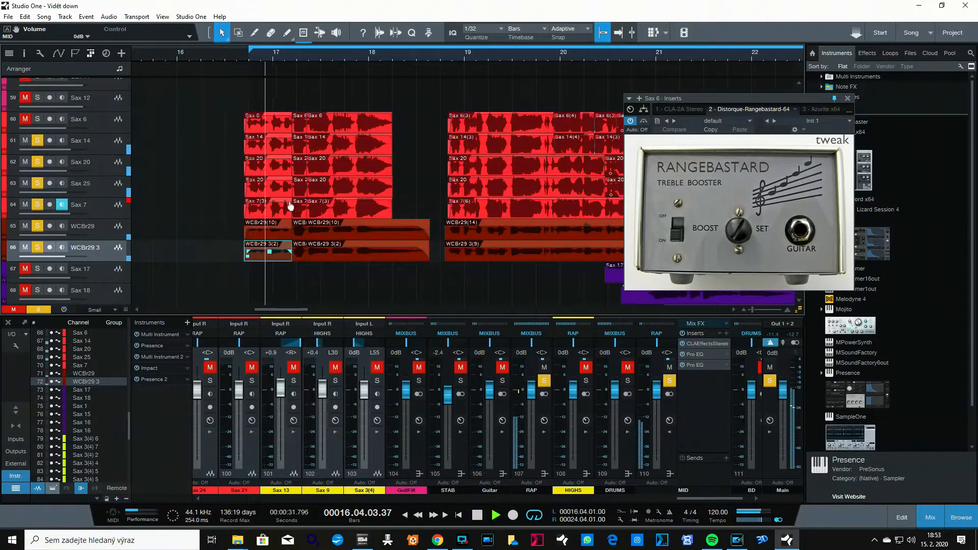
Step: Clear all track solos during playback and listen to the chorus vocals in the full mix
{"action": "left_click", "coordinate": [39, 309]}
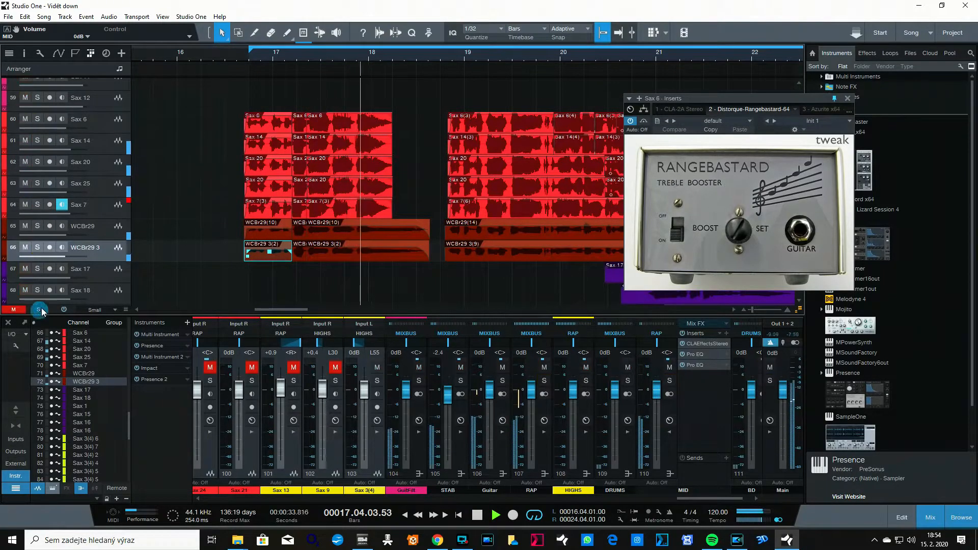
{"action": "left_click_drag", "start_coordinate": [288, 56], "coordinate": [326, 65]}
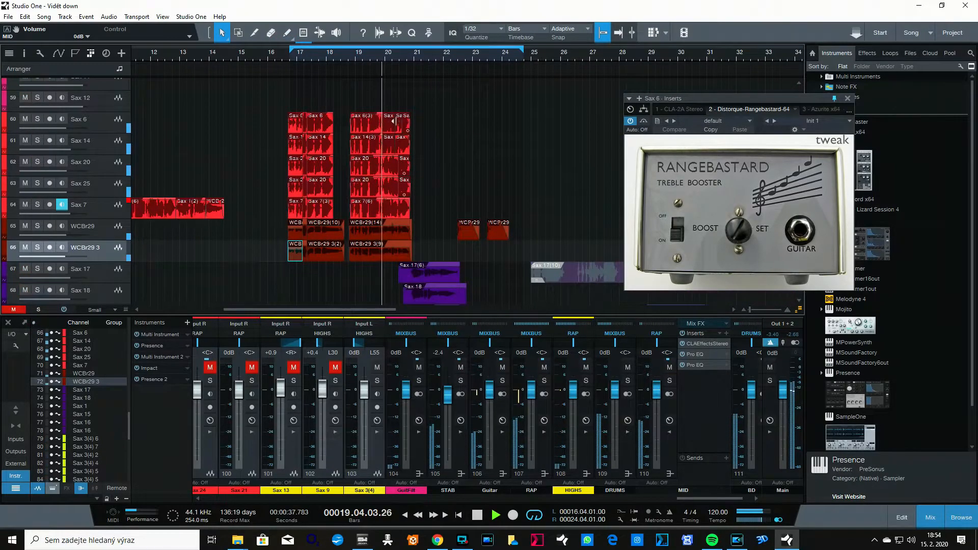
{"action": "scroll", "coordinate": [457, 208], "scroll_direction": "down", "scroll_amount": 2}
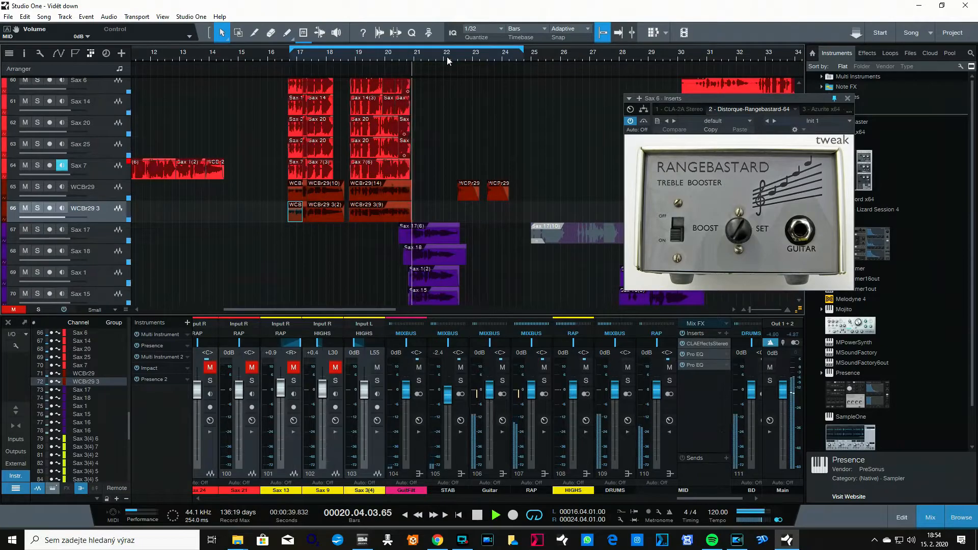
{"action": "left_click_drag", "start_coordinate": [447, 56], "coordinate": [439, 51]}
{"action": "scroll", "coordinate": [453, 151], "scroll_direction": "down", "scroll_amount": 3}
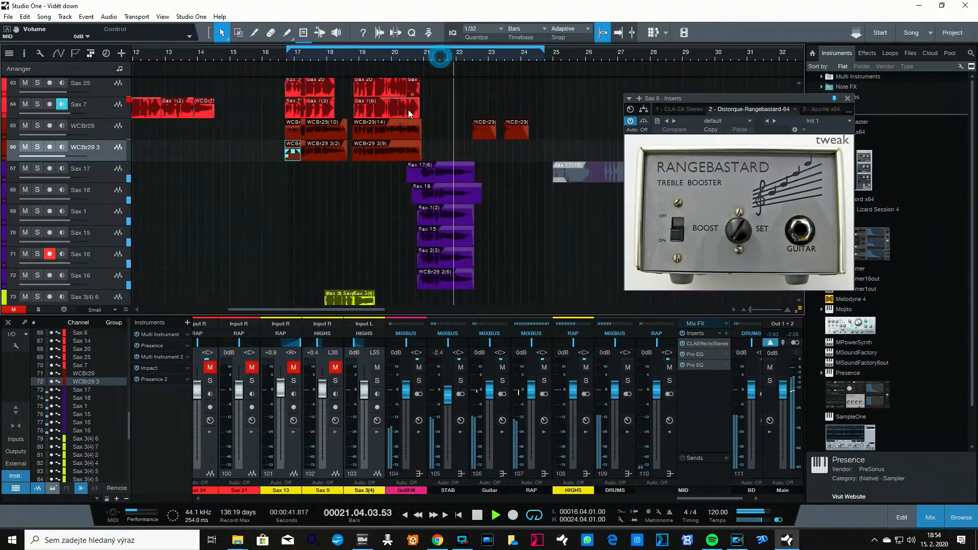
{"action": "scroll", "coordinate": [437, 176], "scroll_direction": "up", "scroll_amount": 2}
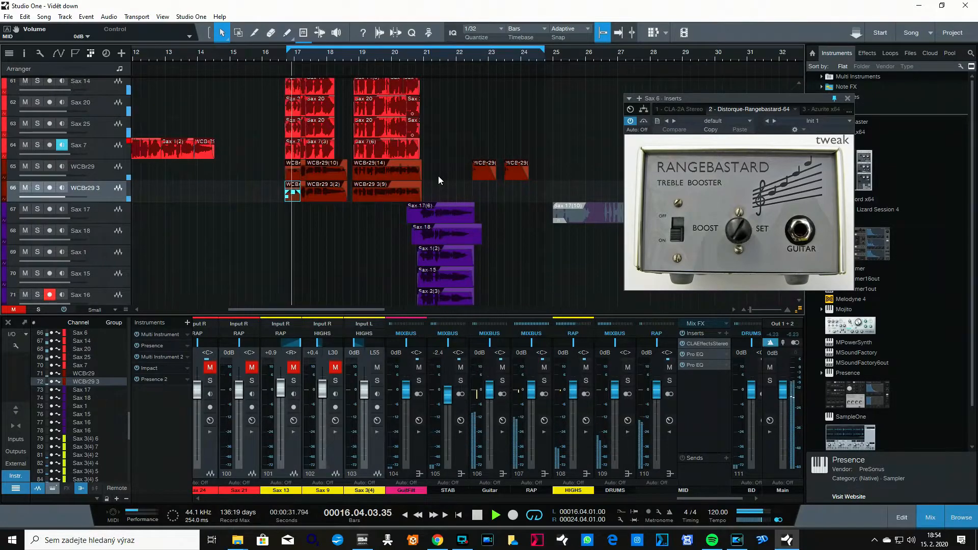
Step: Stop playback and close the Distorque Rangebastard window of the Sax 6 track
{"action": "key", "text": "space"}
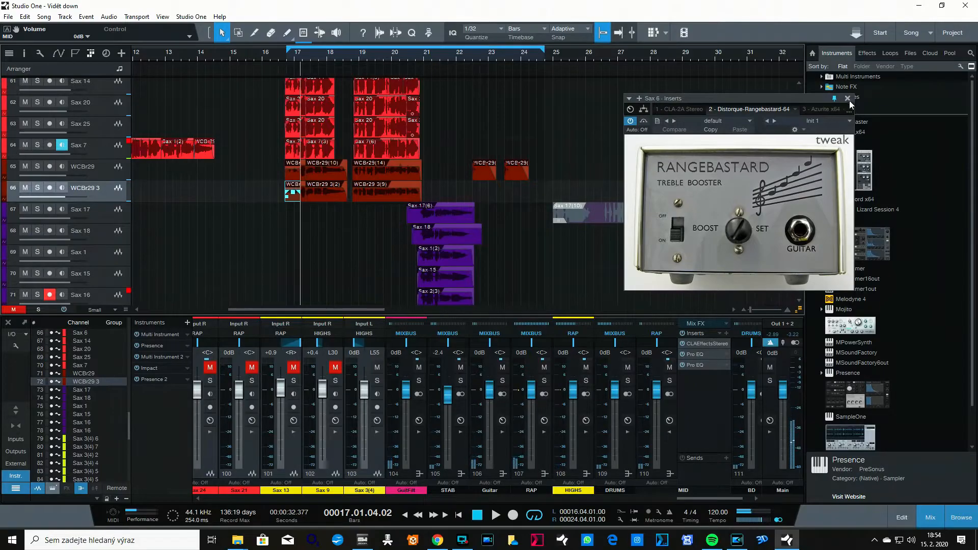
{"action": "left_click", "coordinate": [847, 99]}
{"action": "scroll", "coordinate": [349, 176], "scroll_direction": "up", "scroll_amount": 5}
{"action": "scroll", "coordinate": [353, 196], "scroll_direction": "up", "scroll_amount": 5}
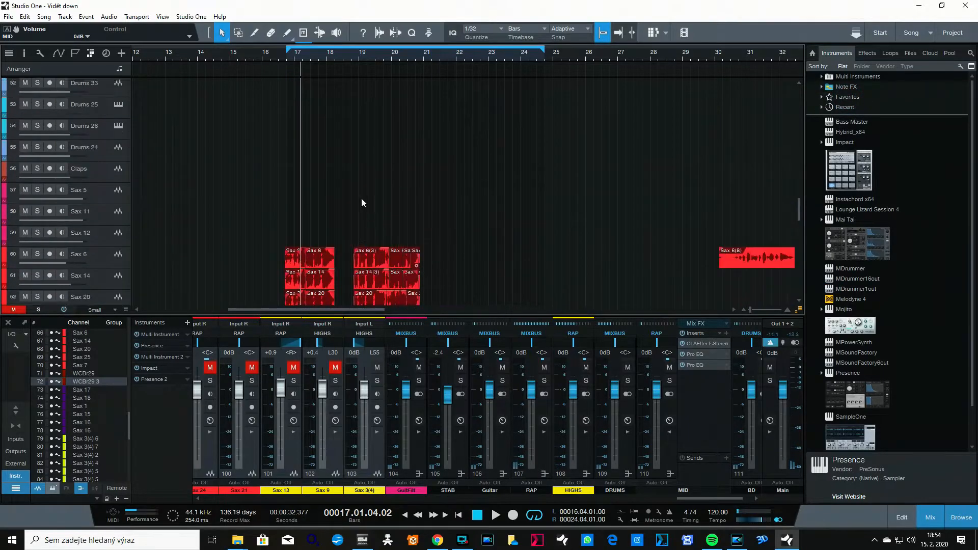
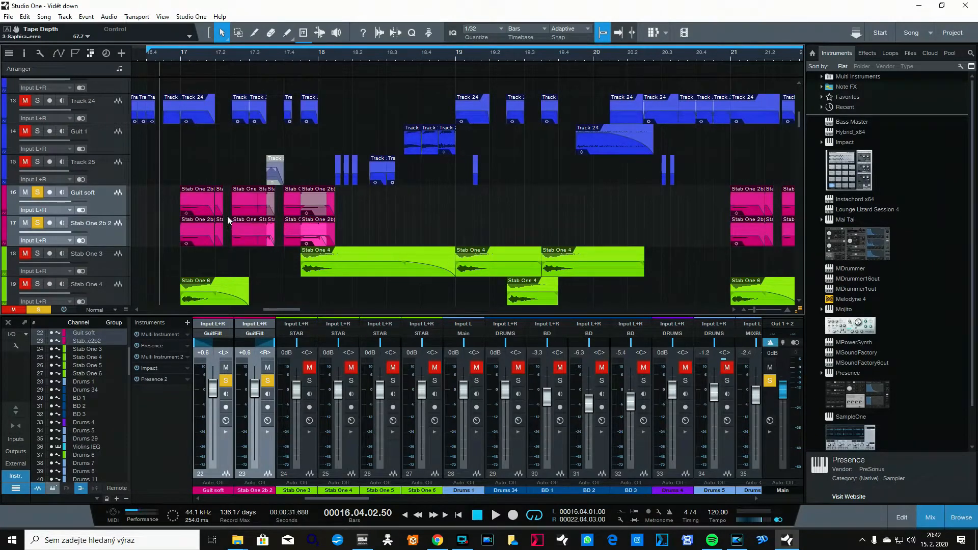
Step: Play the soloed Guit soft and Stab One 2b 2 tracks twice from bar 16.4 with their bus processing active
{"action": "key", "text": "space"}
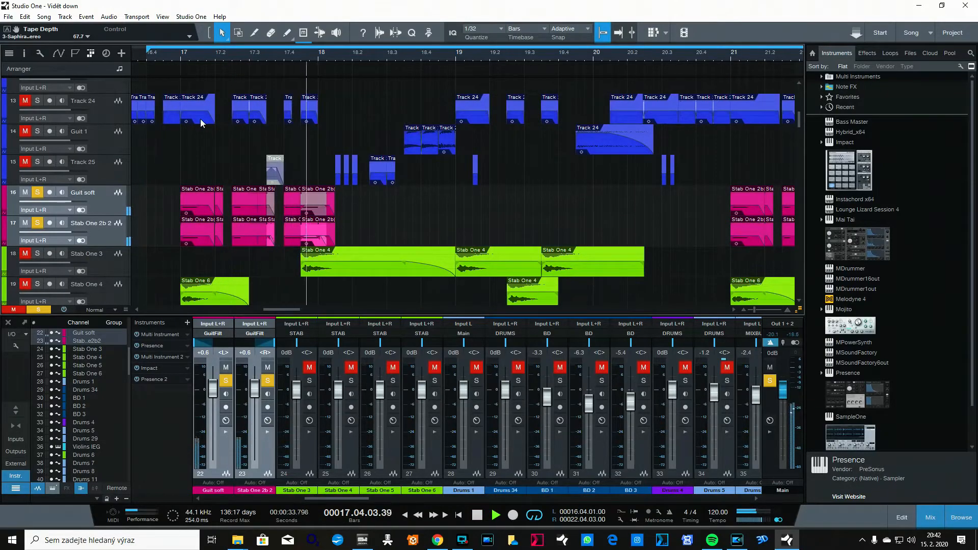
{"action": "left_click", "coordinate": [160, 54]}
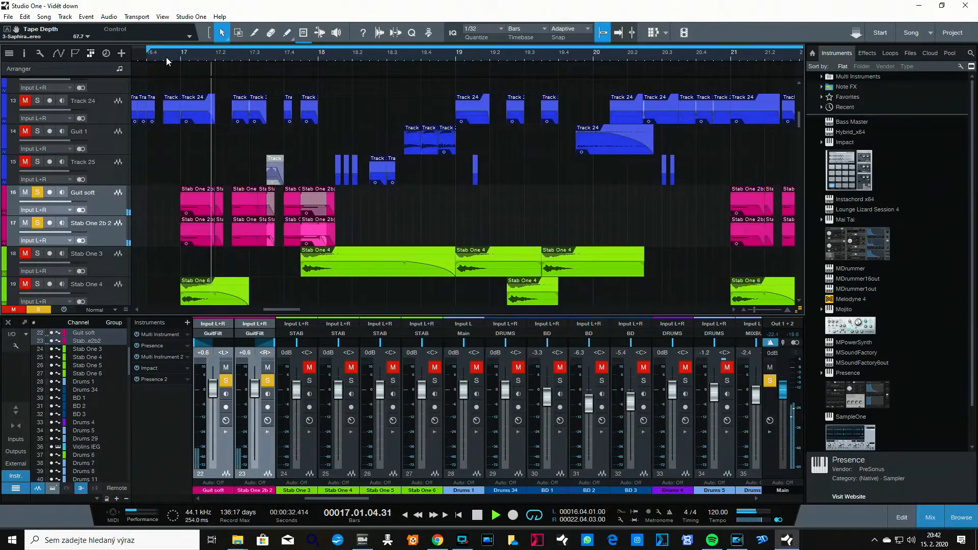
{"action": "key", "text": "space"}
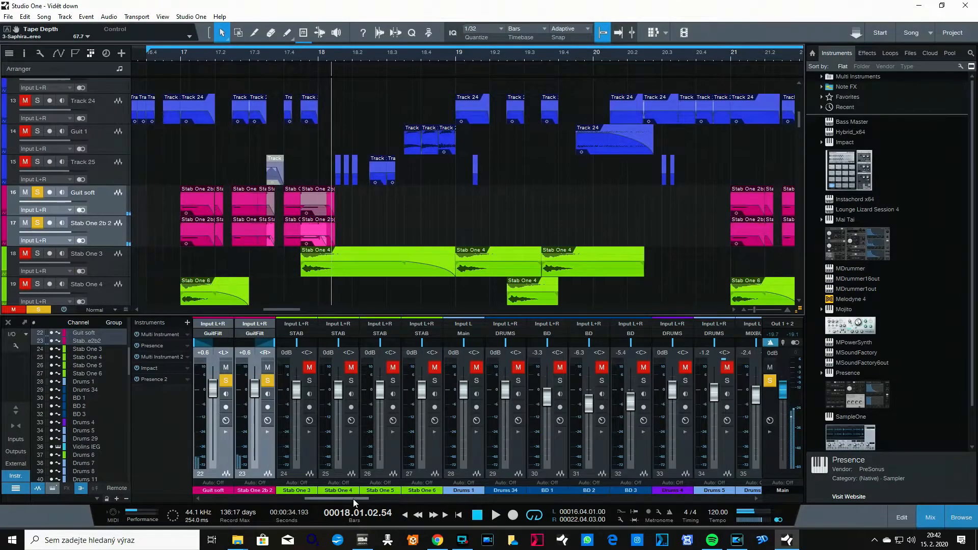
Step: Open CLA Effects on the GuitFilt bus, move its window clear of the bus channel and return the playhead to bar 16.4
{"action": "left_click_drag", "start_coordinate": [336, 498], "coordinate": [719, 497]}
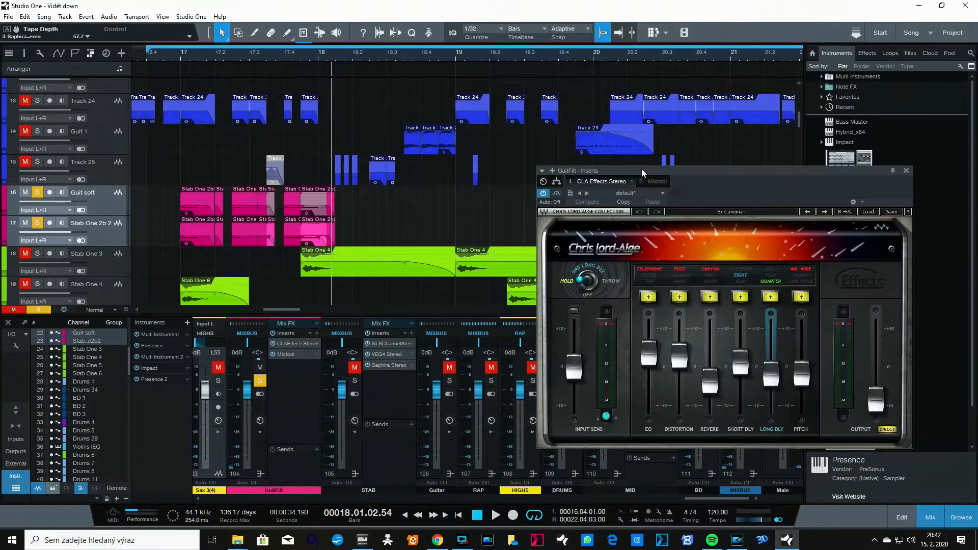
{"action": "left_click_drag", "start_coordinate": [643, 170], "coordinate": [623, 143]}
{"action": "left_click", "coordinate": [166, 57]}
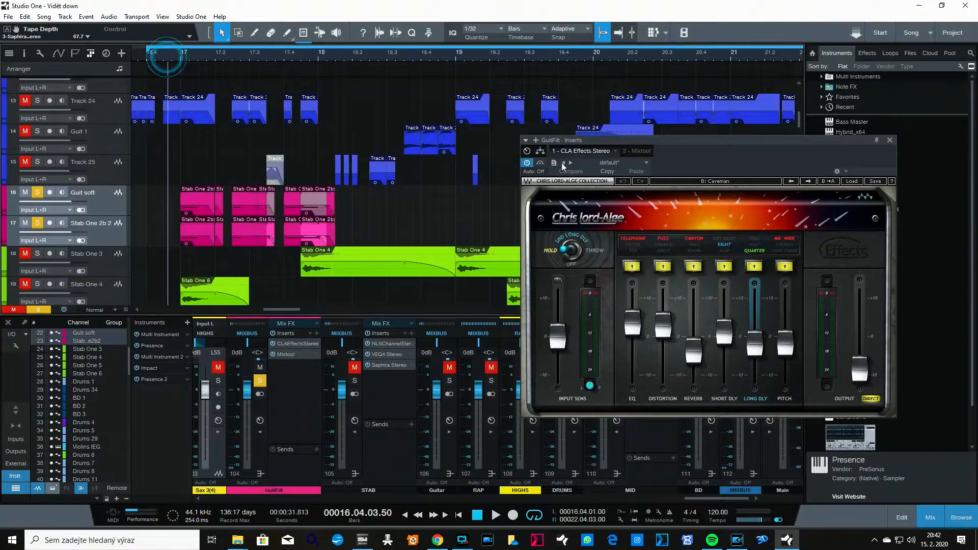
Step: Bypass CLA Effects on the GuitFilt bus, raise the bus volume to +10 dB and play the unprocessed guitar riff
{"action": "left_click", "coordinate": [528, 163]}
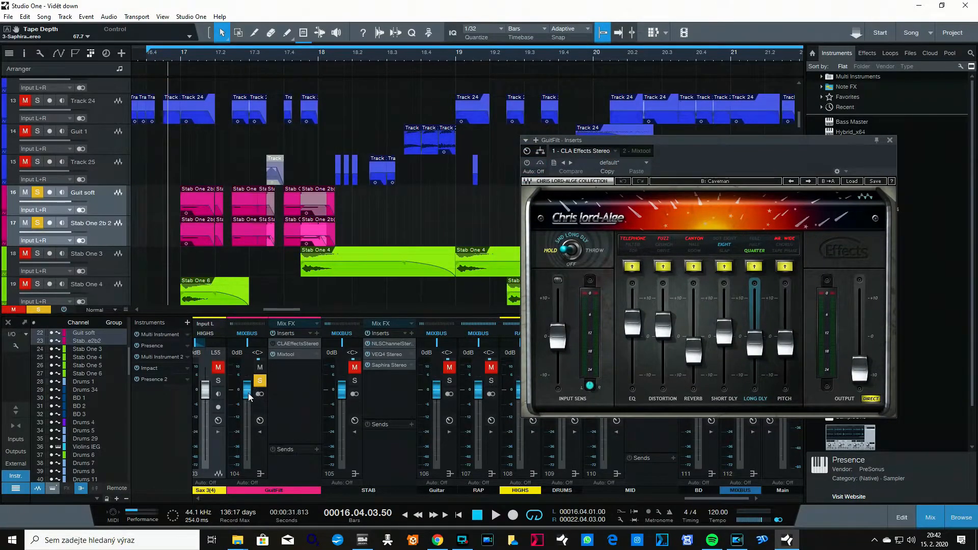
{"action": "left_click_drag", "start_coordinate": [247, 391], "coordinate": [266, 277]}
{"action": "key", "text": "space"}
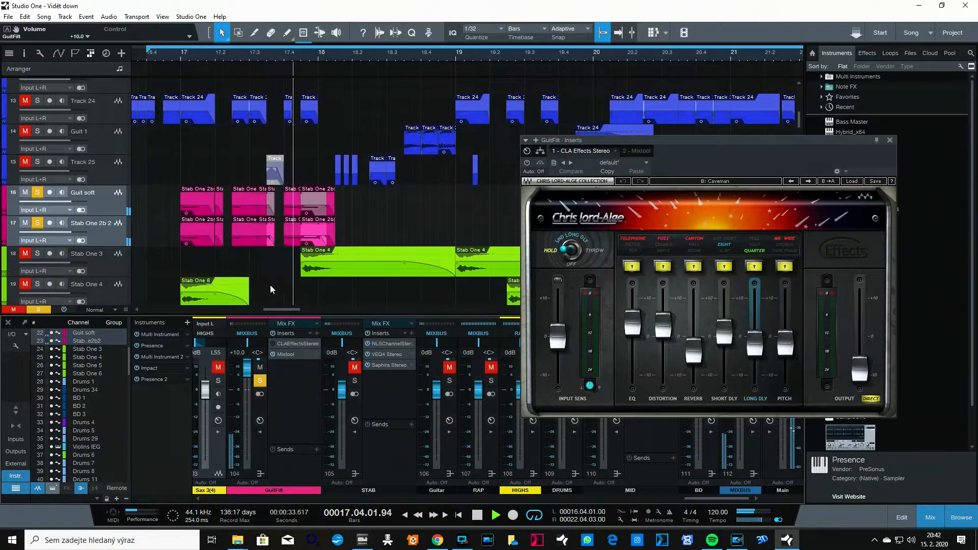
{"action": "key", "text": "space"}
Step: Solo only the Guit soft track and play it from just before bar 17, with the offset event starts in view
{"action": "scroll", "coordinate": [170, 231], "scroll_direction": "up", "scroll_amount": 1}
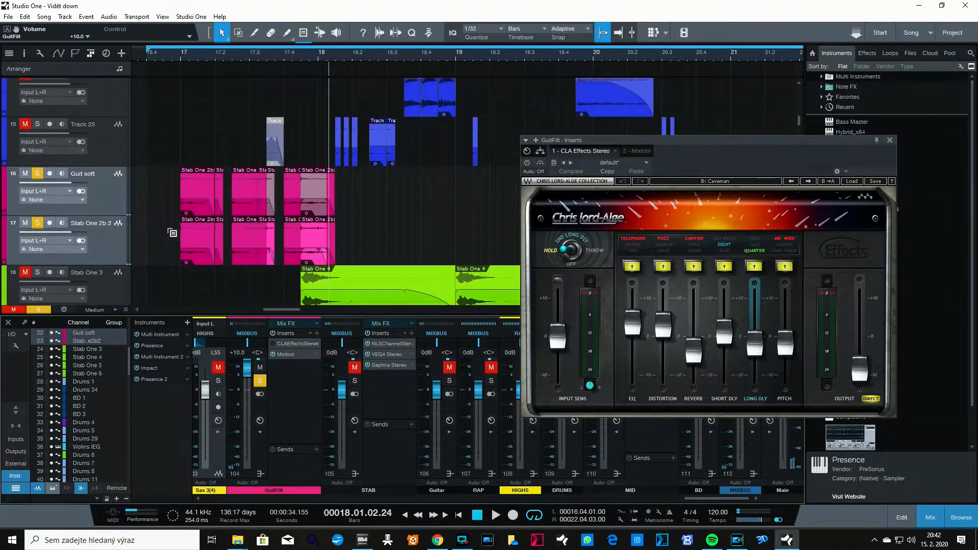
{"action": "left_click_drag", "start_coordinate": [184, 56], "coordinate": [200, 103]}
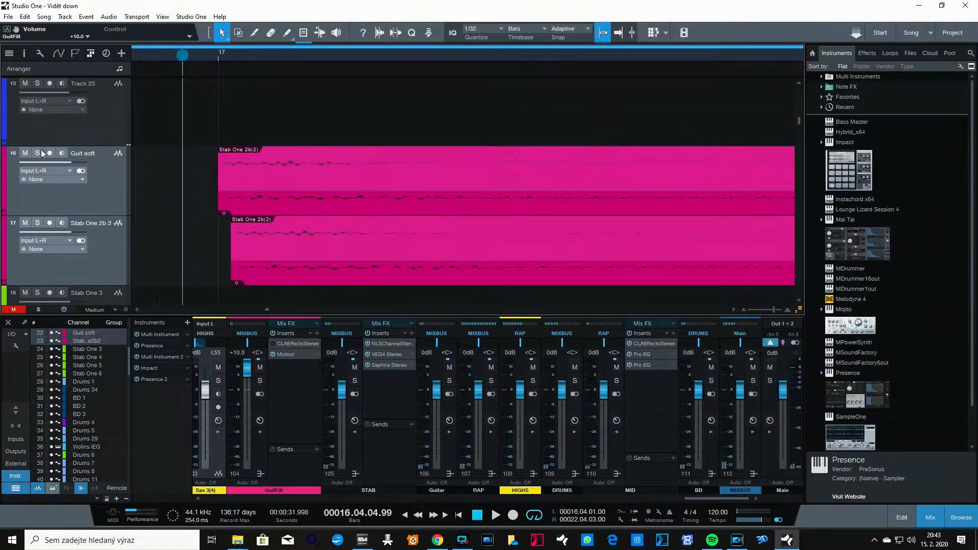
{"action": "left_click", "coordinate": [38, 154]}
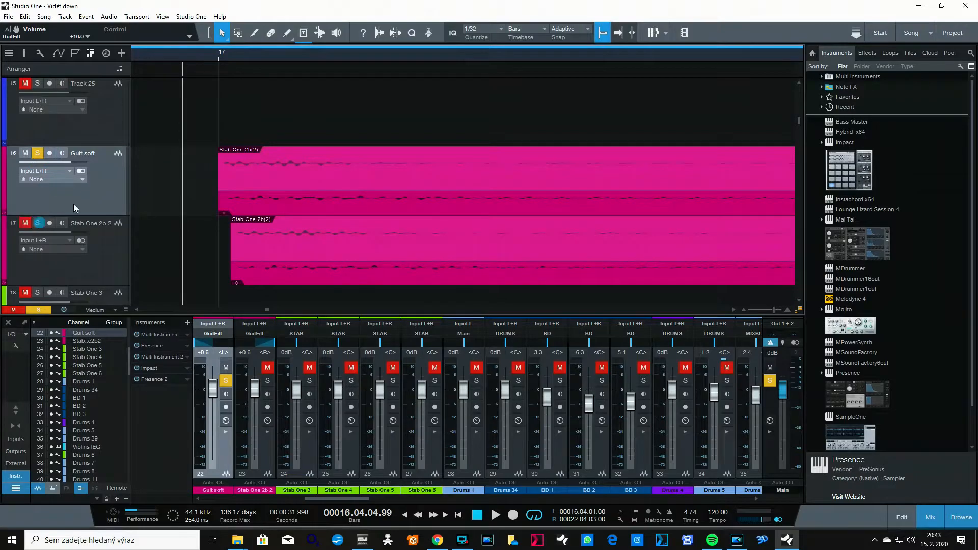
{"action": "key", "text": "space"}
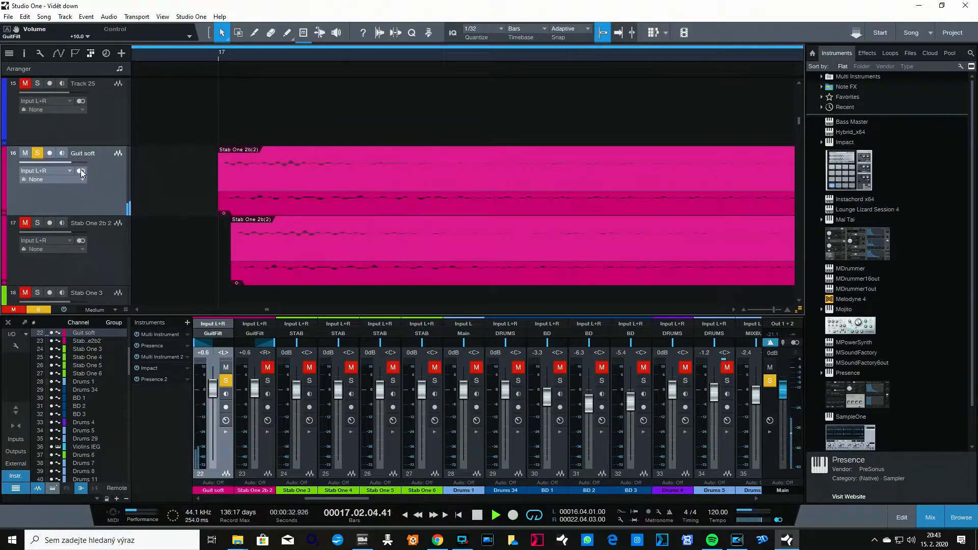
Step: Solo Stab One 2b 2 alone for comparison, add Guit soft back to hear both guitar tracks together, and stop playback
{"action": "left_click", "coordinate": [37, 153]}
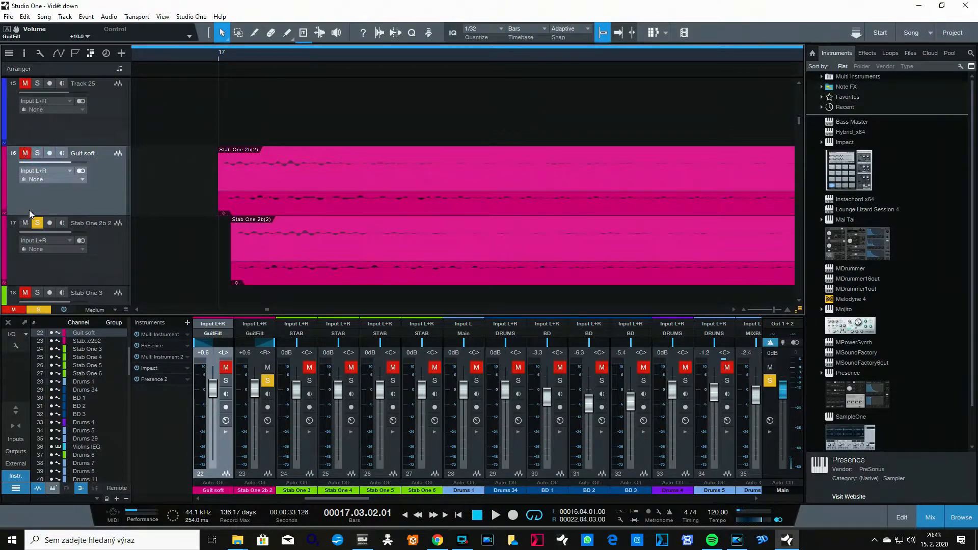
{"action": "left_click", "coordinate": [37, 155]}
{"action": "left_click_drag", "start_coordinate": [221, 56], "coordinate": [207, 51]}
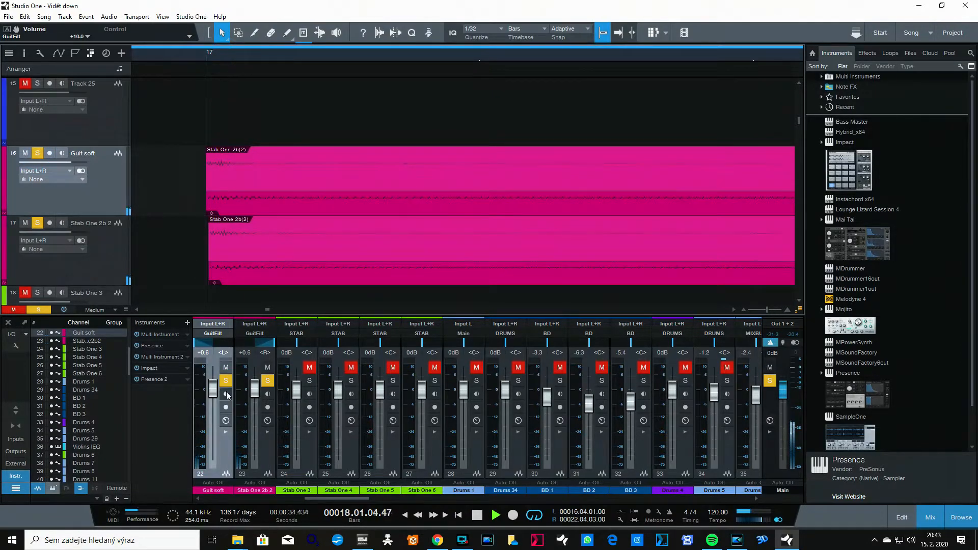
{"action": "key", "text": "space"}
Step: Reactivate CLA Effects on the GuitFilt bus, reset the bus volume to 0 dB and play the processed guitar riff
{"action": "left_click_drag", "start_coordinate": [366, 498], "coordinate": [738, 511]}
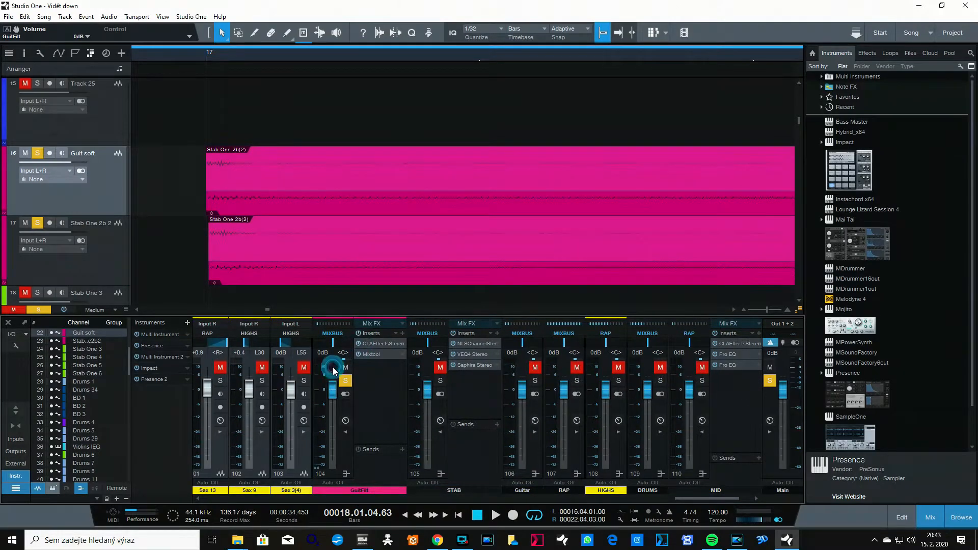
{"action": "left_click_drag", "start_coordinate": [240, 57], "coordinate": [346, 115]}
{"action": "left_click", "coordinate": [190, 58]}
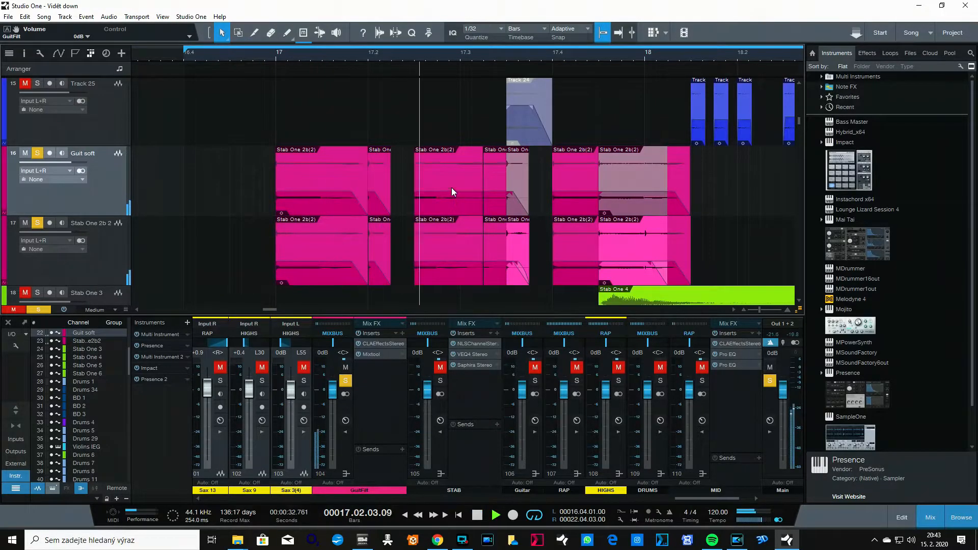
{"action": "left_click_drag", "start_coordinate": [405, 55], "coordinate": [294, 47]}
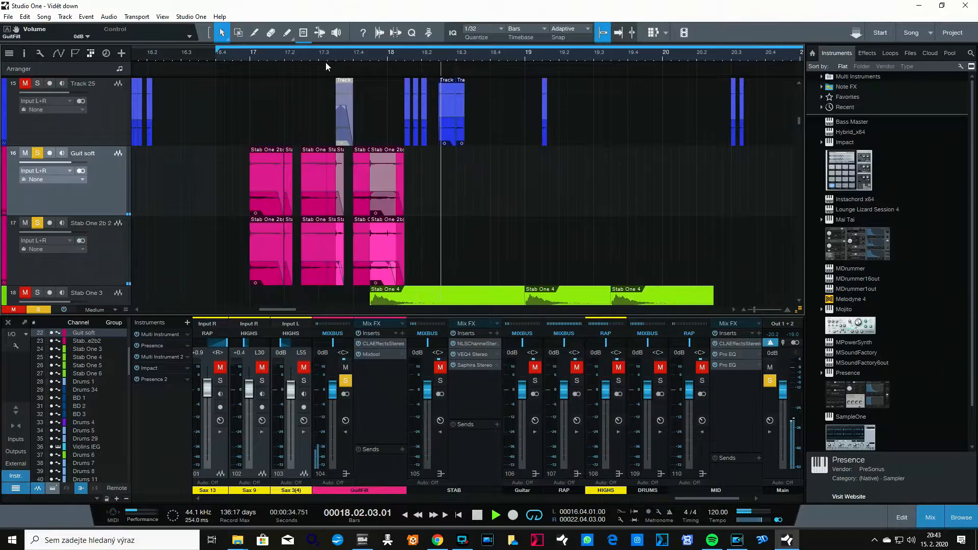
Step: Solo the STAB bus and audition its Stab One tracks around bar 17.2
{"action": "scroll", "coordinate": [244, 178], "scroll_direction": "down", "scroll_amount": 2}
{"action": "scroll", "coordinate": [248, 184], "scroll_direction": "up", "scroll_amount": 1}
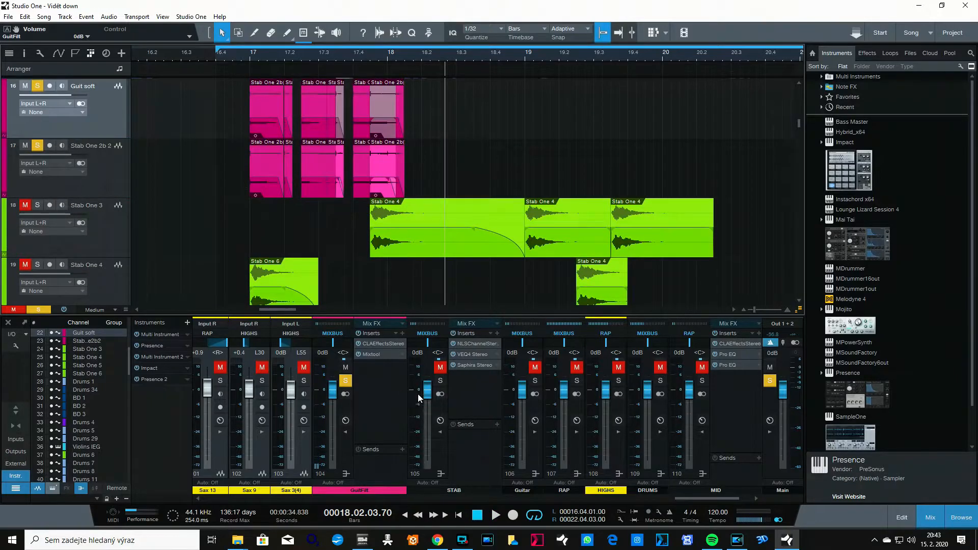
{"action": "left_click", "coordinate": [441, 381]}
{"action": "left_click", "coordinate": [269, 56]}
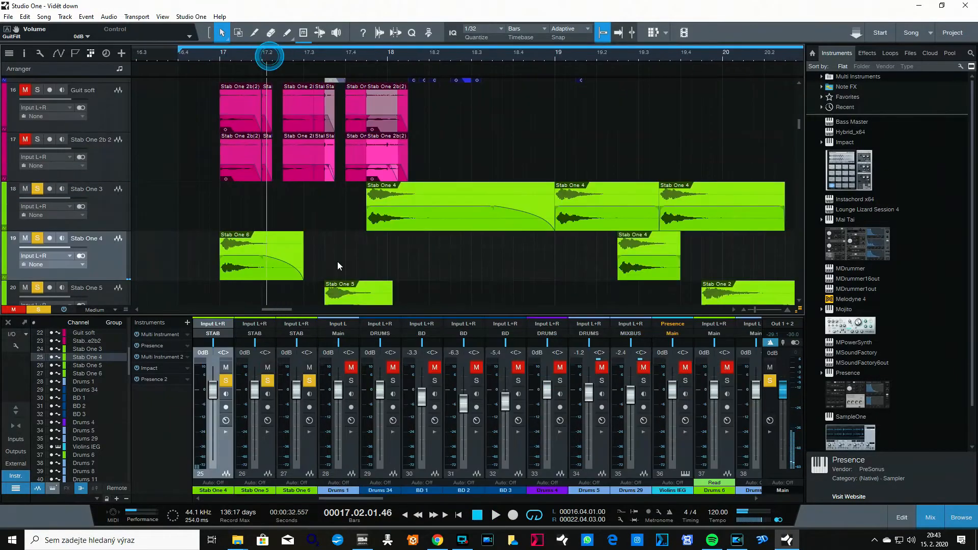
Step: Check the transpose settings of the Stab One 5 and Stab One 6 events shortly after bar 17
{"action": "right_click", "coordinate": [340, 291]}
{"action": "left_click", "coordinate": [325, 232]}
{"action": "scroll", "coordinate": [350, 234], "scroll_direction": "down", "scroll_amount": 6}
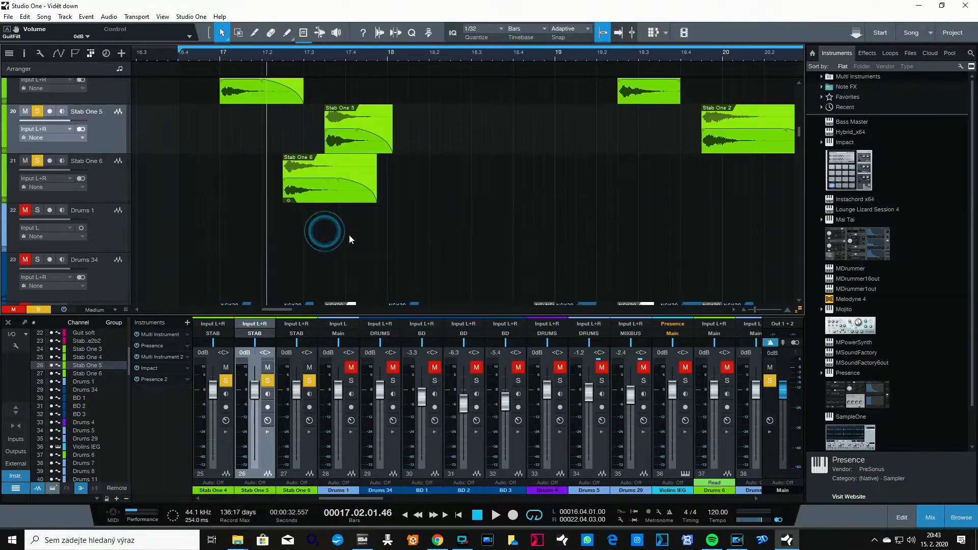
{"action": "right_click", "coordinate": [303, 192]}
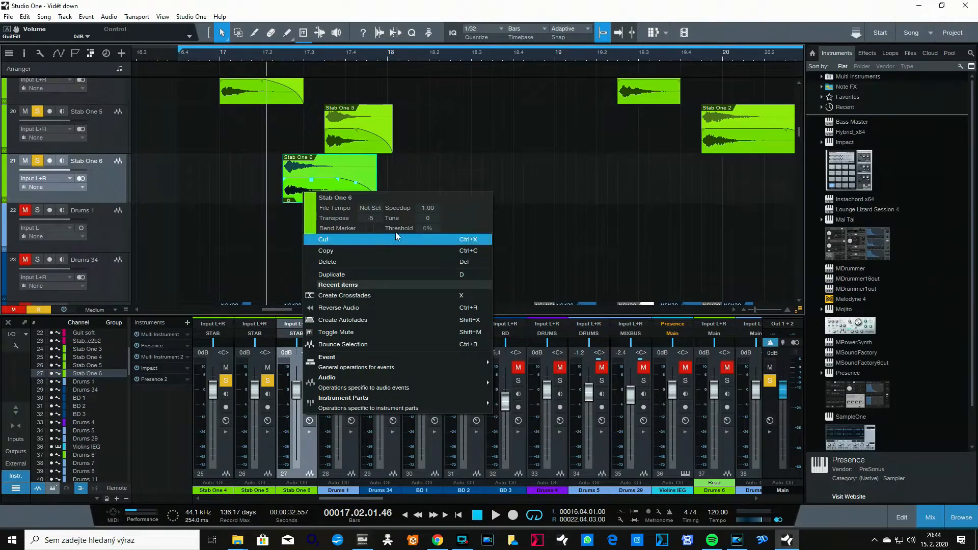
{"action": "left_click", "coordinate": [448, 154]}
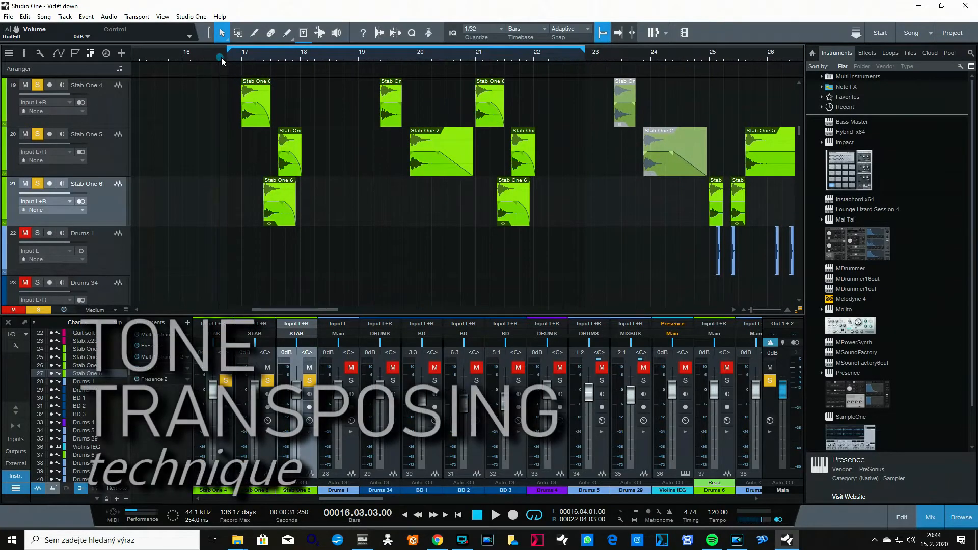
Step: Place the playhead at bar 16.3.3 and show the Stab One 3 to 6 tracks from bar 17 onward
{"action": "left_click_drag", "start_coordinate": [251, 58], "coordinate": [252, 57]}
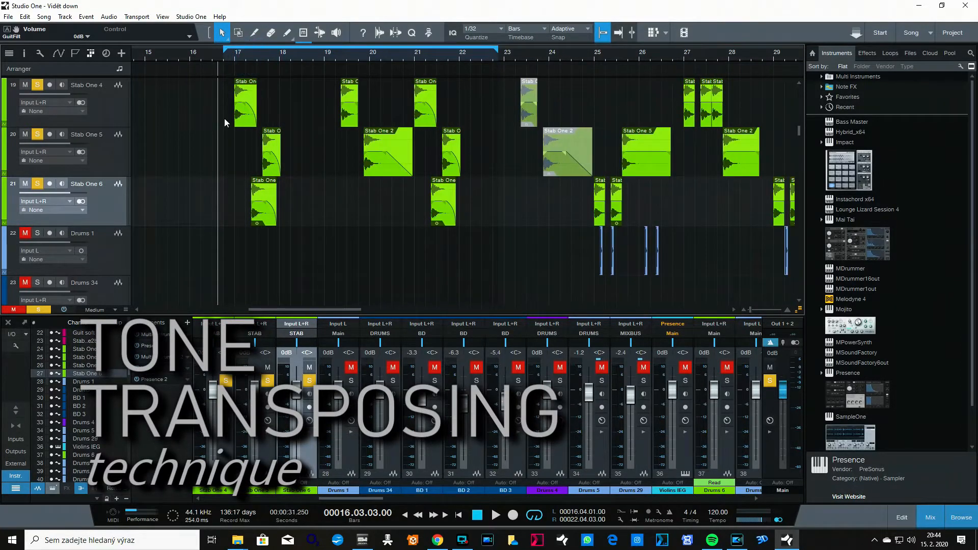
{"action": "scroll", "coordinate": [200, 198], "scroll_direction": "up", "scroll_amount": 2}
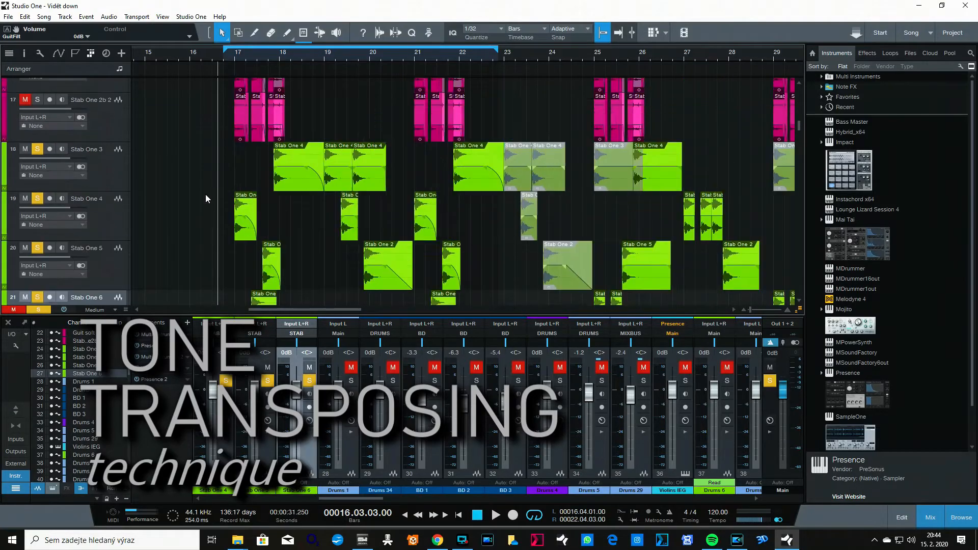
Step: Audition the soloed stab tracks and open the NLS Channel insert on the STAB bus
{"action": "key", "text": "space"}
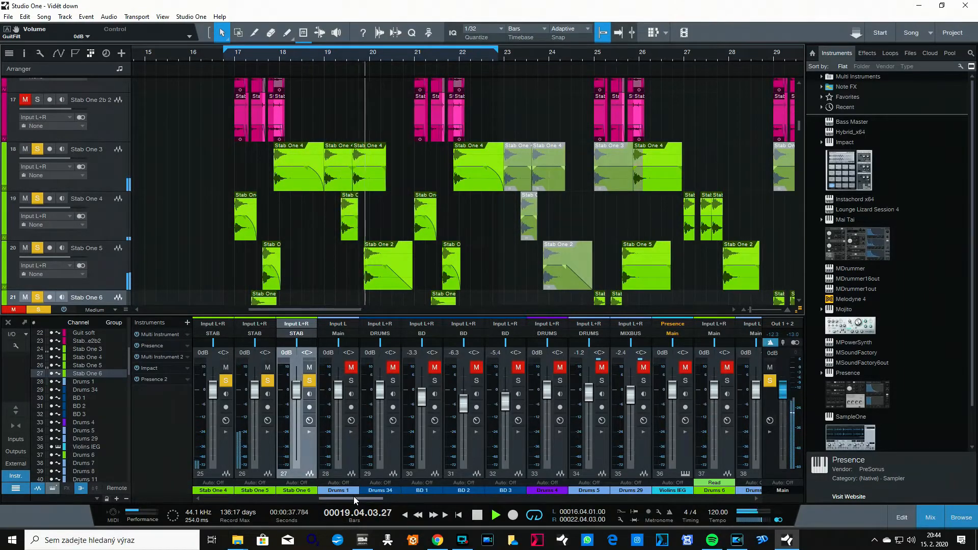
{"action": "key", "text": "space"}
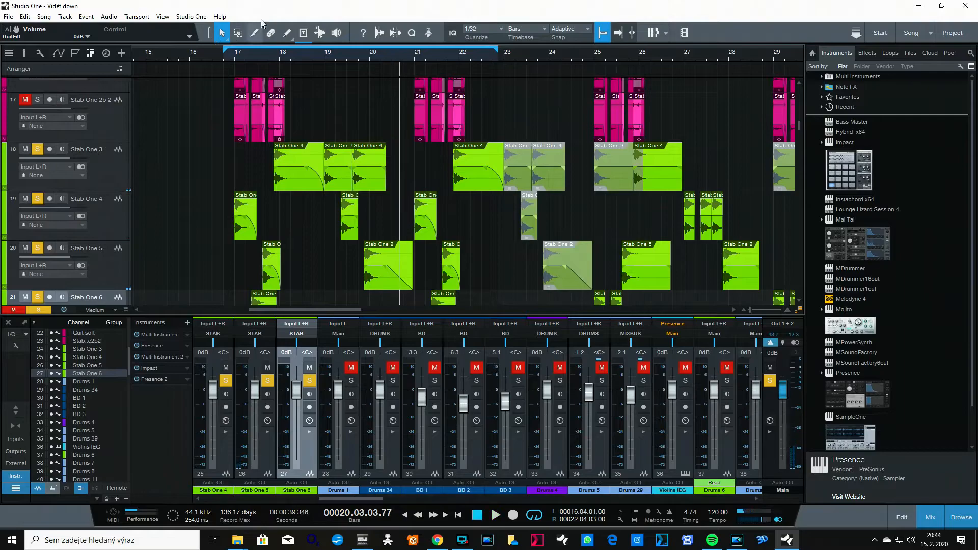
{"action": "left_click_drag", "start_coordinate": [395, 500], "coordinate": [730, 532]}
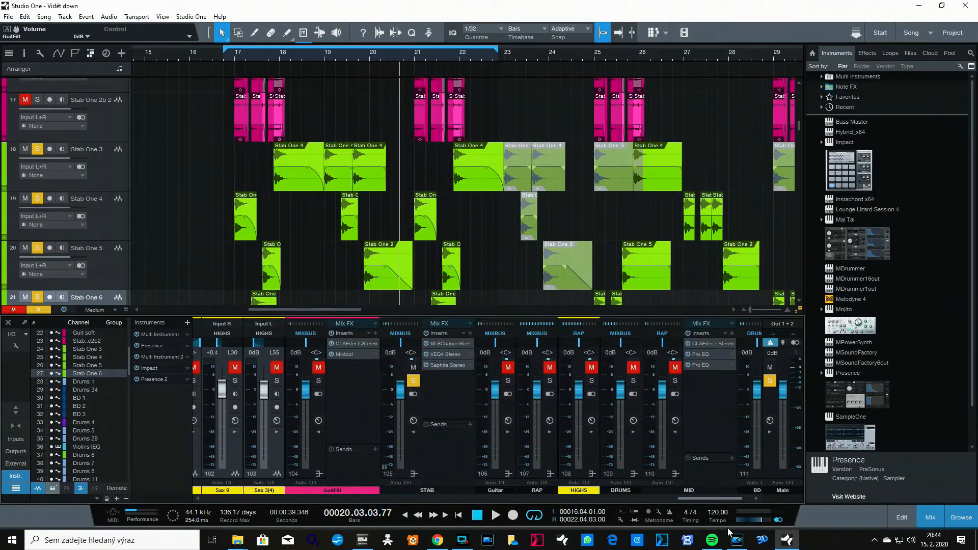
{"action": "left_click", "coordinate": [449, 344]}
{"action": "left_click_drag", "start_coordinate": [556, 103], "coordinate": [532, 138]}
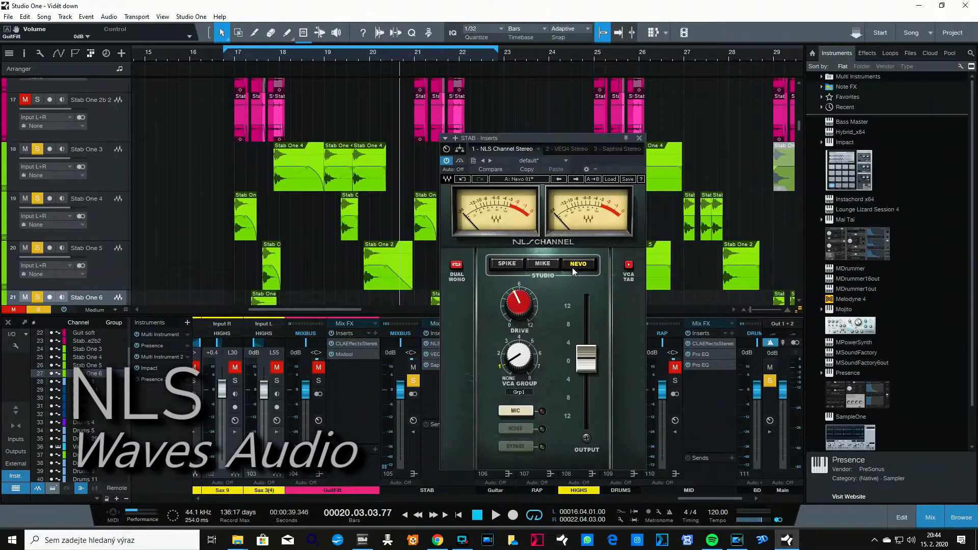
Step: Compare the Spike, Mike and Nevo models in the STAB bus's NLS Channel, finish on Nevo and close the plugin
{"action": "left_click", "coordinate": [504, 264]}
{"action": "left_click", "coordinate": [542, 263]}
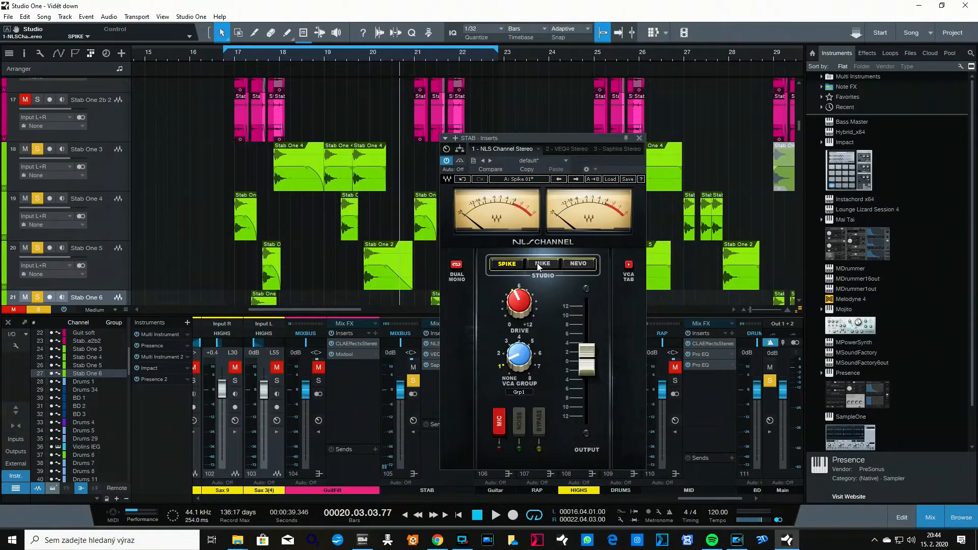
{"action": "left_click", "coordinate": [537, 263]}
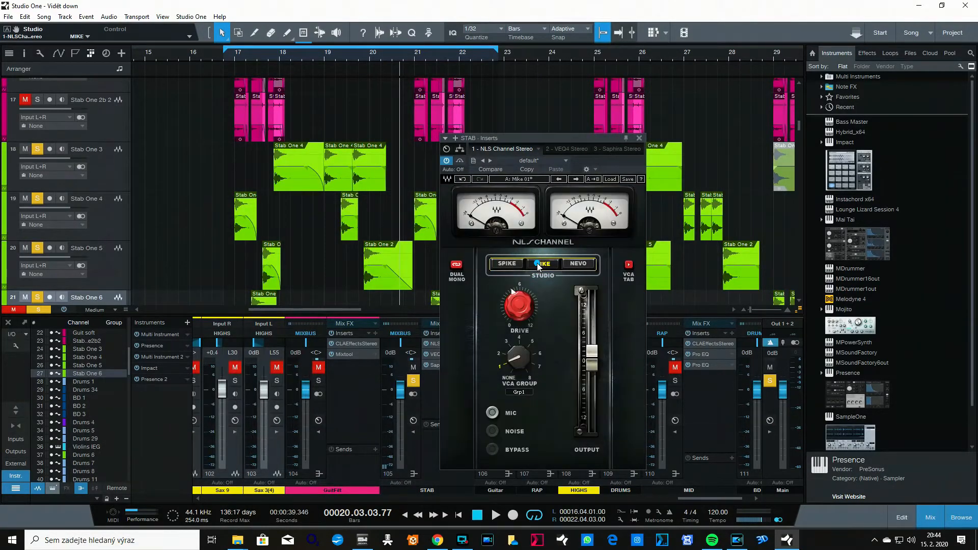
{"action": "left_click", "coordinate": [578, 265]}
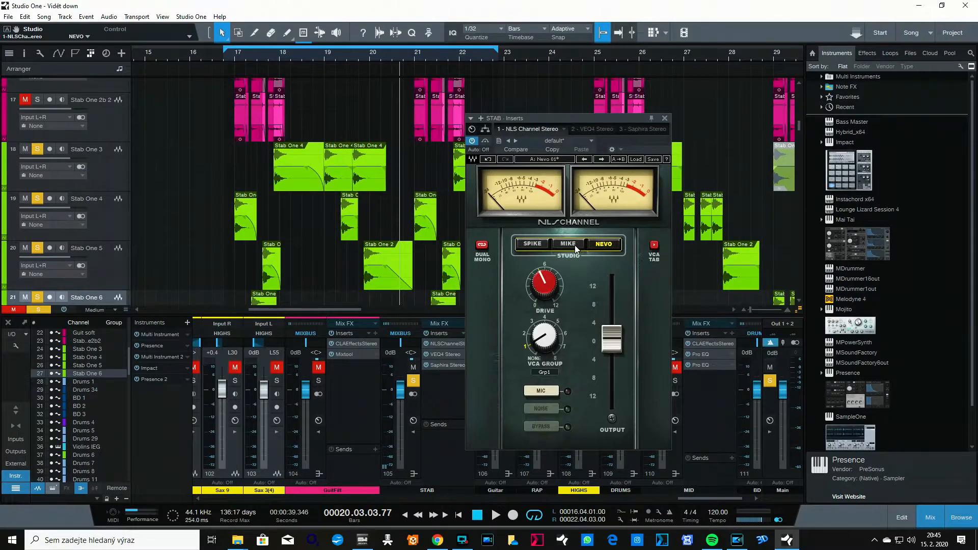
{"action": "left_click", "coordinate": [575, 246]}
{"action": "left_click", "coordinate": [530, 246]}
{"action": "left_click", "coordinate": [563, 247]}
{"action": "left_click", "coordinate": [603, 244]}
{"action": "left_click", "coordinate": [569, 246]}
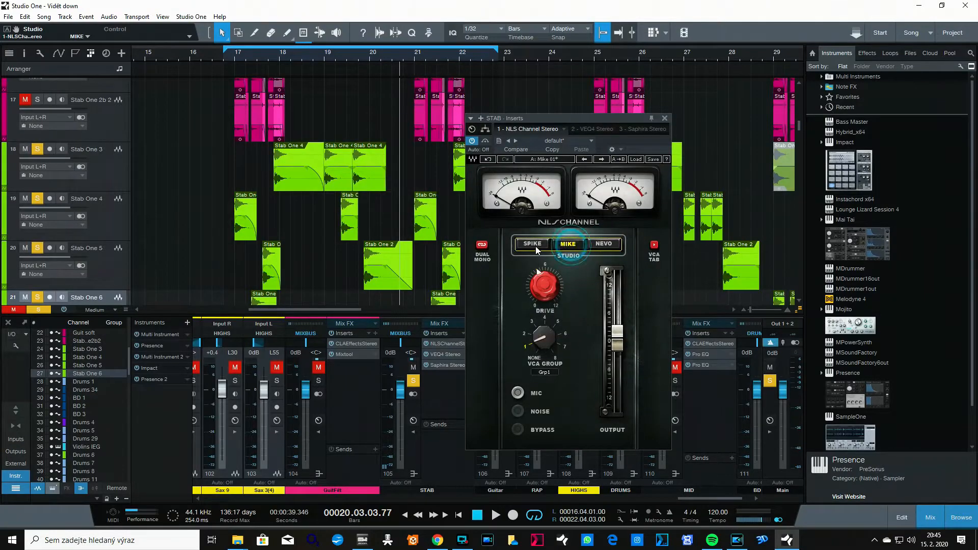
{"action": "left_click", "coordinate": [566, 245]}
{"action": "left_click_drag", "start_coordinate": [597, 132], "coordinate": [572, 138]}
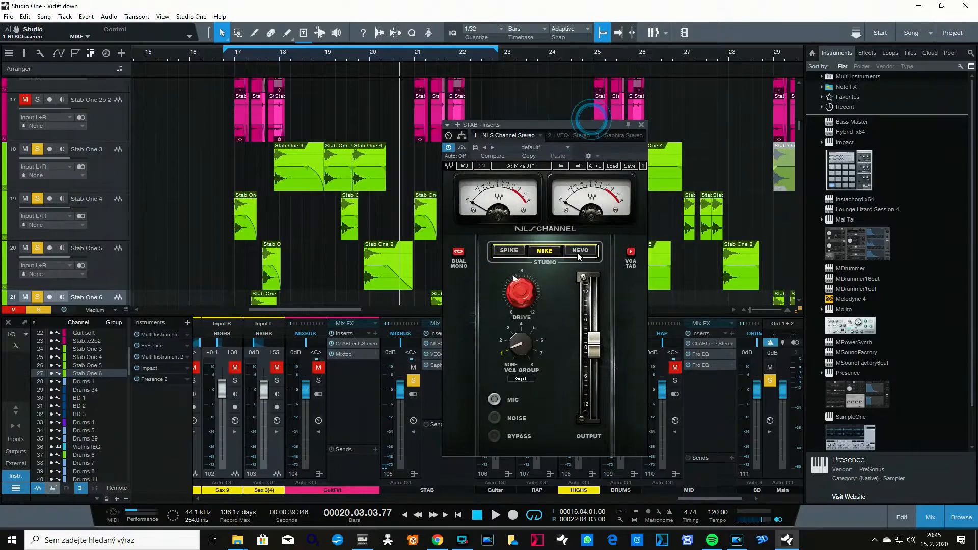
{"action": "left_click", "coordinate": [580, 250]}
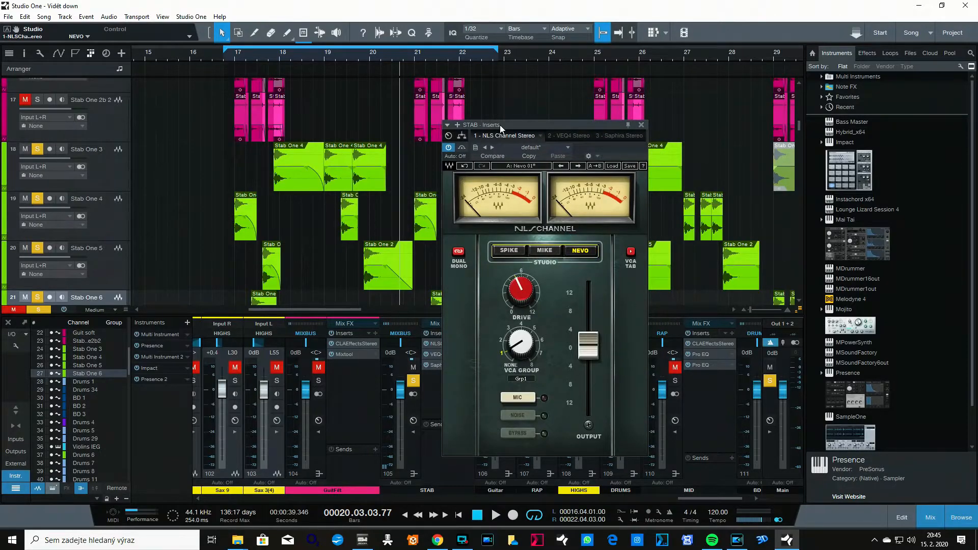
{"action": "left_click", "coordinate": [642, 125]}
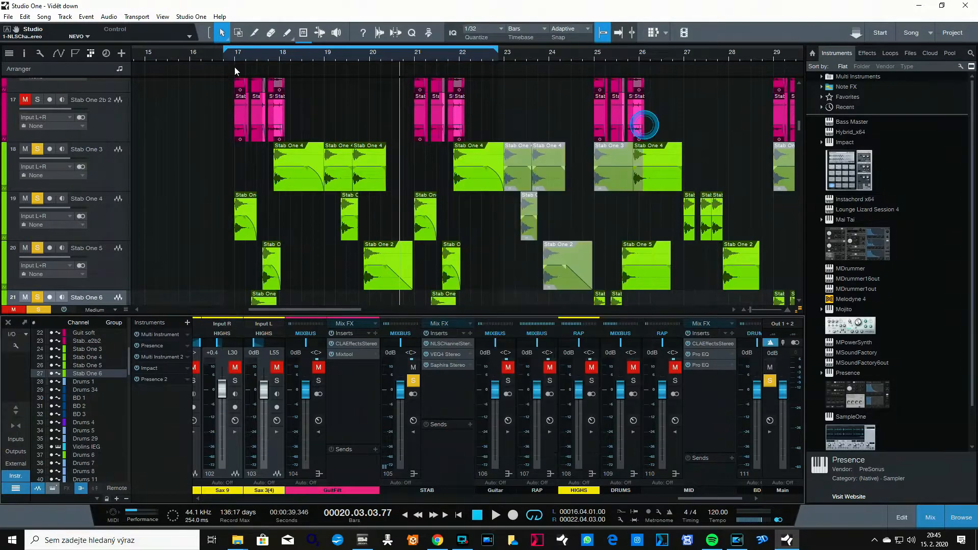
Step: Place the playhead at bar 17 and examine the VEQ4 insert on the STAB bus with its factory presets
{"action": "left_click", "coordinate": [235, 57]}
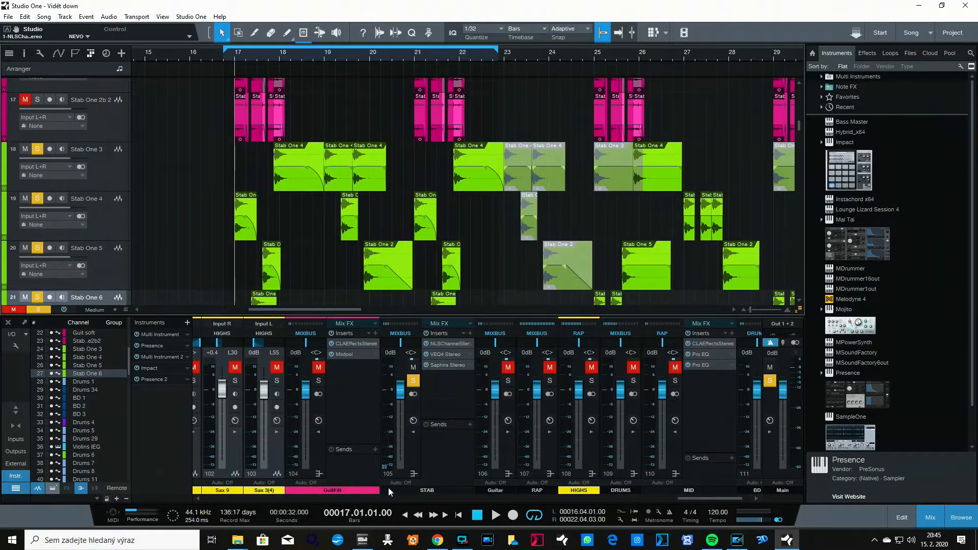
{"action": "double_click", "coordinate": [439, 354]}
{"action": "left_click_drag", "start_coordinate": [503, 319], "coordinate": [488, 176]}
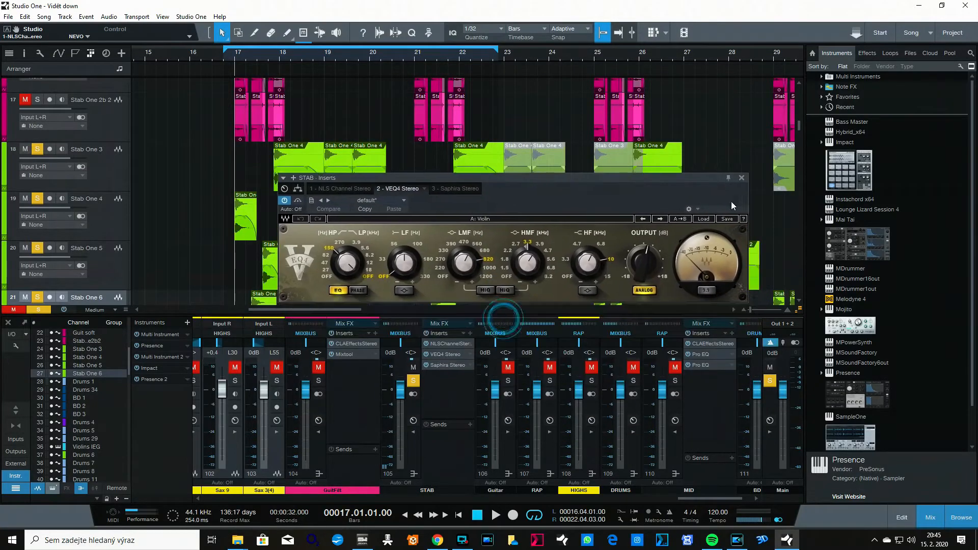
{"action": "left_click", "coordinate": [703, 220]}
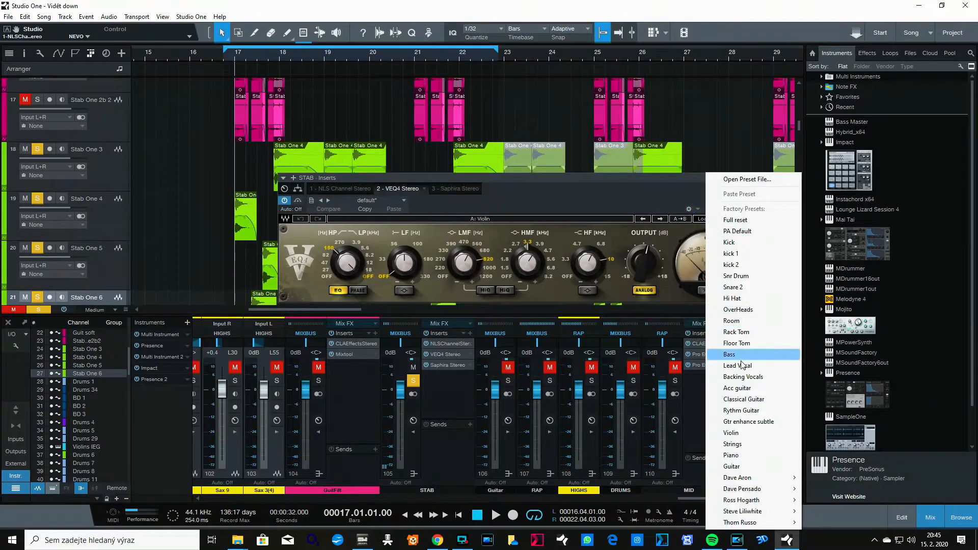
{"action": "left_click", "coordinate": [449, 391]}
Step: Open the Saphira Stereo insert on the STAB bus and set its tape depth to 72.5
{"action": "double_click", "coordinate": [435, 363]}
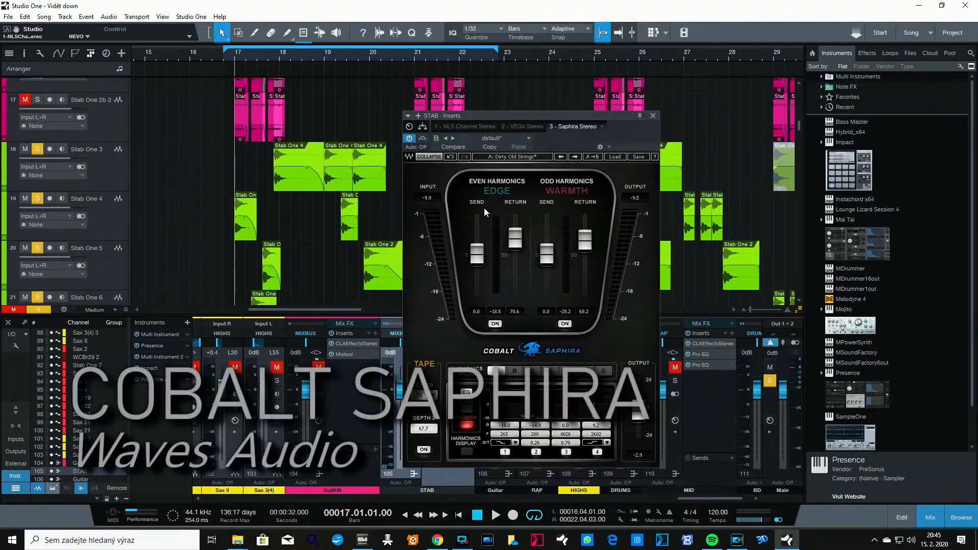
{"action": "left_click_drag", "start_coordinate": [525, 115], "coordinate": [607, 131]}
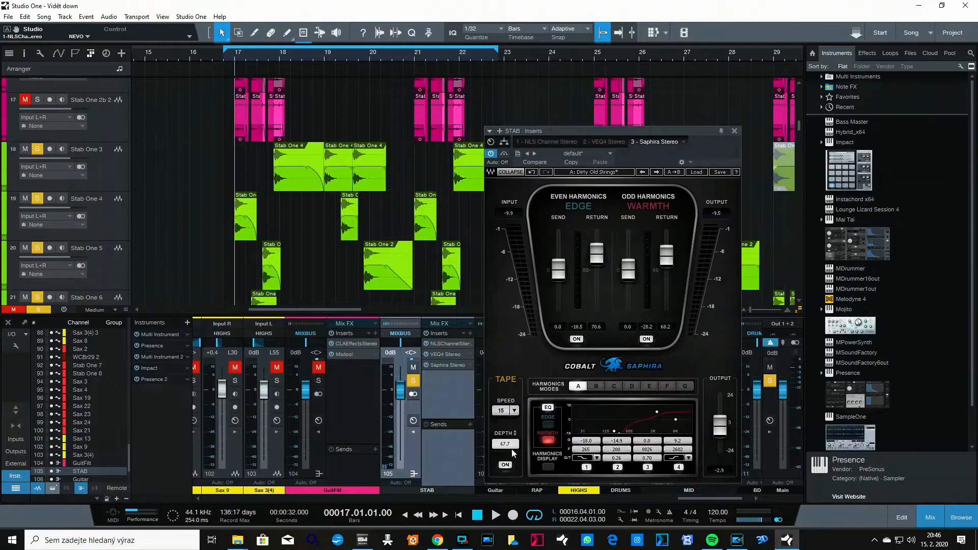
{"action": "left_click", "coordinate": [585, 141]}
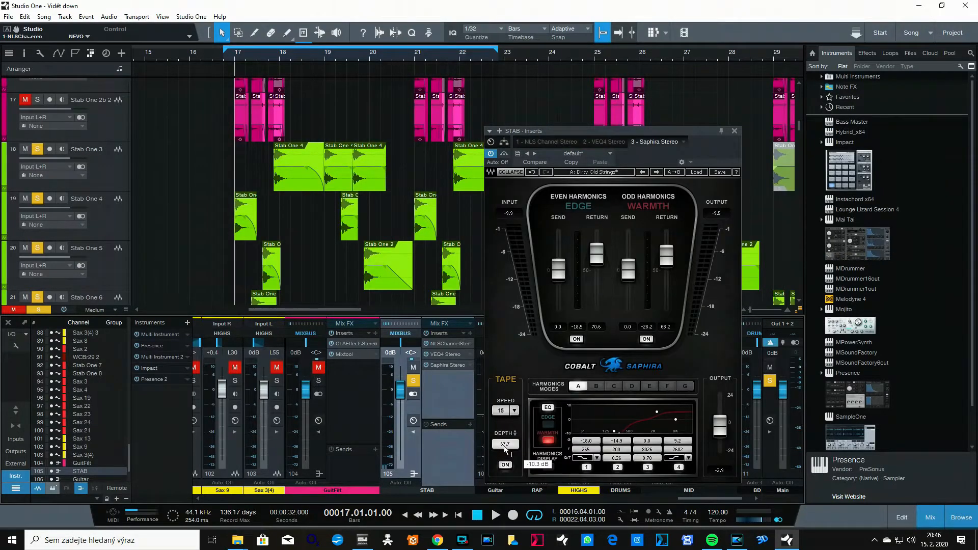
{"action": "left_click_drag", "start_coordinate": [504, 447], "coordinate": [507, 447]}
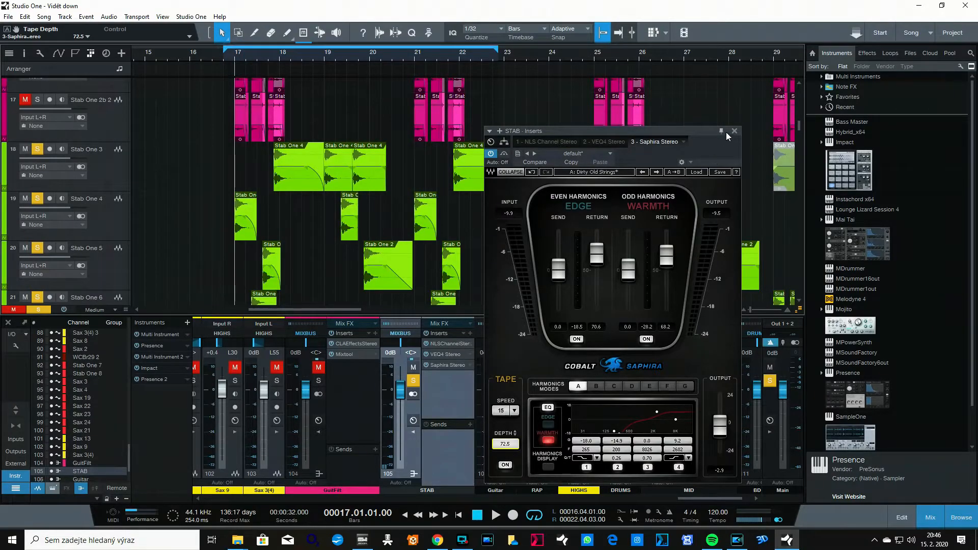
Step: Compare playback of the stabs with Saphira Stereo bypassed and re-enabled, and close the plugin
{"action": "left_click", "coordinate": [427, 365]}
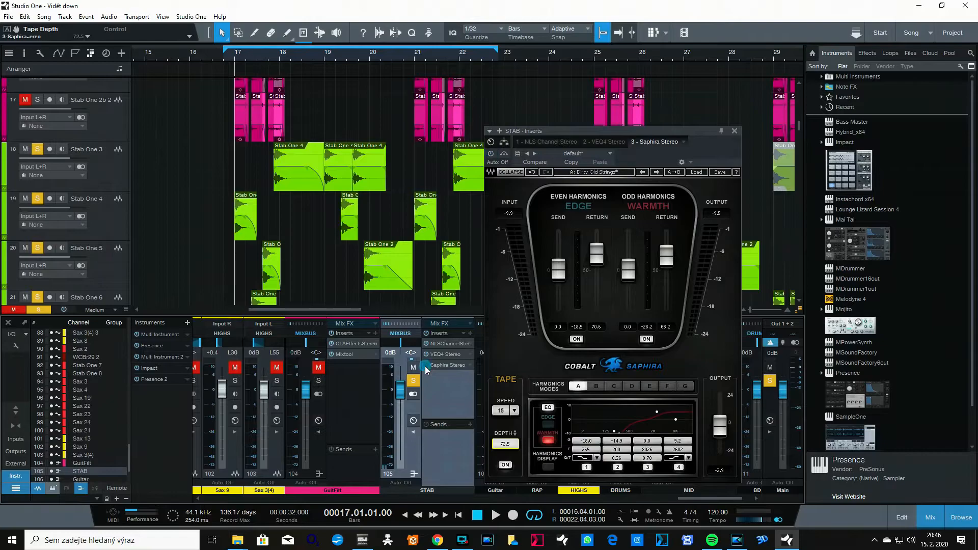
{"action": "key", "text": "space"}
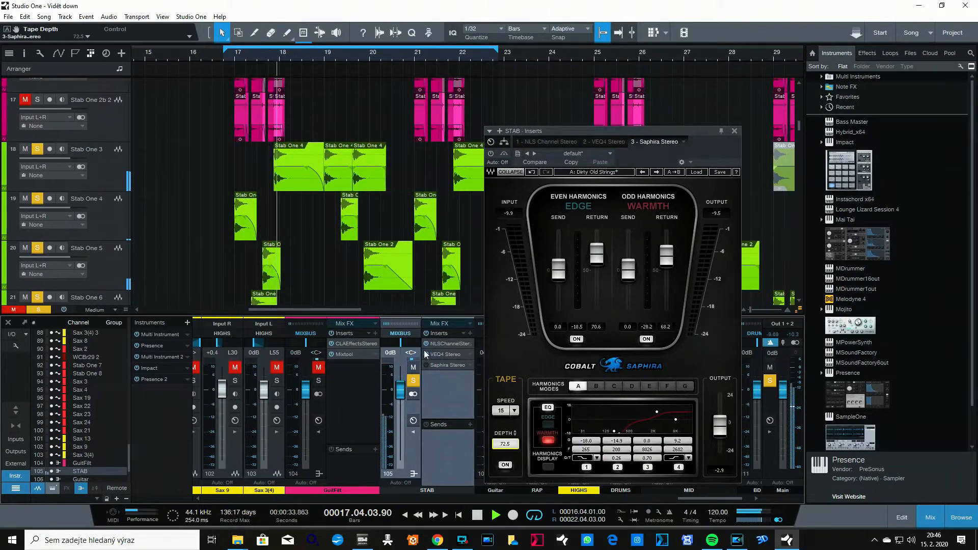
{"action": "key", "text": "space"}
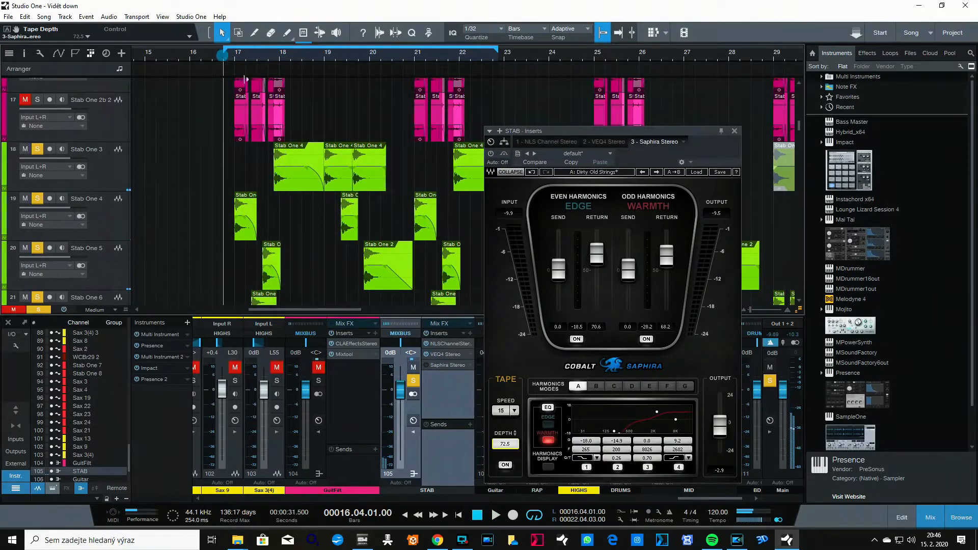
{"action": "left_click", "coordinate": [426, 365]}
{"action": "key", "text": "space"}
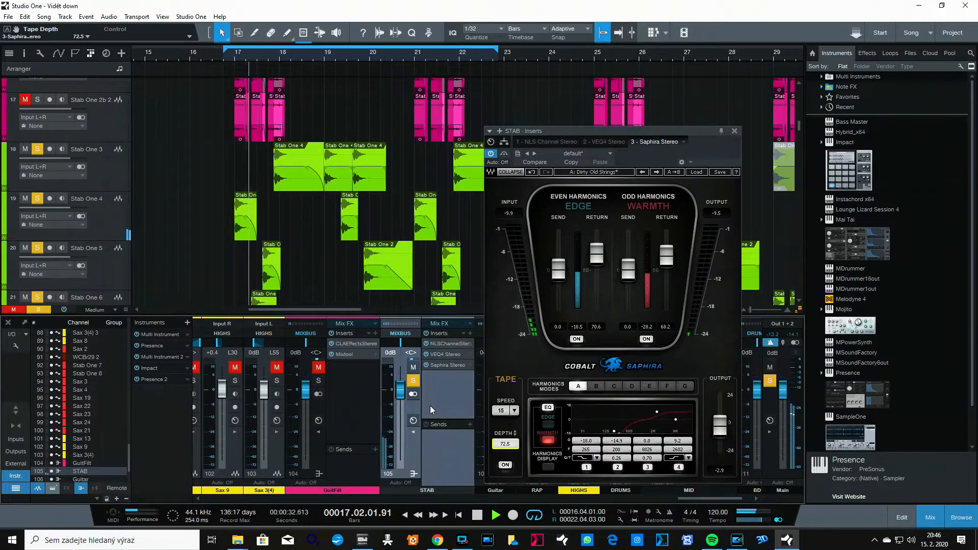
{"action": "key", "text": "space"}
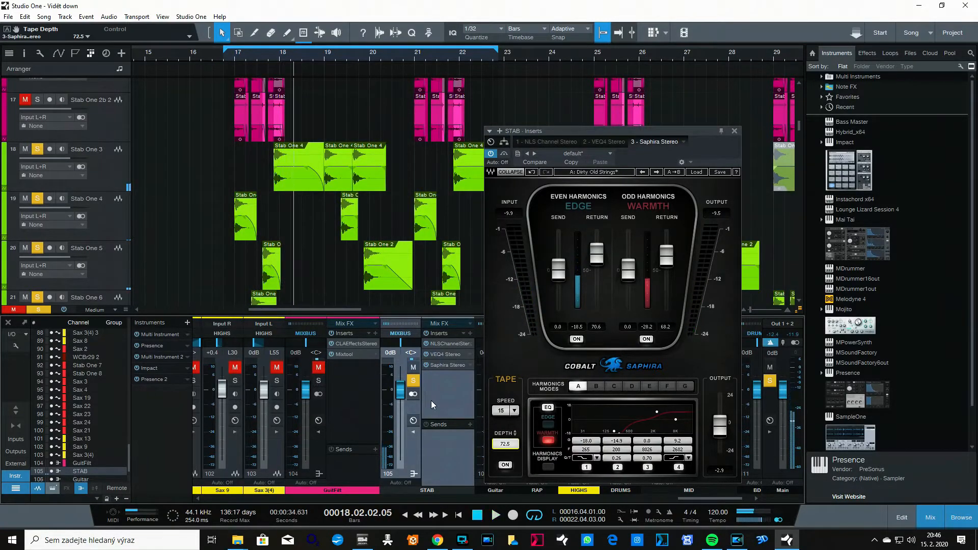
{"action": "left_click", "coordinate": [734, 131]}
Step: Solo the GuitFilt and Guitar buses alongside the STAB bus
{"action": "key", "text": "w"}
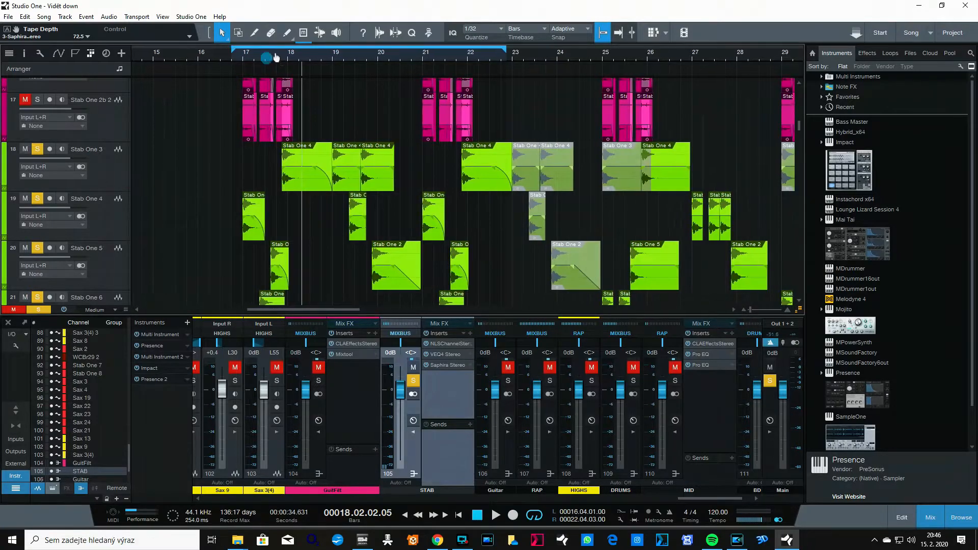
{"action": "left_click", "coordinate": [269, 61]}
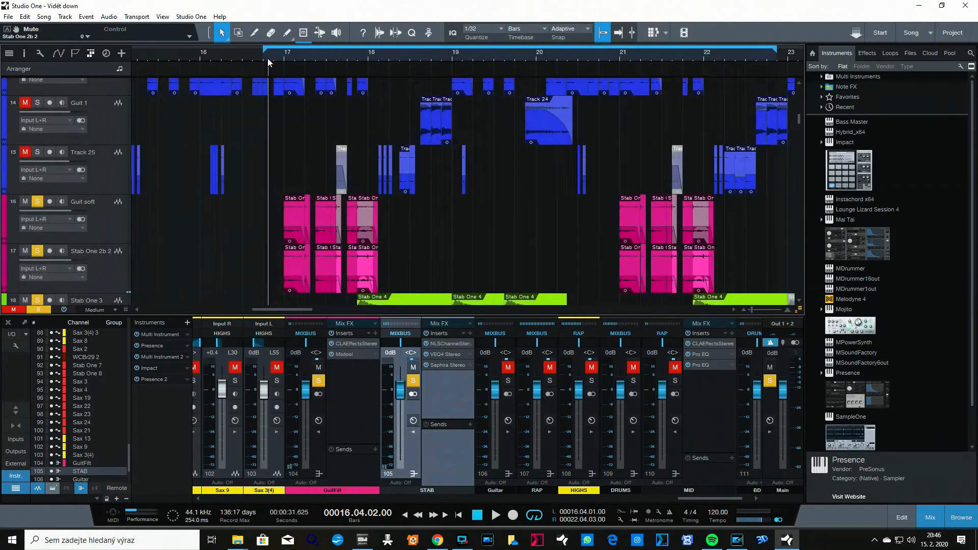
{"action": "left_click_drag", "start_coordinate": [279, 57], "coordinate": [274, 41]}
{"action": "scroll", "coordinate": [298, 67], "scroll_direction": "down", "scroll_amount": 2}
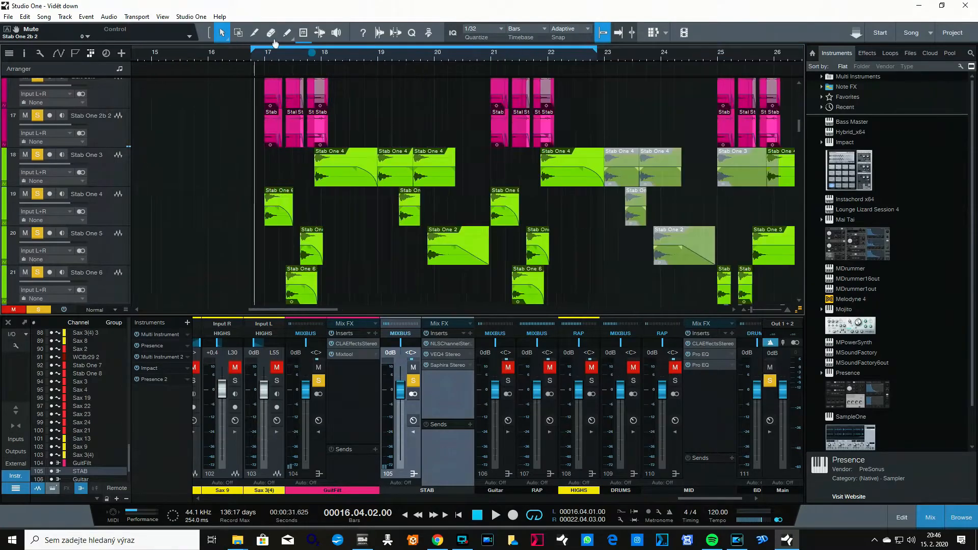
{"action": "scroll", "coordinate": [181, 197], "scroll_direction": "up", "scroll_amount": 3}
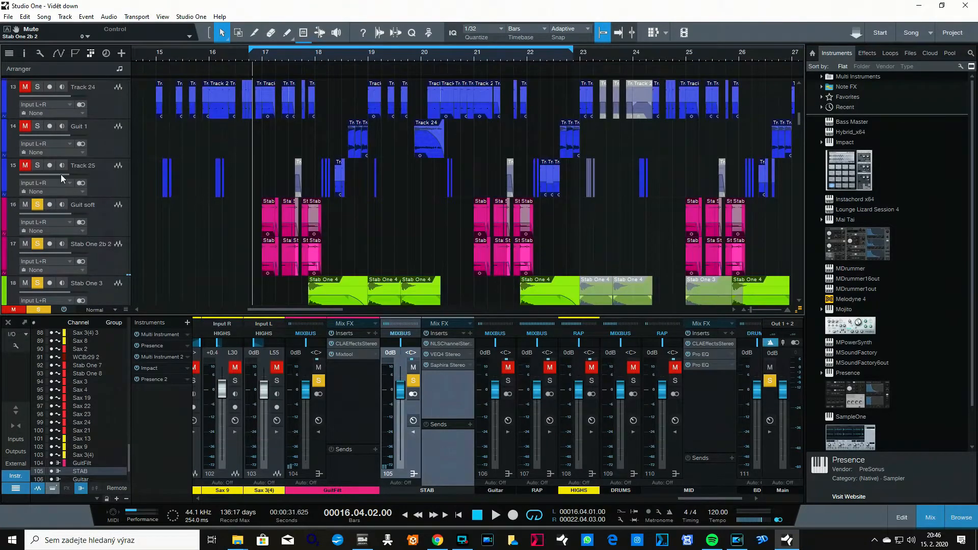
{"action": "left_click", "coordinate": [508, 380]}
Step: Play the soloed guitar and stab tracks together from just before bar 17 to about bar 22
{"action": "left_click", "coordinate": [242, 57]}
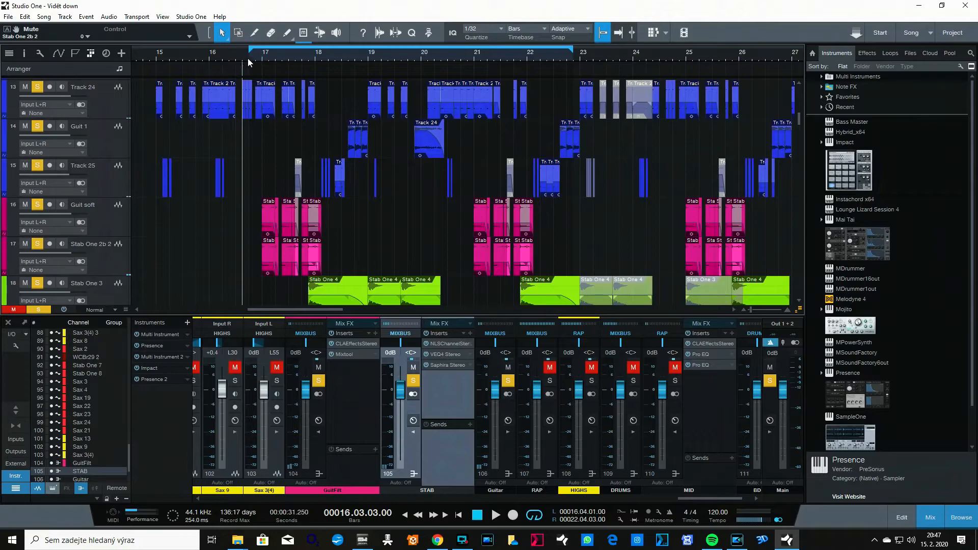
{"action": "key", "text": "space"}
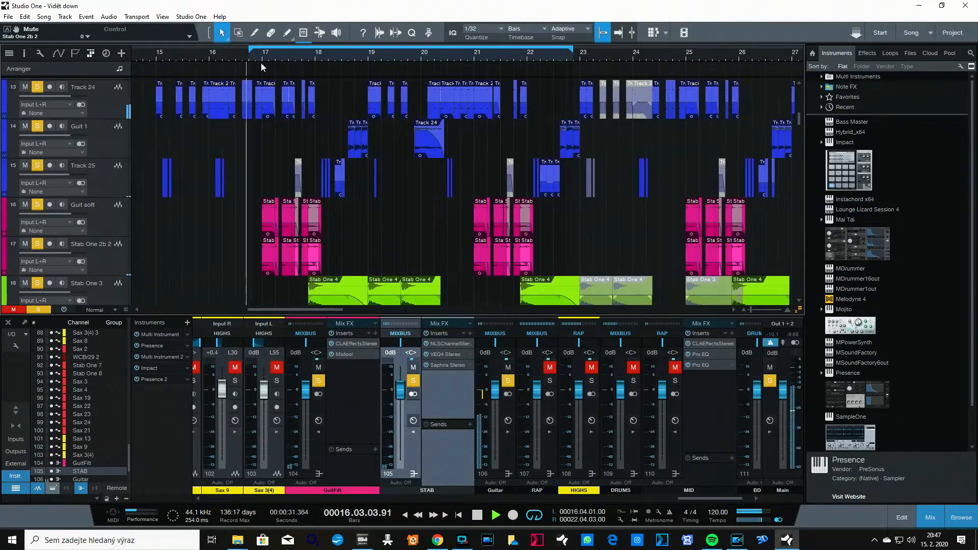
{"action": "scroll", "coordinate": [281, 58], "scroll_direction": "left", "scroll_amount": 1}
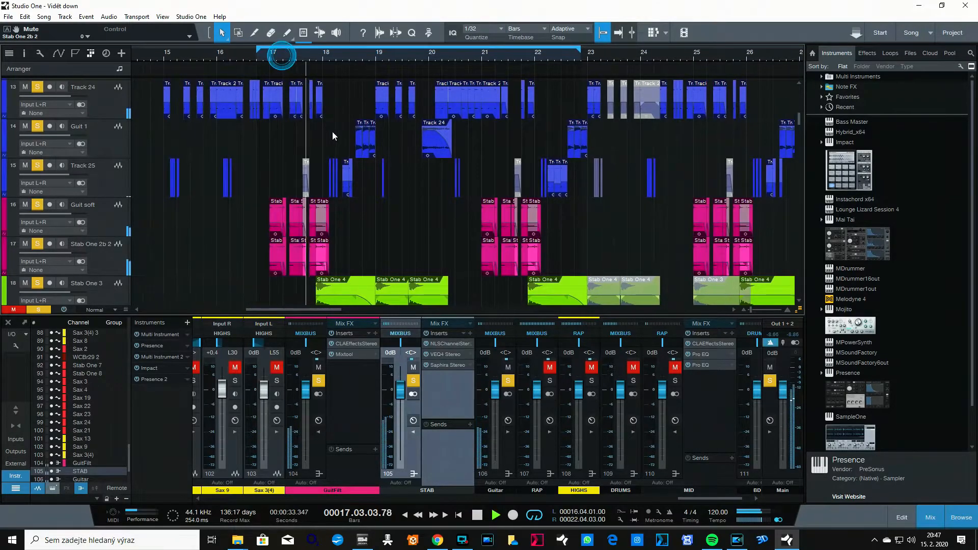
{"action": "scroll", "coordinate": [335, 134], "scroll_direction": "down", "scroll_amount": 1}
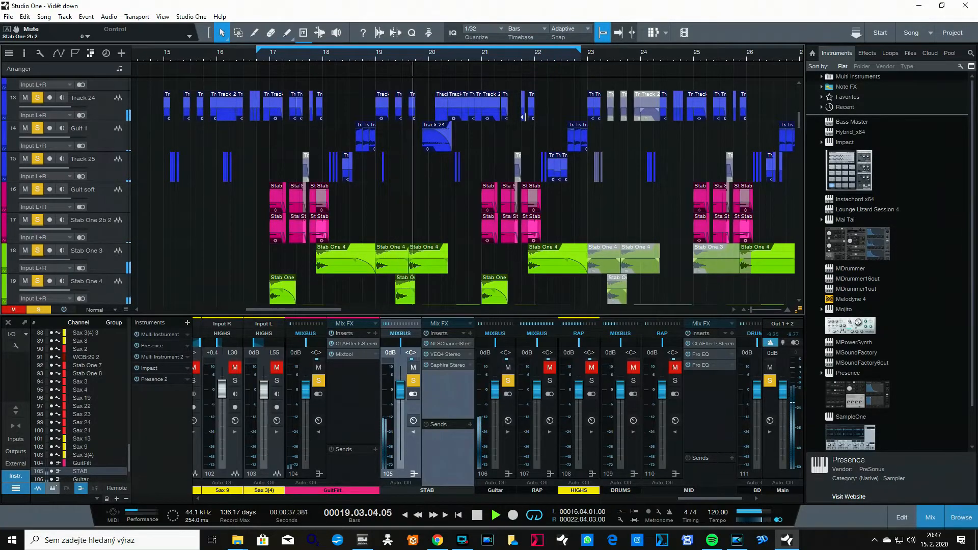
{"action": "scroll", "coordinate": [506, 188], "scroll_direction": "down", "scroll_amount": 2}
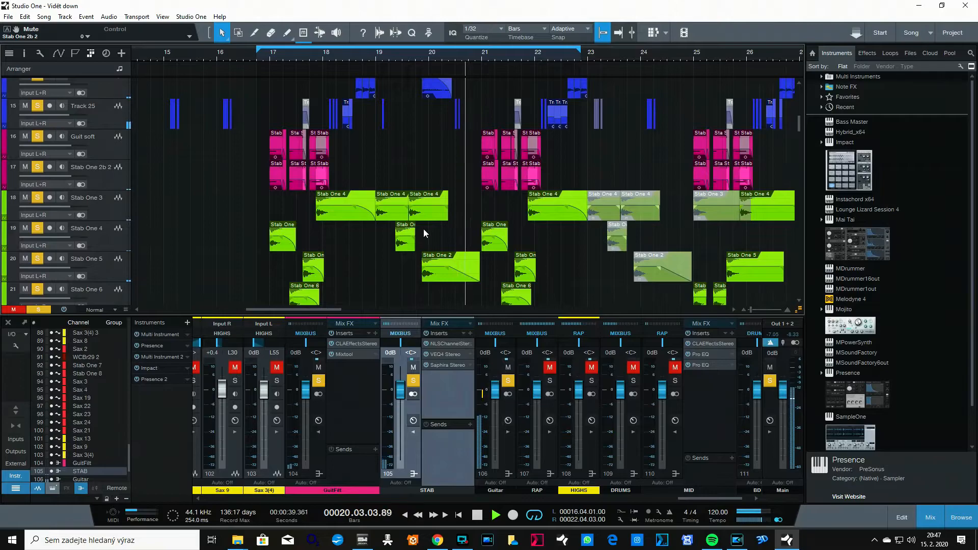
{"action": "scroll", "coordinate": [424, 227], "scroll_direction": "down", "scroll_amount": 9}
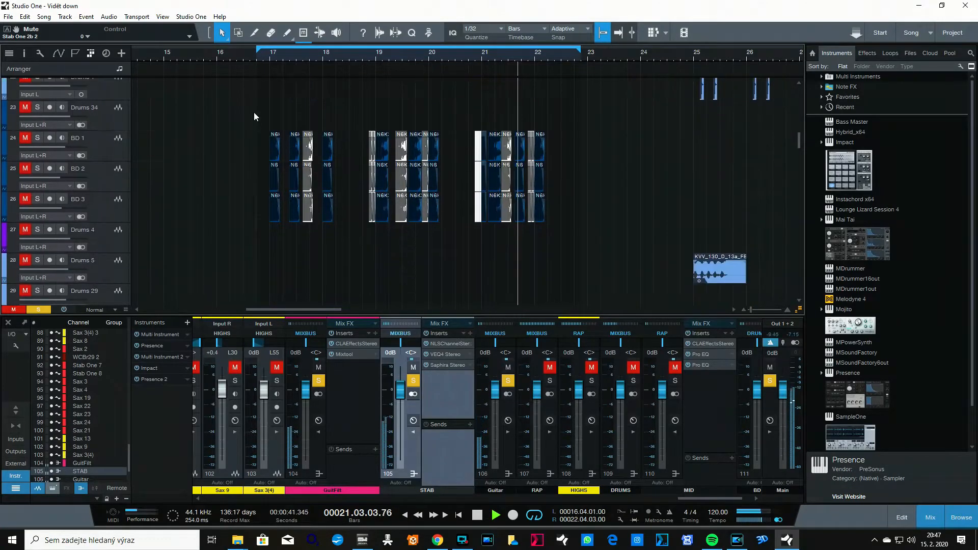
{"action": "key", "text": "space"}
Step: Solo the bass drum tracks BD 1, BD 2 and BD 3
{"action": "left_click", "coordinate": [37, 138]}
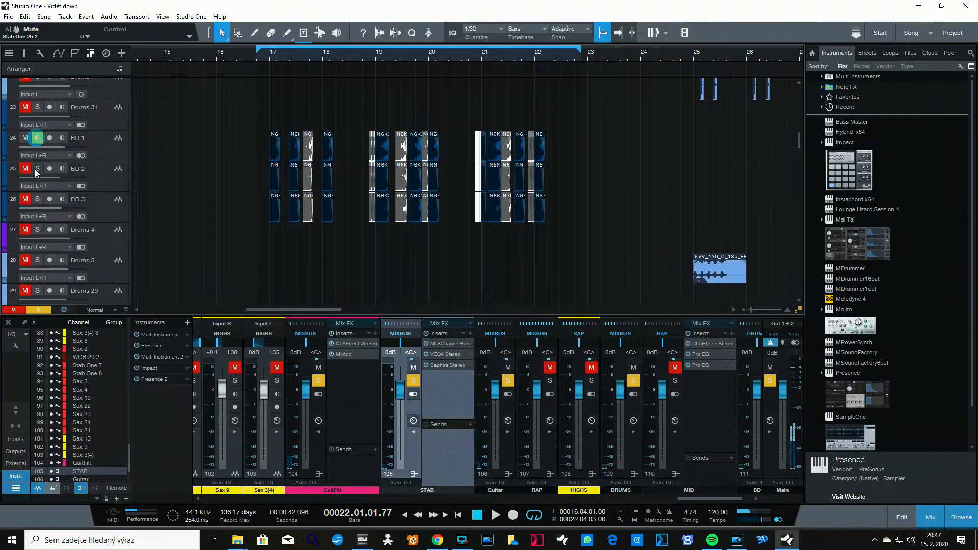
{"action": "left_click", "coordinate": [38, 168]}
{"action": "left_click", "coordinate": [37, 198]}
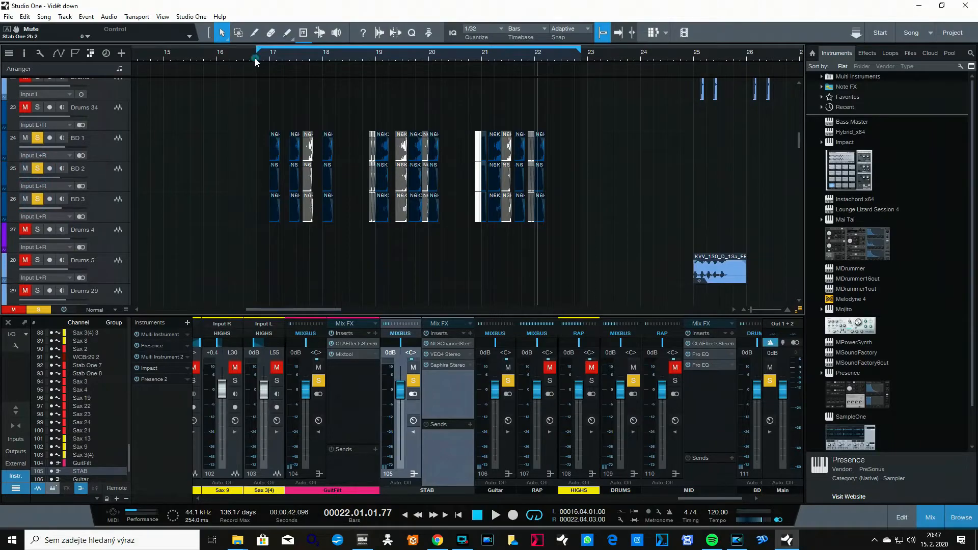
Step: Place the playback cursor just before bar 17 and select the first N6K20 clip on BD 1
{"action": "left_click", "coordinate": [254, 58]}
{"action": "mouse_move", "coordinate": [270, 59]}
{"action": "left_mouse_down"}
{"action": "mouse_move", "coordinate": [279, 70]}
{"action": "mouse_move", "coordinate": [280, 54]}
{"action": "left_mouse_up"}
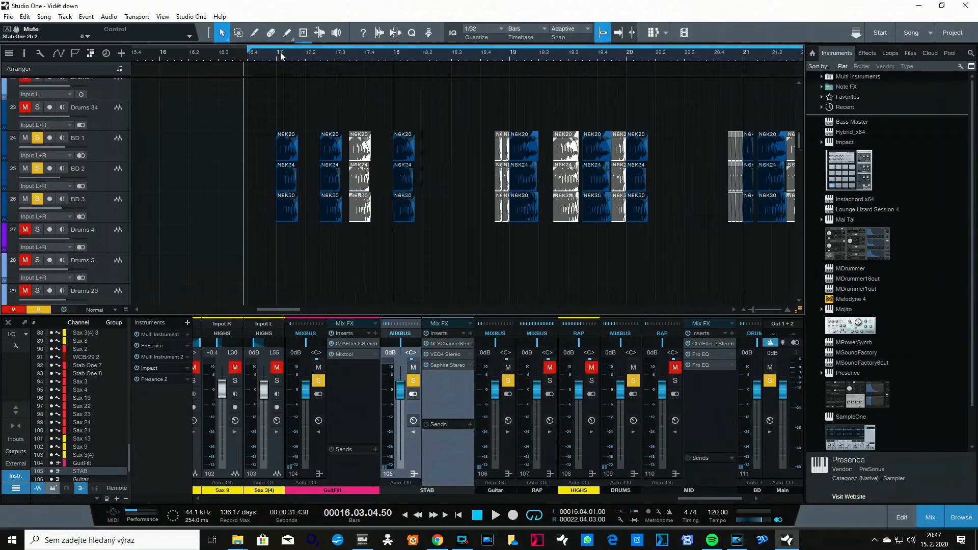
{"action": "scroll", "coordinate": [270, 150], "scroll_direction": "up", "scroll_amount": 4}
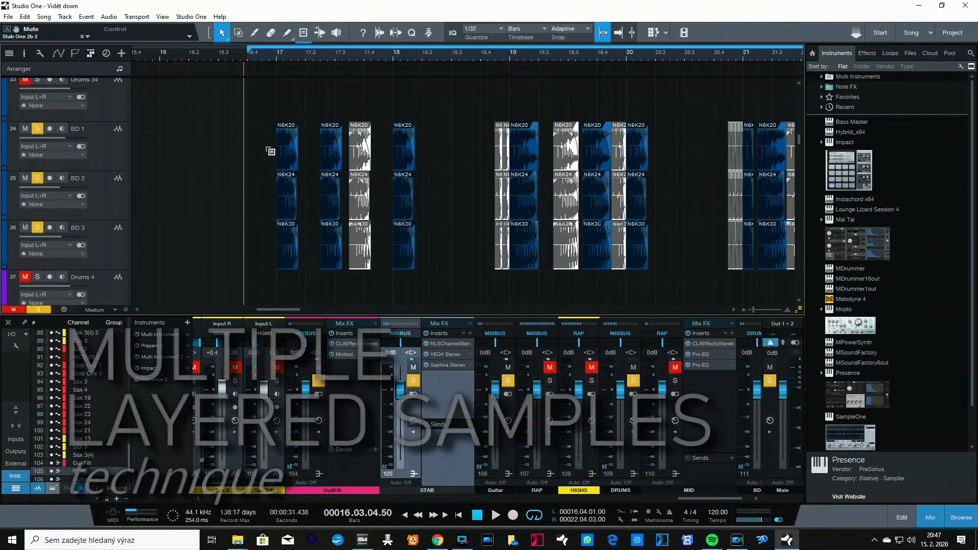
{"action": "left_click_drag", "start_coordinate": [276, 56], "coordinate": [205, 91]}
{"action": "scroll", "coordinate": [201, 102], "scroll_direction": "down", "scroll_amount": 2}
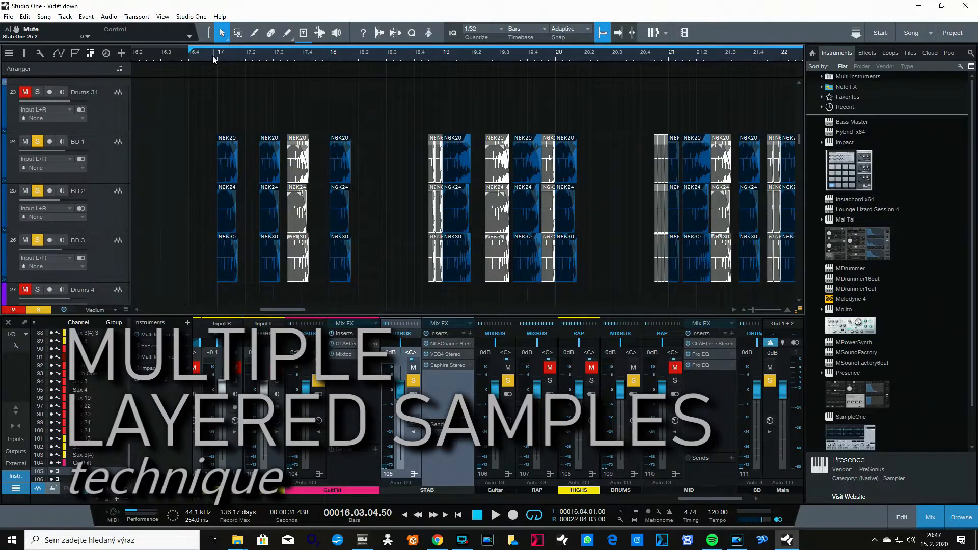
{"action": "left_click_drag", "start_coordinate": [214, 58], "coordinate": [207, 102]}
{"action": "left_click", "coordinate": [206, 164]}
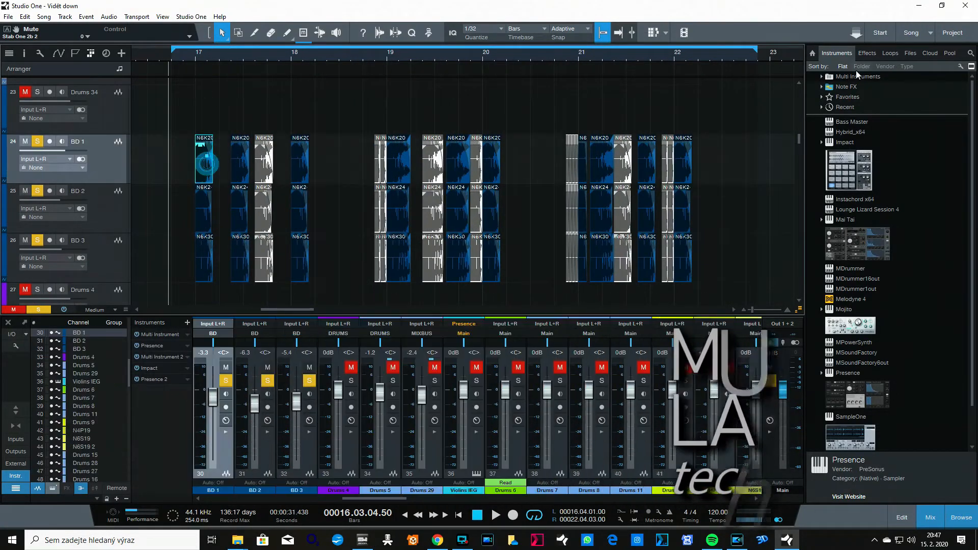
Step: Look through the loop categories, drive volumes and sample folders for the source of the bass drum samples
{"action": "left_click", "coordinate": [909, 53]}
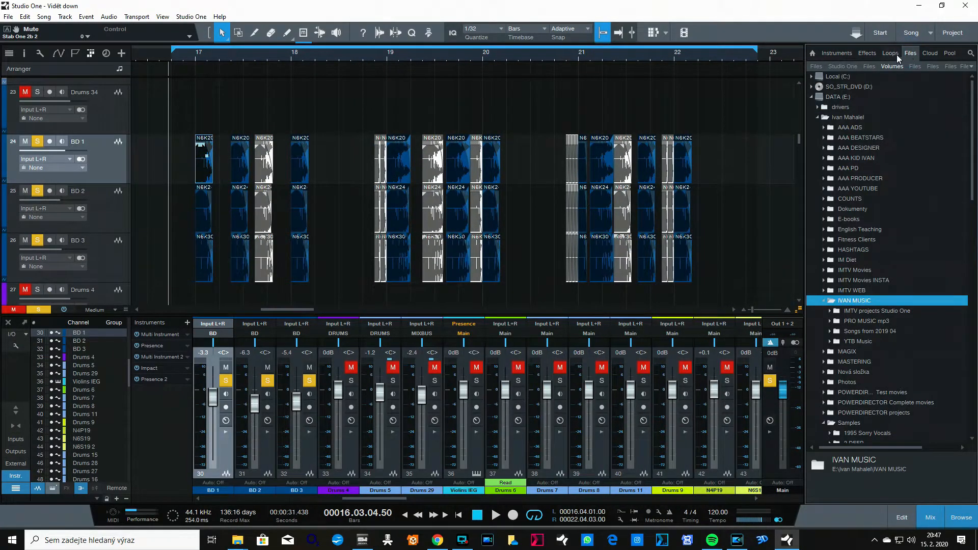
{"action": "left_click", "coordinate": [891, 53]}
{"action": "left_click", "coordinate": [912, 66]}
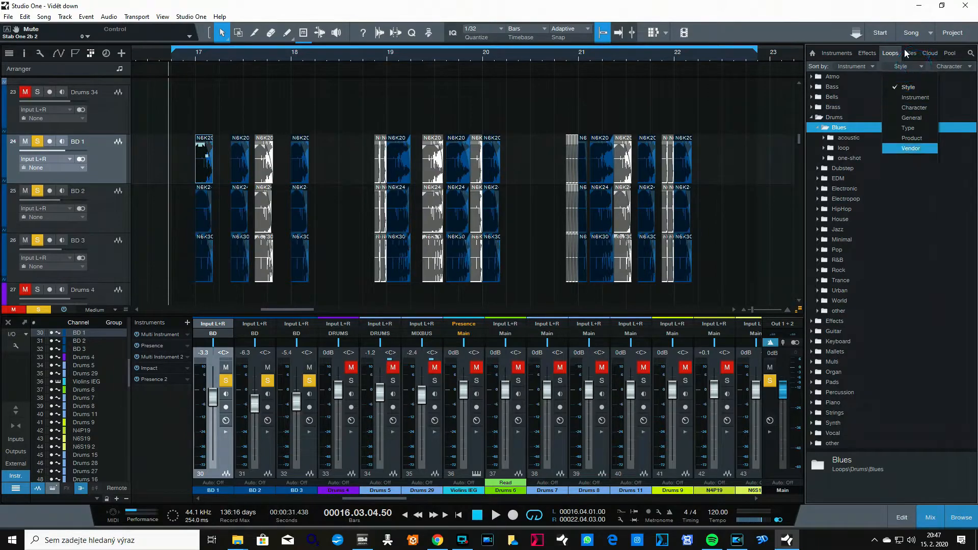
{"action": "left_click", "coordinate": [906, 53]}
{"action": "left_click", "coordinate": [911, 53]}
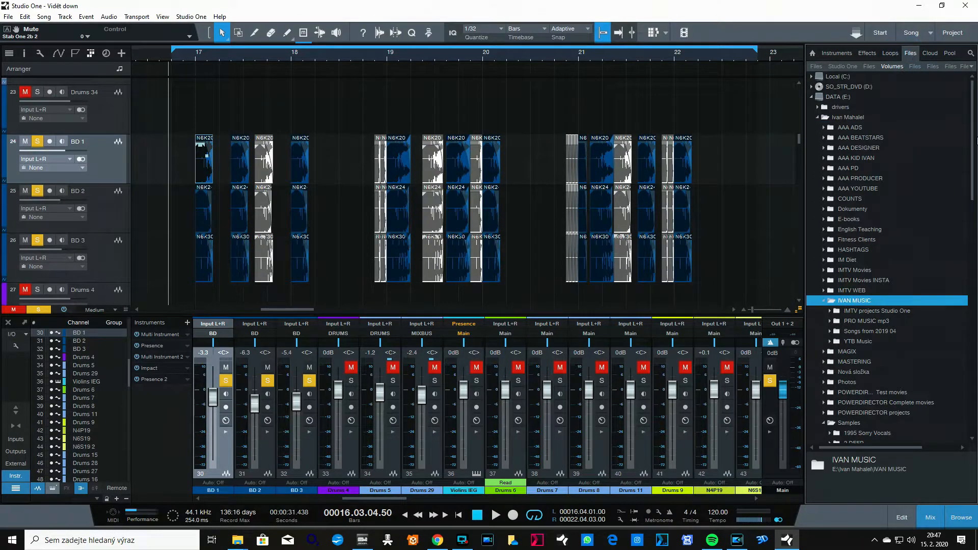
{"action": "left_click_drag", "start_coordinate": [976, 142], "coordinate": [972, 378]}
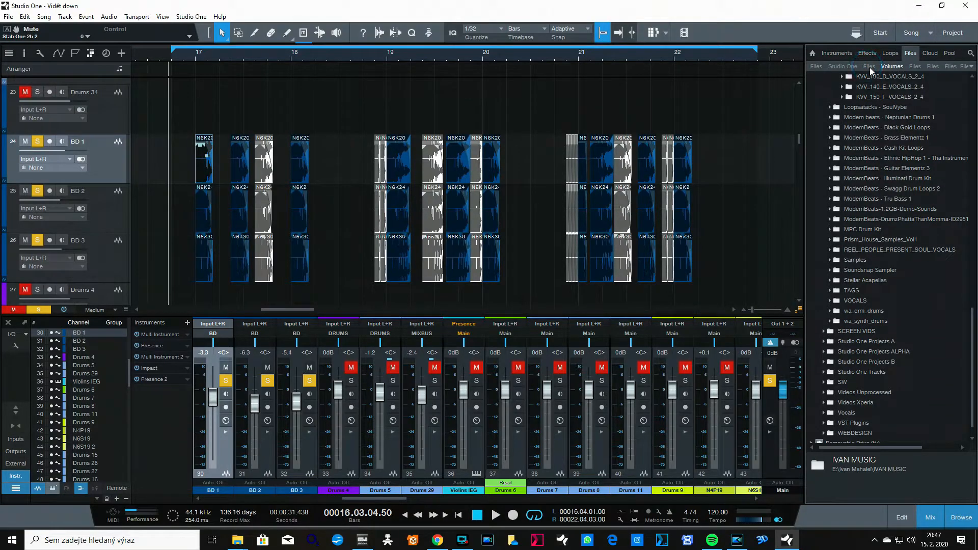
{"action": "left_click", "coordinate": [912, 67]}
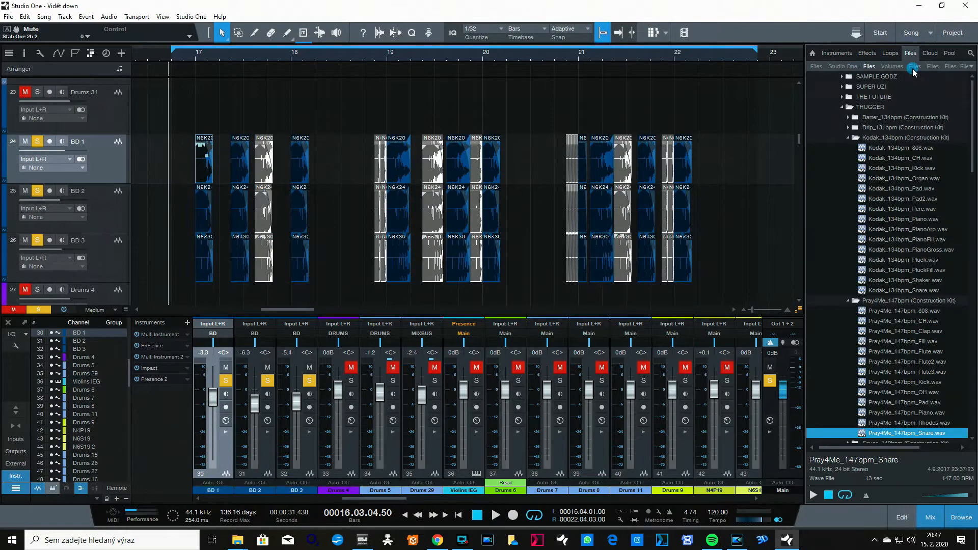
{"action": "left_click", "coordinate": [870, 66]}
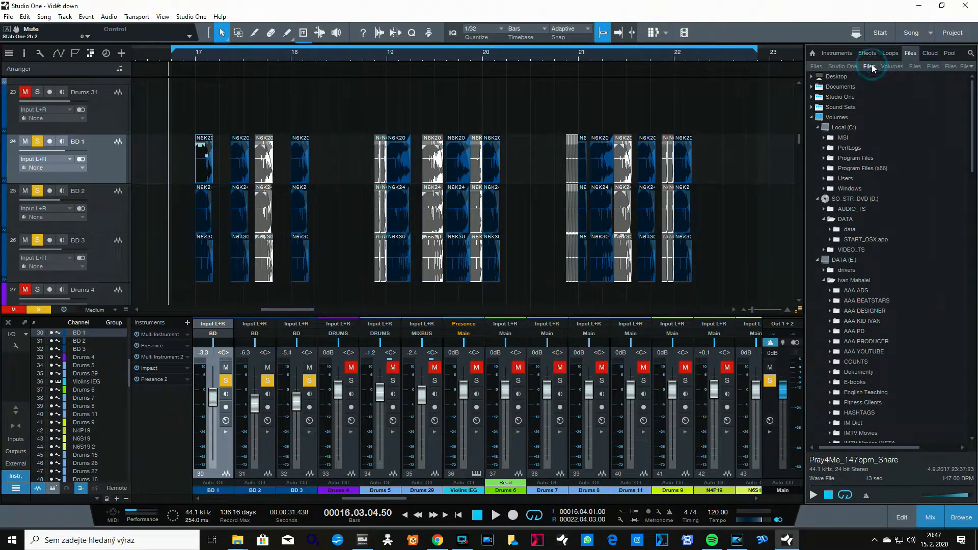
{"action": "left_click_drag", "start_coordinate": [973, 107], "coordinate": [973, 214]}
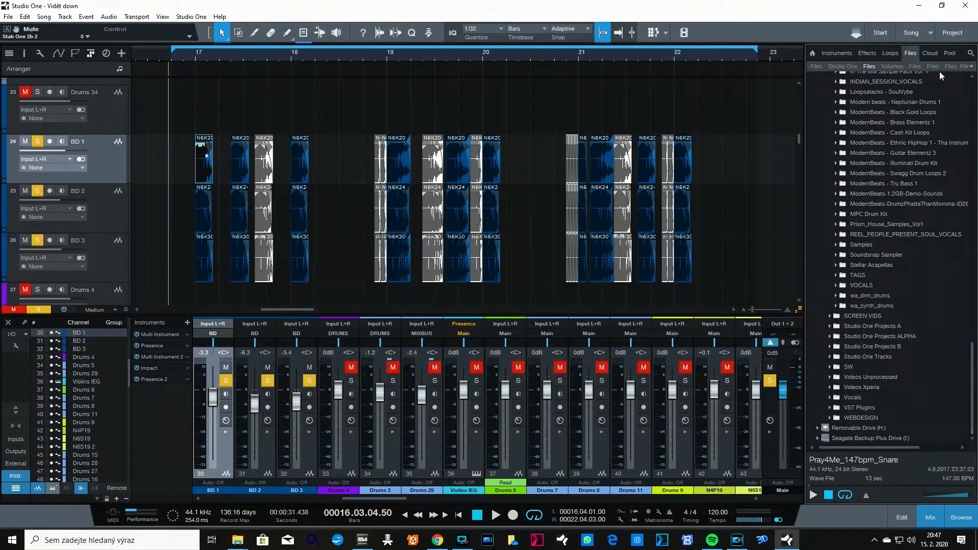
Step: Find the Modern beats - Neptunian Drums 1 folder among the sample packs and expand it
{"action": "left_click", "coordinate": [915, 67]}
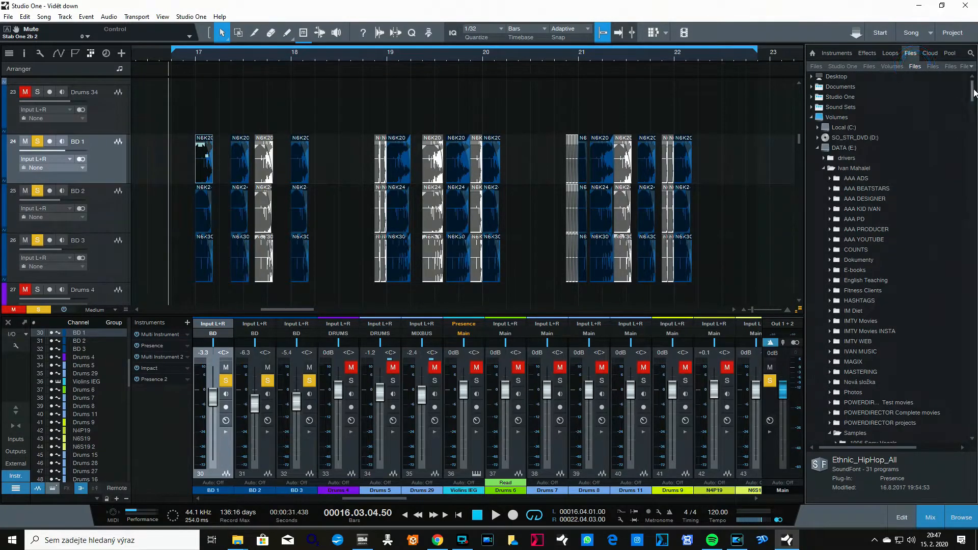
{"action": "left_click_drag", "start_coordinate": [974, 92], "coordinate": [975, 251]}
{"action": "scroll", "coordinate": [906, 249], "scroll_direction": "down", "scroll_amount": 2}
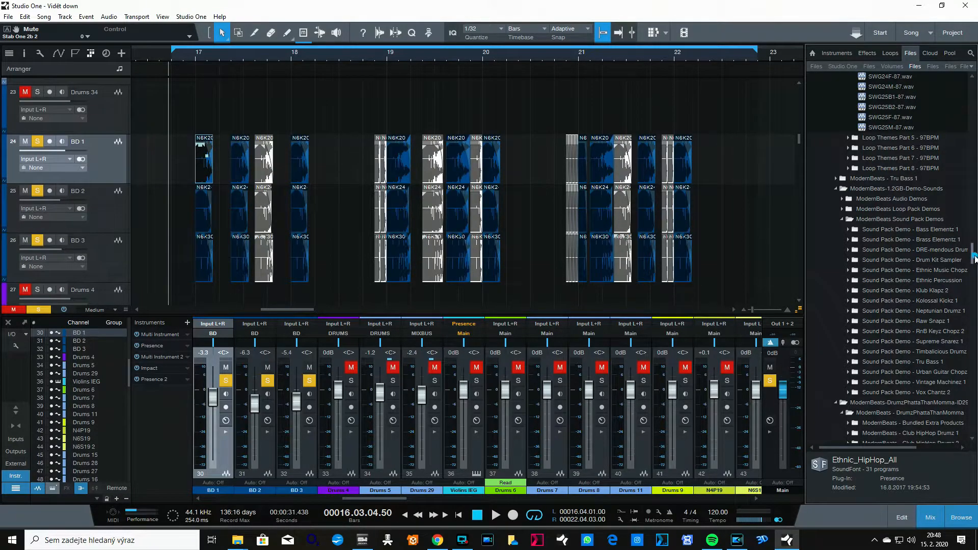
{"action": "left_click_drag", "start_coordinate": [974, 257], "coordinate": [972, 223]}
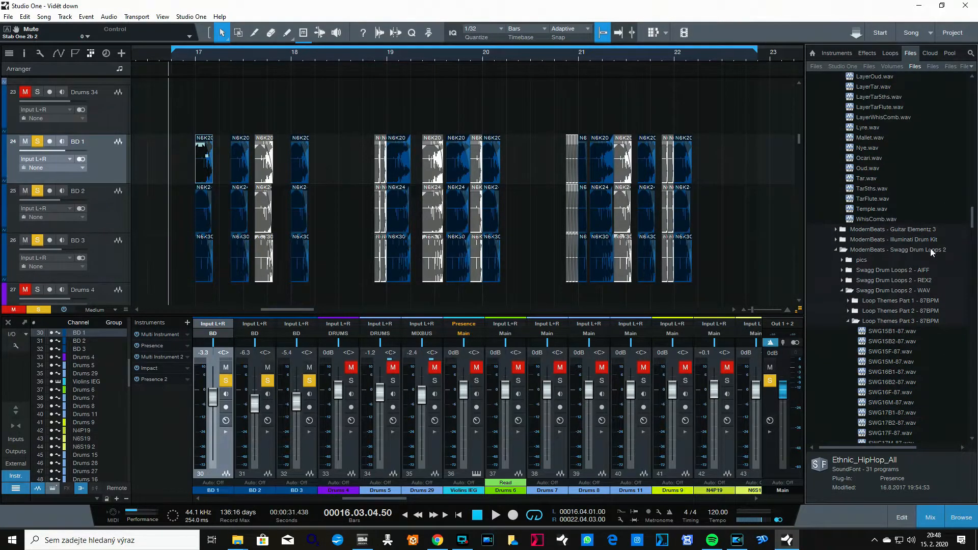
{"action": "left_click_drag", "start_coordinate": [972, 219], "coordinate": [969, 115]}
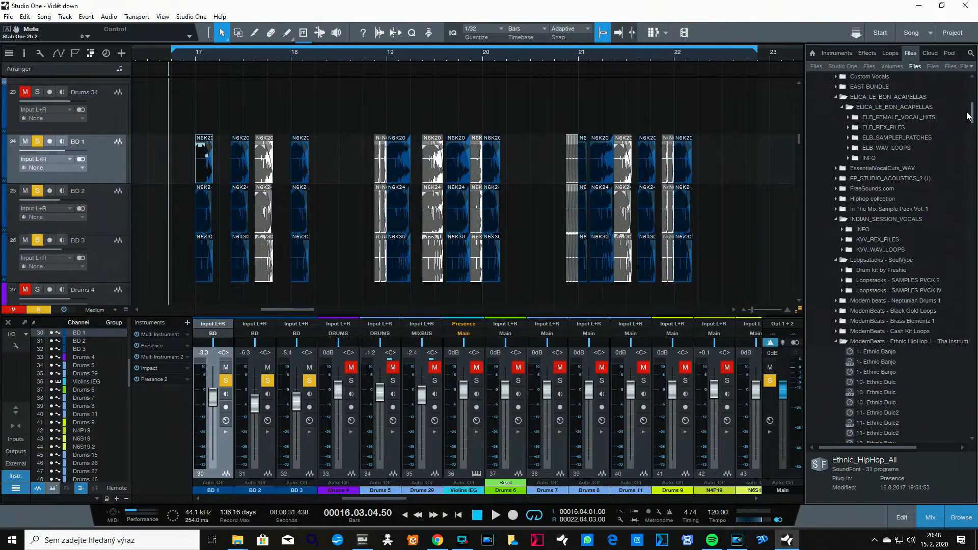
{"action": "double_click", "coordinate": [850, 301]}
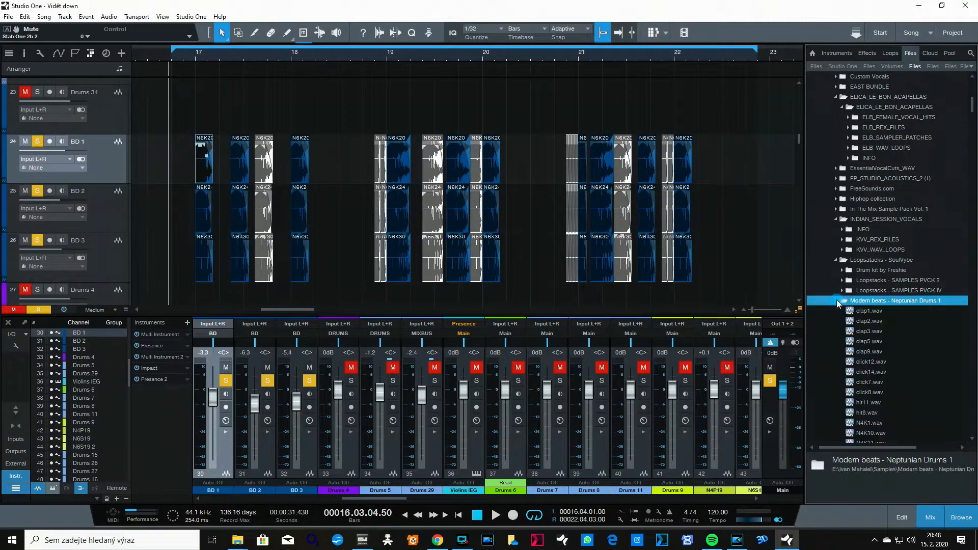
Step: Preview the kick sample N4K12.wav and lower the preview volume slightly
{"action": "scroll", "coordinate": [855, 322], "scroll_direction": "down", "scroll_amount": 3}
{"action": "left_click", "coordinate": [871, 351]}
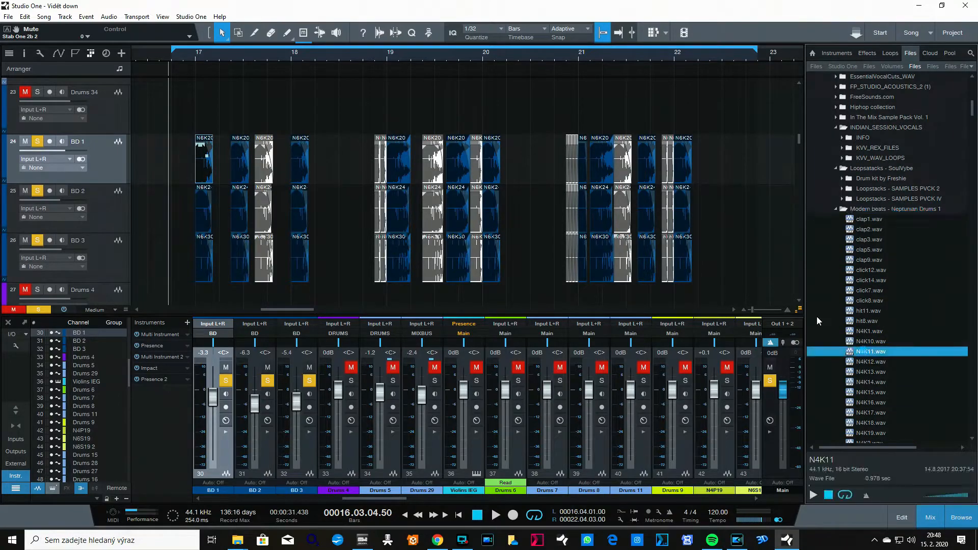
{"action": "left_click", "coordinate": [862, 361]}
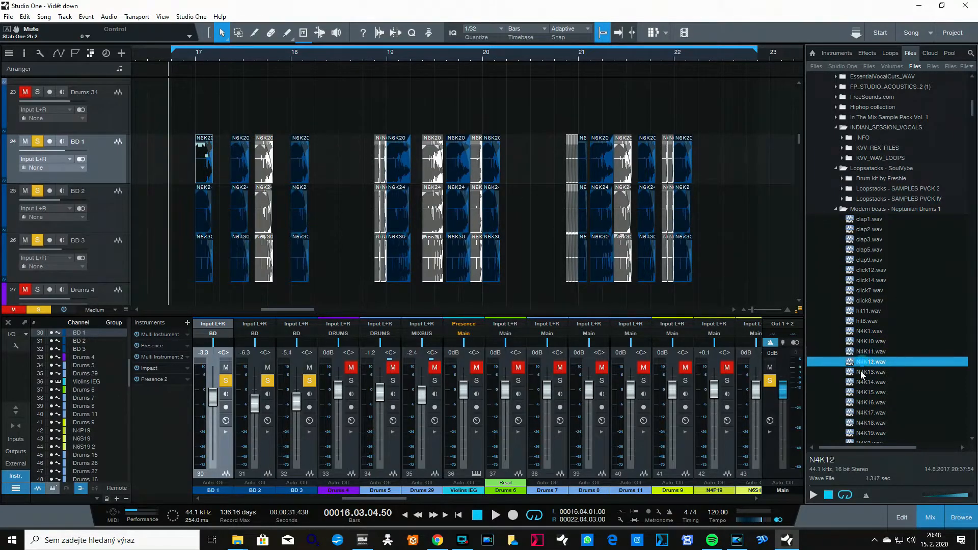
{"action": "left_click", "coordinate": [814, 496]}
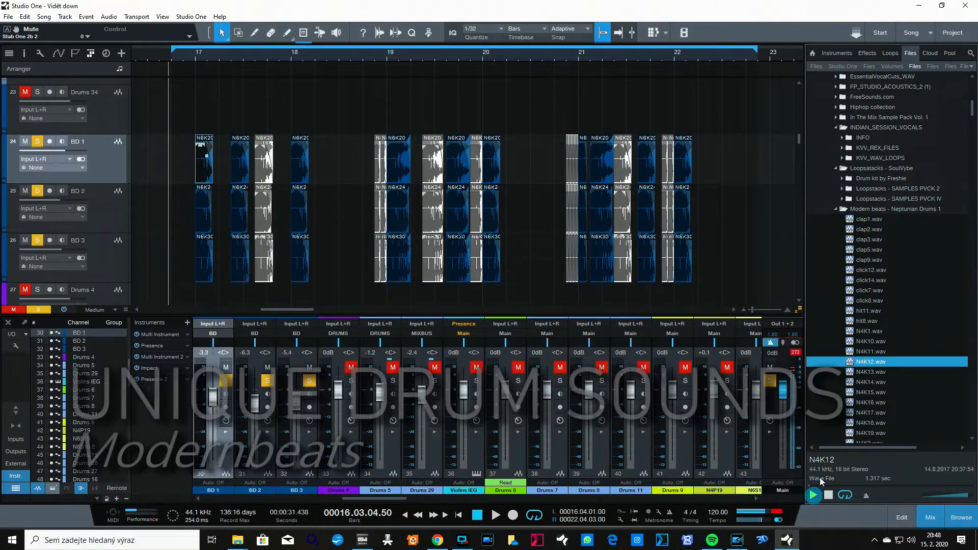
{"action": "left_click_drag", "start_coordinate": [964, 495], "coordinate": [960, 496]}
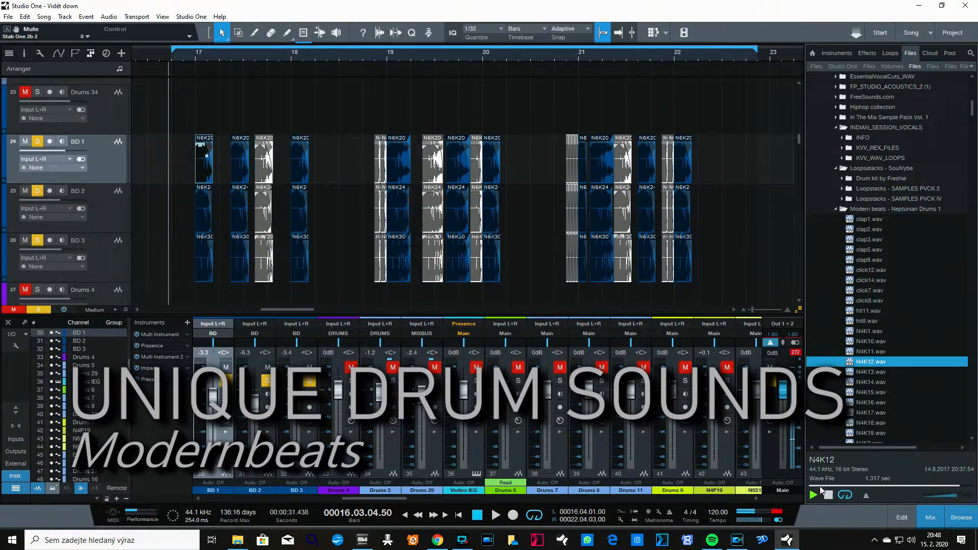
Step: Audition the kick samples N4K16, N4K15, N4K10, N4K17 and N4K20 from the Neptunian Drums folder
{"action": "left_click", "coordinate": [871, 402]}
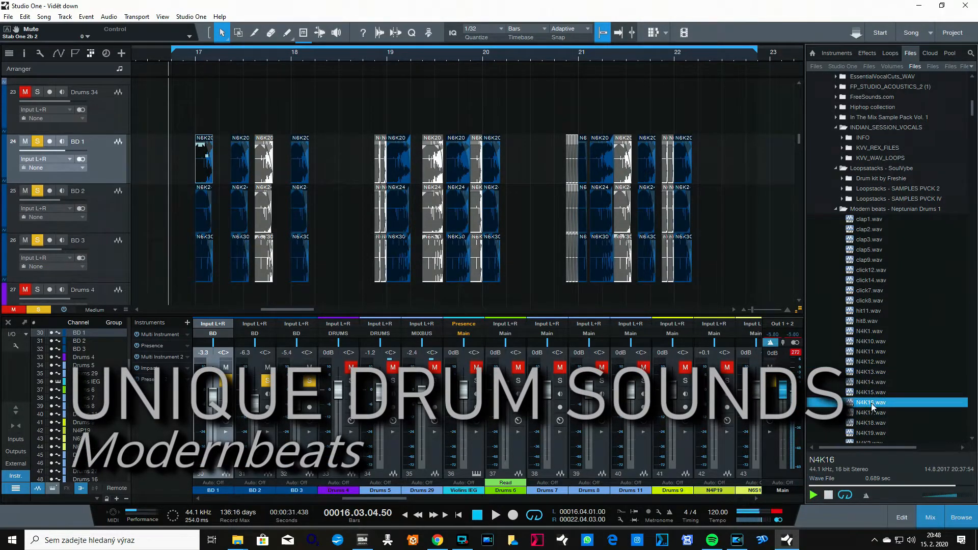
{"action": "left_click", "coordinate": [873, 393]}
{"action": "left_click", "coordinate": [871, 344]}
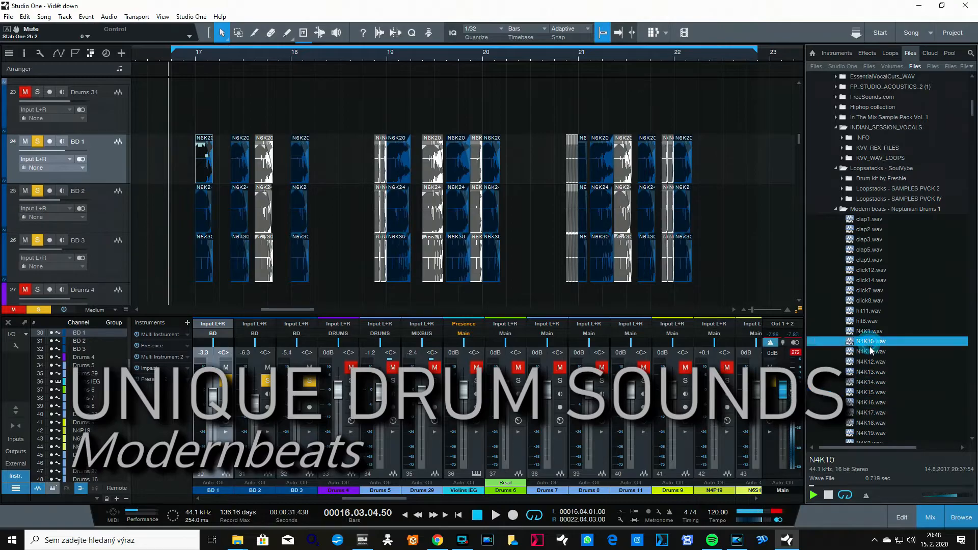
{"action": "scroll", "coordinate": [871, 357], "scroll_direction": "down", "scroll_amount": 1}
{"action": "left_click", "coordinate": [870, 383]}
{"action": "left_click", "coordinate": [871, 423]}
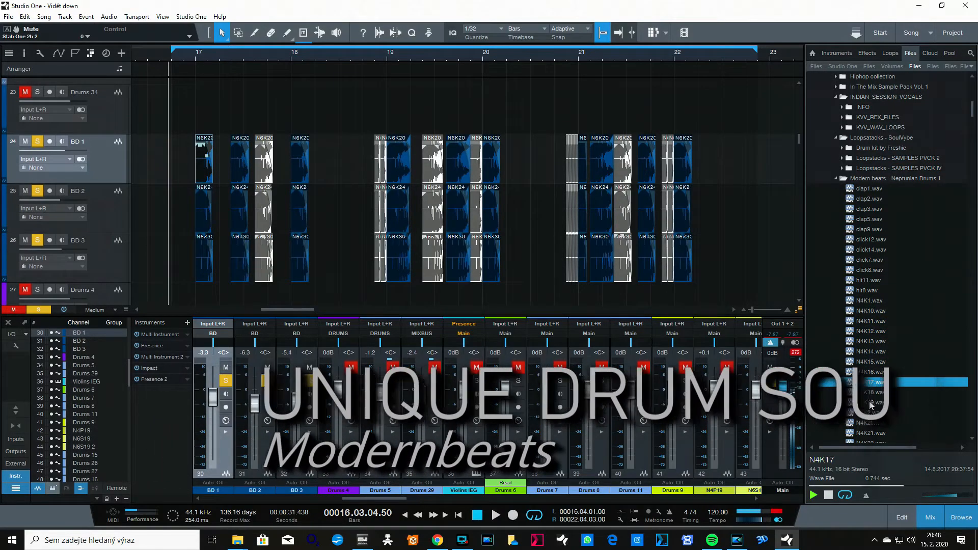
Step: Audition the kick samples N4K24, N4K3 and N4K5, and stop the preview
{"action": "scroll", "coordinate": [893, 403], "scroll_direction": "down", "scroll_amount": 3}
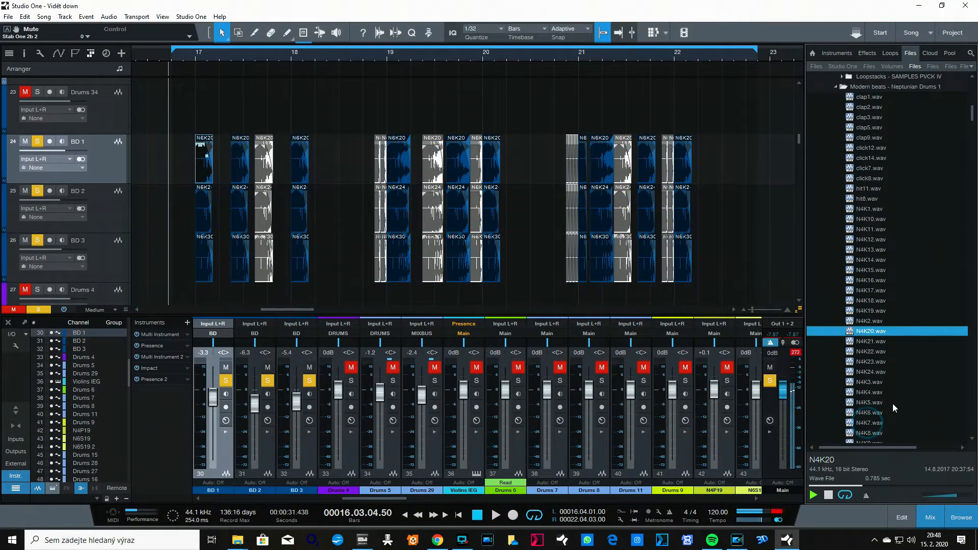
{"action": "left_click", "coordinate": [861, 370]}
{"action": "left_click", "coordinate": [868, 385]}
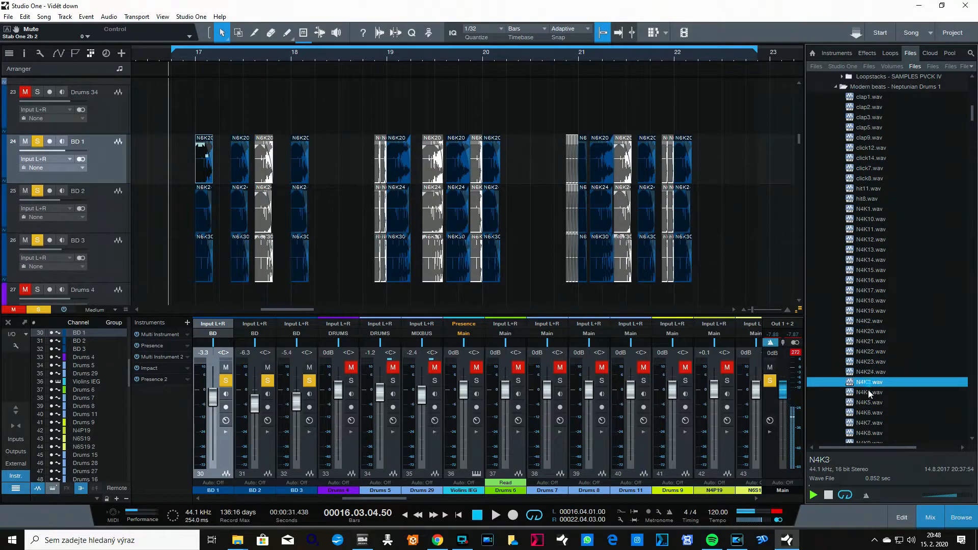
{"action": "left_click", "coordinate": [868, 402]}
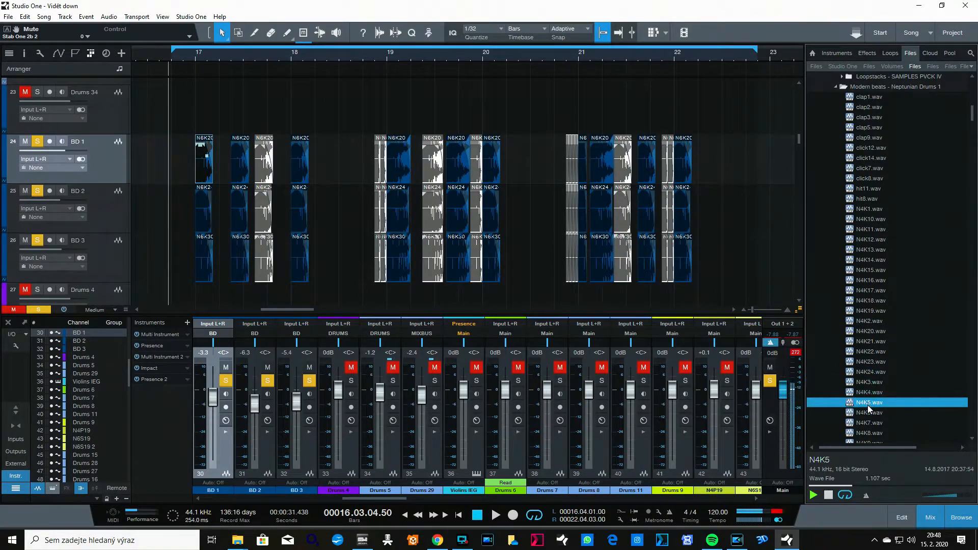
{"action": "left_click", "coordinate": [829, 495]}
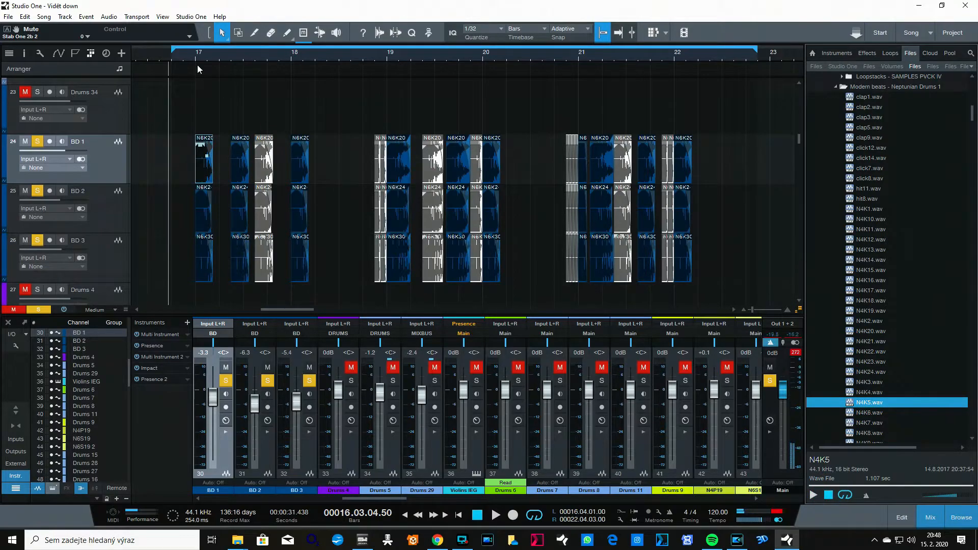
Step: Solo only BD 1, loop from just before bar 17 to just past bar 18, and play it
{"action": "mouse_move", "coordinate": [197, 65]}
{"action": "left_mouse_down"}
{"action": "mouse_move", "coordinate": [164, 60]}
{"action": "mouse_move", "coordinate": [185, 60]}
{"action": "left_mouse_up"}
{"action": "key", "text": "space"}
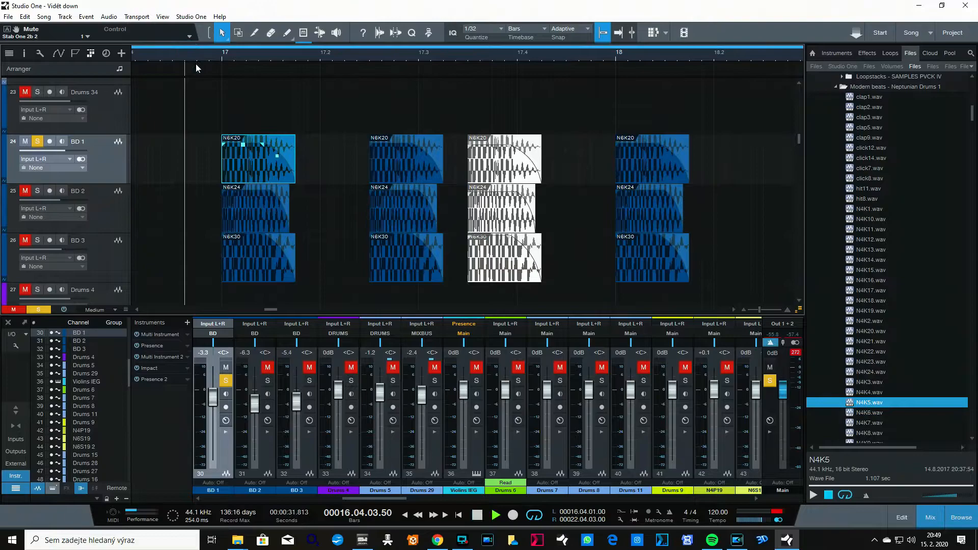
{"action": "key", "text": "space"}
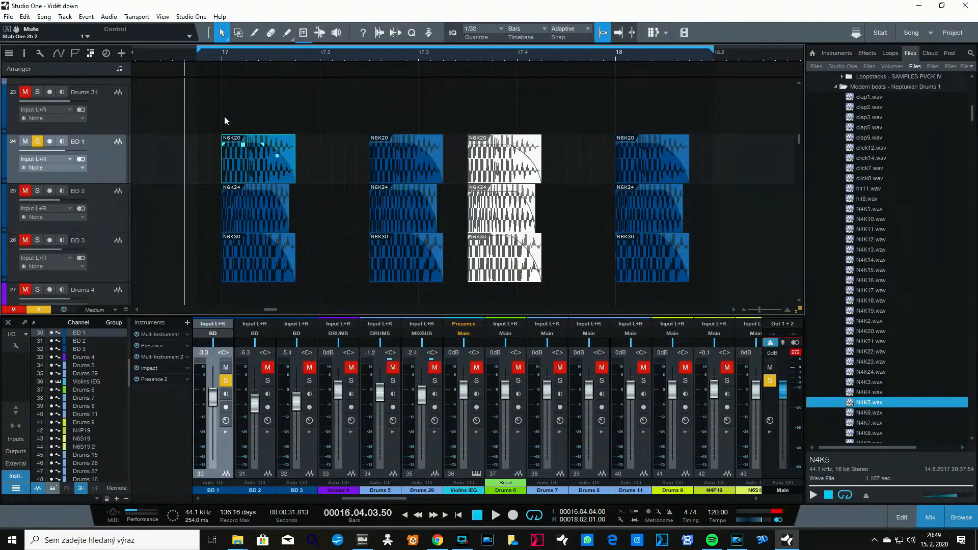
{"action": "key", "text": "space"}
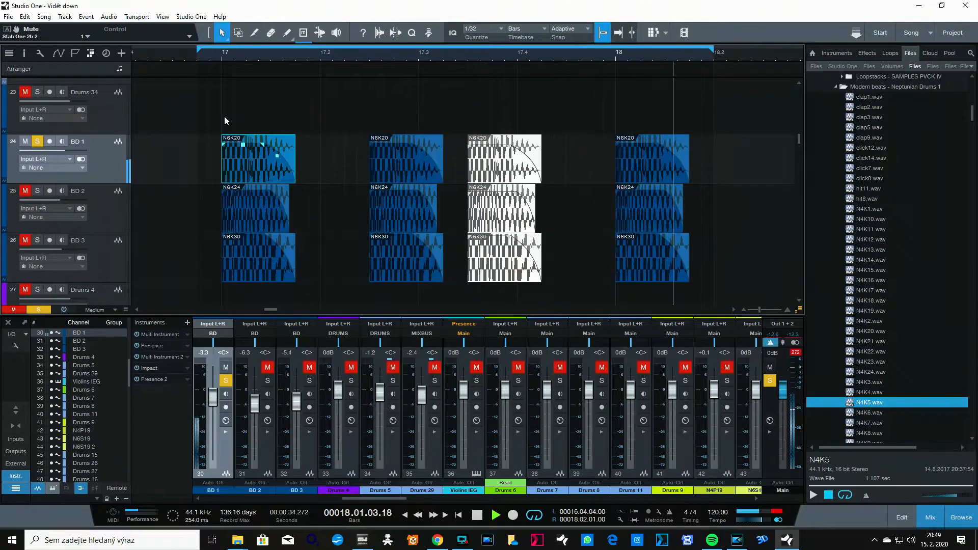
Step: Switch the solo from BD 1 to BD 2 and play its kicks from just before bar 17
{"action": "left_click", "coordinate": [39, 142]}
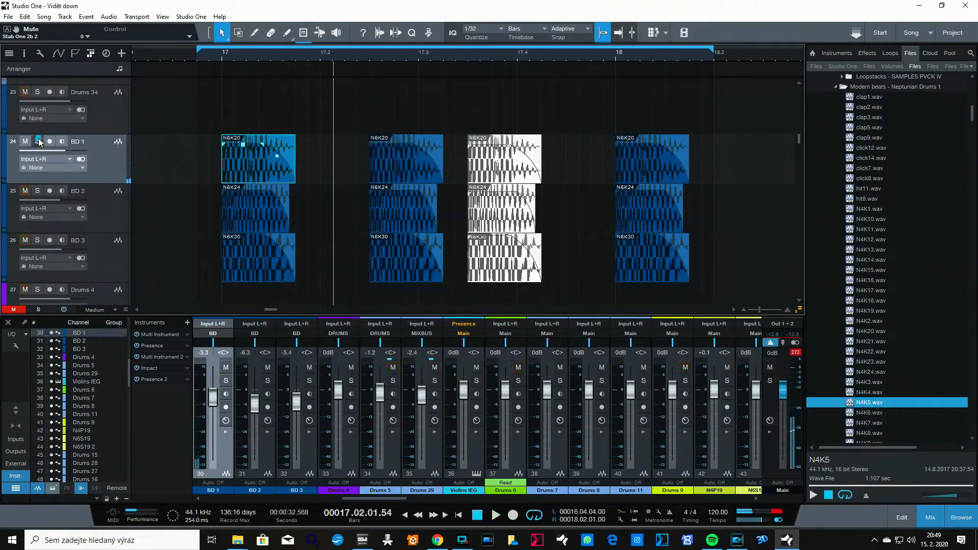
{"action": "left_click", "coordinate": [38, 191]}
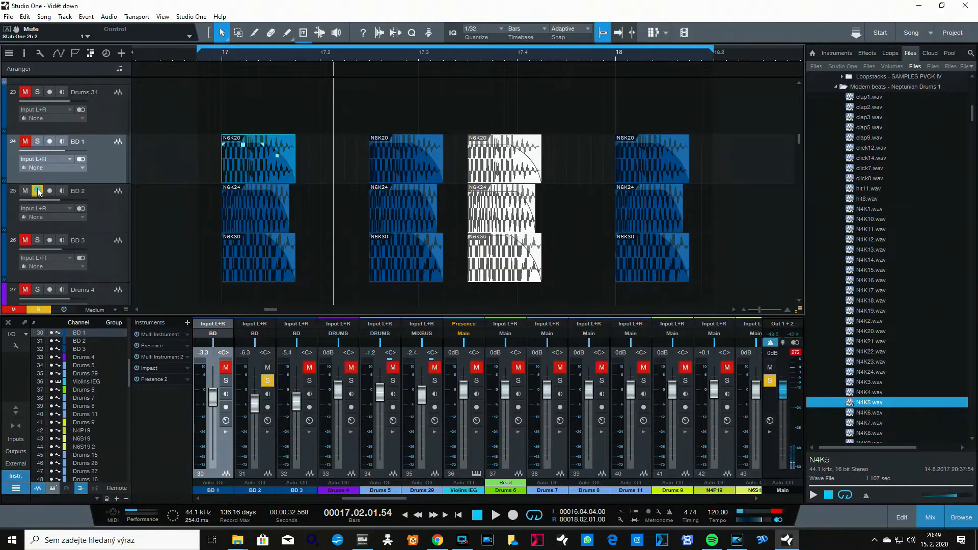
{"action": "left_click", "coordinate": [186, 57]}
{"action": "key", "text": "space"}
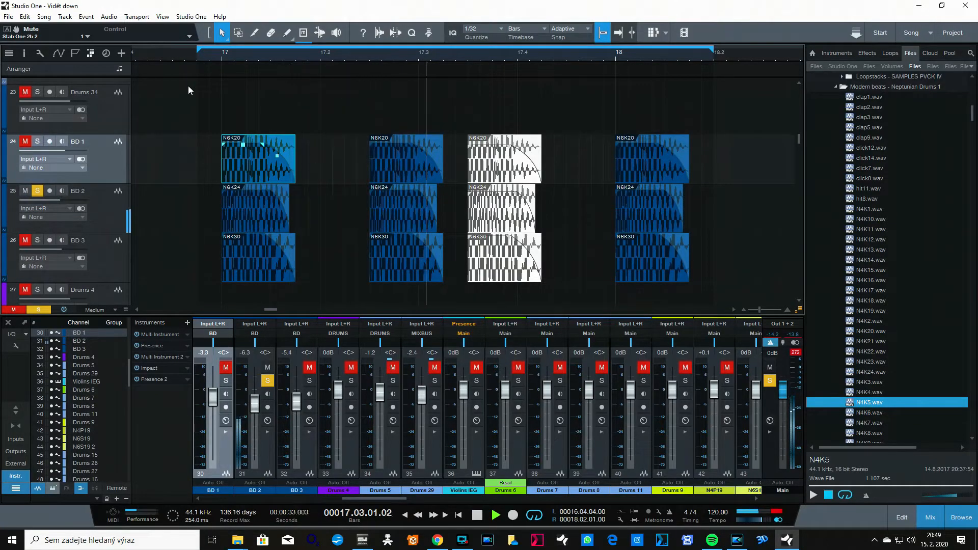
{"action": "left_click", "coordinate": [156, 56]}
{"action": "key", "text": "space"}
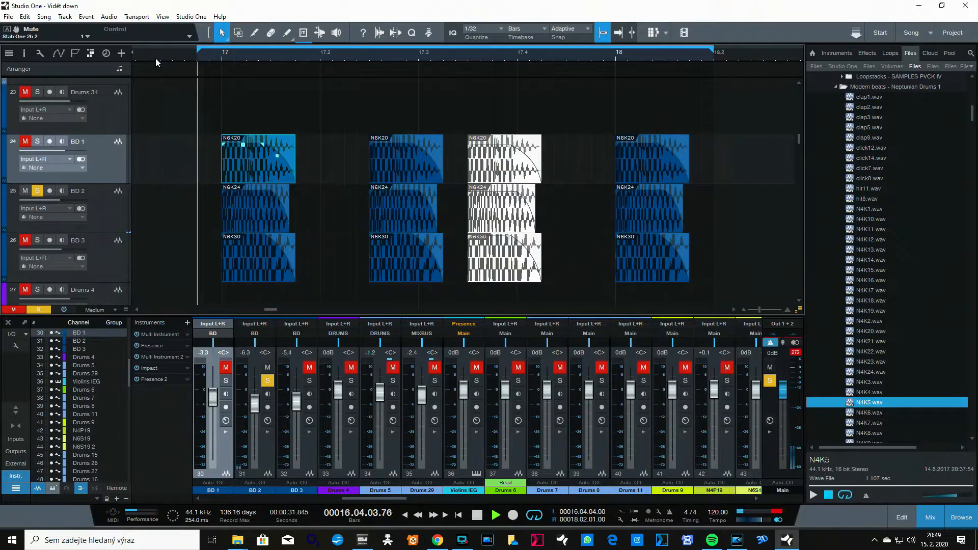
Step: Switch the solo from BD 2 to BD 3 and play its kicks from just before bar 17
{"action": "left_click", "coordinate": [38, 240]}
{"action": "left_click", "coordinate": [39, 193]}
{"action": "left_click", "coordinate": [197, 65]}
{"action": "key", "text": "space"}
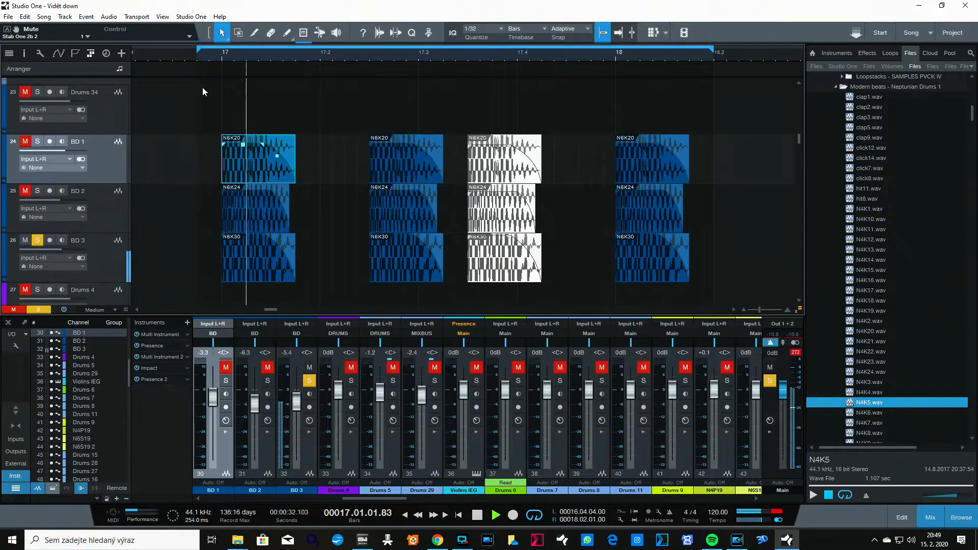
Step: Stop playback, add BD 1 and BD 2 to the soloed BD 3, and play all three layers from just before bar 17
{"action": "key", "text": "space"}
{"action": "left_click_drag", "start_coordinate": [184, 57], "coordinate": [189, 52]}
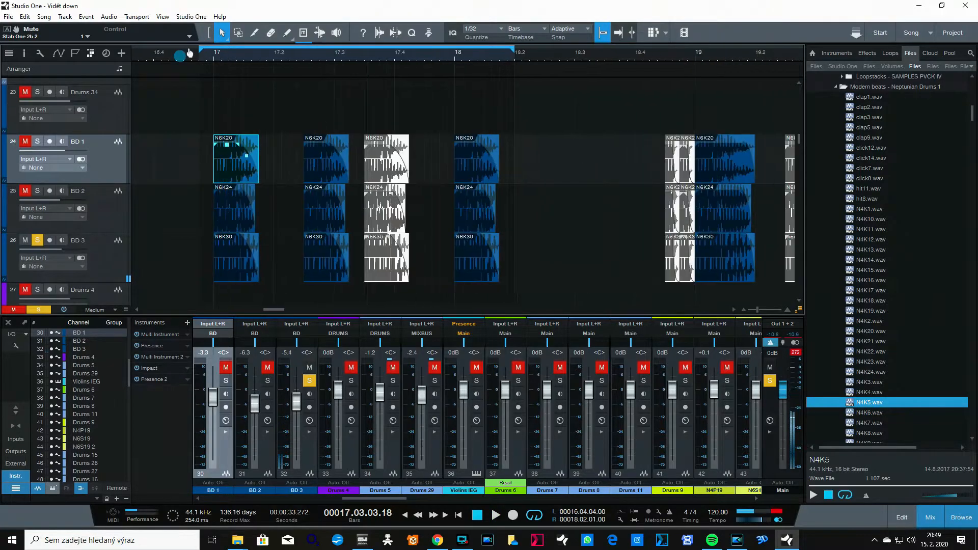
{"action": "left_click", "coordinate": [168, 56]}
{"action": "left_click", "coordinate": [38, 192]}
{"action": "left_click", "coordinate": [38, 142]}
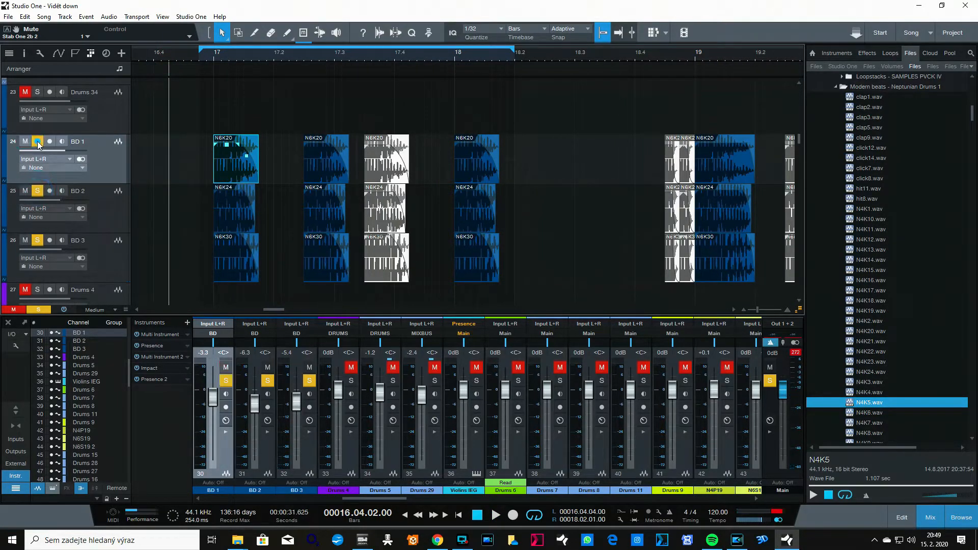
{"action": "key", "text": "space"}
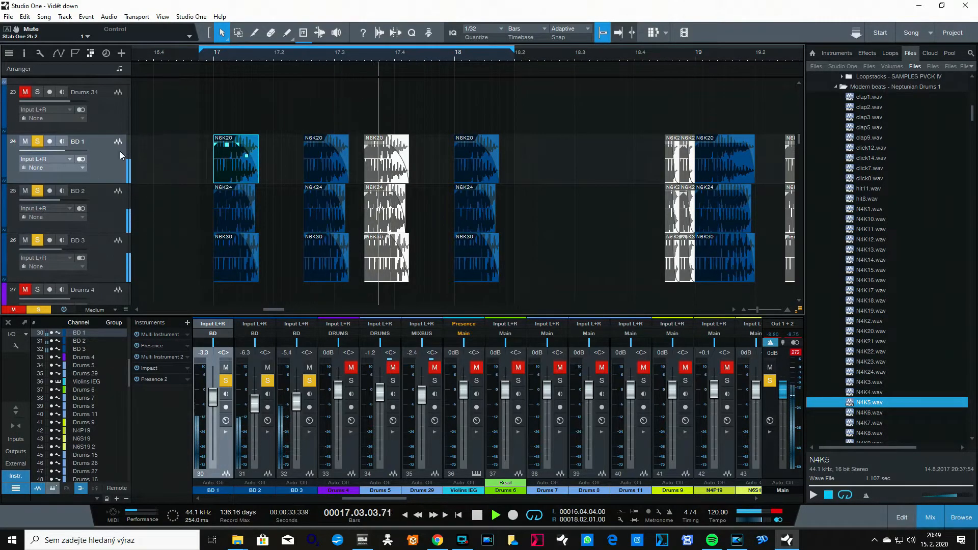
Step: Toggle the solos of BD 3 and BD 2 off and on during playback, and raise BD 2's volume to -2.9 dB
{"action": "left_click", "coordinate": [37, 241]}
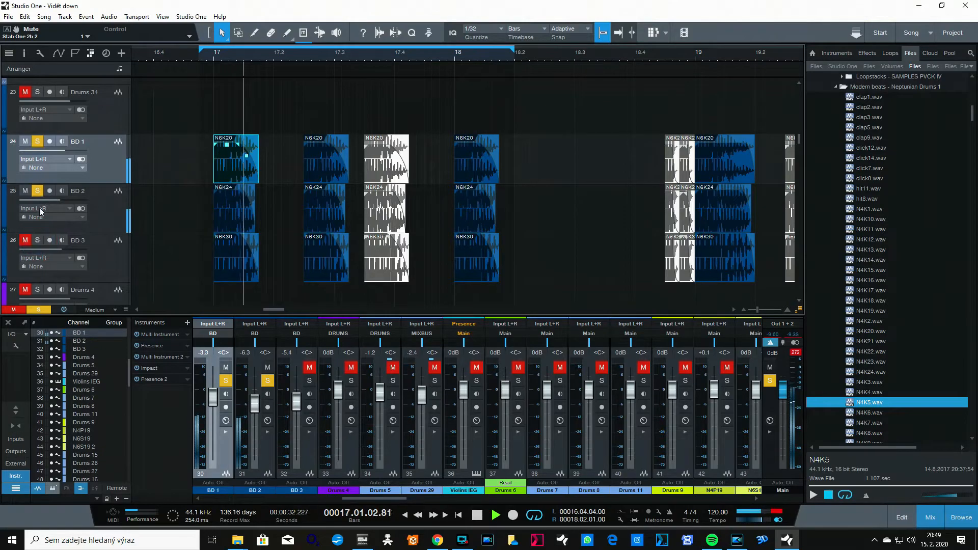
{"action": "left_click", "coordinate": [37, 241]}
{"action": "left_click", "coordinate": [38, 191]}
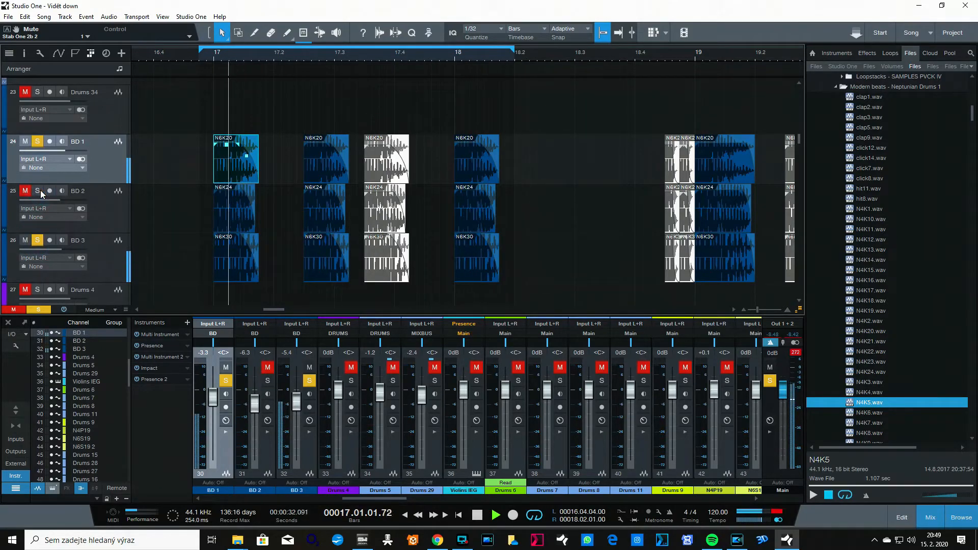
{"action": "left_click", "coordinate": [39, 190]}
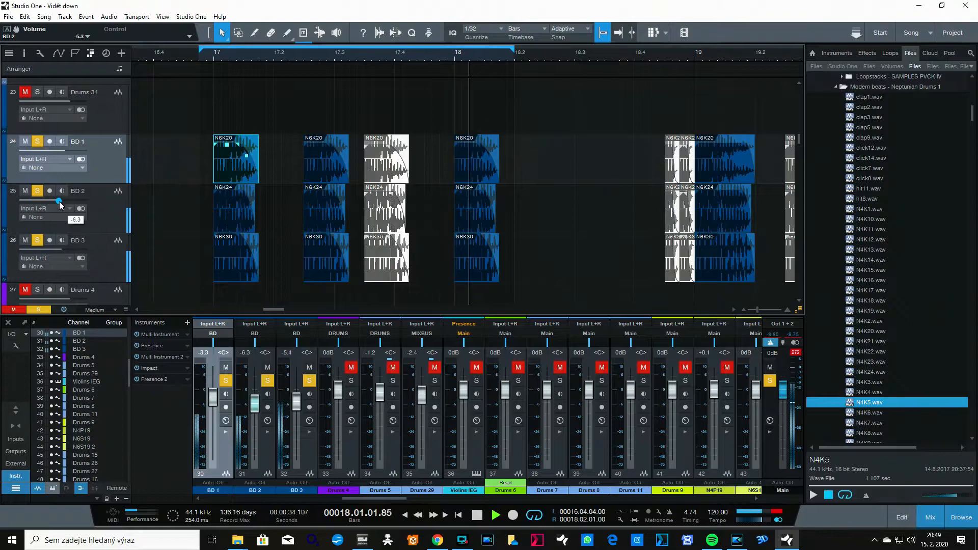
{"action": "left_click_drag", "start_coordinate": [55, 201], "coordinate": [63, 204]}
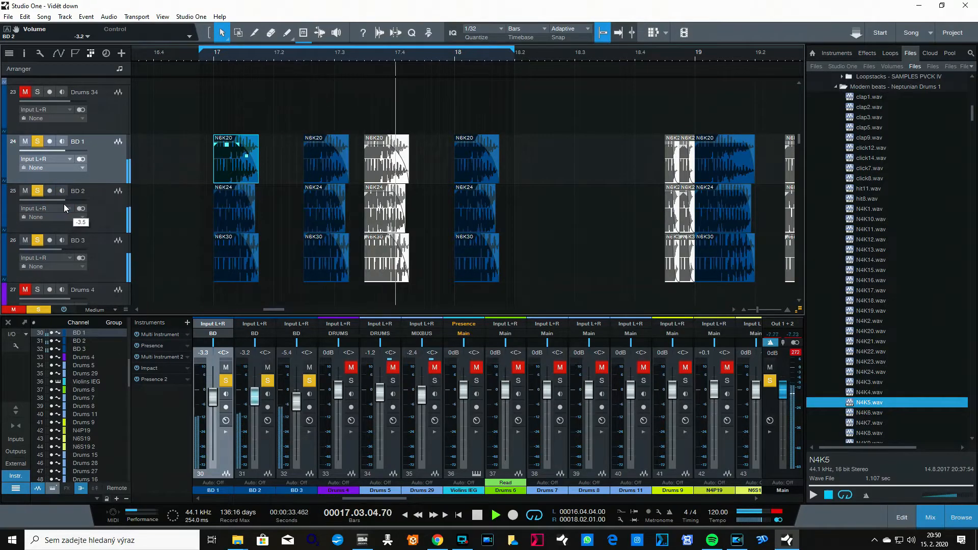
Step: Reset the solos, solo the BD, DRUMS, Guitar, STAB and guitar effects buses, and play from 16.04.01.50
{"action": "left_click_drag", "start_coordinate": [220, 61], "coordinate": [192, 47]}
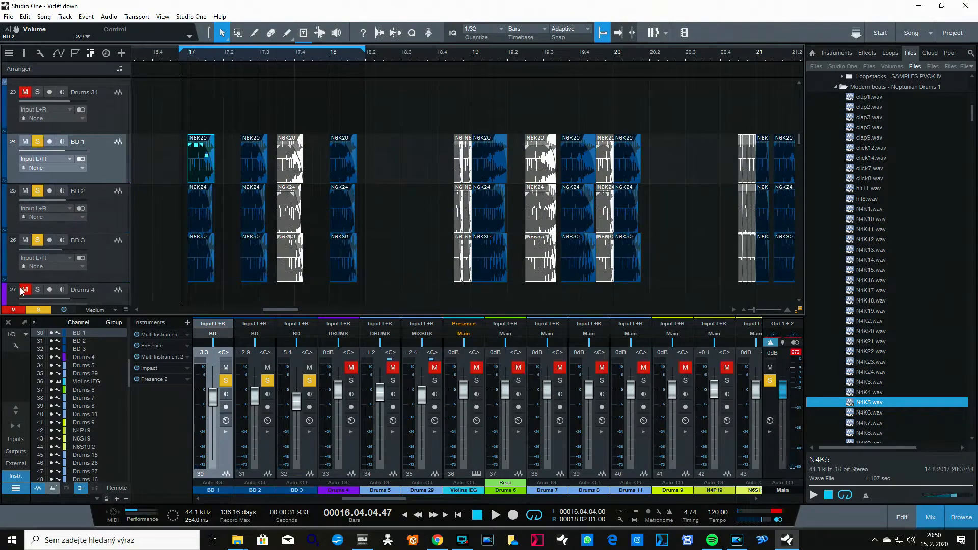
{"action": "left_click", "coordinate": [40, 310]}
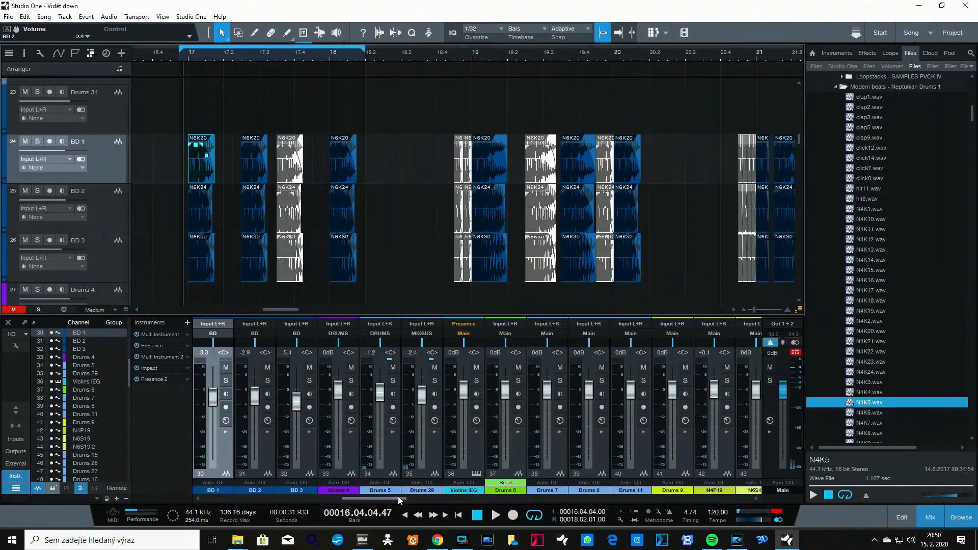
{"action": "left_click_drag", "start_coordinate": [398, 496], "coordinate": [756, 511]}
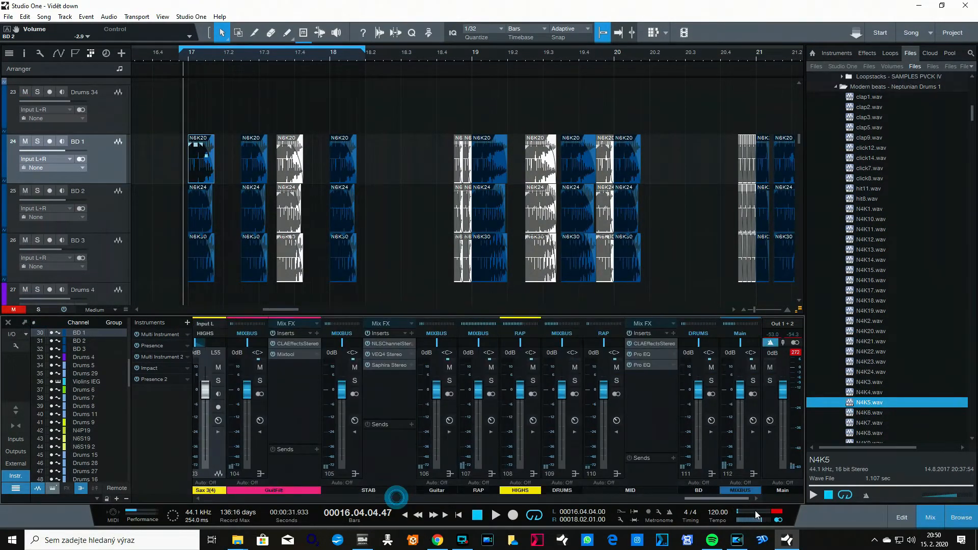
{"action": "left_click", "coordinate": [713, 381]}
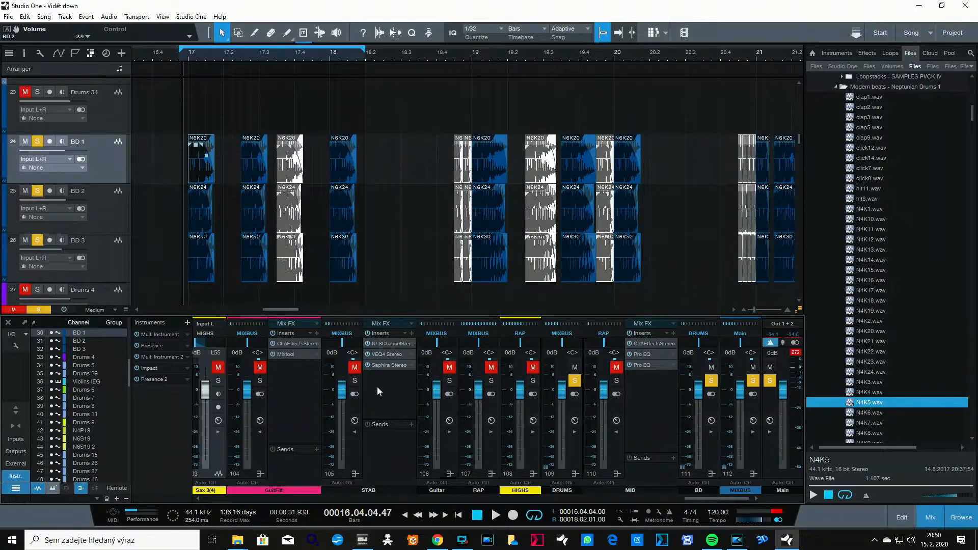
{"action": "left_click", "coordinate": [257, 57]}
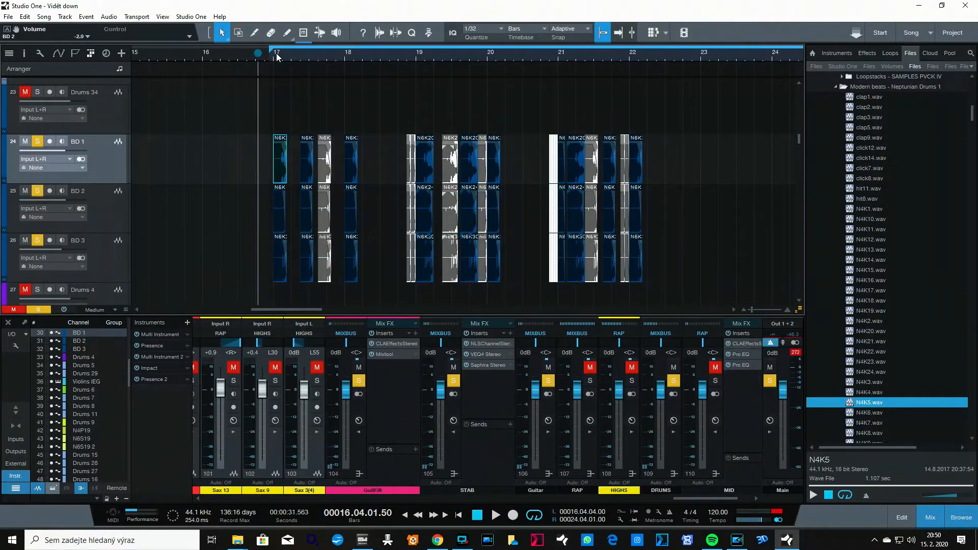
{"action": "left_click_drag", "start_coordinate": [277, 54], "coordinate": [228, 52]}
{"action": "key", "text": "space"}
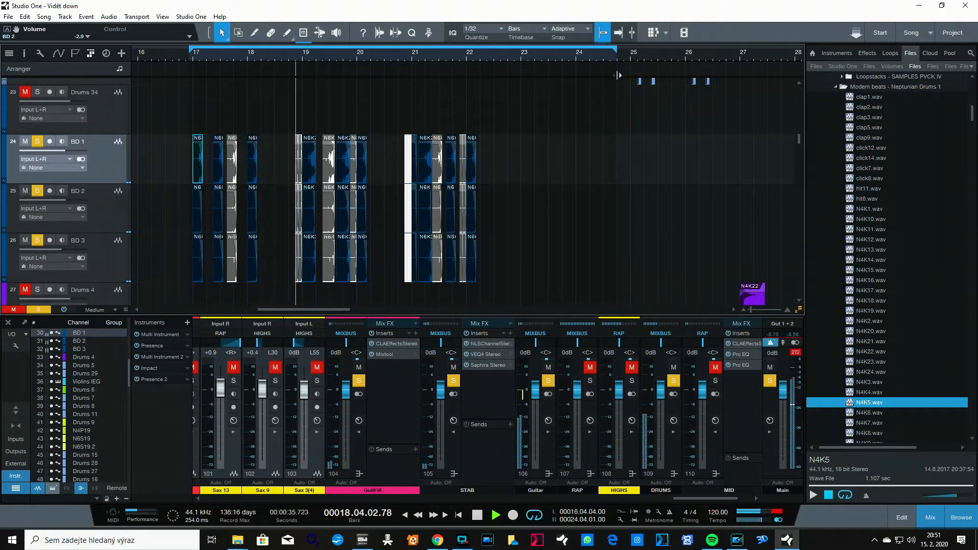
Step: Set the loop range from 16.04.03.00 to 24.04.03.00, and stop with the playhead at 20.04.01.50
{"action": "left_click_drag", "start_coordinate": [618, 76], "coordinate": [624, 75]}
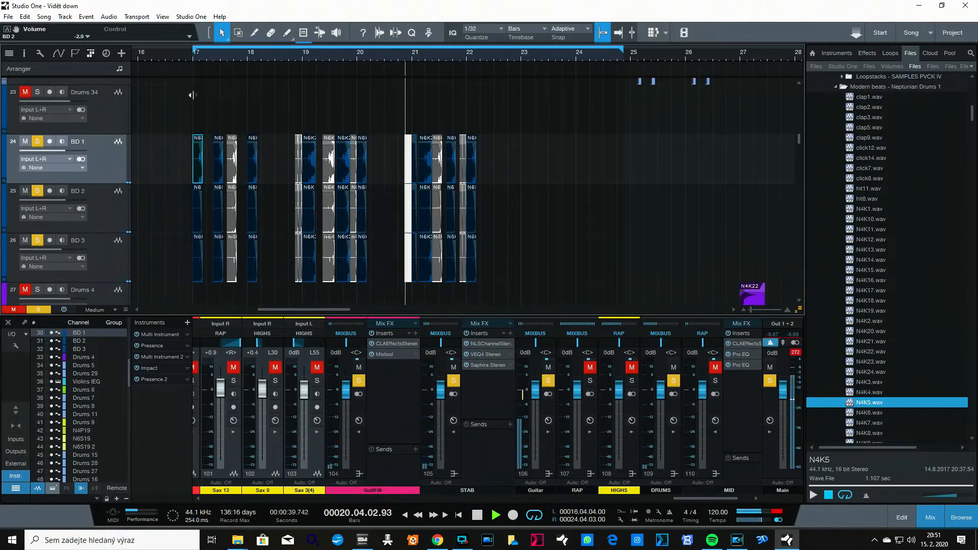
{"action": "left_click_drag", "start_coordinate": [191, 95], "coordinate": [186, 95]}
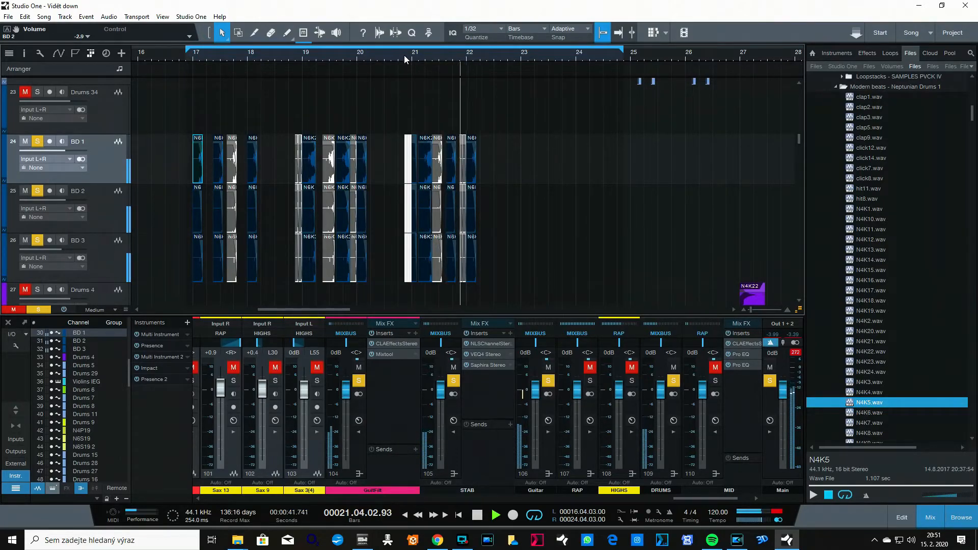
{"action": "mouse_move", "coordinate": [404, 55]}
{"action": "left_mouse_down"}
{"action": "mouse_move", "coordinate": [419, 83]}
{"action": "mouse_move", "coordinate": [409, 55]}
{"action": "left_mouse_up"}
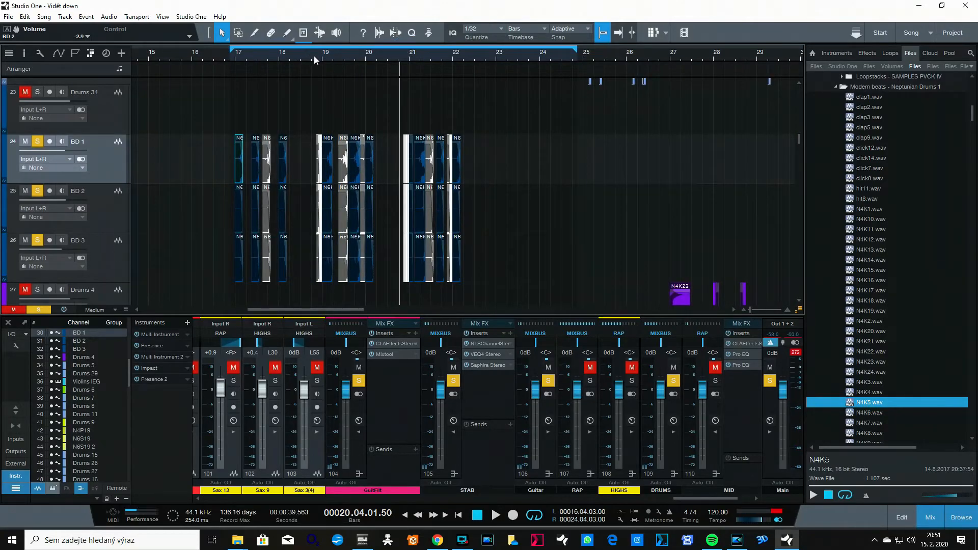
Step: Select the two short white kick events just before bar 19 across BD 1, BD 2 and BD 3
{"action": "left_click_drag", "start_coordinate": [314, 57], "coordinate": [308, 87]}
{"action": "mouse_move", "coordinate": [372, 53]}
{"action": "left_mouse_down"}
{"action": "mouse_move", "coordinate": [371, 69]}
{"action": "mouse_move", "coordinate": [368, 56]}
{"action": "left_mouse_up"}
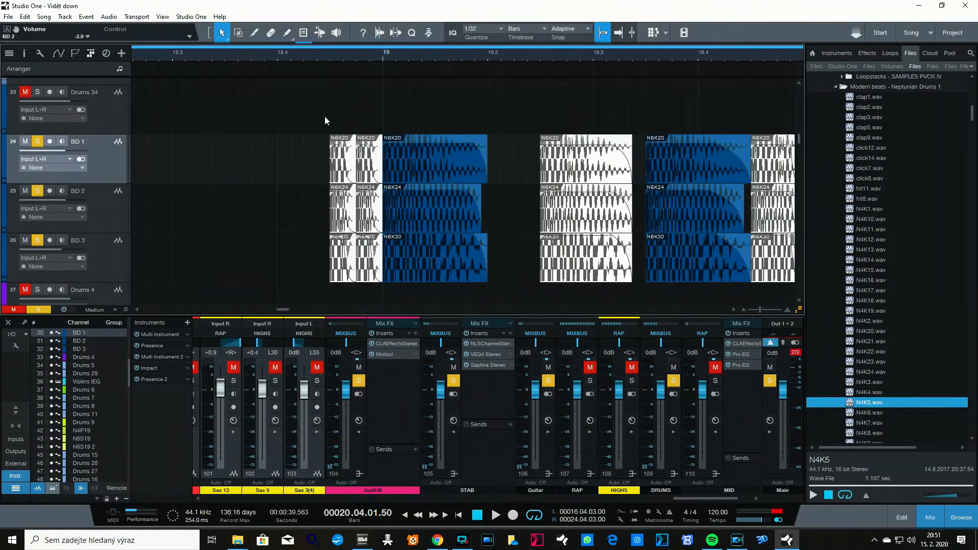
{"action": "left_click_drag", "start_coordinate": [325, 120], "coordinate": [376, 261]}
{"action": "mouse_move", "coordinate": [364, 56]}
{"action": "left_mouse_down"}
{"action": "mouse_move", "coordinate": [370, 78]}
{"action": "mouse_move", "coordinate": [362, 54]}
{"action": "left_mouse_up"}
{"action": "left_click_drag", "start_coordinate": [312, 148], "coordinate": [363, 283]}
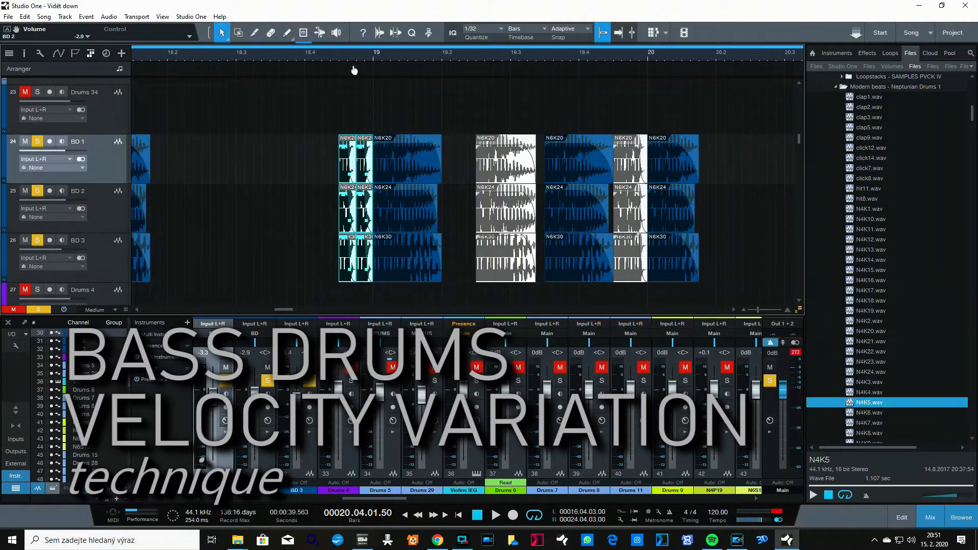
{"action": "mouse_move", "coordinate": [354, 70]}
{"action": "left_mouse_down"}
{"action": "mouse_move", "coordinate": [343, 62]}
{"action": "mouse_move", "coordinate": [361, 73]}
{"action": "left_mouse_up"}
{"action": "left_click_drag", "start_coordinate": [297, 147], "coordinate": [356, 270]}
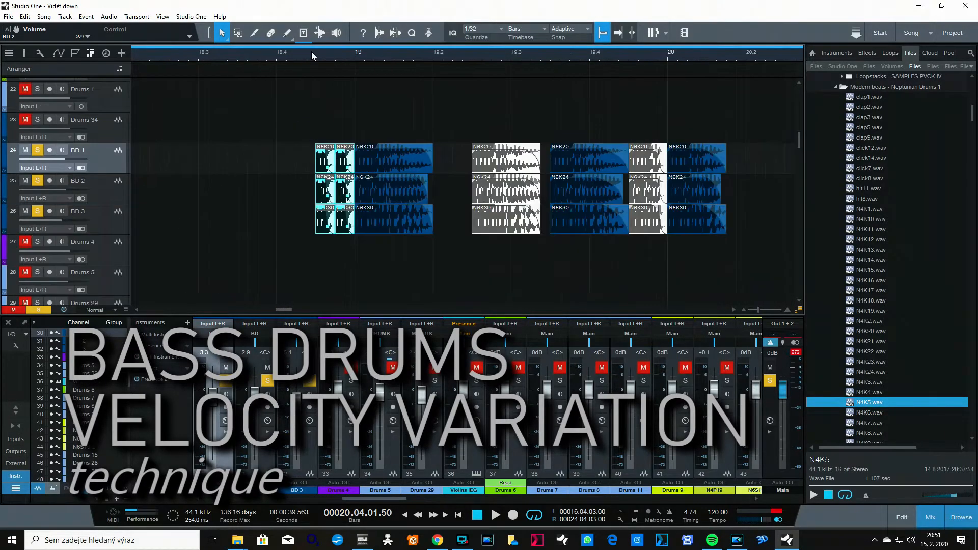
Step: Place the playhead at 18.04.02.50 and mark the short kick pair leading into bar 19 again on all three BD tracks
{"action": "left_click", "coordinate": [307, 54]}
{"action": "left_click_drag", "start_coordinate": [328, 55], "coordinate": [338, 99]}
{"action": "scroll", "coordinate": [344, 107], "scroll_direction": "up", "scroll_amount": 3}
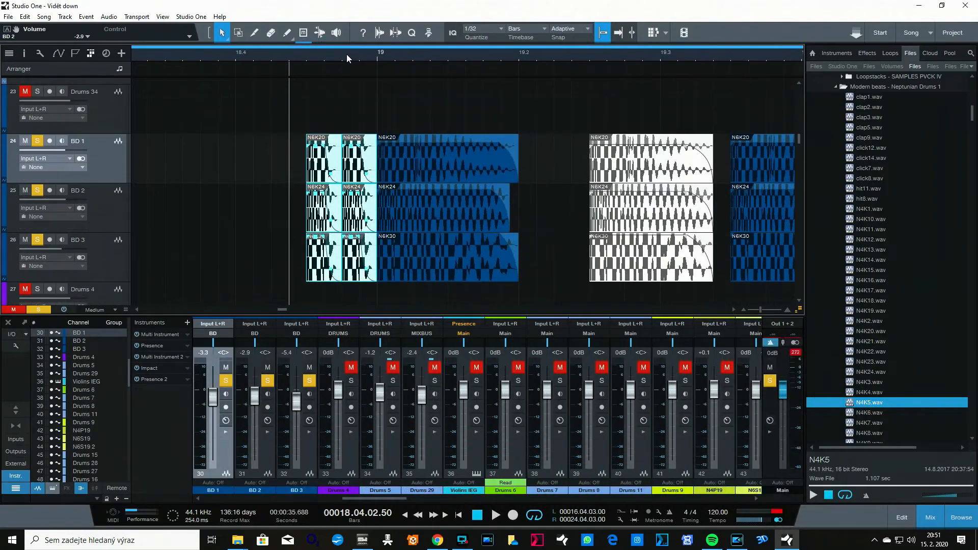
{"action": "left_click_drag", "start_coordinate": [346, 54], "coordinate": [243, 54]}
{"action": "left_click_drag", "start_coordinate": [235, 129], "coordinate": [349, 258]}
{"action": "left_click_drag", "start_coordinate": [334, 62], "coordinate": [354, 39]}
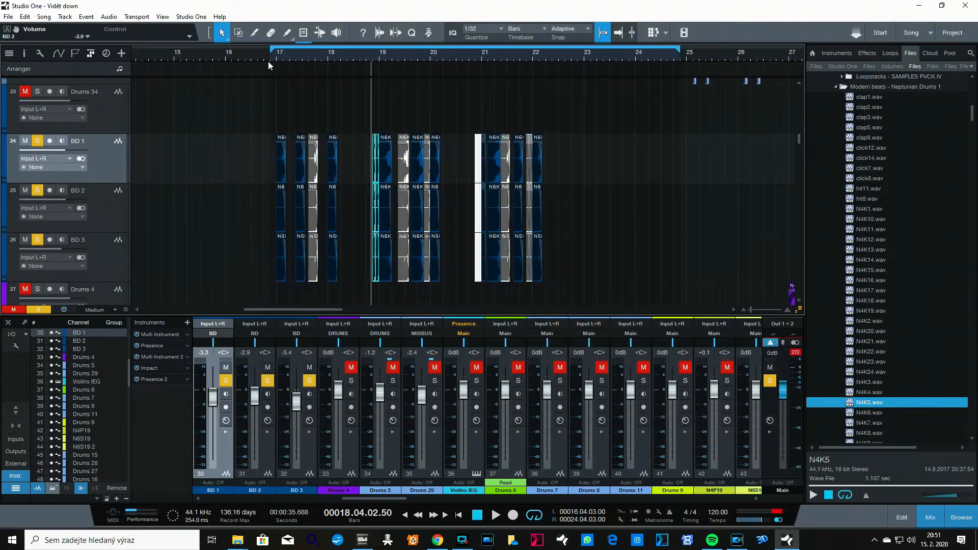
Step: Select the white kick events late in bar 17 on the three BD tracks and examine their event volume
{"action": "left_click_drag", "start_coordinate": [268, 62], "coordinate": [391, 297]}
{"action": "left_click", "coordinate": [351, 86]}
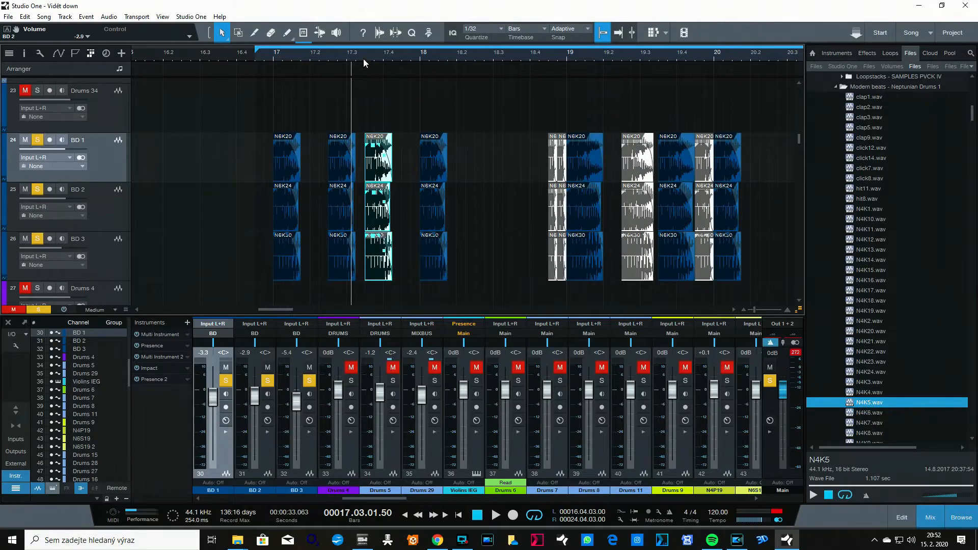
{"action": "left_click_drag", "start_coordinate": [364, 61], "coordinate": [369, 77]}
{"action": "scroll", "coordinate": [364, 122], "scroll_direction": "up", "scroll_amount": 3}
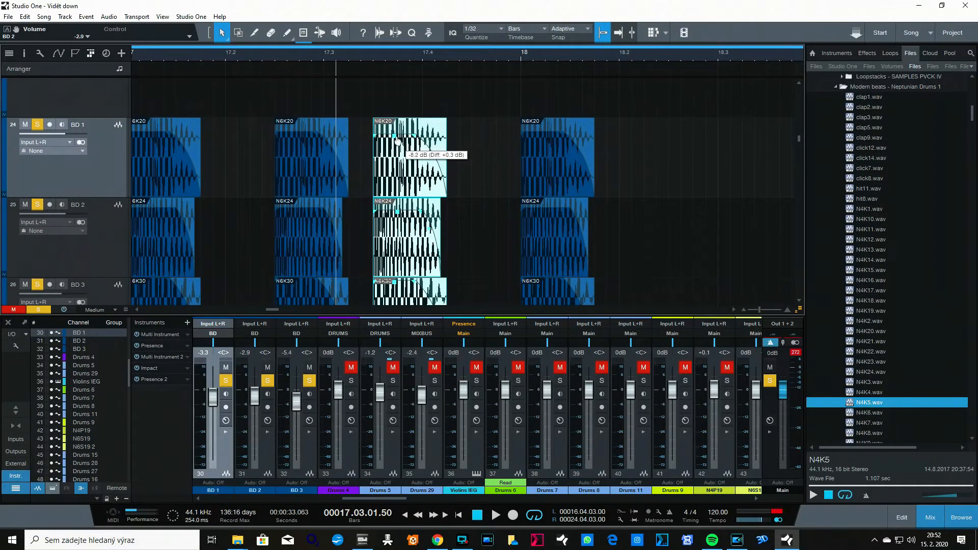
Step: Move the playhead to 16.04.04.00 and to 18.03.02.50 while reviewing the white kick variations from bar 17 onwards
{"action": "left_click_drag", "start_coordinate": [332, 63], "coordinate": [347, 43]}
{"action": "left_click", "coordinate": [255, 58]}
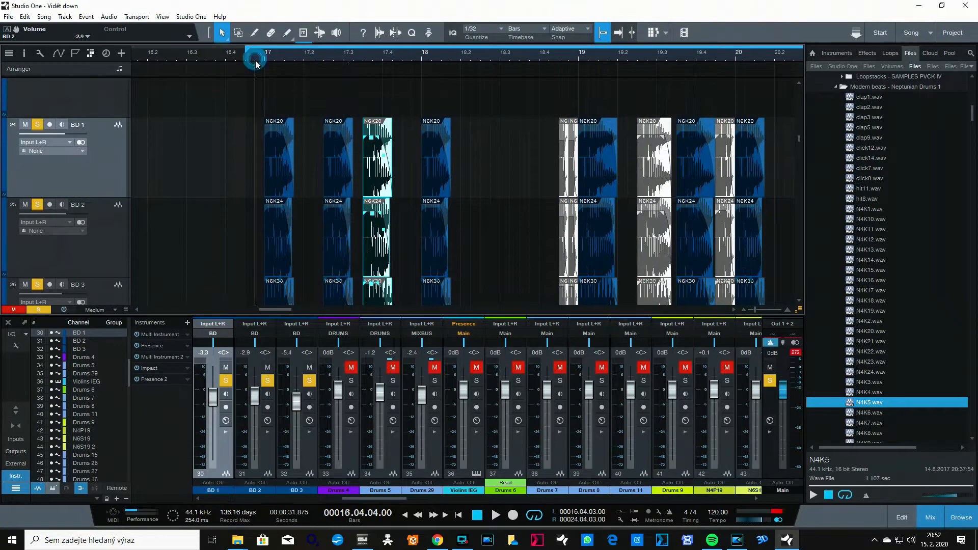
{"action": "left_click", "coordinate": [382, 55]}
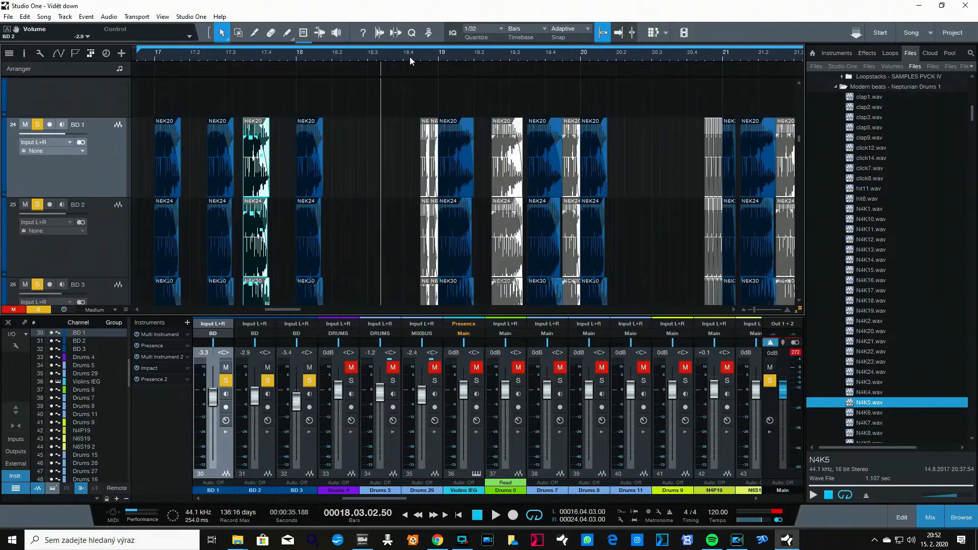
{"action": "left_click_drag", "start_coordinate": [411, 57], "coordinate": [302, 36]}
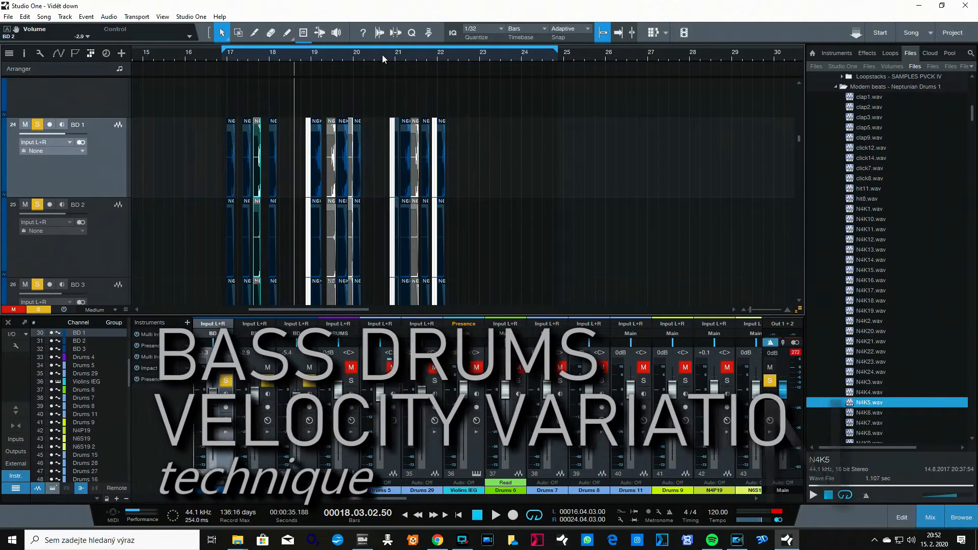
Step: Select the four rapid white kick events just before bar 21 across the BD tracks
{"action": "left_click_drag", "start_coordinate": [386, 55], "coordinate": [400, 118]}
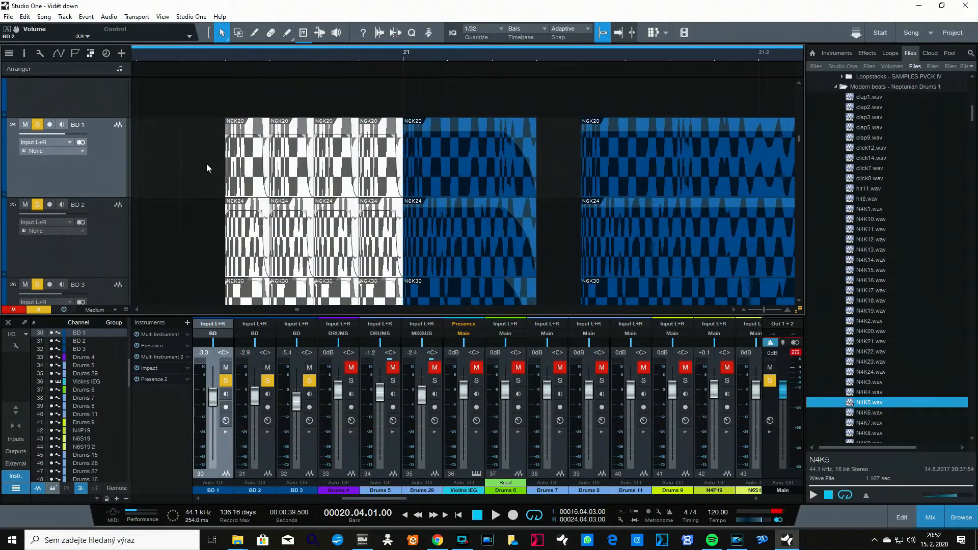
{"action": "left_click_drag", "start_coordinate": [182, 161], "coordinate": [387, 225]}
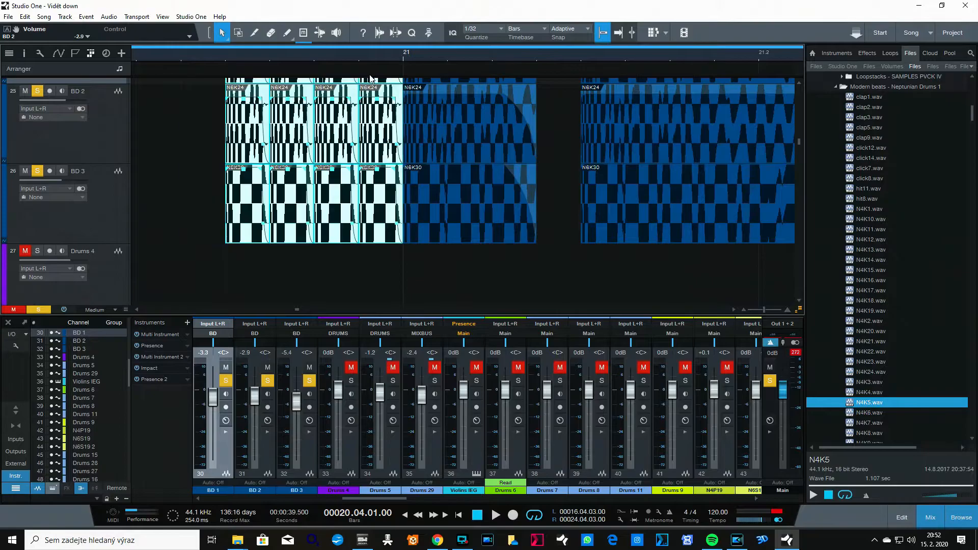
{"action": "scroll", "coordinate": [293, 168], "scroll_direction": "up", "scroll_amount": 2}
{"action": "scroll", "coordinate": [293, 168], "scroll_direction": "down", "scroll_amount": 1}
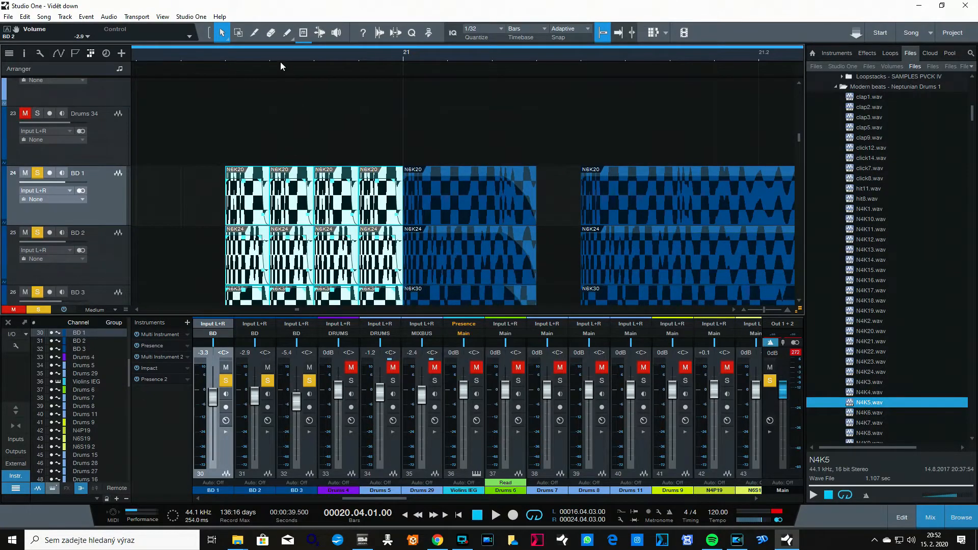
Step: Play the rapid kick roll leading into bar 21 and stop playback just past it
{"action": "left_click_drag", "start_coordinate": [280, 59], "coordinate": [309, 68]}
{"action": "key", "text": "space"}
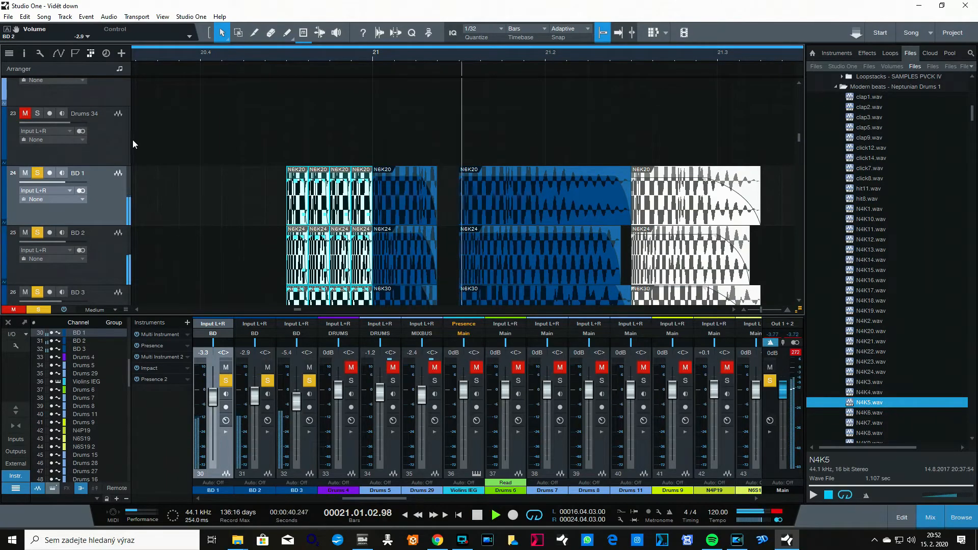
{"action": "left_click", "coordinate": [234, 53]}
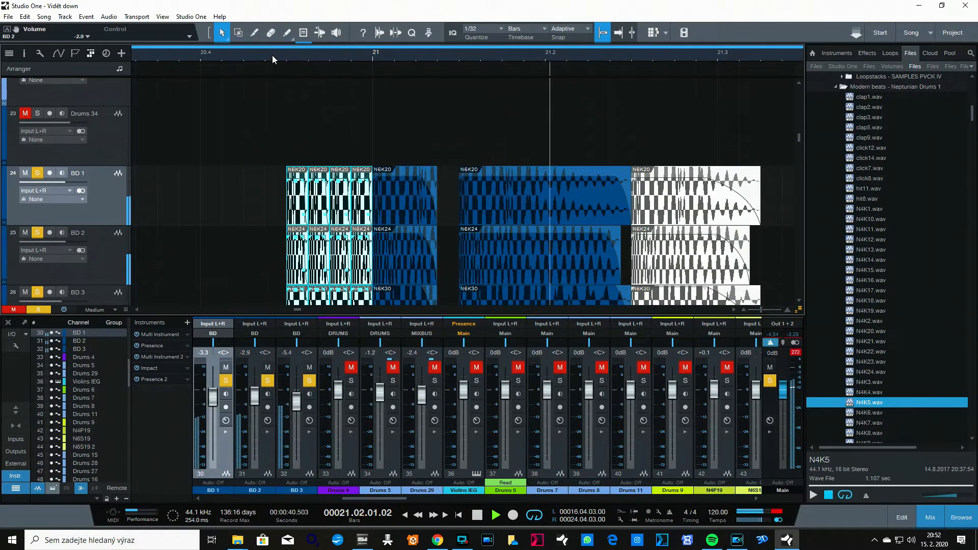
{"action": "key", "text": "space"}
Step: Examine the four roll kicks up close, and play the bass drum pattern from 20.04.01.00 to just past bar 22
{"action": "left_click_drag", "start_coordinate": [272, 55], "coordinate": [312, 62]}
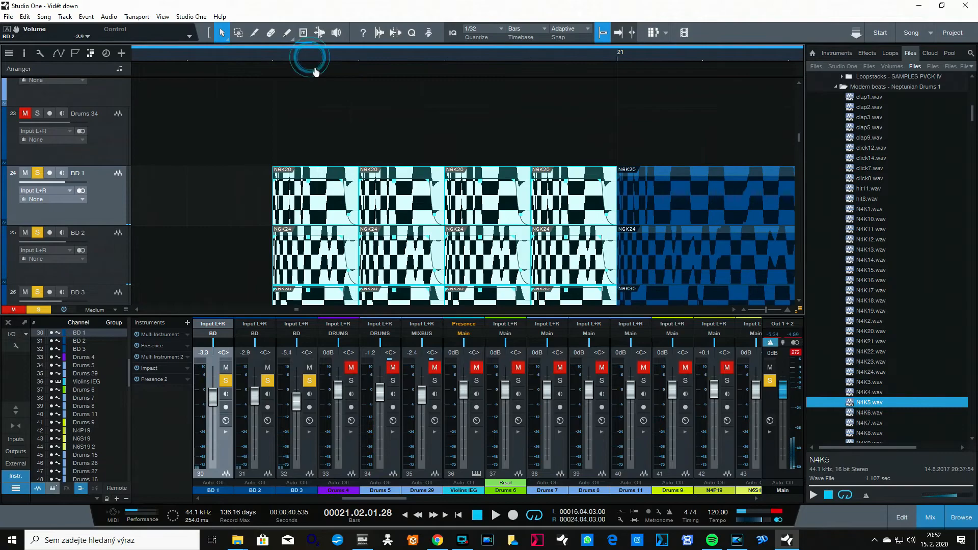
{"action": "left_click_drag", "start_coordinate": [357, 182], "coordinate": [331, 184]}
{"action": "left_click_drag", "start_coordinate": [323, 56], "coordinate": [218, 55]}
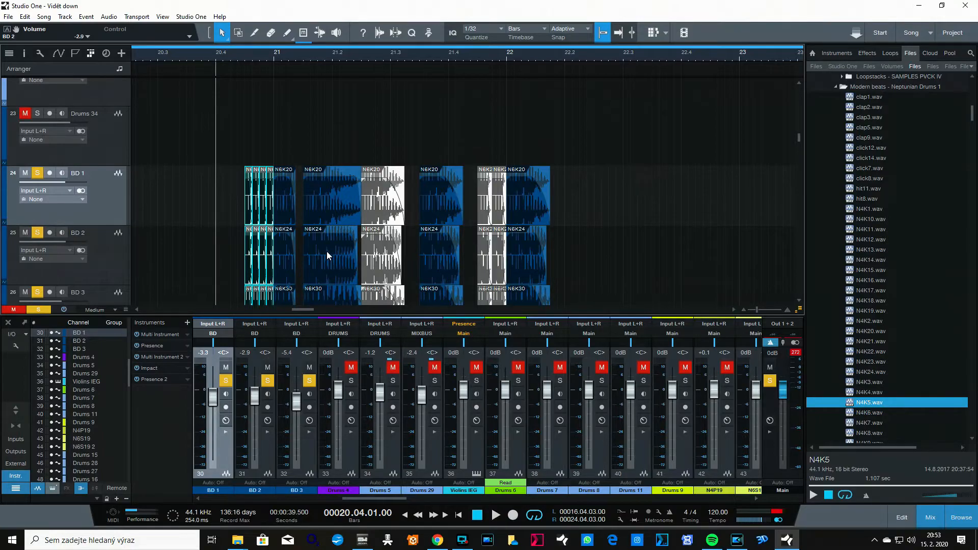
{"action": "key", "text": "space"}
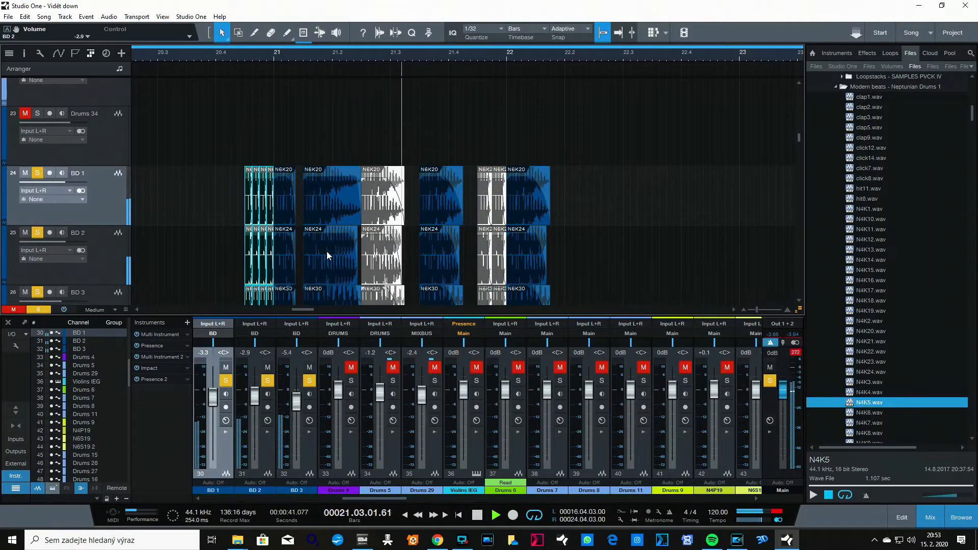
{"action": "key", "text": "space"}
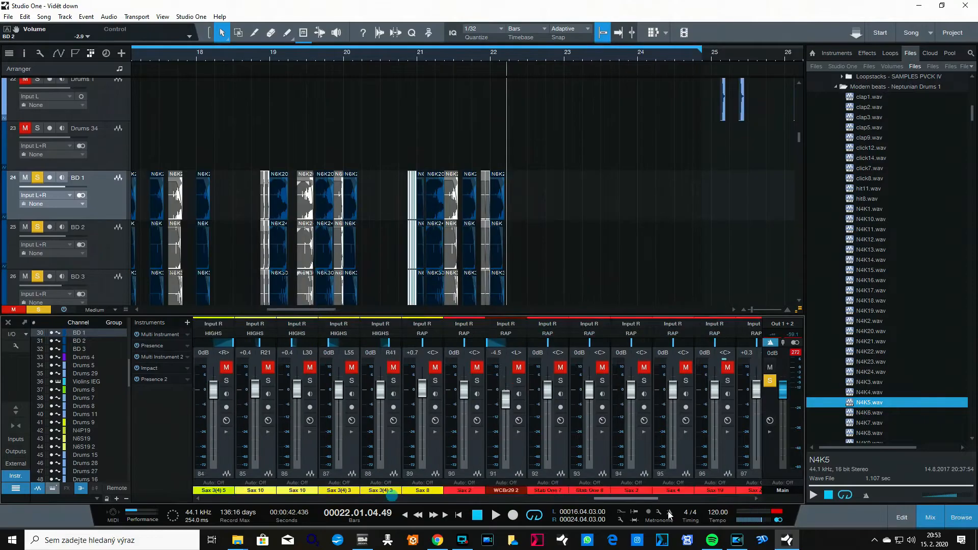
Step: Bring the BD bus into view in the mixer and expand its insert chain
{"action": "left_click_drag", "start_coordinate": [668, 502], "coordinate": [850, 524]}
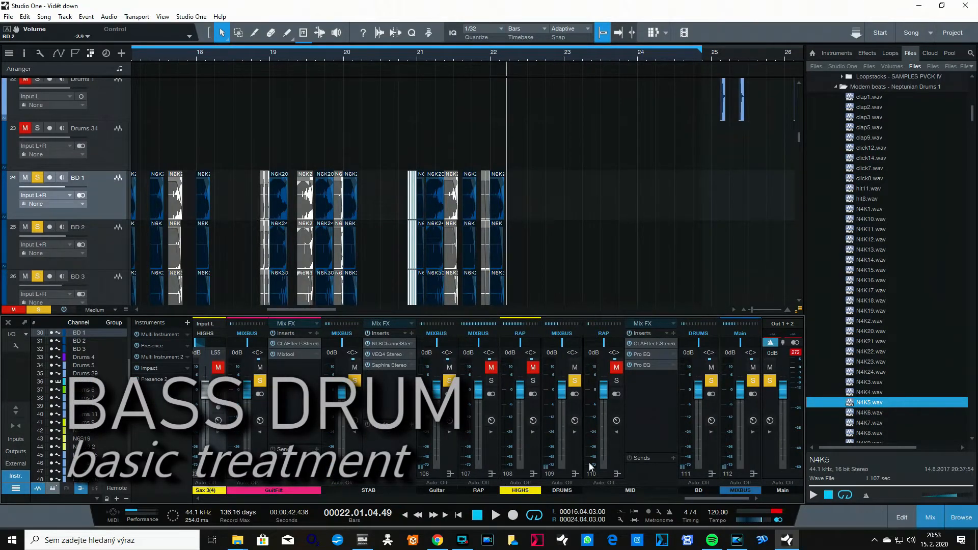
{"action": "left_click", "coordinate": [712, 431]}
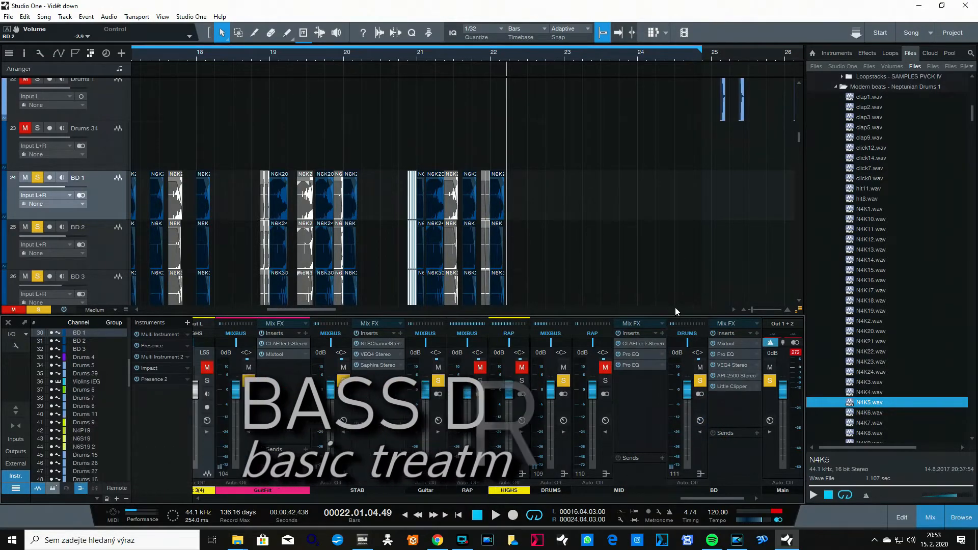
Step: Set the loop range around the kick pattern from 20.03.04.00 to 22.02.01.50 and solo the BD bus
{"action": "left_click", "coordinate": [396, 53]}
{"action": "left_click_drag", "start_coordinate": [396, 53], "coordinate": [542, 53]}
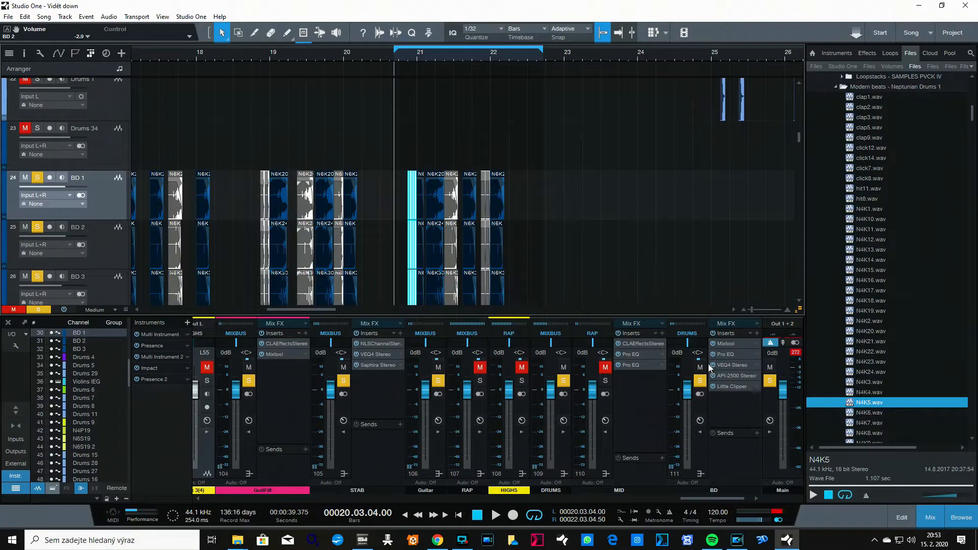
{"action": "left_click", "coordinate": [703, 382]}
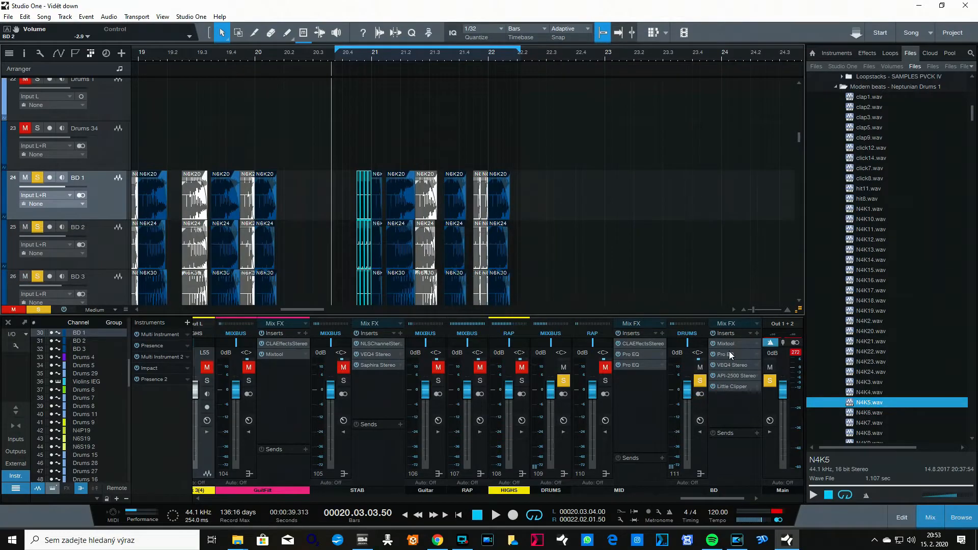
Step: Open the Pro EQ on the BD bus and set its low-cut frequency to 39.1 Hz
{"action": "left_click", "coordinate": [729, 353]}
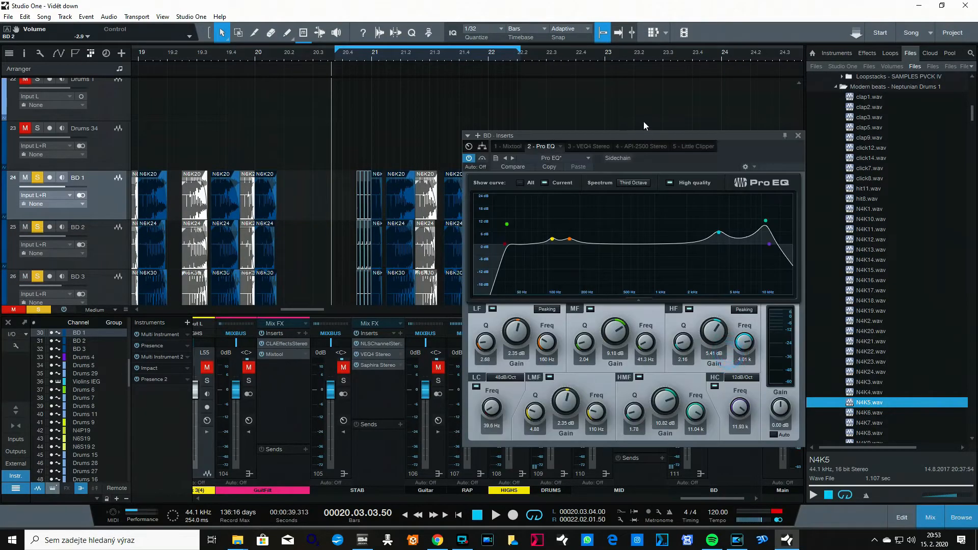
{"action": "left_click_drag", "start_coordinate": [647, 132], "coordinate": [231, 121]}
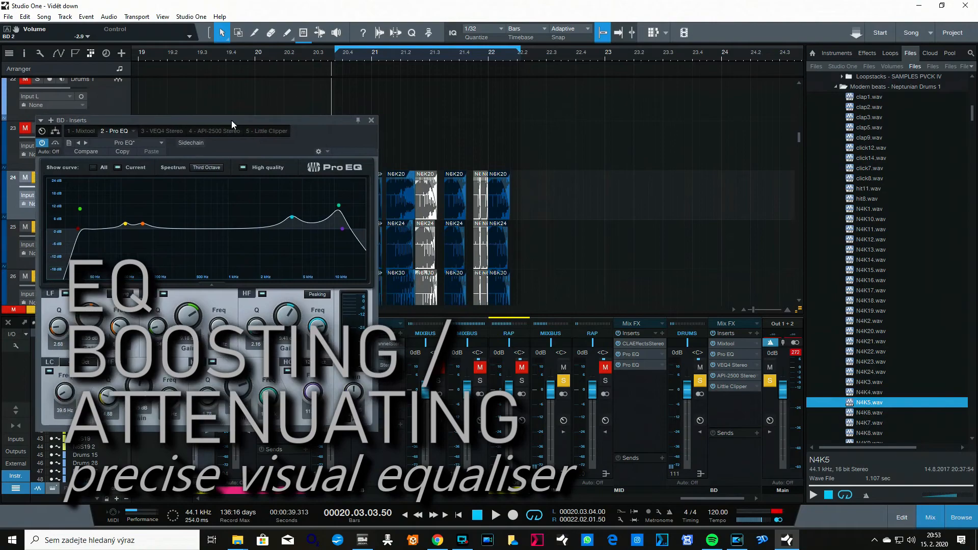
{"action": "left_click_drag", "start_coordinate": [78, 229], "coordinate": [81, 232]}
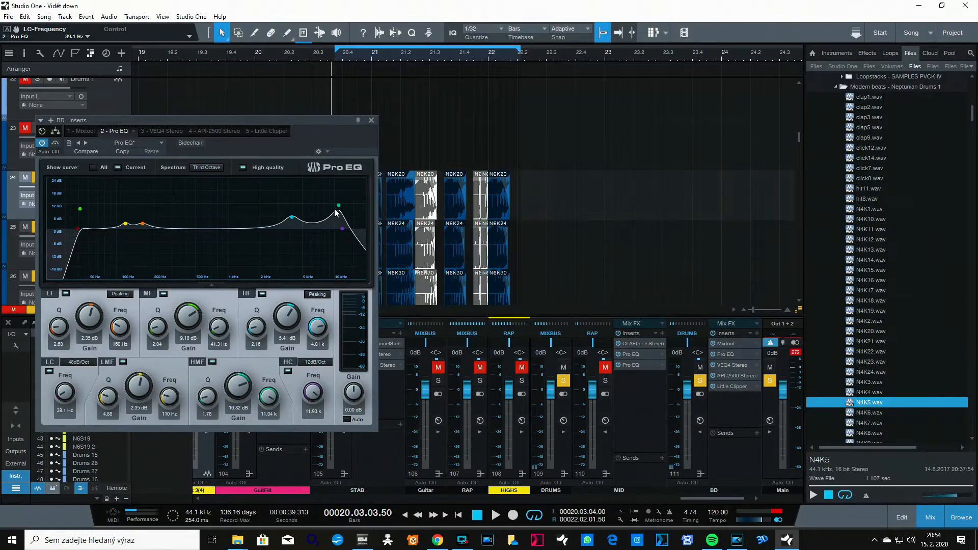
{"action": "left_click_drag", "start_coordinate": [304, 123], "coordinate": [263, 136]}
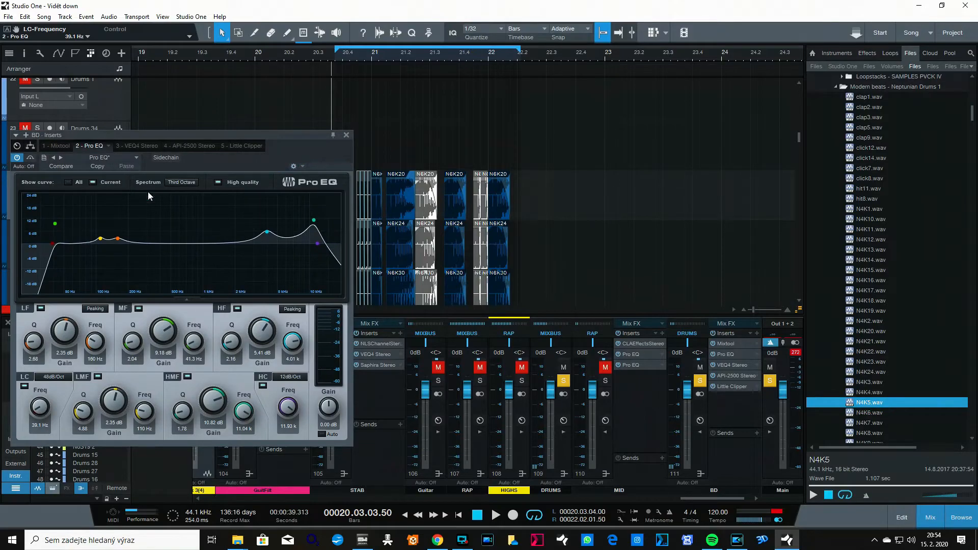
Step: Inspect the low-frequency settings of the VEQ4 Stereo equaliser on the BD bus and close the plug-in
{"action": "left_click", "coordinate": [732, 366]}
{"action": "left_click_drag", "start_coordinate": [414, 135], "coordinate": [458, 146]}
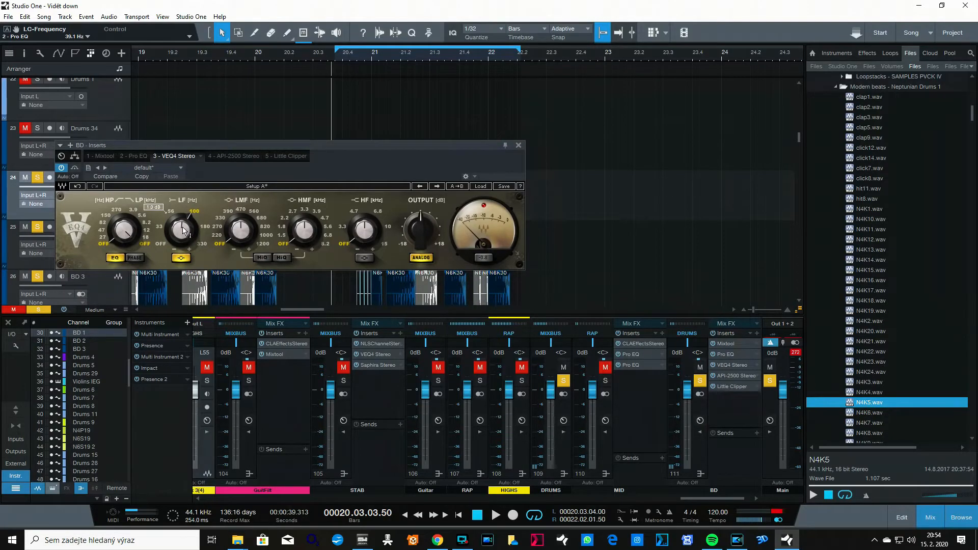
{"action": "left_click", "coordinate": [519, 147]}
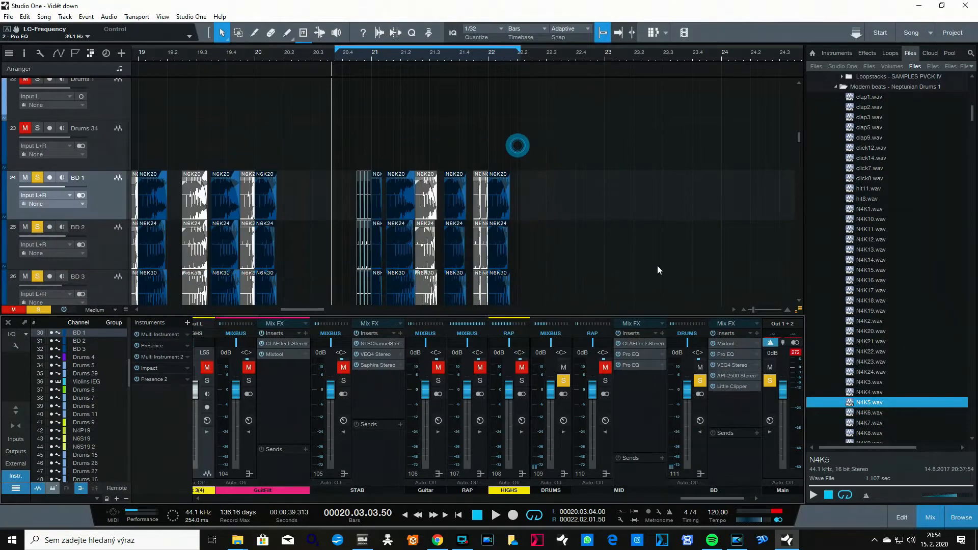
Step: Open the API-2500 compressor on the BD bus, adjust its threshold to 7.70 dB during playback, and close it
{"action": "left_click", "coordinate": [727, 375]}
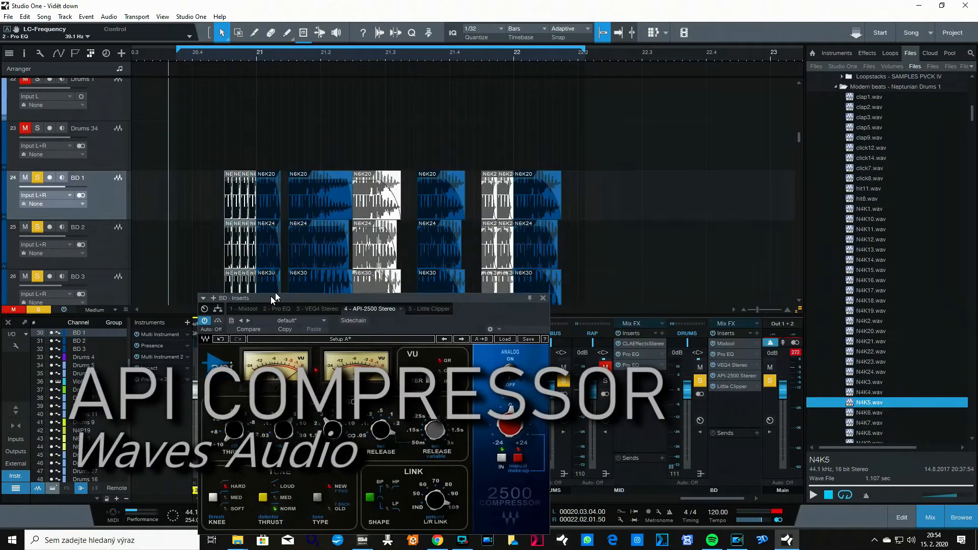
{"action": "left_click_drag", "start_coordinate": [275, 297], "coordinate": [250, 280]}
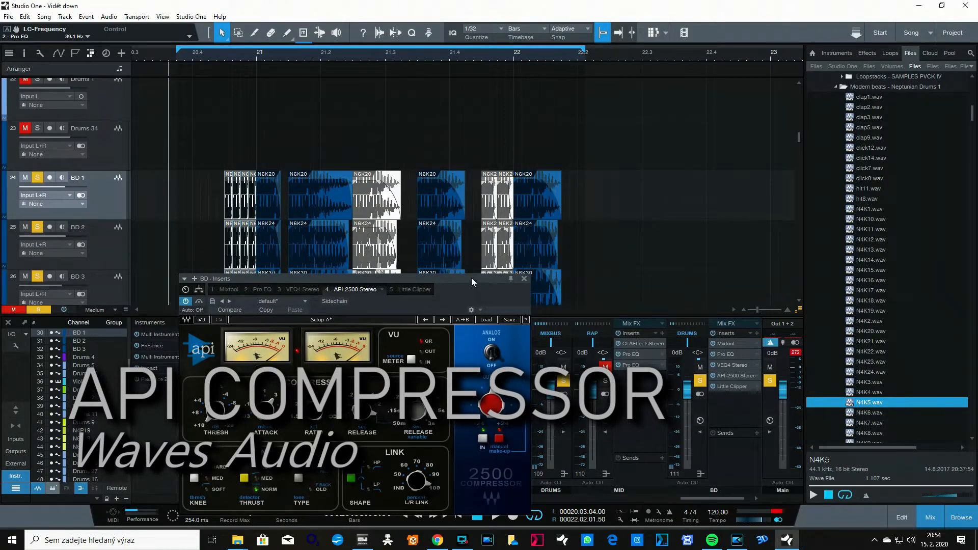
{"action": "left_click_drag", "start_coordinate": [471, 277], "coordinate": [876, 60]}
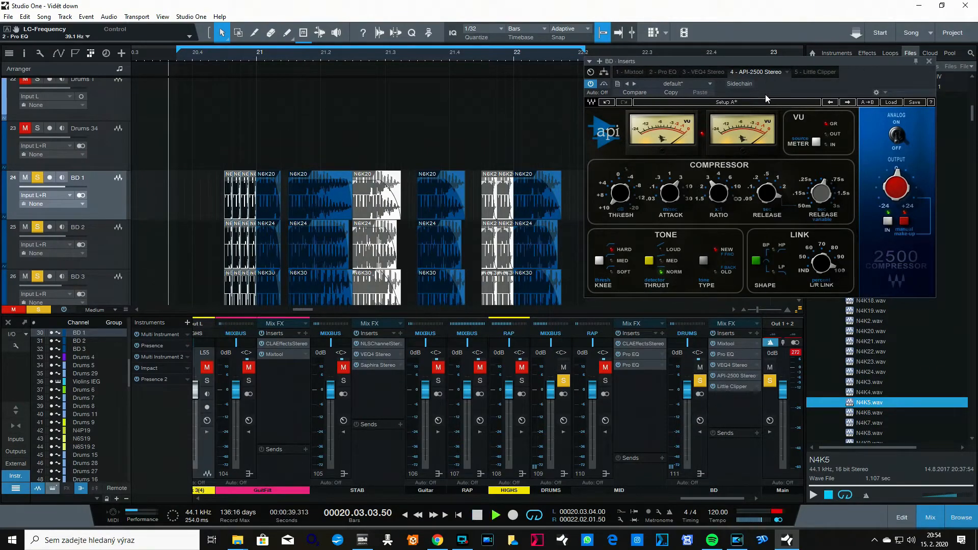
{"action": "left_click_drag", "start_coordinate": [620, 193], "coordinate": [620, 187]}
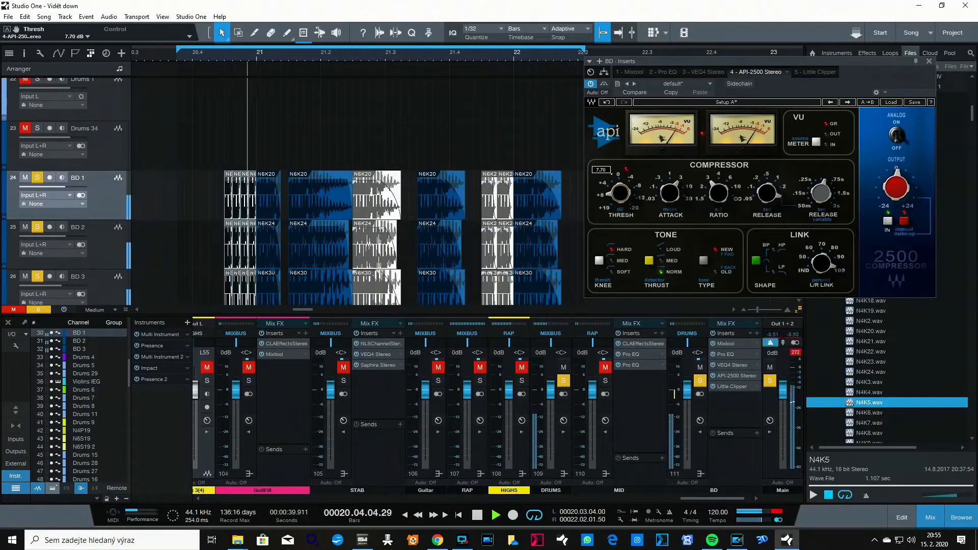
{"action": "key", "text": "space"}
{"action": "left_click", "coordinate": [930, 62]}
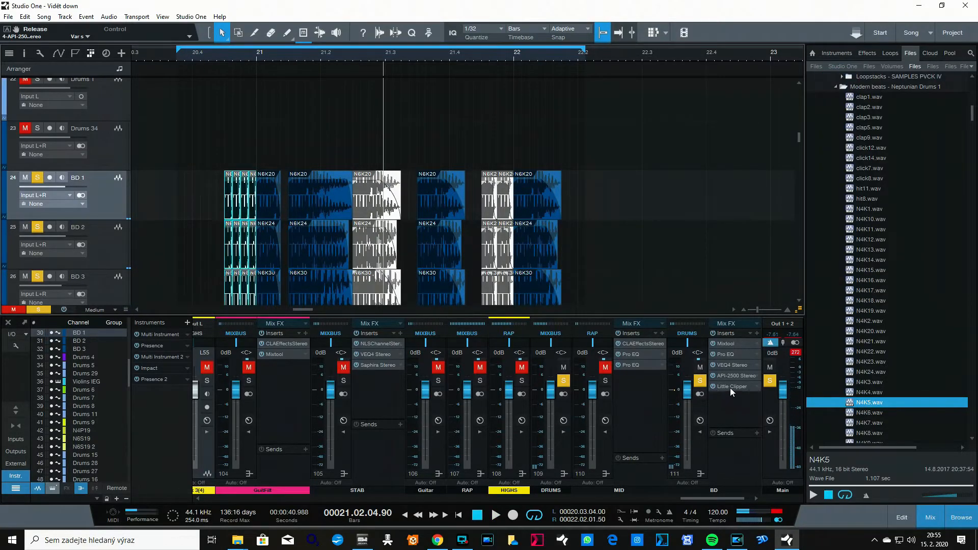
Step: Open the Little Clipper on the BD bus and set its hardness to 0 %
{"action": "left_click", "coordinate": [729, 387]}
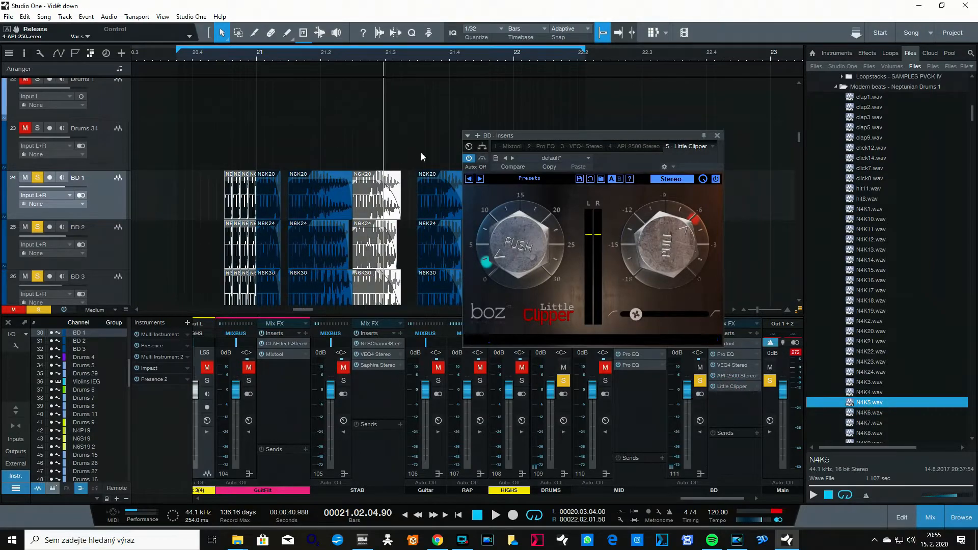
{"action": "left_click", "coordinate": [206, 64]}
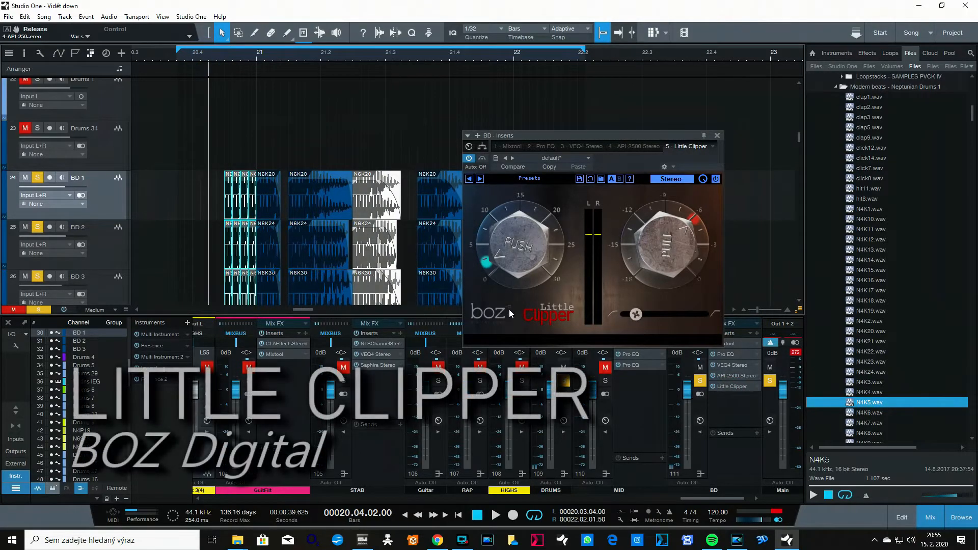
{"action": "mouse_move", "coordinate": [673, 258]}
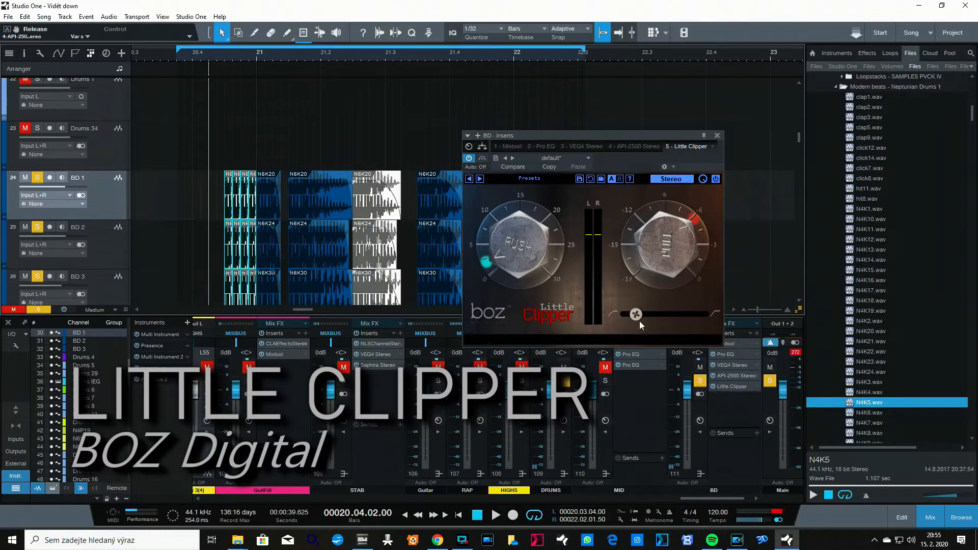
{"action": "left_click_drag", "start_coordinate": [641, 321], "coordinate": [616, 317]}
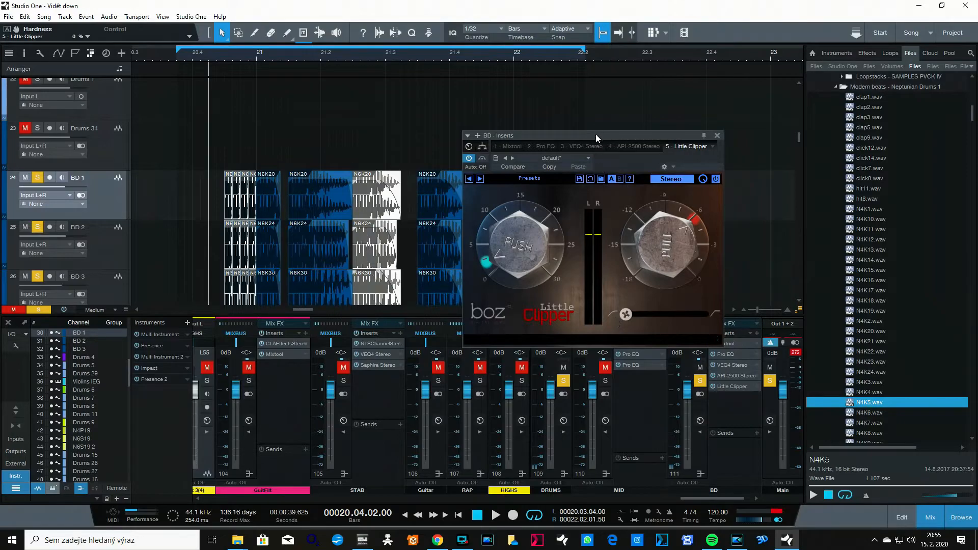
Step: Sweep the Little Clipper's hardness to its maximum and back to 0 %, and close the plug-in
{"action": "left_click_drag", "start_coordinate": [596, 135], "coordinate": [556, 128]}
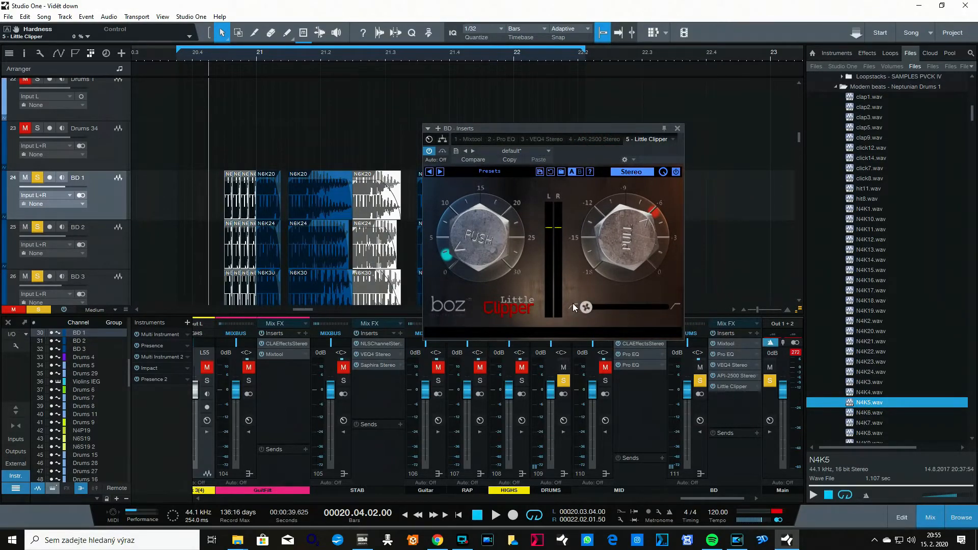
{"action": "mouse_move", "coordinate": [583, 305]}
{"action": "left_click_drag", "start_coordinate": [585, 307], "coordinate": [718, 315]}
{"action": "left_click_drag", "start_coordinate": [666, 309], "coordinate": [558, 306]}
{"action": "left_click_drag", "start_coordinate": [216, 57], "coordinate": [206, 88]}
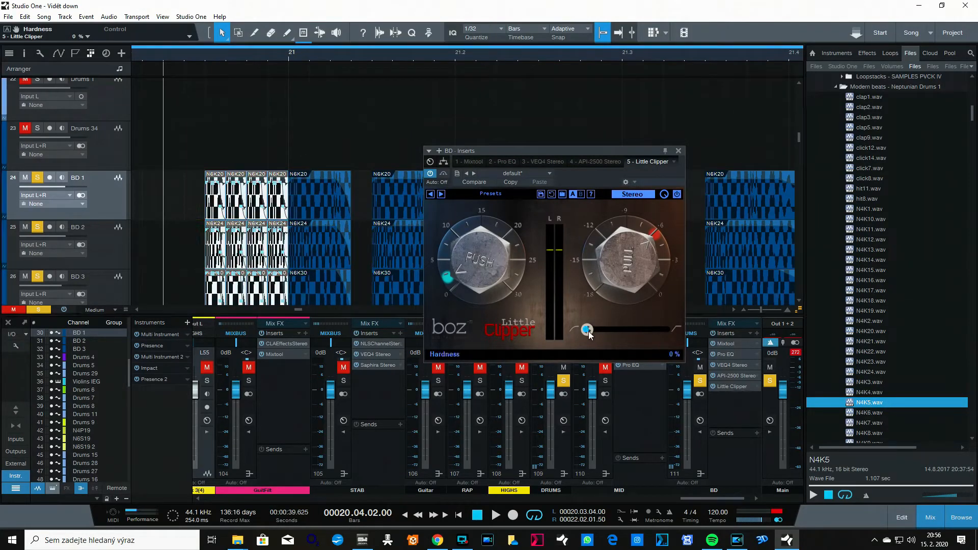
{"action": "left_click", "coordinate": [678, 151]}
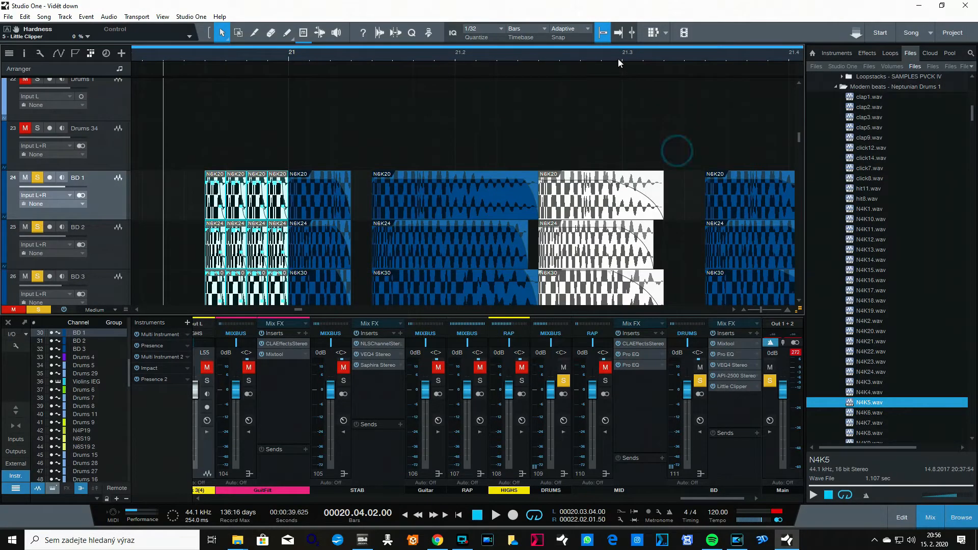
Step: Play the kick pattern through the reopened Little Clipper, lower its ceiling to -10.59 dB, and close the plug-in
{"action": "left_click_drag", "start_coordinate": [619, 60], "coordinate": [485, 43]}
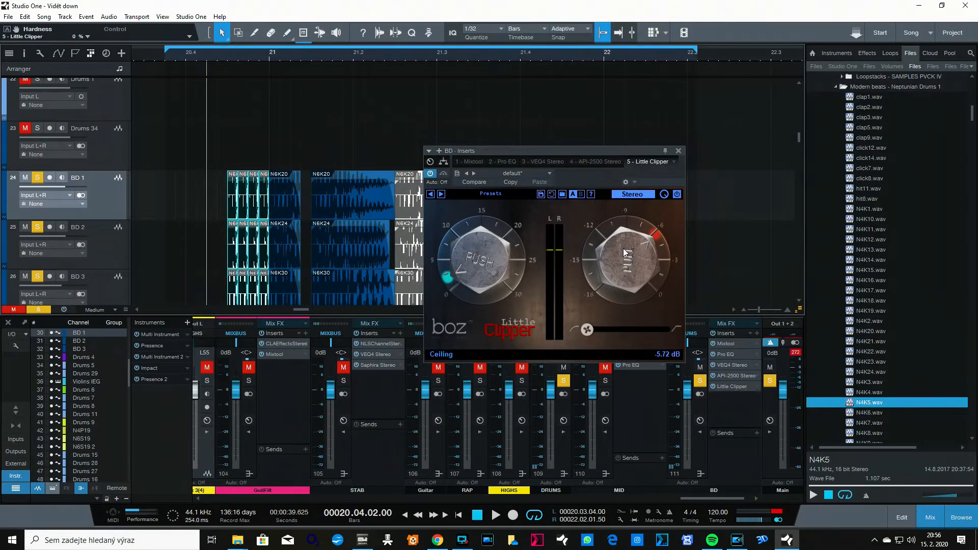
{"action": "left_click_drag", "start_coordinate": [582, 151], "coordinate": [569, 157]}
{"action": "key", "text": "space"}
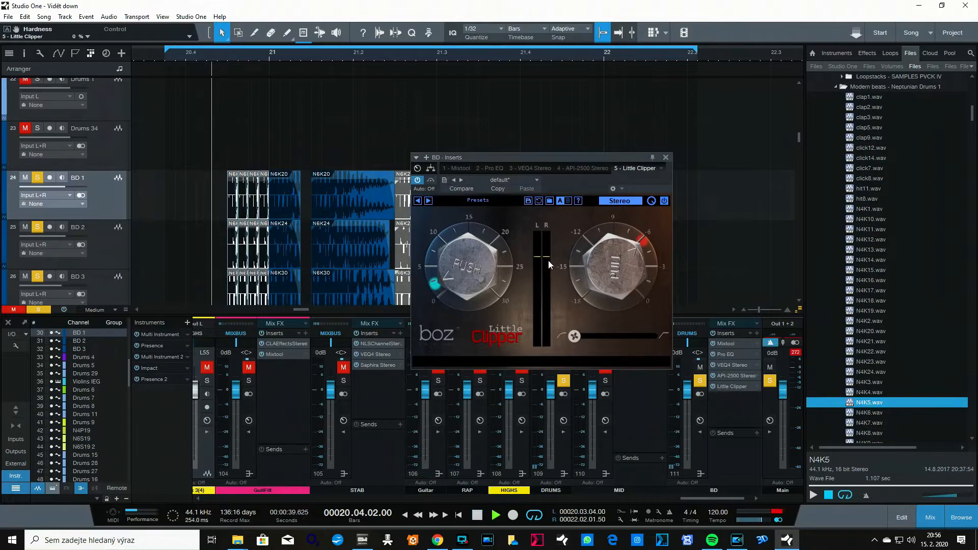
{"action": "mouse_move", "coordinate": [599, 262]}
{"action": "left_mouse_down"}
{"action": "mouse_move", "coordinate": [609, 302]}
{"action": "mouse_move", "coordinate": [614, 237]}
{"action": "mouse_move", "coordinate": [595, 252]}
{"action": "left_mouse_up"}
{"action": "left_click", "coordinate": [190, 55]}
{"action": "left_click", "coordinate": [176, 58]}
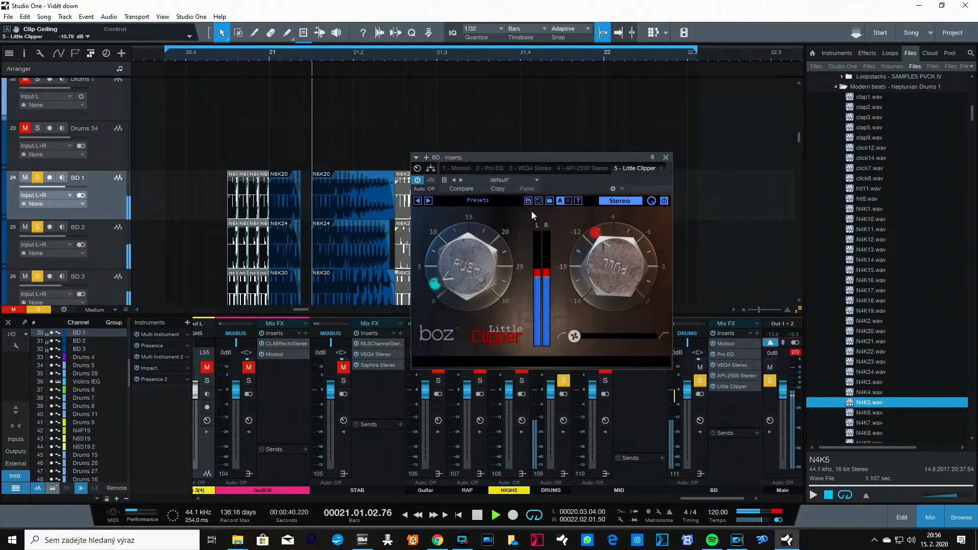
{"action": "left_click_drag", "start_coordinate": [597, 262], "coordinate": [597, 259]}
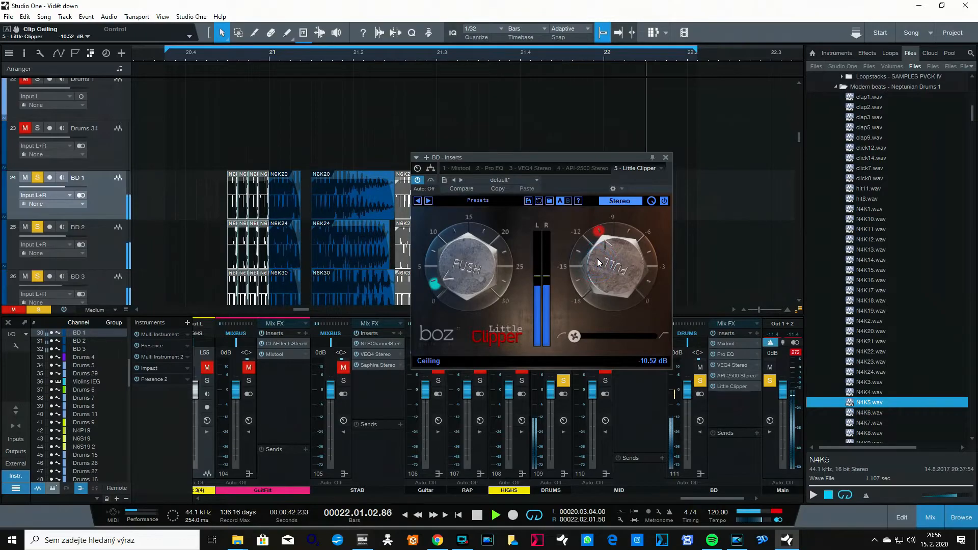
{"action": "key", "text": "space"}
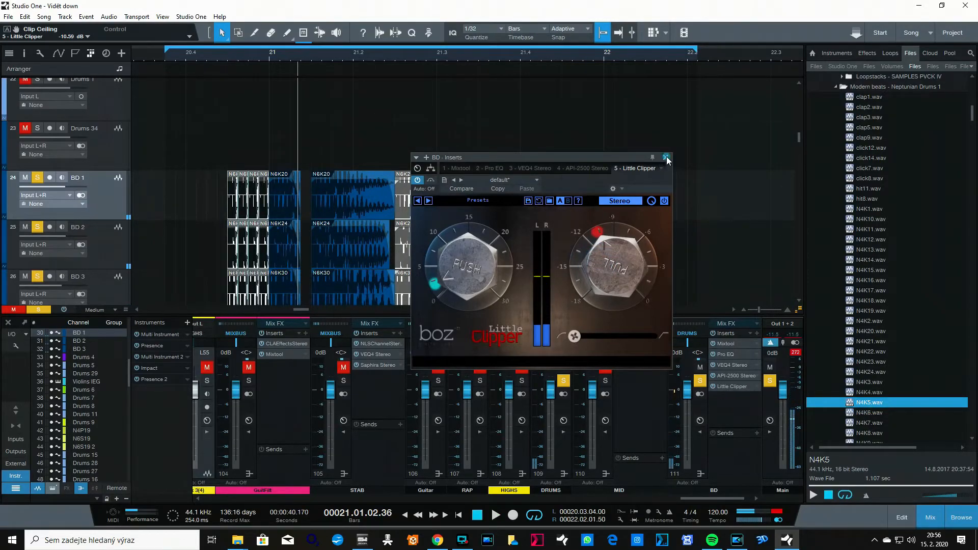
{"action": "left_click", "coordinate": [666, 157]}
Step: Replay the kick roll before bar 21 and set the Little Clipper's ceiling to -10.03 dB
{"action": "left_click_drag", "start_coordinate": [590, 58], "coordinate": [340, 61]}
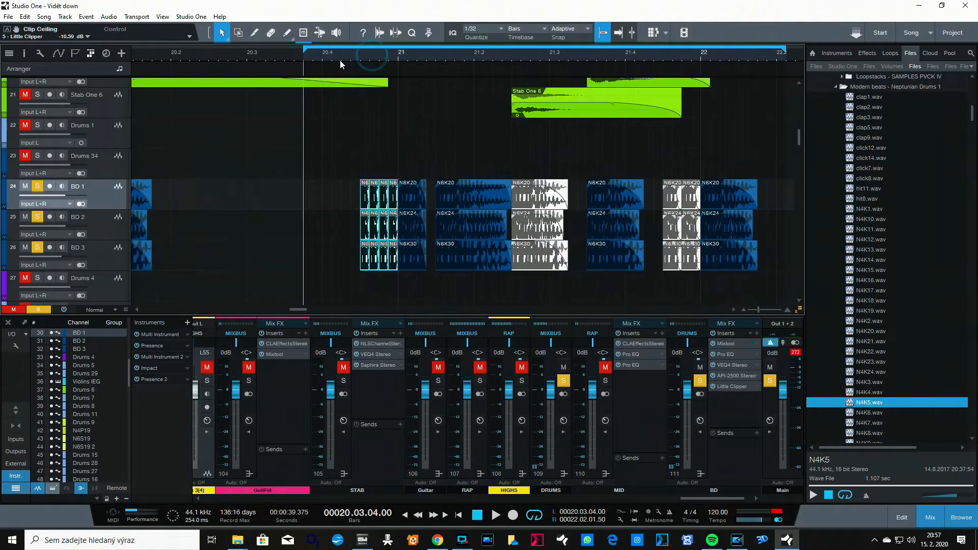
{"action": "left_click", "coordinate": [331, 57]}
{"action": "left_click", "coordinate": [664, 156]}
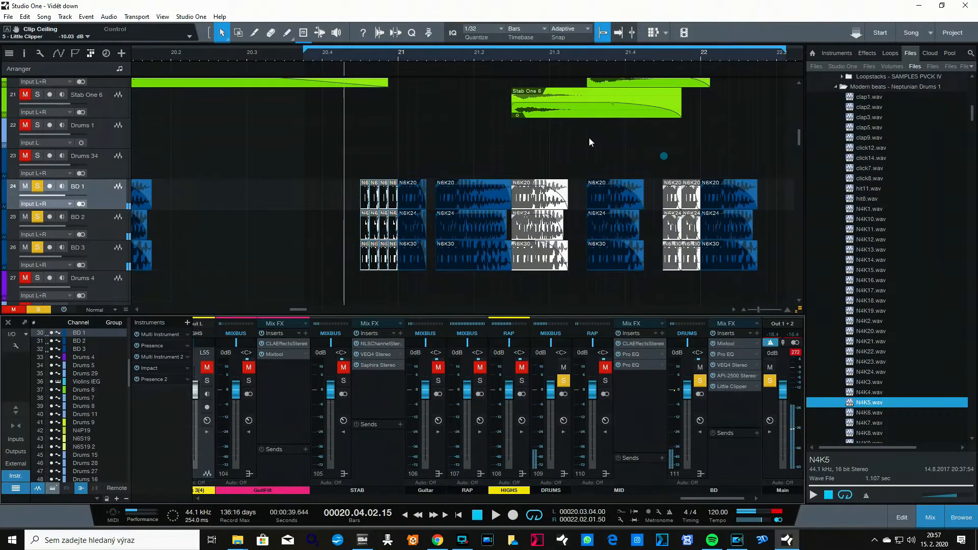
{"action": "left_click_drag", "start_coordinate": [354, 57], "coordinate": [331, 53]}
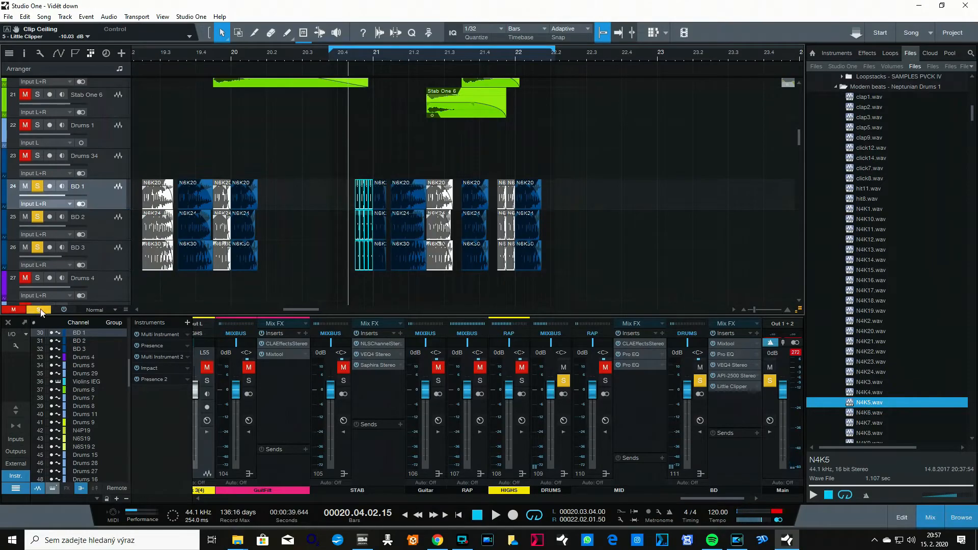
Step: Clear all solos and play the full mix from just before bar 17
{"action": "left_click", "coordinate": [41, 310]}
{"action": "key", "text": "space"}
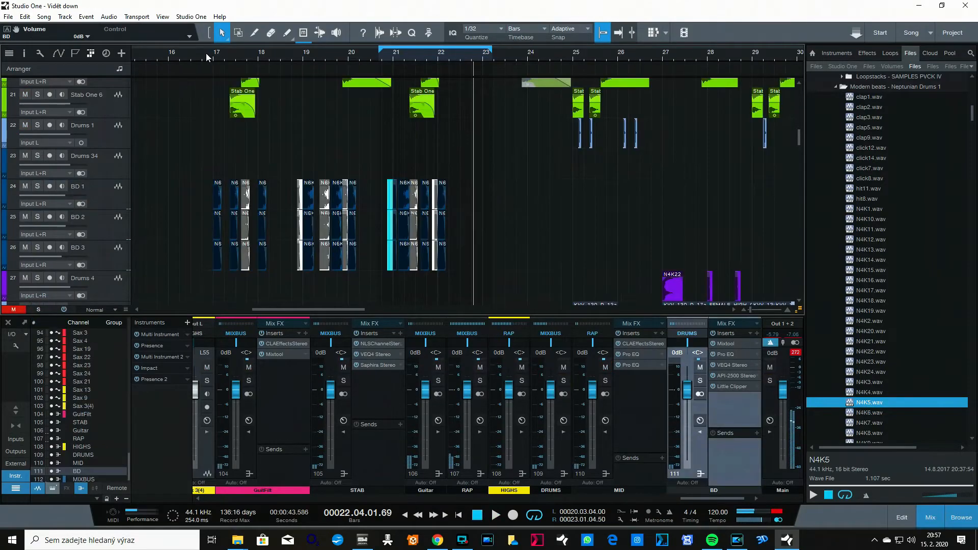
{"action": "left_click", "coordinate": [206, 53]}
{"action": "key", "text": "space"}
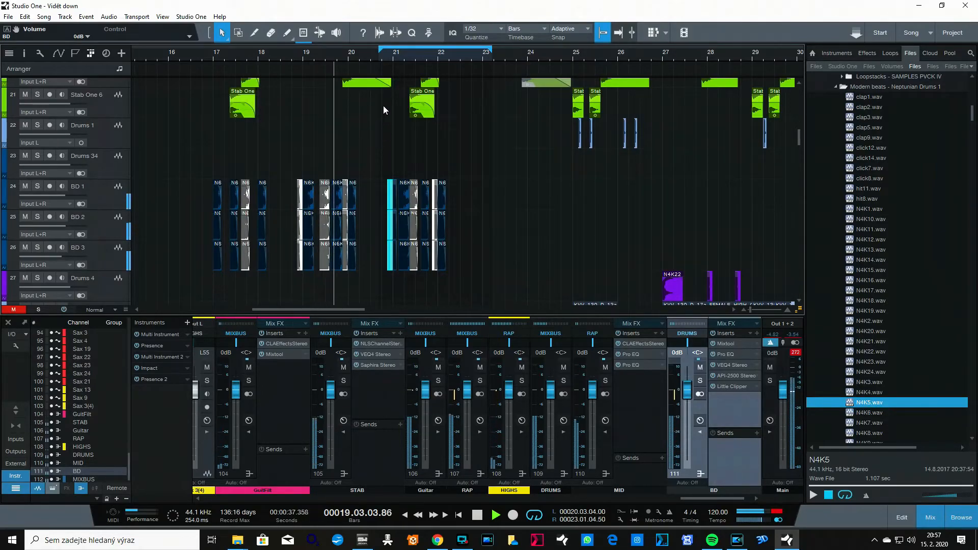
Step: Briefly solo the BD bus during playback and replay the full mix from just before bar 21
{"action": "left_click_drag", "start_coordinate": [389, 57], "coordinate": [390, 77]}
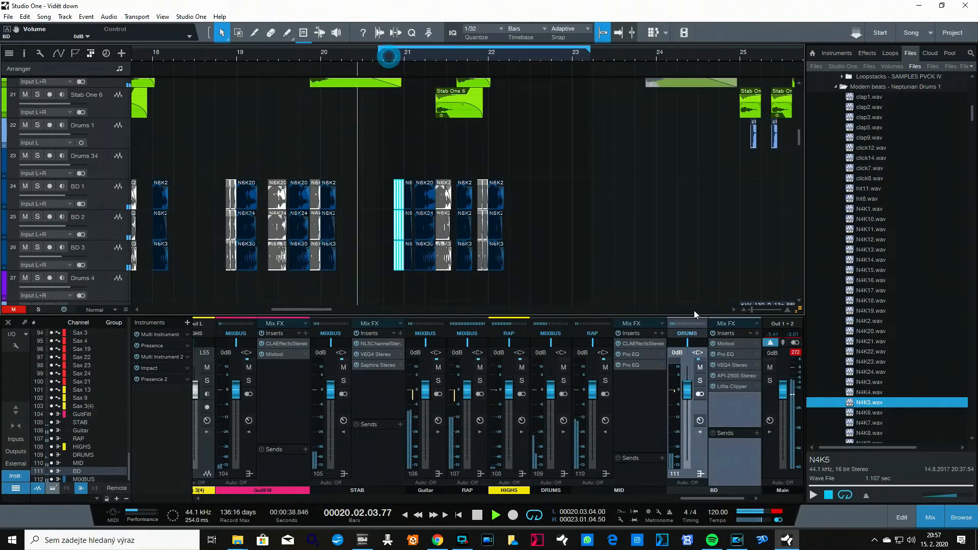
{"action": "left_click", "coordinate": [701, 382]}
{"action": "left_click", "coordinate": [701, 382]}
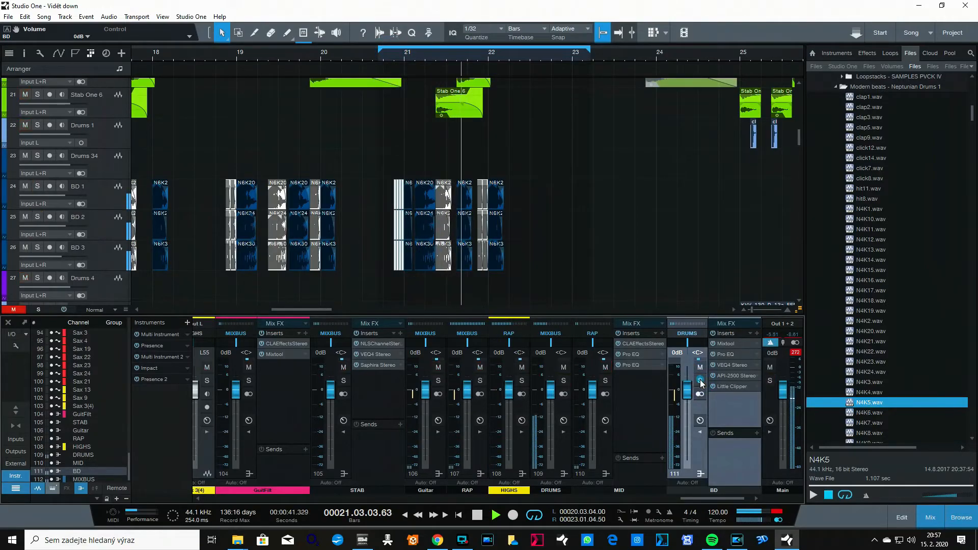
{"action": "left_click", "coordinate": [390, 59]}
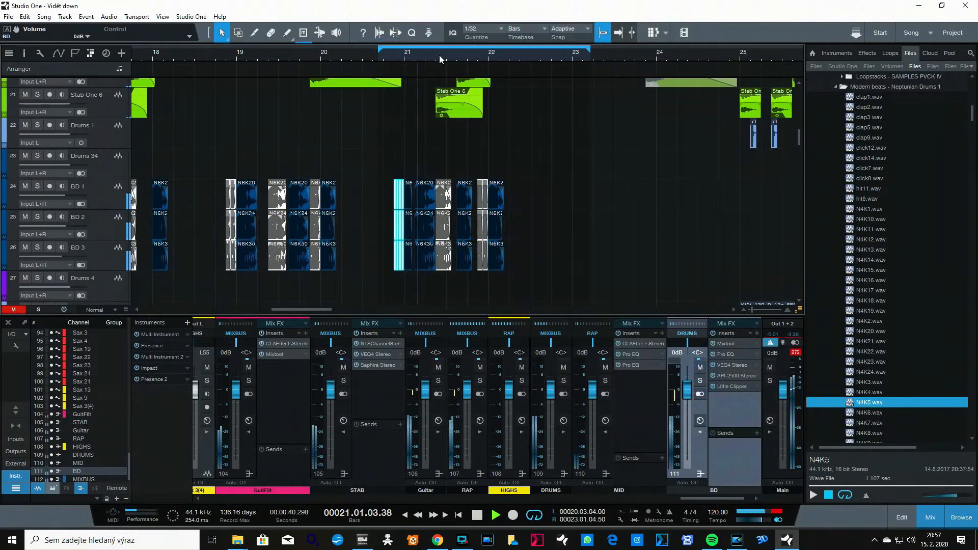
Step: Replay the kick section from bar 20 to bar 22 and toggle the BD bus solo to compare
{"action": "left_click_drag", "start_coordinate": [439, 55], "coordinate": [465, 50]}
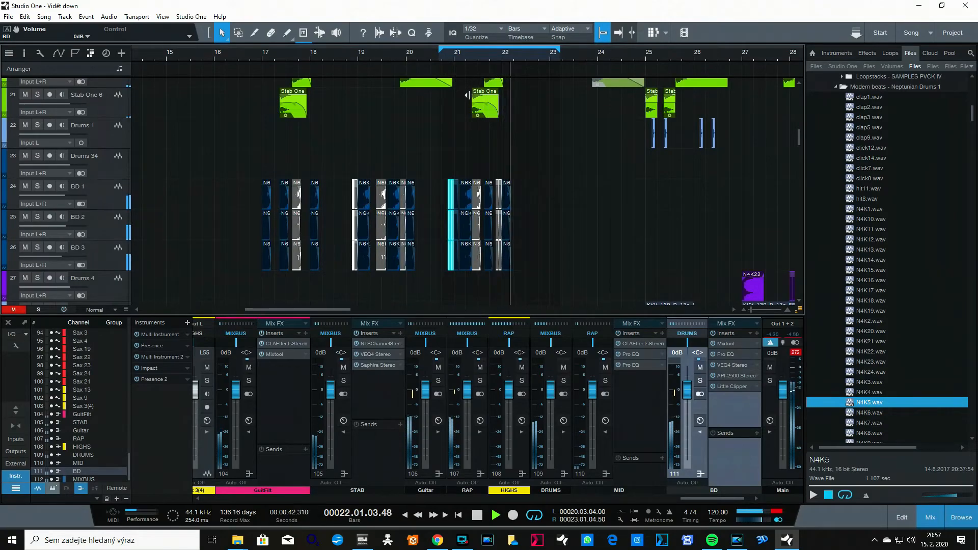
{"action": "key", "text": "space"}
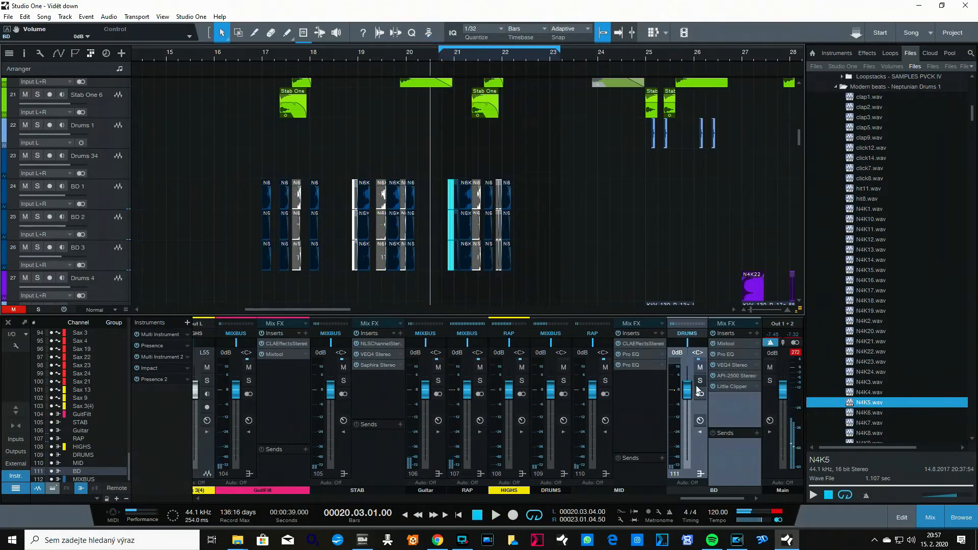
{"action": "left_click", "coordinate": [701, 382]}
{"action": "left_click_drag", "start_coordinate": [449, 57], "coordinate": [497, 264]}
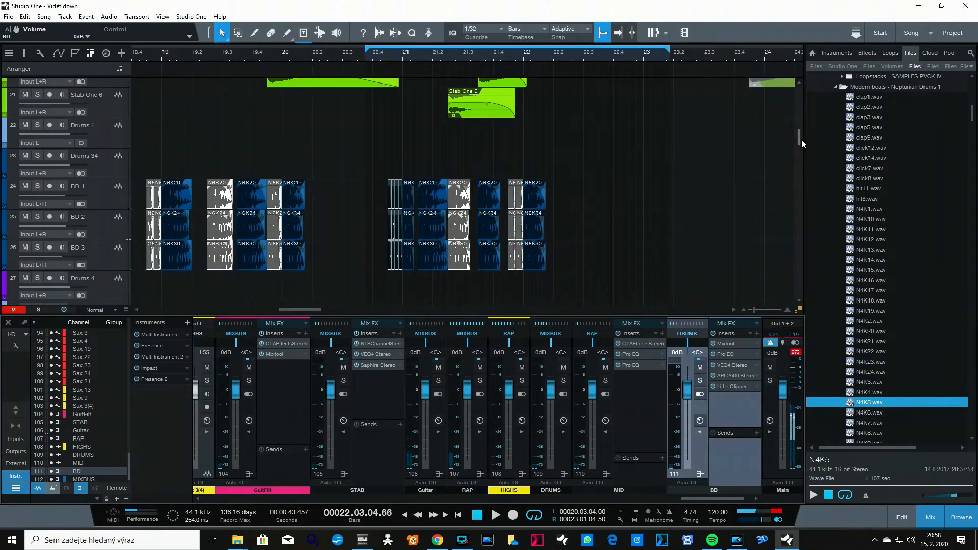
Step: Go to the BASS track, enlarge the tracks to medium height and place the playback position just before bar 17
{"action": "left_click_drag", "start_coordinate": [801, 138], "coordinate": [801, 120]}
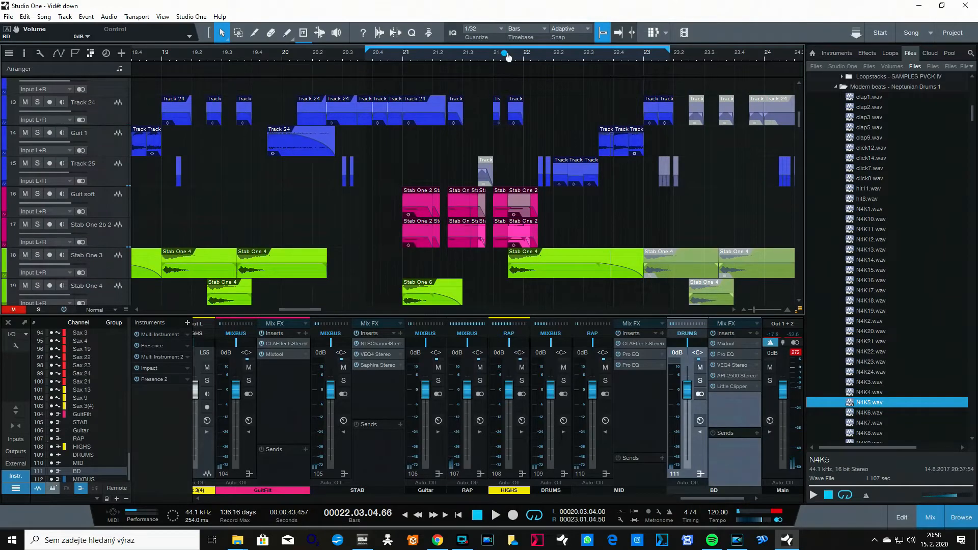
{"action": "left_click_drag", "start_coordinate": [508, 56], "coordinate": [529, 62]}
{"action": "scroll", "coordinate": [545, 206], "scroll_direction": "down", "scroll_amount": 5}
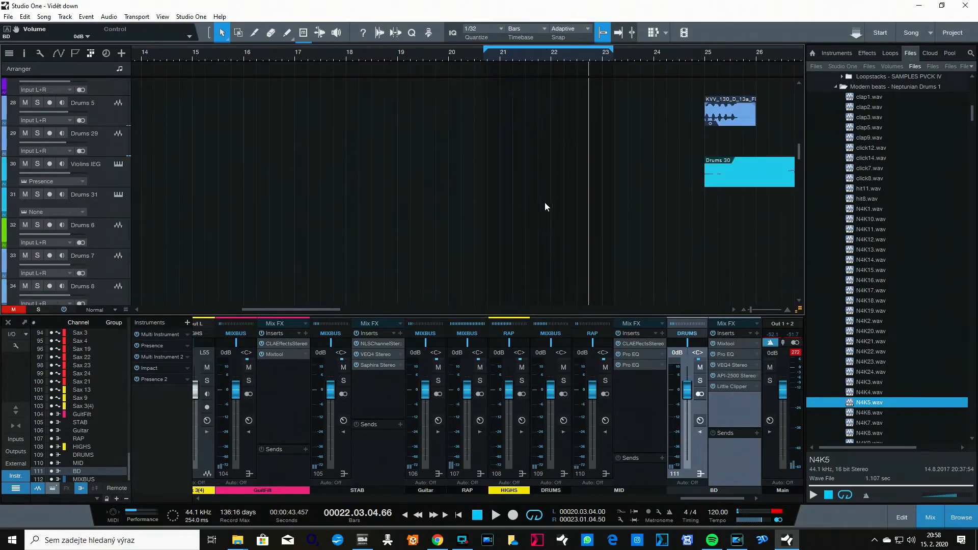
{"action": "left_click_drag", "start_coordinate": [799, 151], "coordinate": [808, 106]}
{"action": "left_click", "coordinate": [278, 56]}
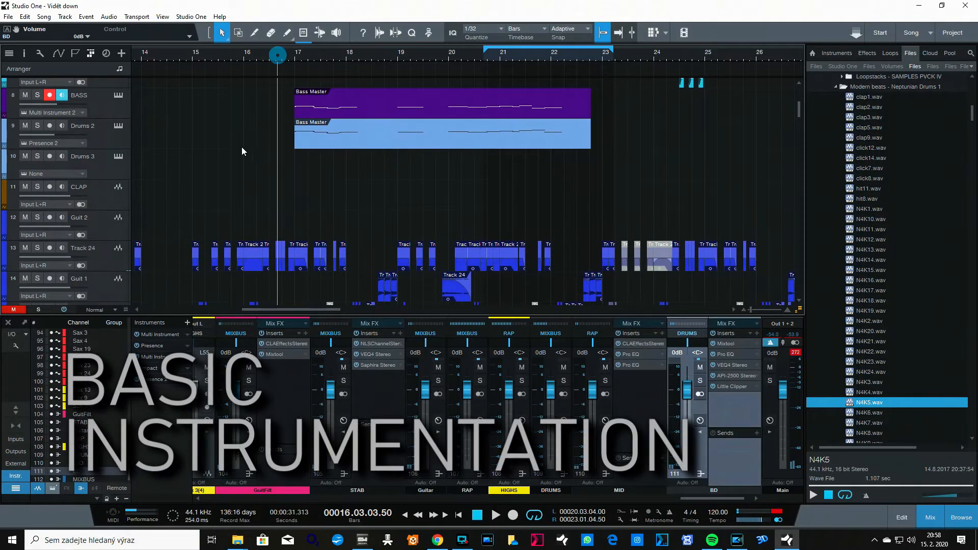
{"action": "key", "text": "alt+e"}
{"action": "left_click", "coordinate": [270, 59]}
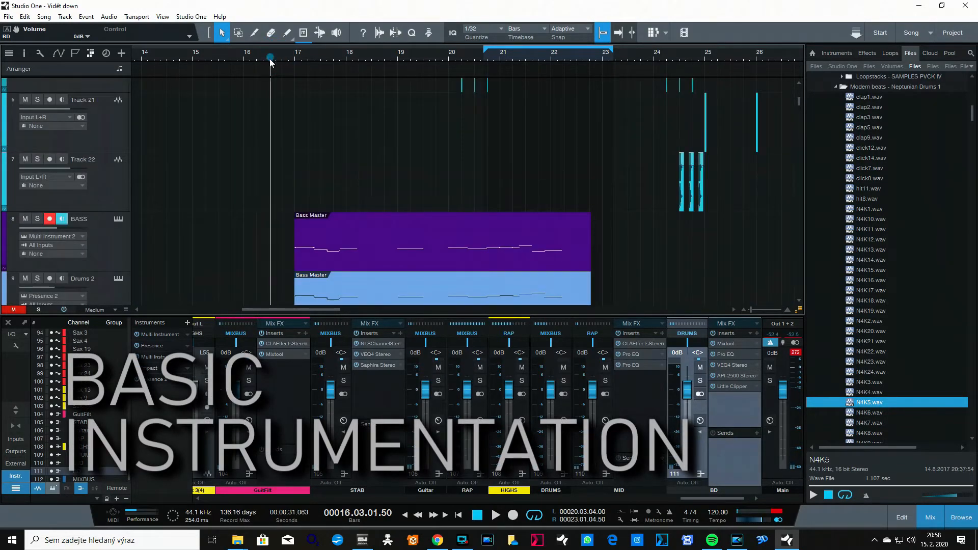
Step: Solo the BASS track, play it and open its Bass Master instrument from Multi Instrument 2
{"action": "left_click", "coordinate": [41, 219]}
{"action": "left_click", "coordinate": [118, 219]}
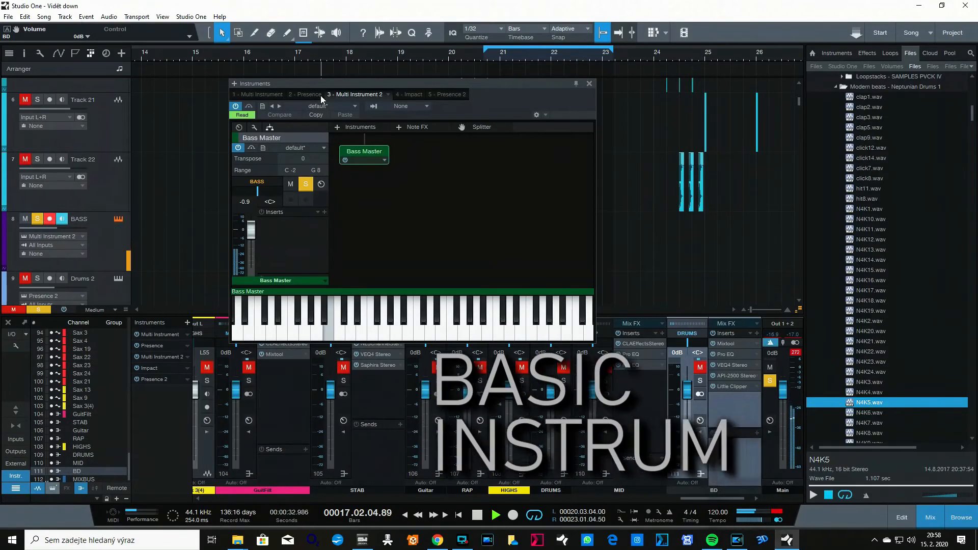
{"action": "left_click", "coordinate": [368, 153]}
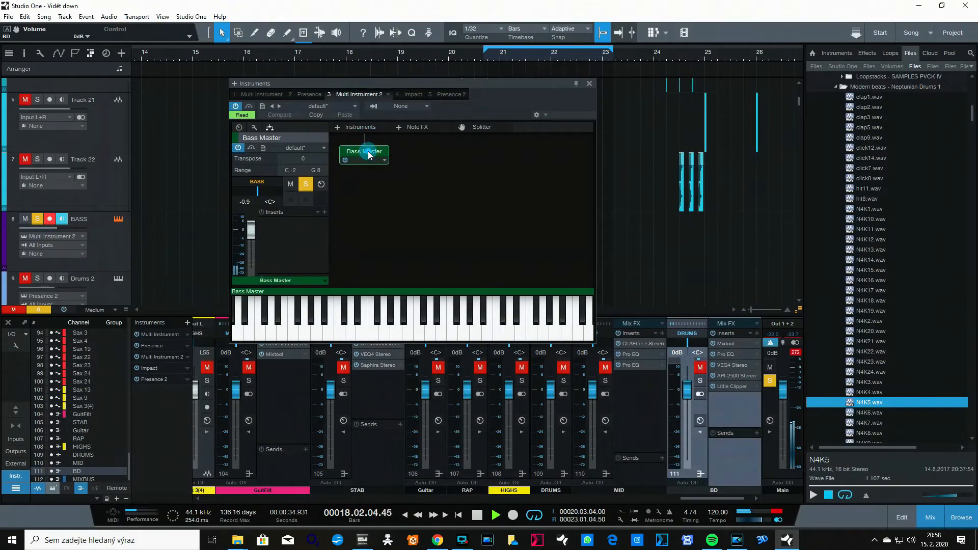
{"action": "left_click_drag", "start_coordinate": [492, 113], "coordinate": [445, 112]}
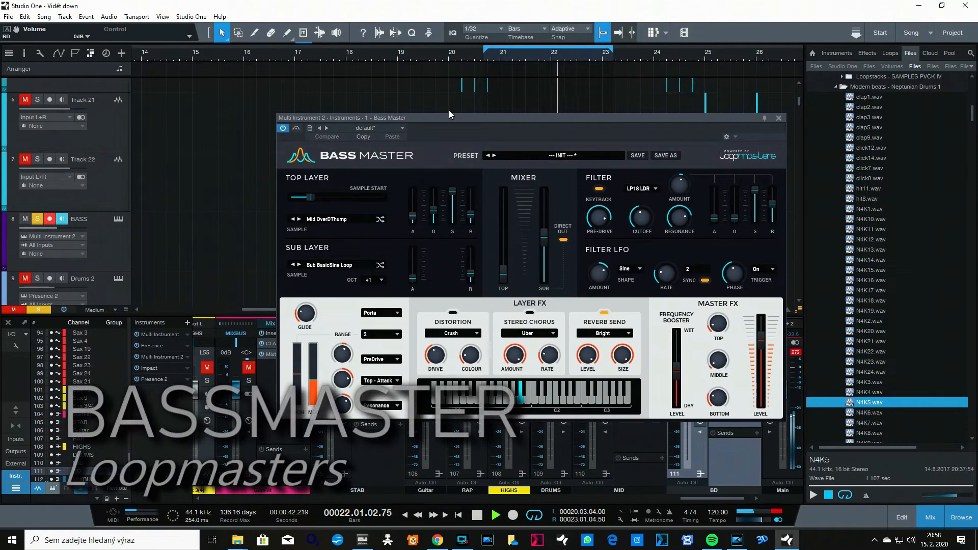
Step: Replay the soloed bass from around bar 20.3 while examining the Bass Master settings
{"action": "left_click", "coordinate": [474, 58]}
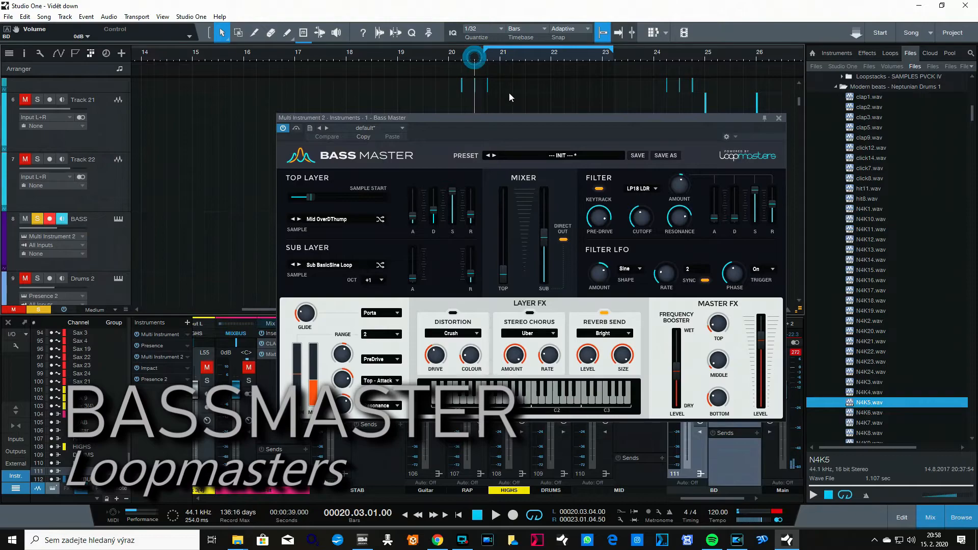
{"action": "left_click_drag", "start_coordinate": [510, 119], "coordinate": [507, 157]}
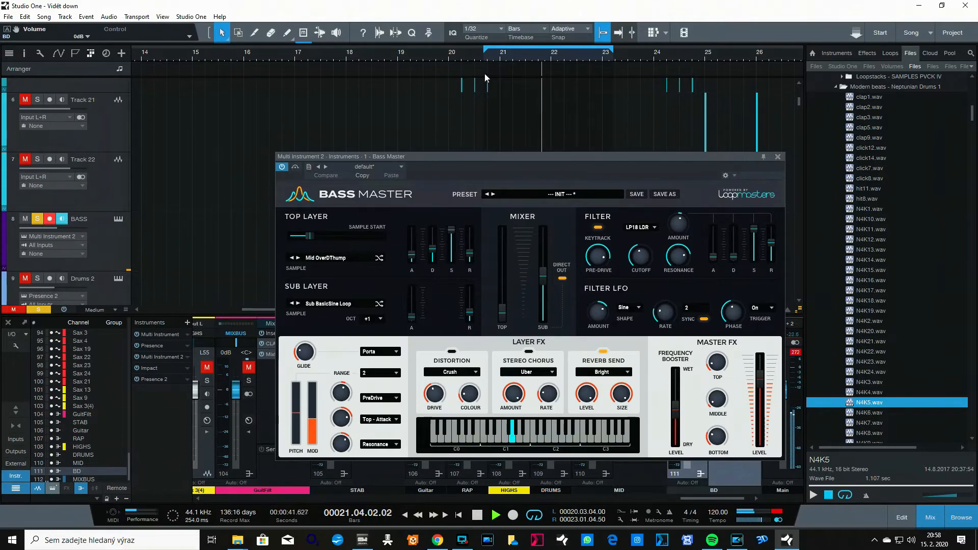
{"action": "key", "text": "space"}
{"action": "left_click", "coordinate": [472, 60]}
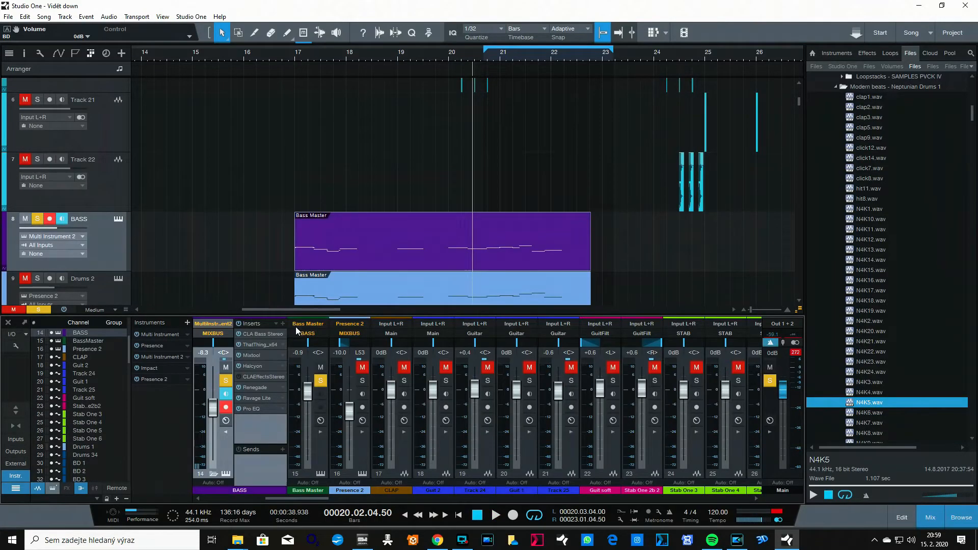
Step: Bypass all of the BASS channel's inserts and play the dry bass from just before bar 17
{"action": "left_click", "coordinate": [238, 325]}
{"action": "left_click", "coordinate": [277, 60]}
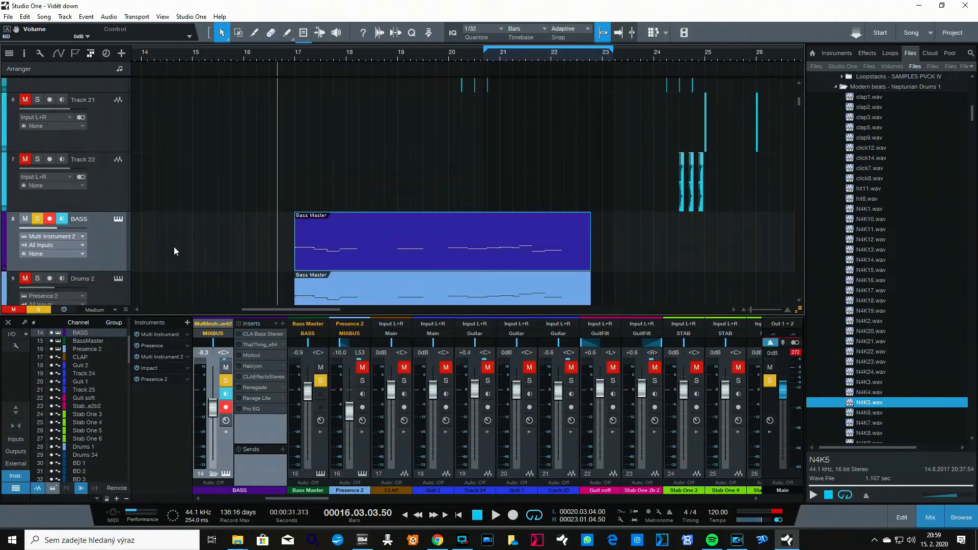
{"action": "key", "text": "space"}
Step: Raise the BASS volume to +0.3 dB and replay the dry bass from just before bar 17
{"action": "left_click_drag", "start_coordinate": [62, 228], "coordinate": [78, 228]}
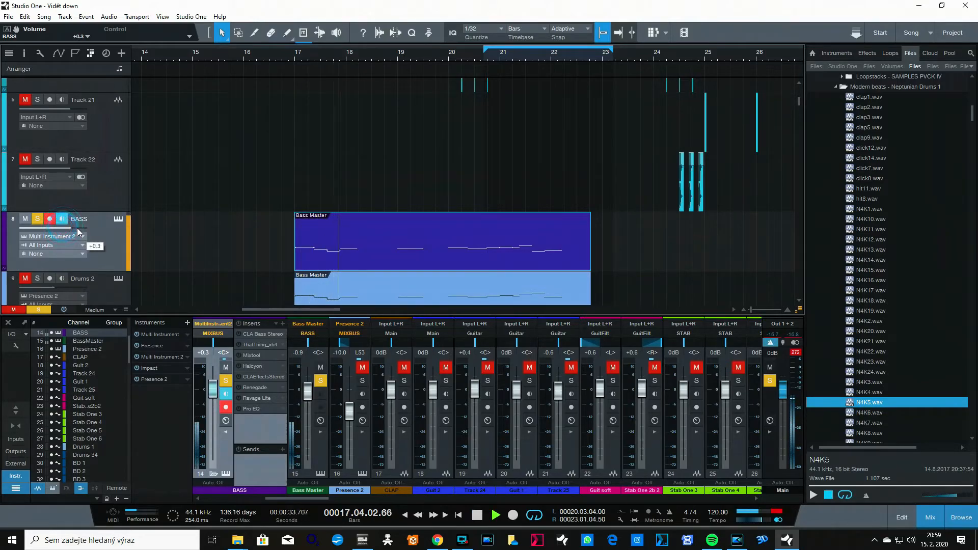
{"action": "key", "text": "space"}
{"action": "left_click", "coordinate": [281, 56]}
{"action": "key", "text": "space"}
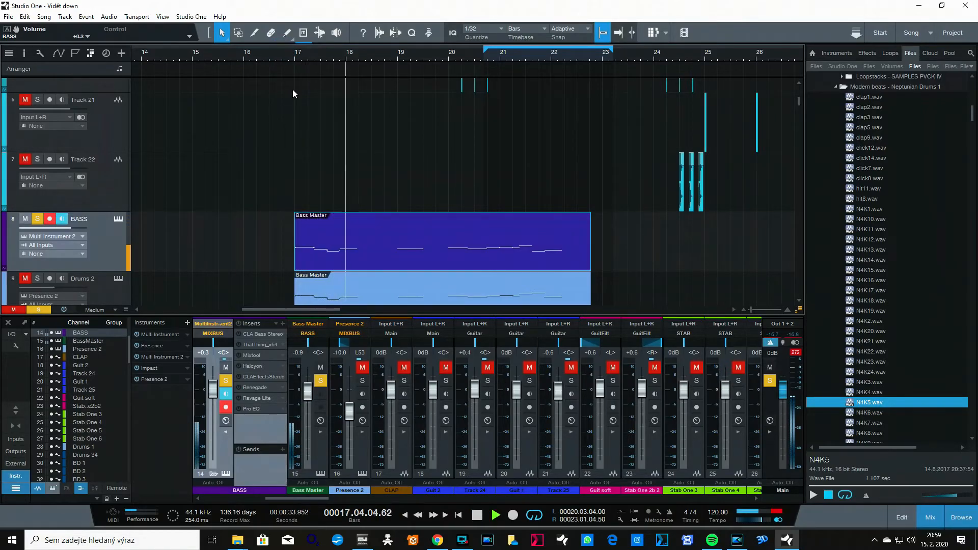
{"action": "key", "text": "space"}
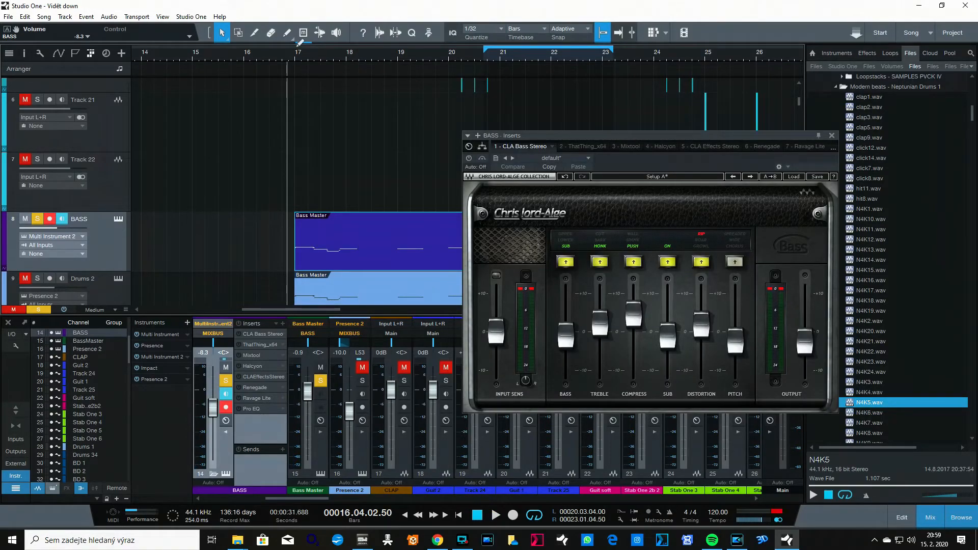
Step: Set the loop range from bar 17 to 18.03.04.50, return to its start and enable the BASS channel's CLA Bass Stereo insert
{"action": "left_click_drag", "start_coordinate": [296, 46], "coordinate": [277, 66]}
{"action": "key", "text": "KP_1"}
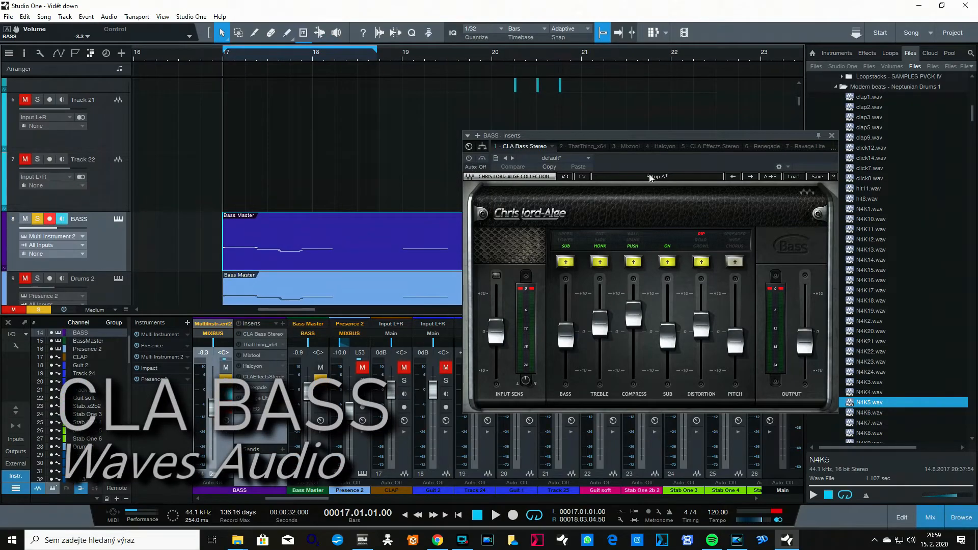
{"action": "mouse_move", "coordinate": [656, 136]}
{"action": "left_mouse_down"}
{"action": "mouse_move", "coordinate": [646, 153]}
{"action": "mouse_move", "coordinate": [637, 134]}
{"action": "left_mouse_up"}
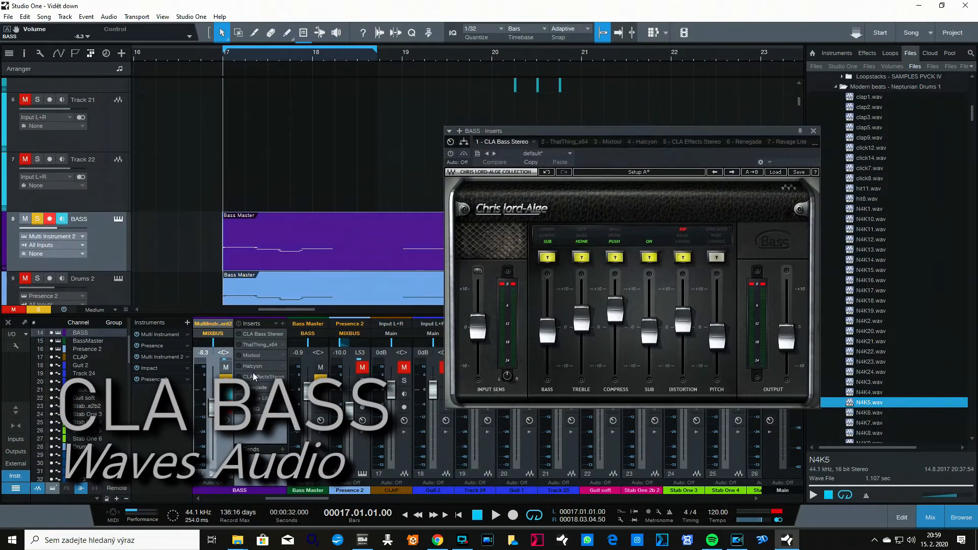
{"action": "left_click", "coordinate": [240, 335]}
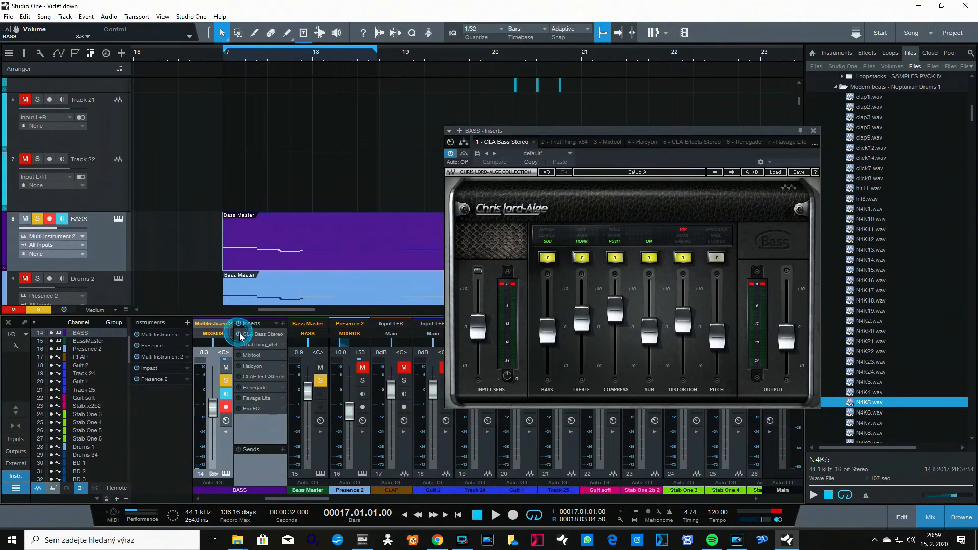
{"action": "left_click_drag", "start_coordinate": [717, 136], "coordinate": [682, 167]}
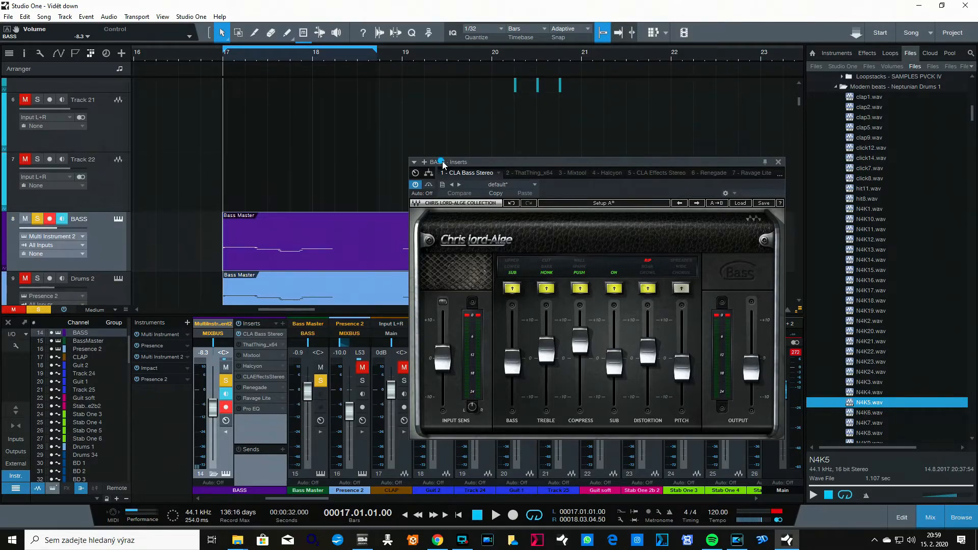
{"action": "left_click_drag", "start_coordinate": [442, 161], "coordinate": [397, 142]}
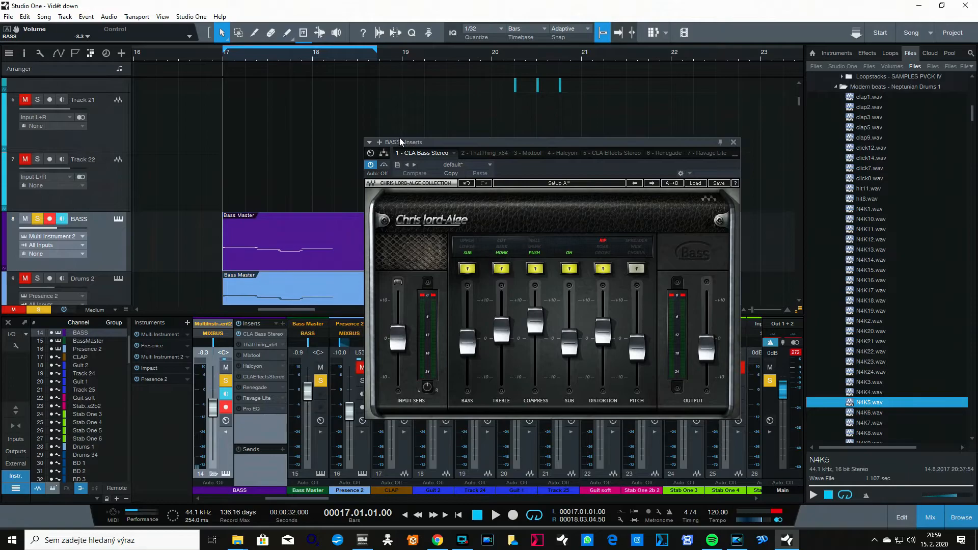
Step: Play the bass from bar 17 and toggle the CLA Bass insert to compare the sound
{"action": "key", "text": "space"}
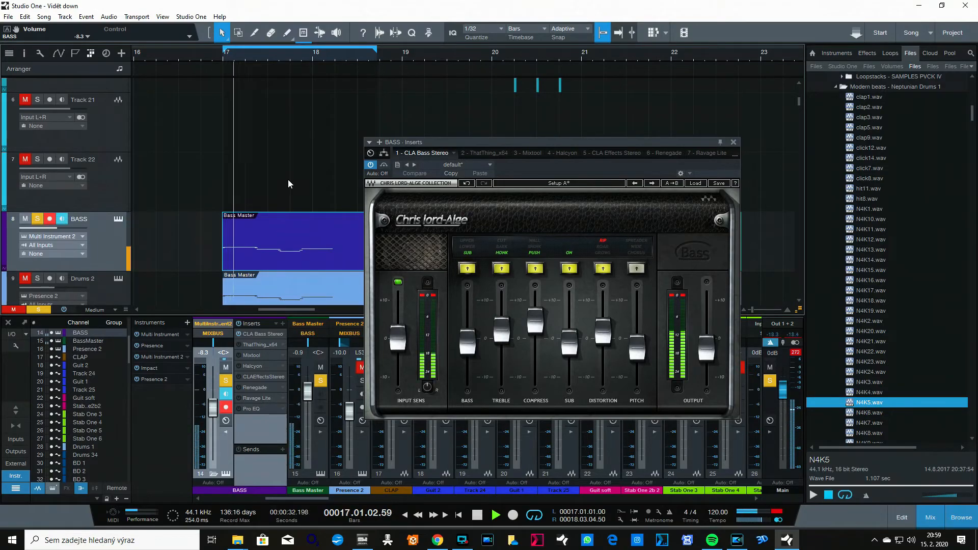
{"action": "left_click", "coordinate": [370, 164]}
{"action": "key", "text": "space"}
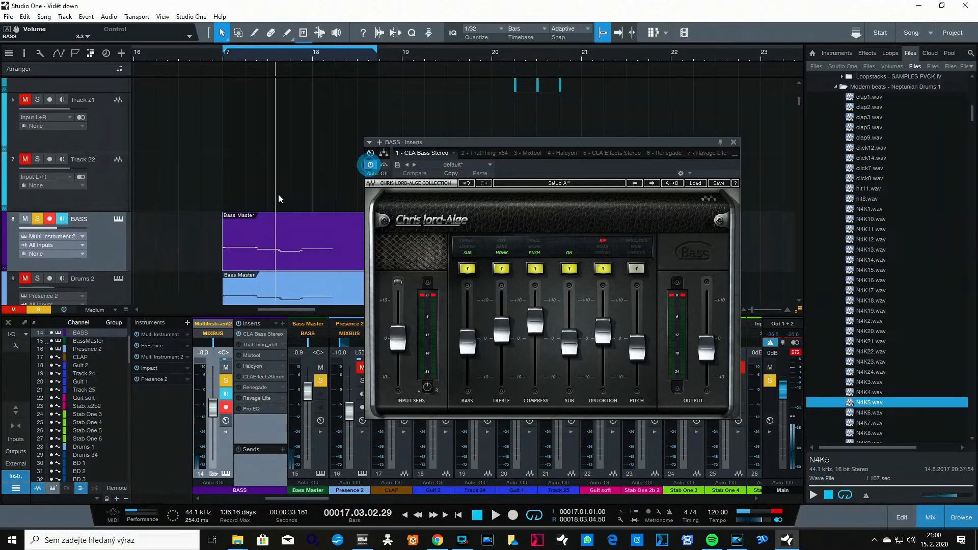
Step: Enable the ThatThing_x64 insert on the BASS channel, open it and pin its window
{"action": "left_click", "coordinate": [239, 346]}
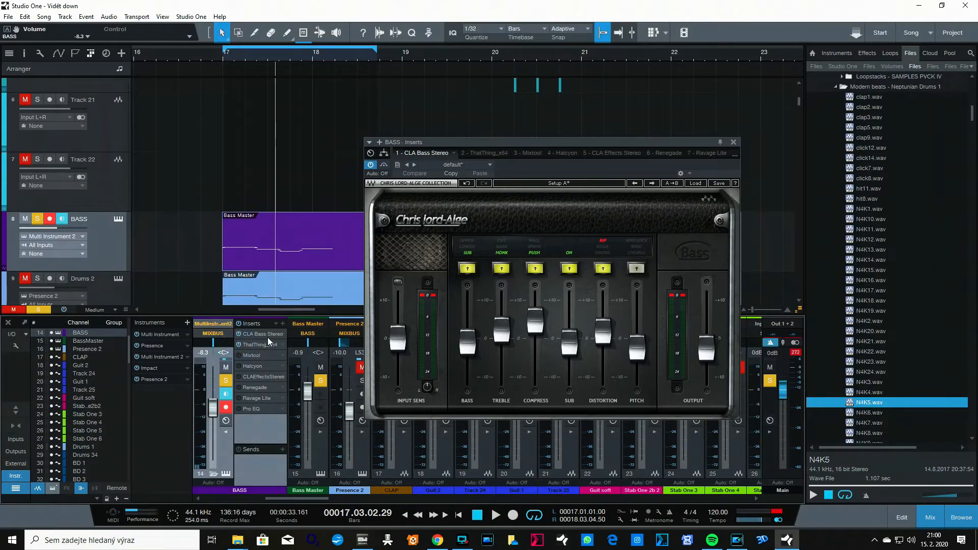
{"action": "left_click", "coordinate": [258, 345]}
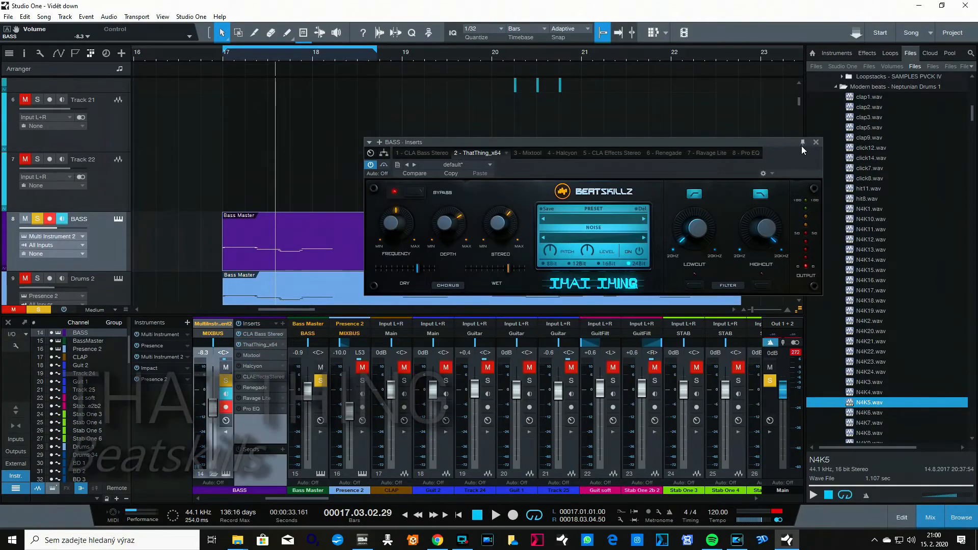
{"action": "left_click", "coordinate": [801, 143]}
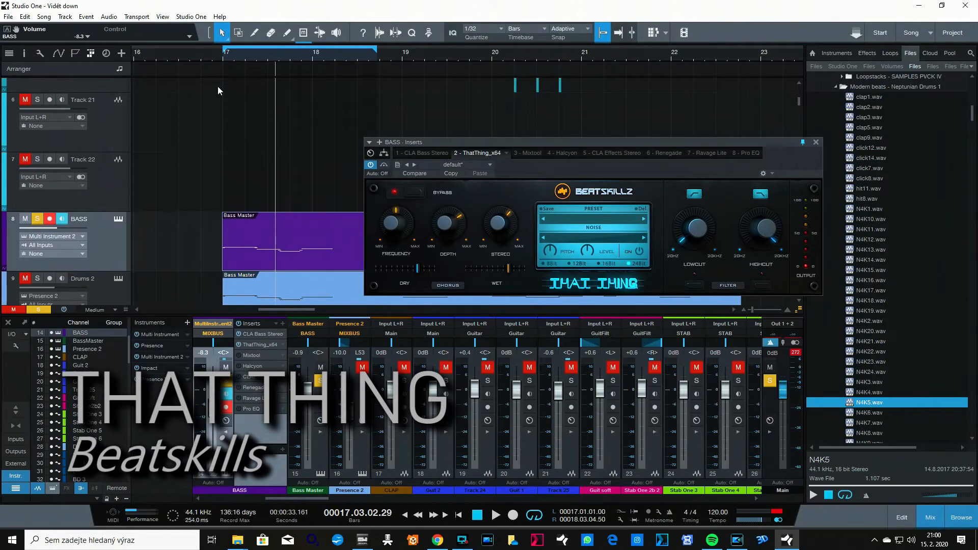
Step: Play the bass through ThatThing from just before bar 17 and return to the starting position
{"action": "left_click", "coordinate": [210, 52]}
{"action": "key", "text": "space"}
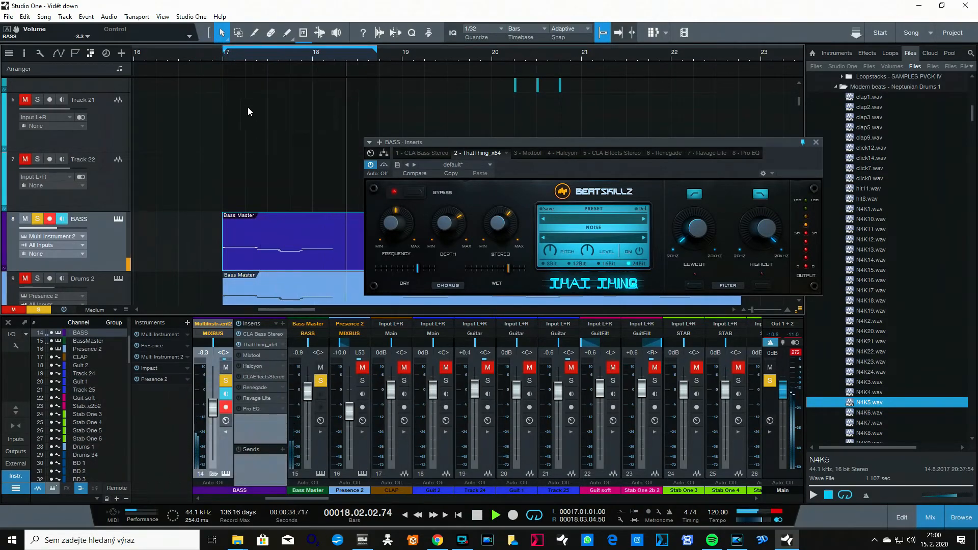
{"action": "key", "text": "space"}
{"action": "left_click", "coordinate": [209, 59]}
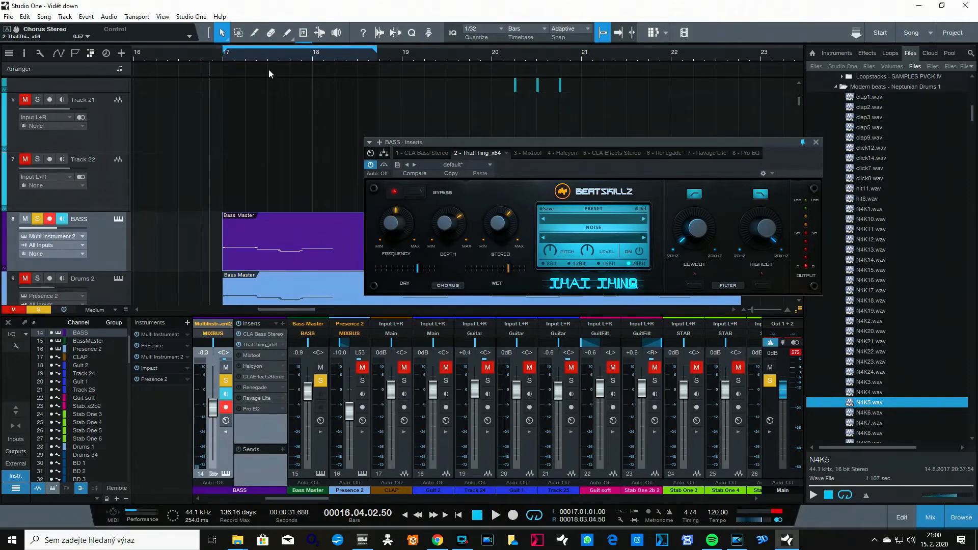
Step: Replay the bass phrase and switch ThatThing off and on to compare the effect
{"action": "mouse_move", "coordinate": [270, 57]}
{"action": "left_mouse_down"}
{"action": "mouse_move", "coordinate": [258, 69]}
{"action": "mouse_move", "coordinate": [261, 59]}
{"action": "left_mouse_up"}
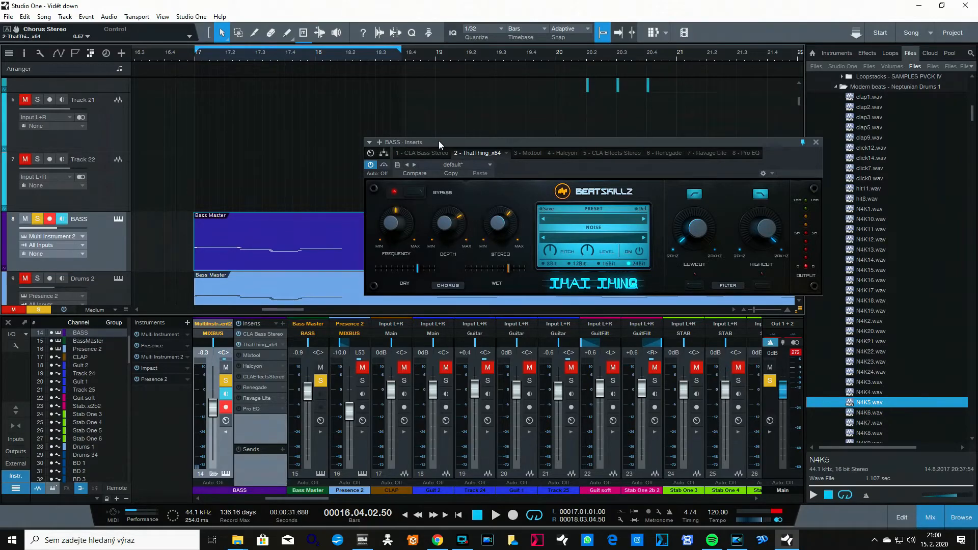
{"action": "key", "text": "space"}
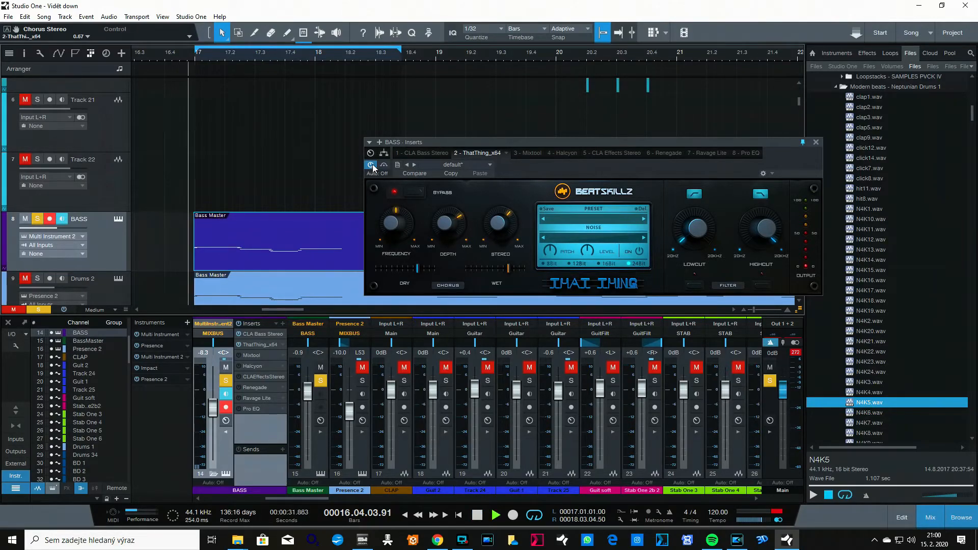
{"action": "left_click", "coordinate": [371, 165]}
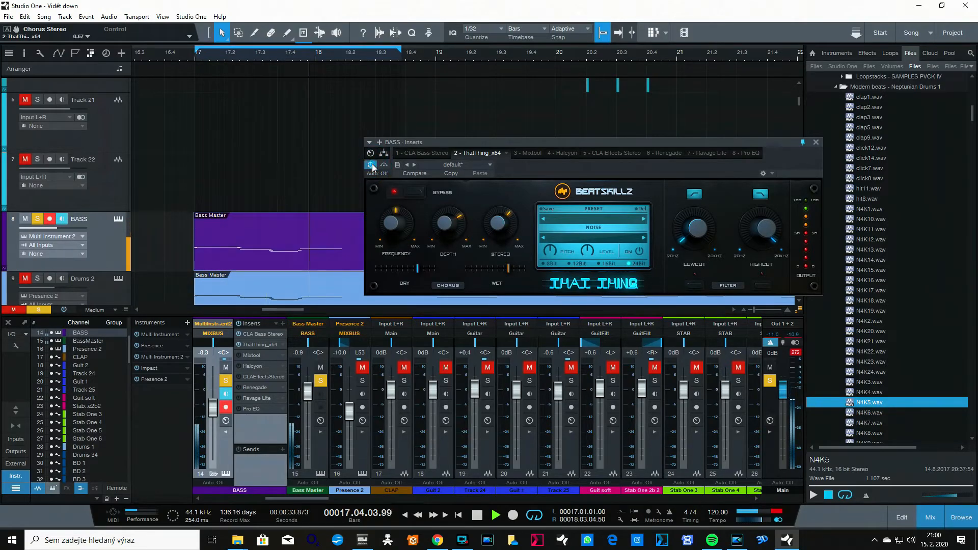
{"action": "left_click", "coordinate": [371, 164]}
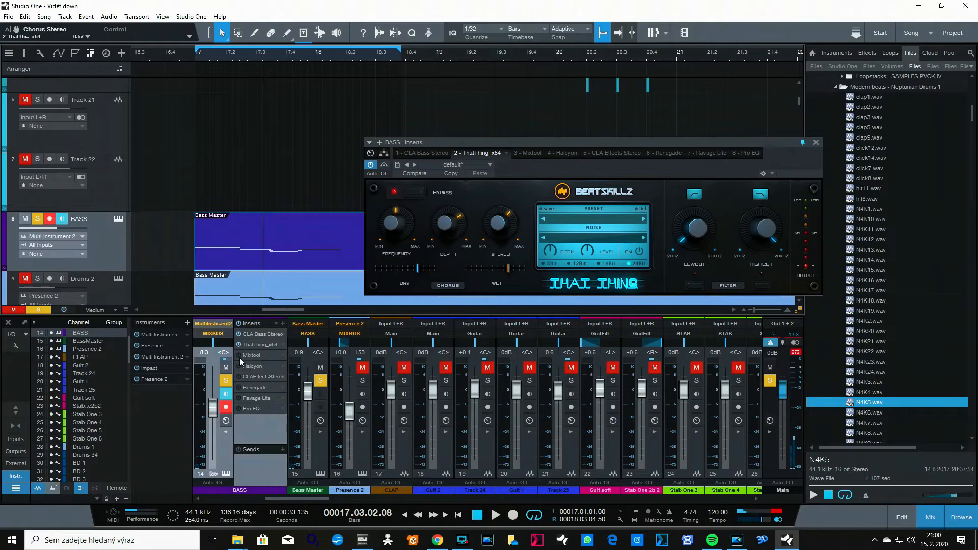
Step: Play the bass with the Mixtool insert enabled, and enable and open the Halcyon insert
{"action": "key", "text": "space"}
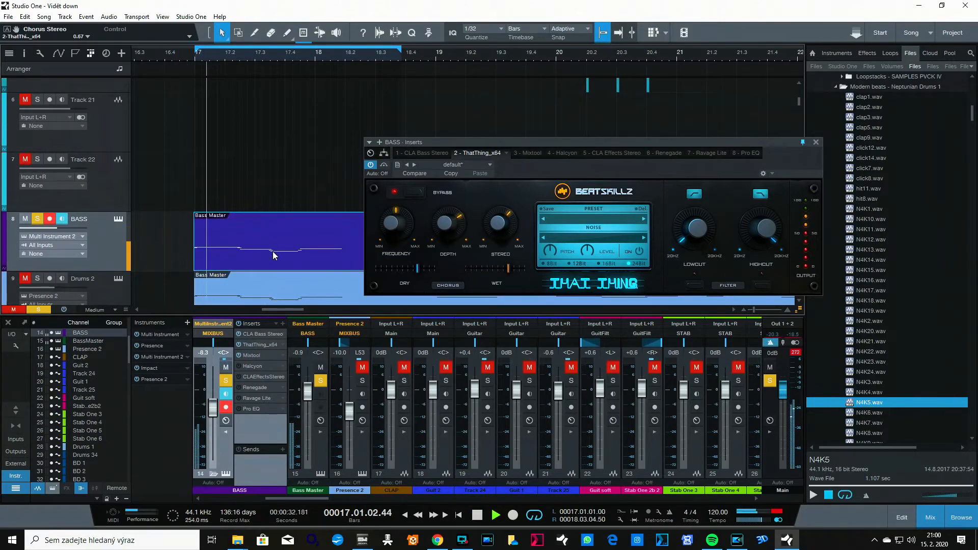
{"action": "double_click", "coordinate": [240, 366]}
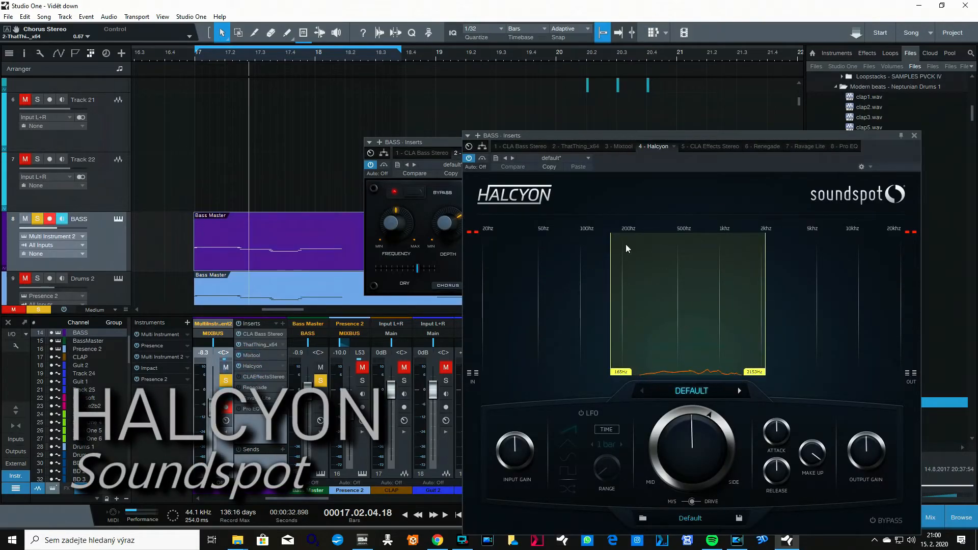
Step: Play the bass from just before bar 17 and switch Halcyon off and on to compare its effect
{"action": "left_click", "coordinate": [191, 55]}
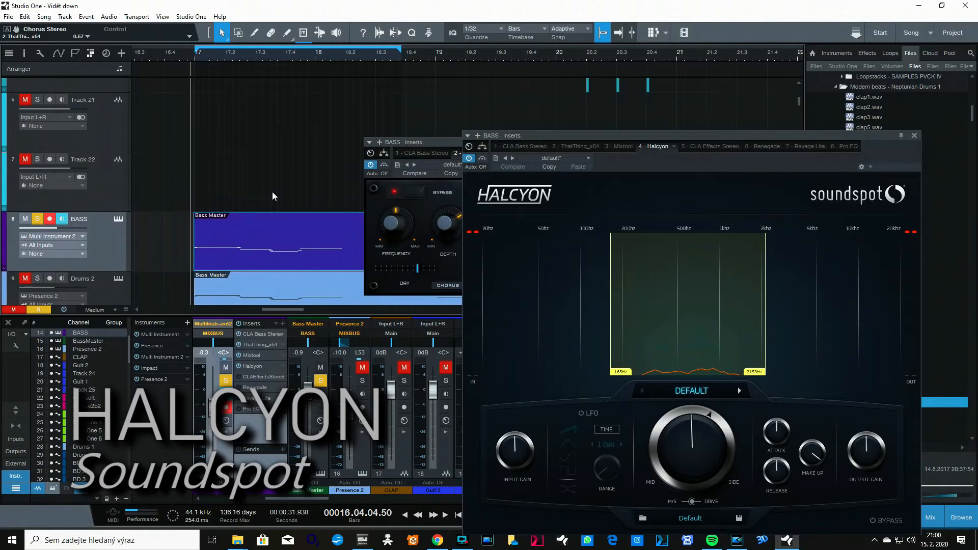
{"action": "key", "text": "space"}
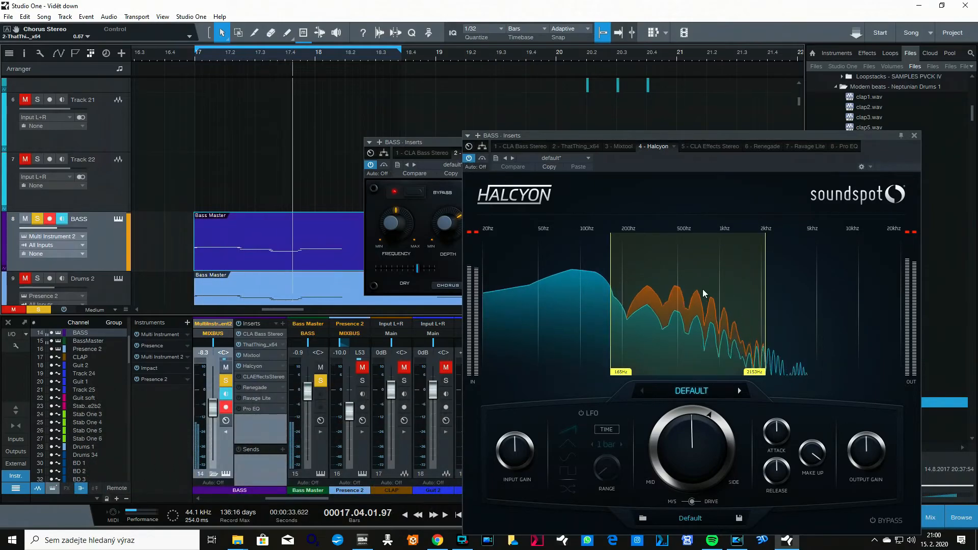
{"action": "key", "text": "space"}
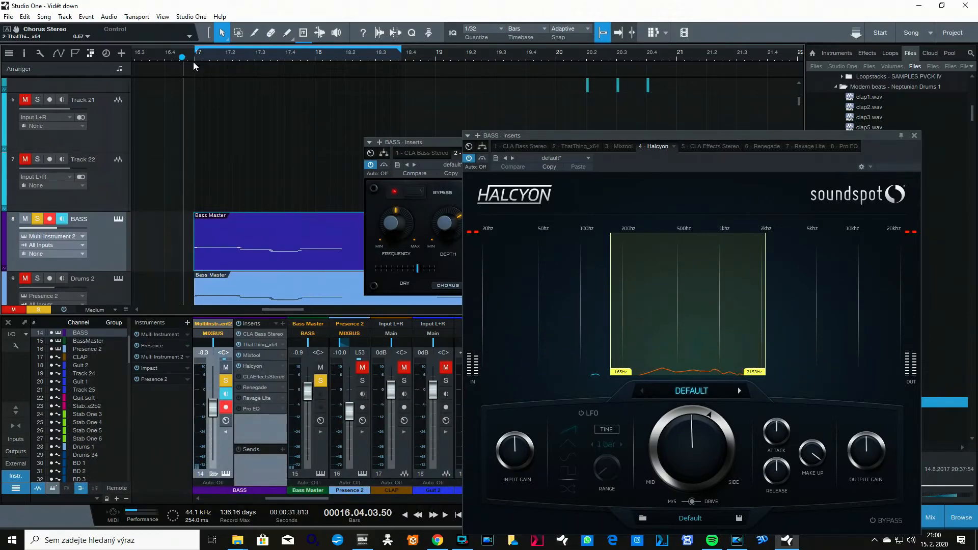
{"action": "key", "text": "space"}
{"action": "left_click", "coordinate": [469, 159]}
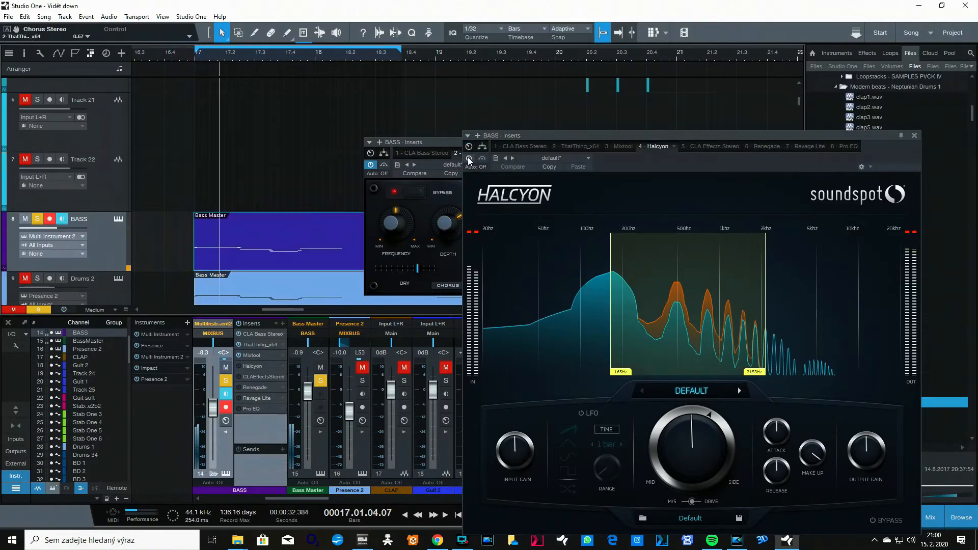
{"action": "left_click", "coordinate": [469, 158]}
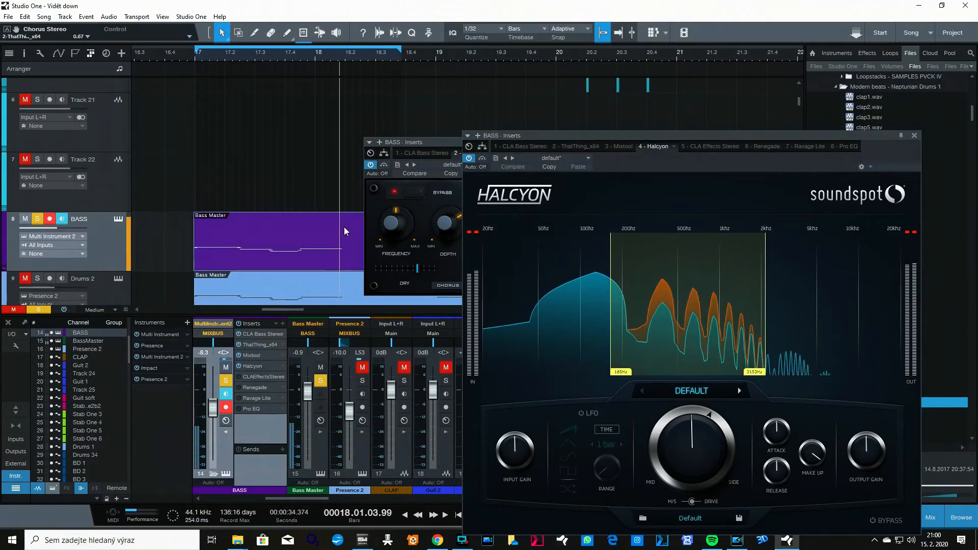
{"action": "left_click", "coordinate": [184, 56]}
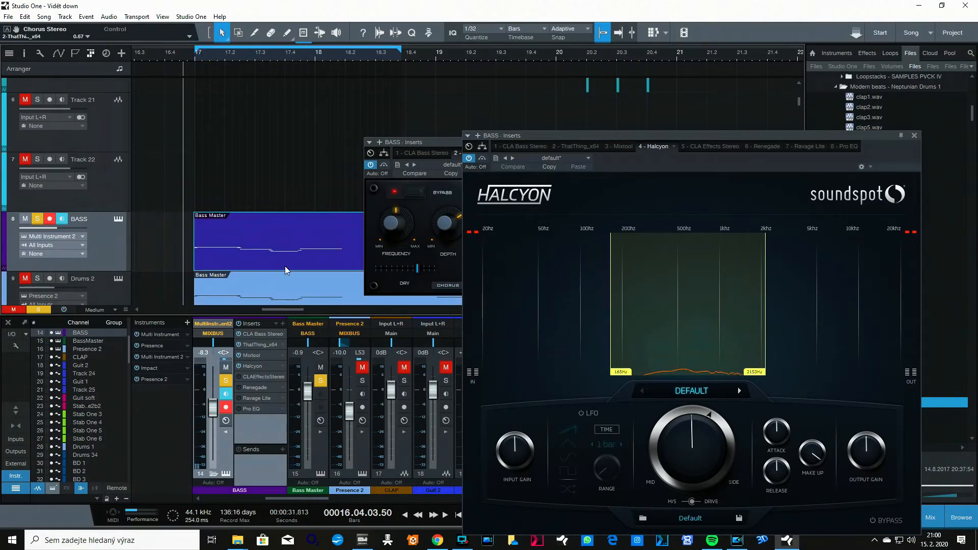
Step: Enable and open the Renegade insert on the BASS channel, reposition its window and set Drive to 70%
{"action": "left_click", "coordinate": [239, 377]}
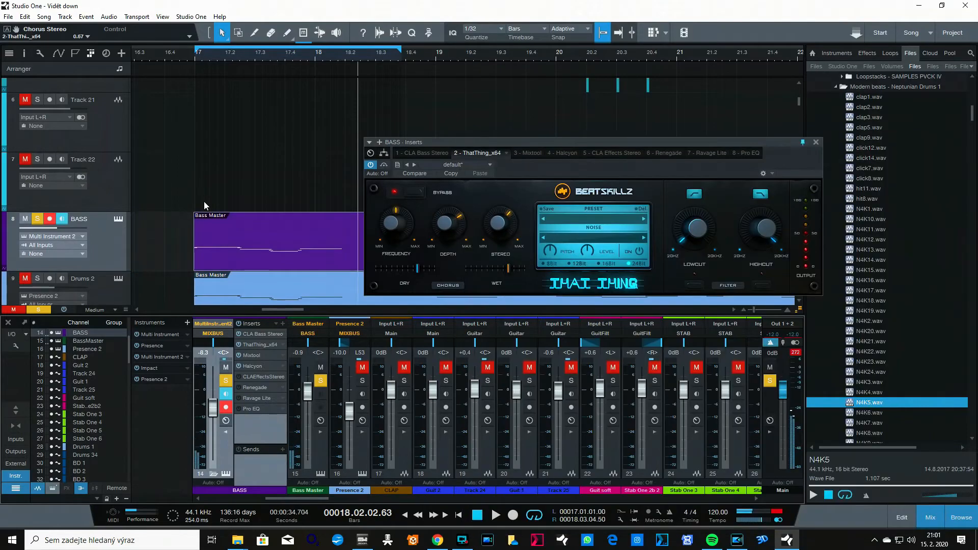
{"action": "left_click", "coordinate": [249, 388]}
{"action": "left_click_drag", "start_coordinate": [457, 190], "coordinate": [432, 147]}
{"action": "left_click", "coordinate": [184, 55]}
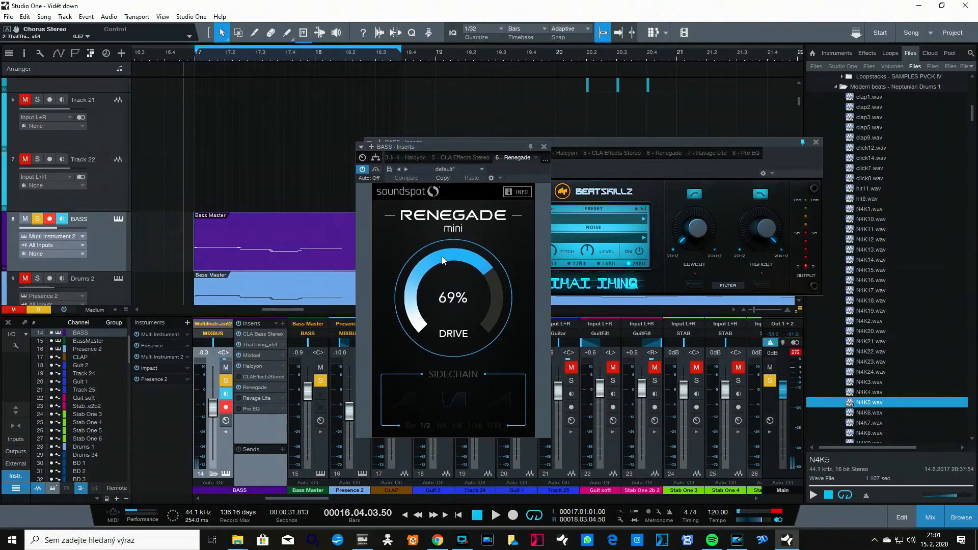
{"action": "left_click_drag", "start_coordinate": [442, 258], "coordinate": [420, 266]}
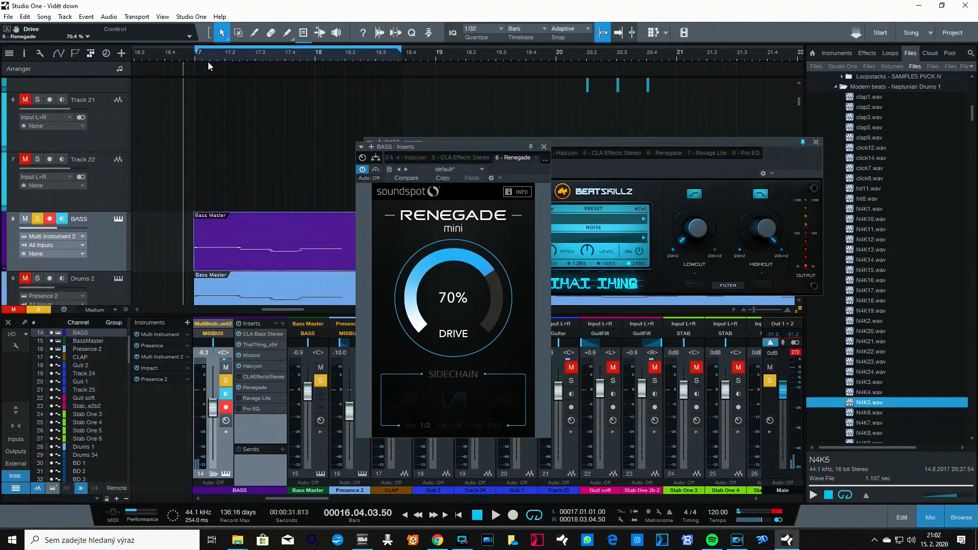
Step: Play the bass phrase with Renegade on, and repeat it with Renegade switched off
{"action": "key", "text": "space"}
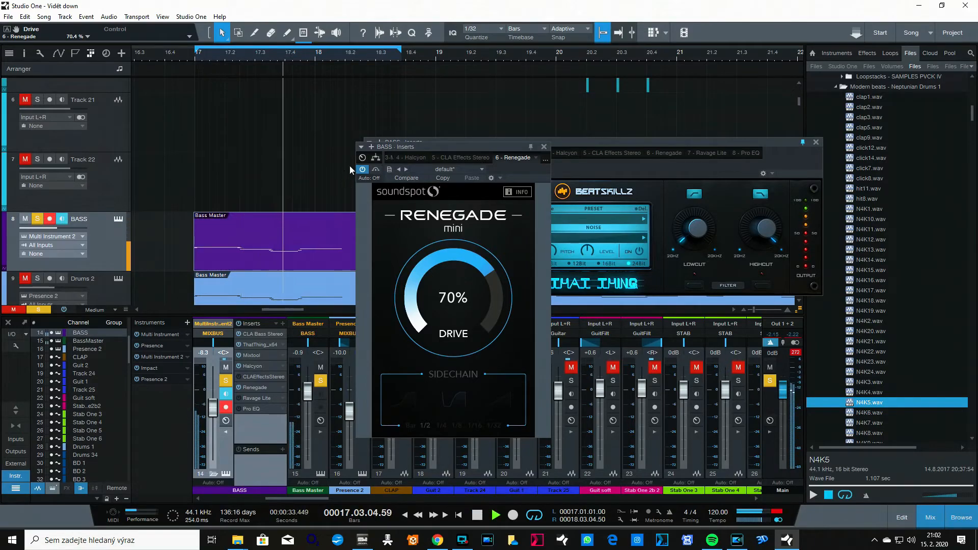
{"action": "key", "text": "space"}
{"action": "left_click", "coordinate": [363, 169]}
{"action": "key", "text": "space"}
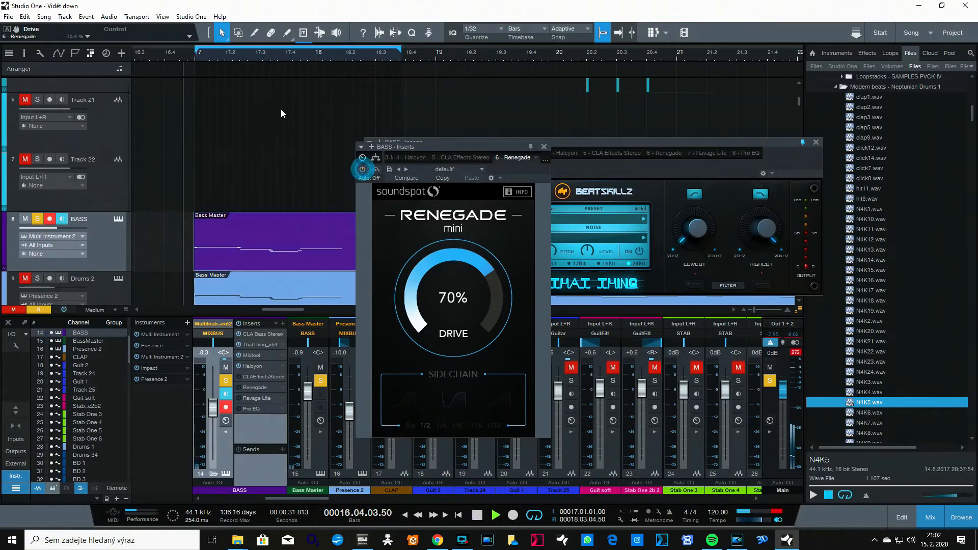
{"action": "key", "text": "space"}
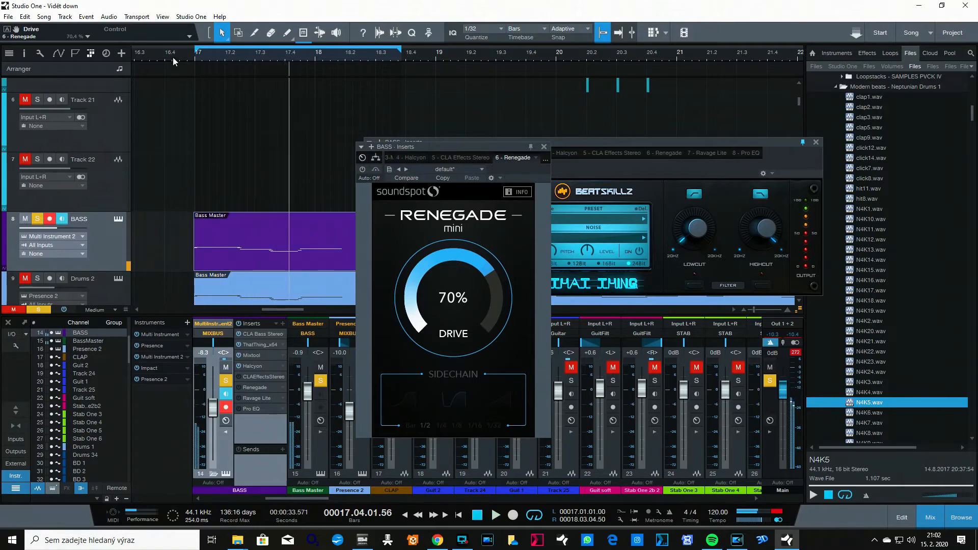
Step: Replay the bass from just before bar 17 with Renegade enabled
{"action": "left_click", "coordinate": [174, 56]}
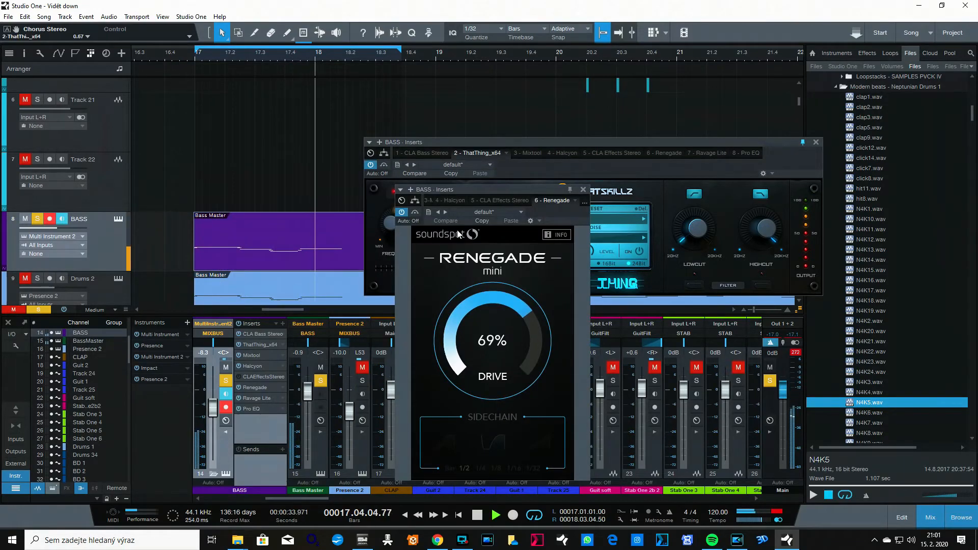
{"action": "key", "text": "space"}
{"action": "left_click", "coordinate": [180, 51]}
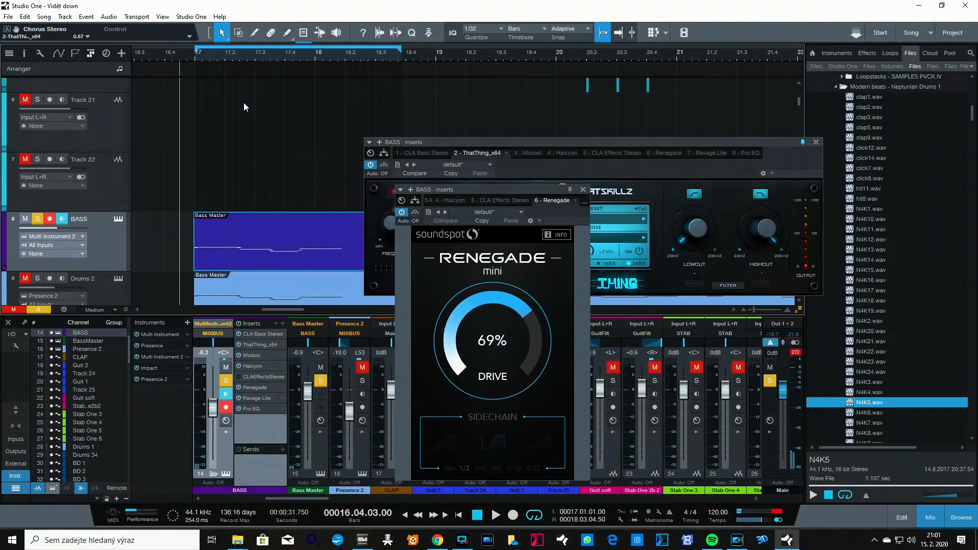
{"action": "key", "text": "space"}
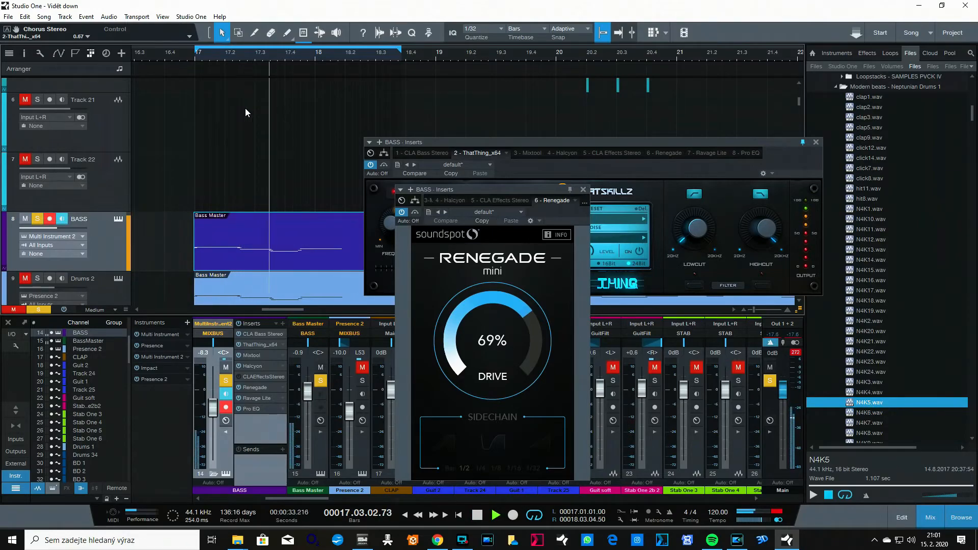
{"action": "key", "text": "space"}
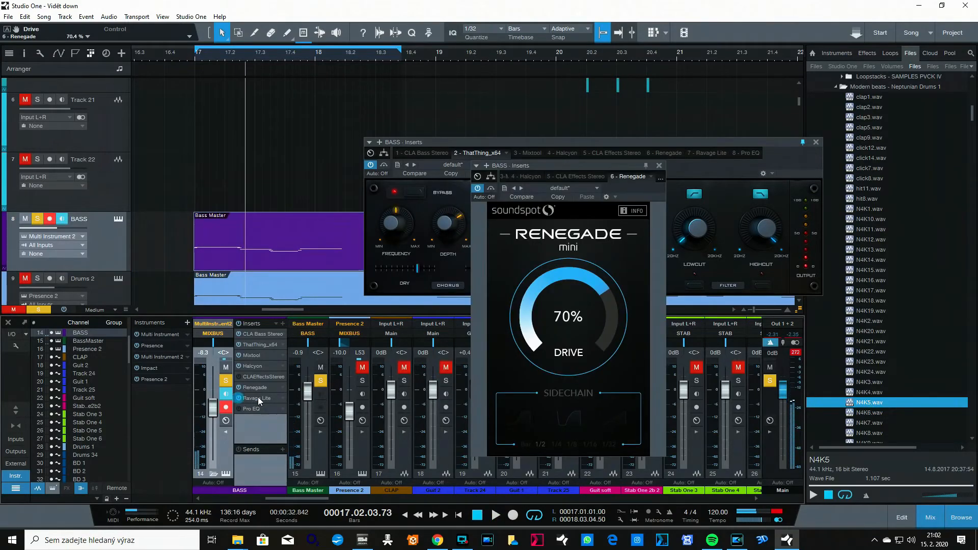
Step: Open the Ravage Lite and Renegade inserts in separate pinned windows and arrange them side by side
{"action": "left_click", "coordinate": [258, 398]}
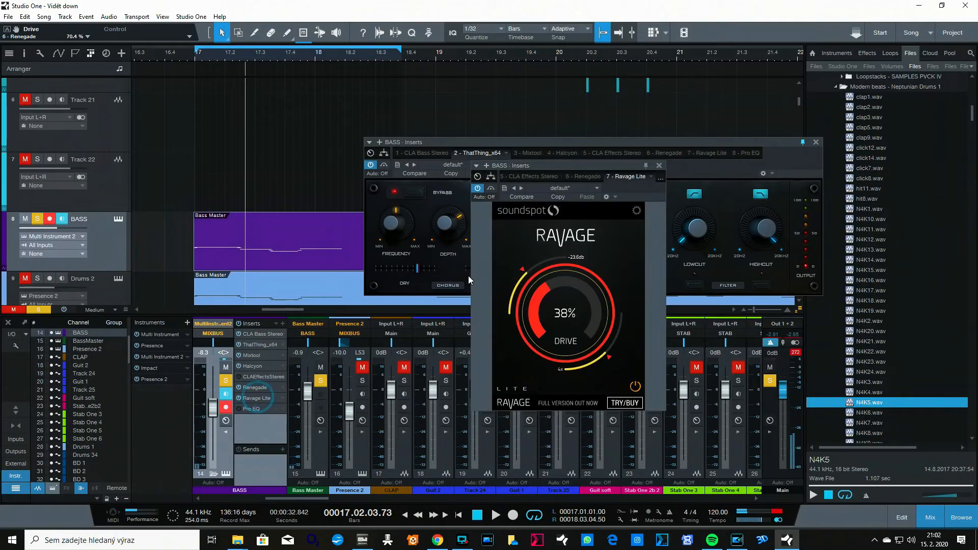
{"action": "left_click_drag", "start_coordinate": [581, 166], "coordinate": [660, 183]}
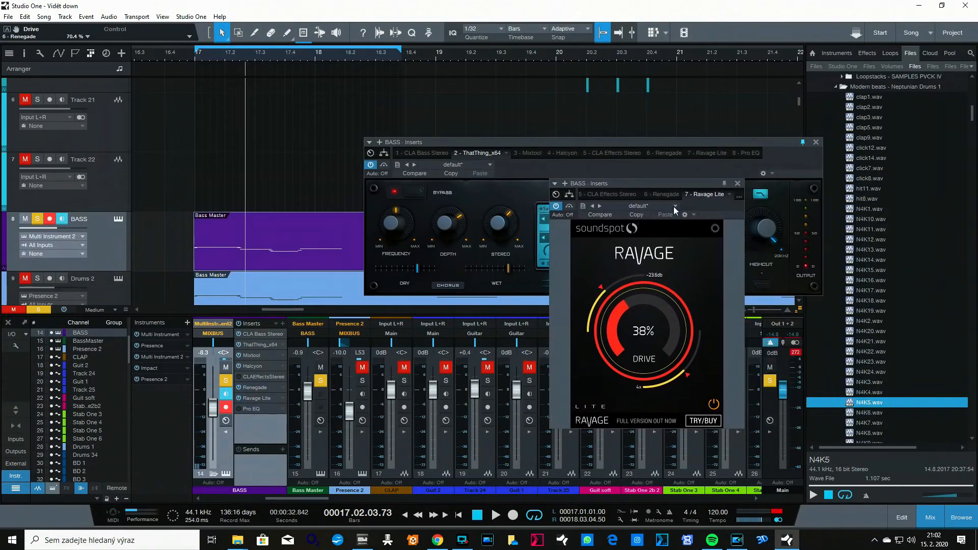
{"action": "left_click", "coordinate": [725, 182]}
{"action": "left_click", "coordinate": [255, 387]}
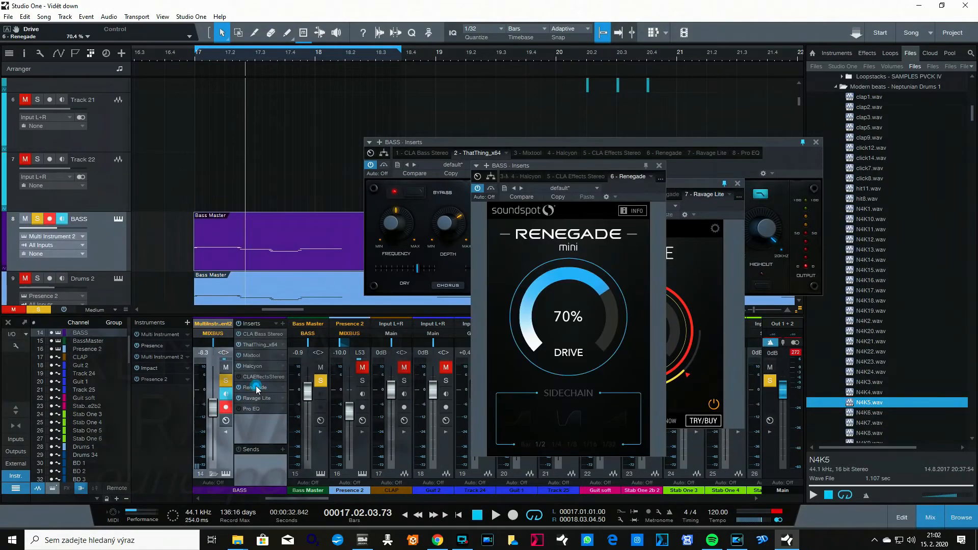
{"action": "left_click_drag", "start_coordinate": [558, 170], "coordinate": [445, 171]}
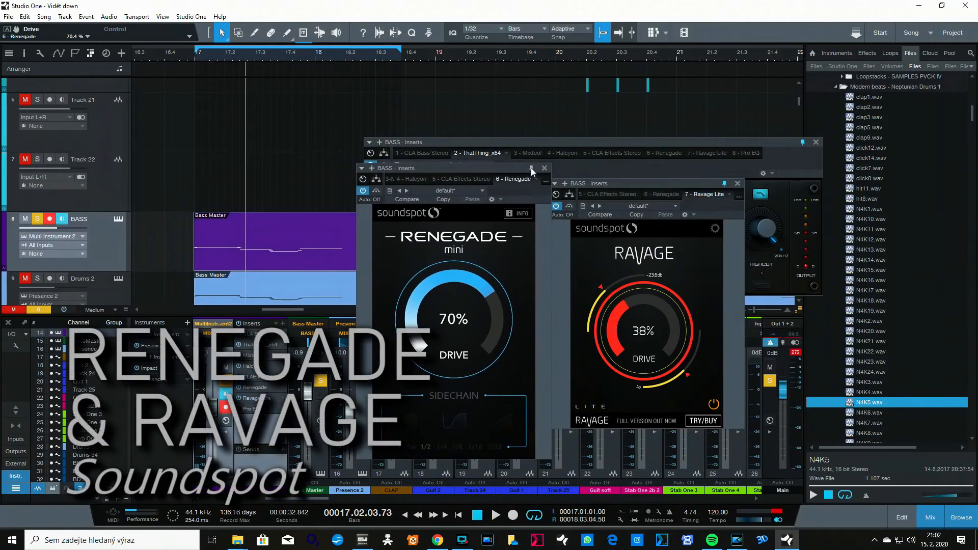
{"action": "left_click", "coordinate": [531, 169]}
{"action": "left_click_drag", "start_coordinate": [669, 184], "coordinate": [638, 188]}
Step: Play the bass through Renegade and Ravage Lite, switching Ravage Lite off and on to compare its effect
{"action": "key", "text": "space"}
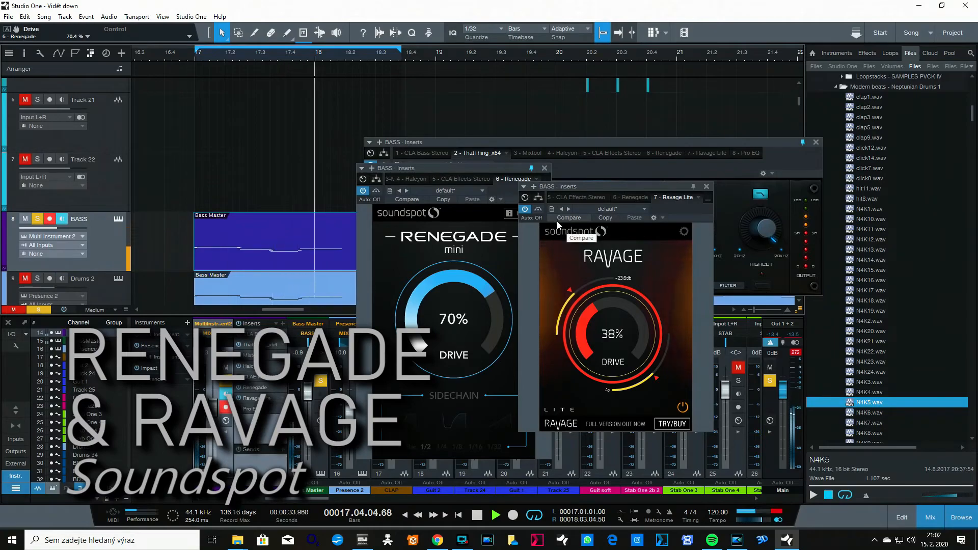
{"action": "key", "text": "space"}
{"action": "left_click", "coordinate": [183, 57]}
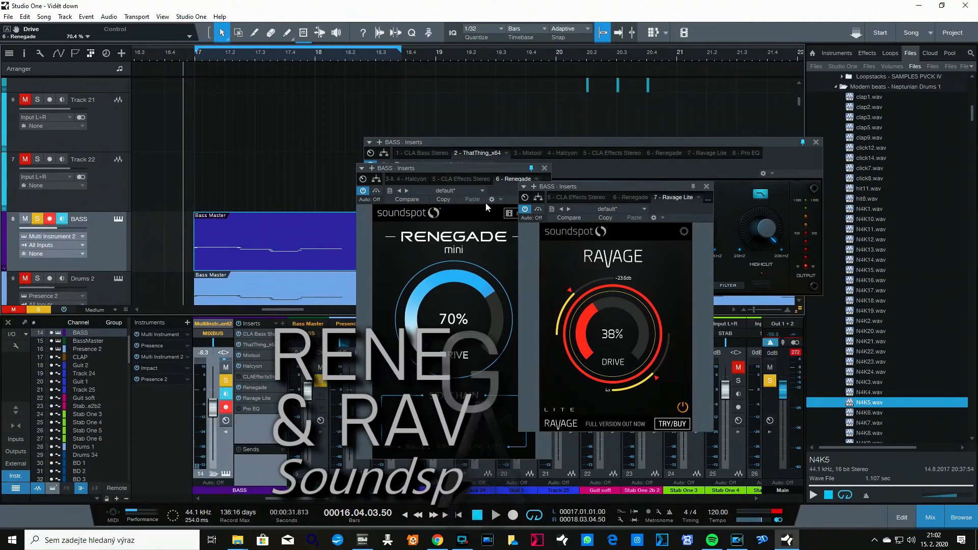
{"action": "left_click", "coordinate": [527, 210]}
{"action": "key", "text": "space"}
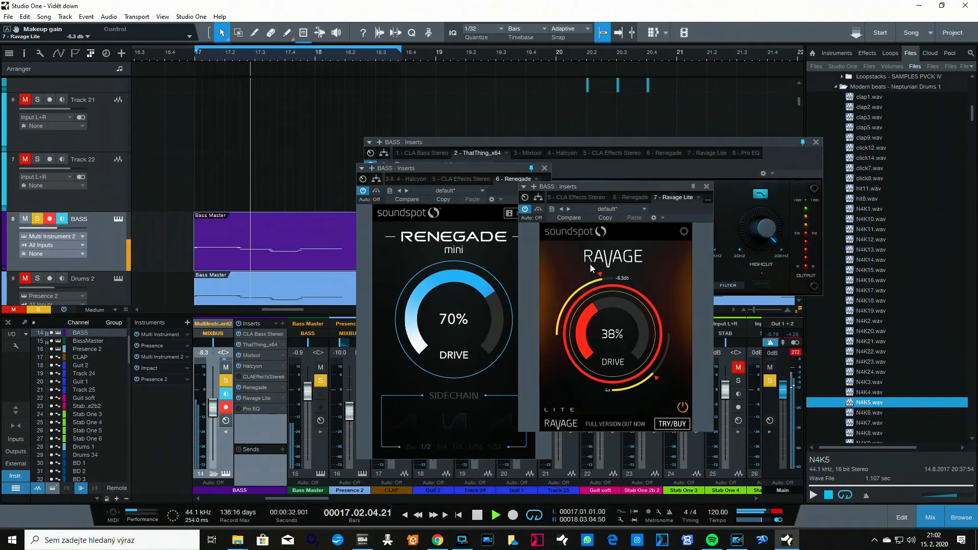
{"action": "left_click", "coordinate": [525, 210]}
{"action": "left_click", "coordinate": [191, 55]}
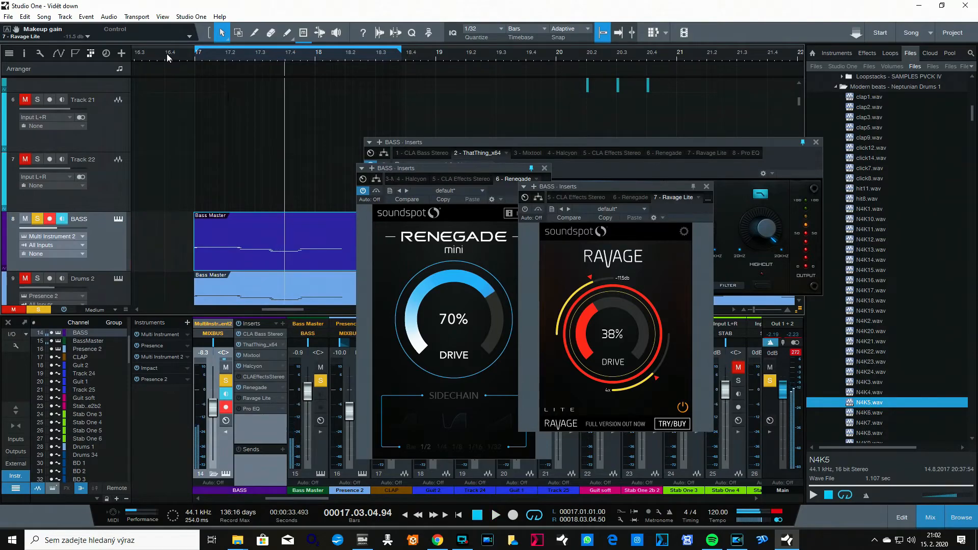
Step: Set Ravage Lite's makeup gain to -23.6 dB and play the bass from bar 16.4
{"action": "key", "text": "space"}
{"action": "left_click", "coordinate": [168, 55]}
{"action": "left_click_drag", "start_coordinate": [592, 278], "coordinate": [592, 284]}
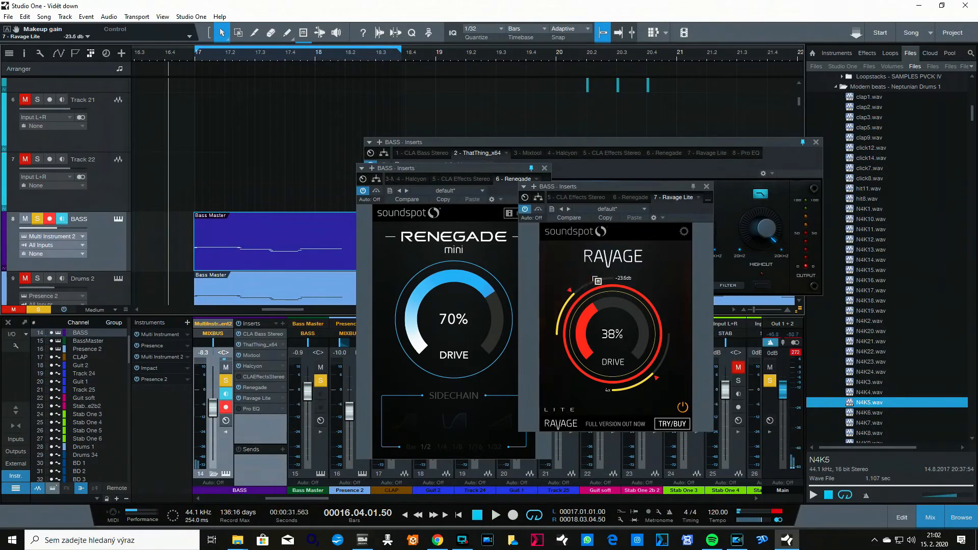
{"action": "key", "text": "space"}
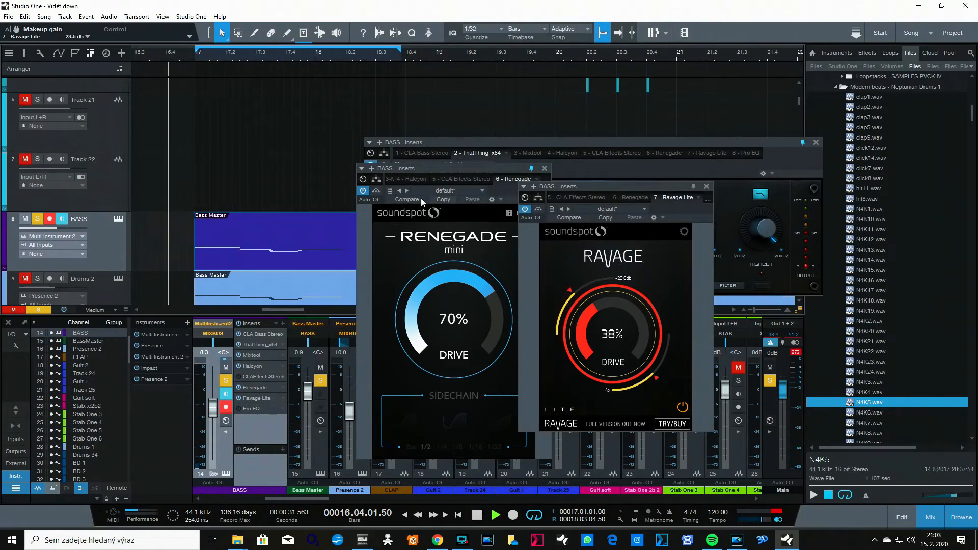
Step: Enable and open the Pro EQ insert on the BASS channel and play the bass through it
{"action": "left_click", "coordinate": [244, 408]}
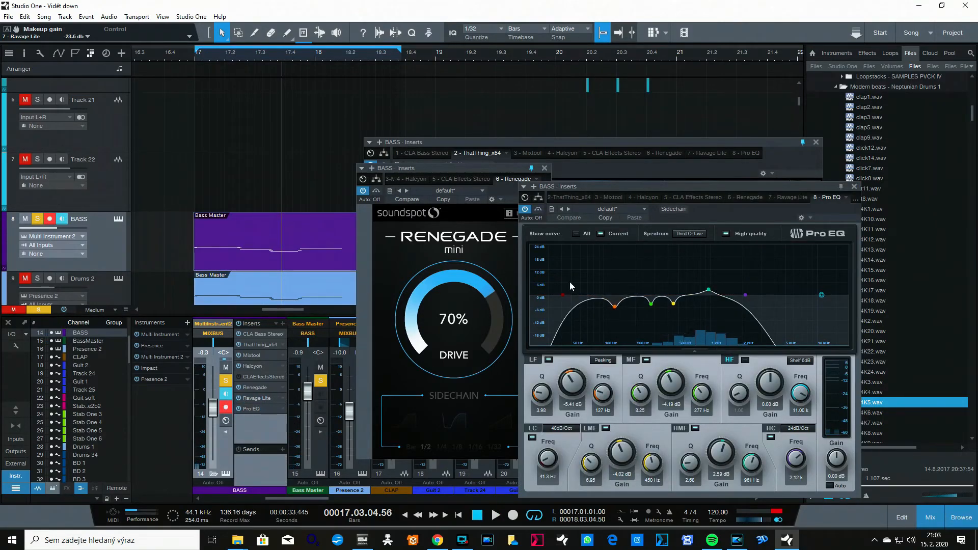
{"action": "left_click", "coordinate": [185, 59]}
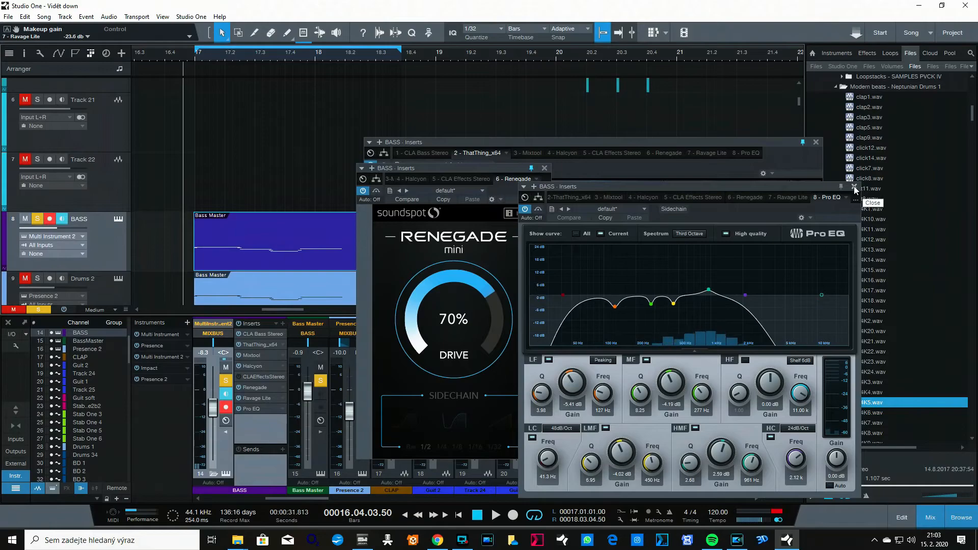
{"action": "key", "text": "space"}
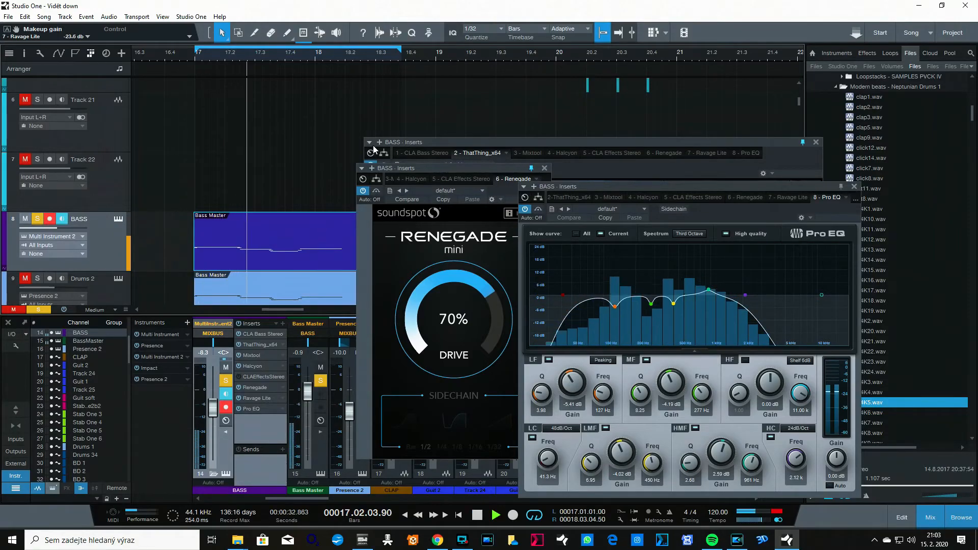
Step: Close the Pro EQ, ThatThing and Renegade plug-in windows
{"action": "left_click", "coordinate": [854, 185]}
{"action": "left_click", "coordinate": [816, 142]}
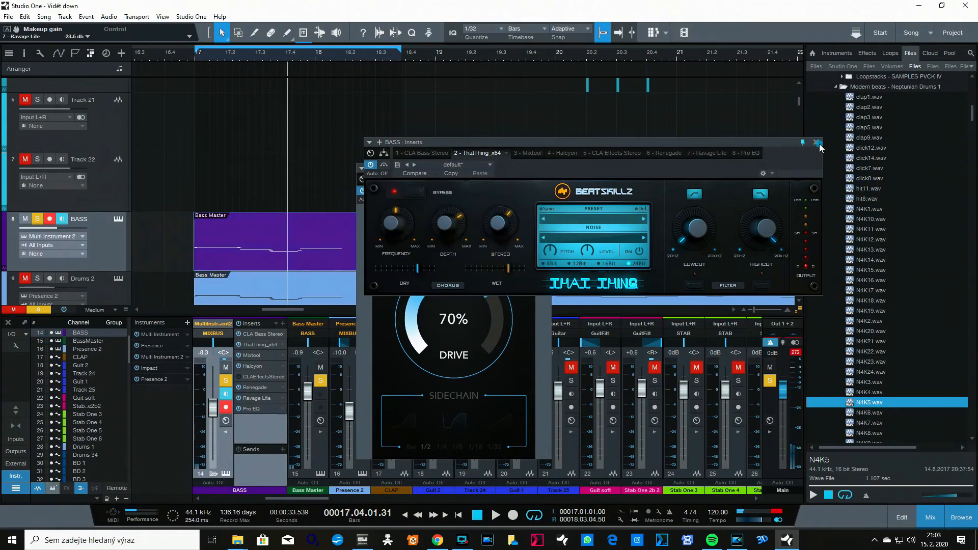
{"action": "left_click", "coordinate": [815, 142]}
{"action": "left_click", "coordinate": [545, 167]}
Step: Solo the STAB, GuitFilt, Guitar and DRUMS buses alongside the BASS track, with the timeline zoomed out slightly
{"action": "left_click_drag", "start_coordinate": [314, 57], "coordinate": [274, 125]}
{"action": "left_click", "coordinate": [36, 220]}
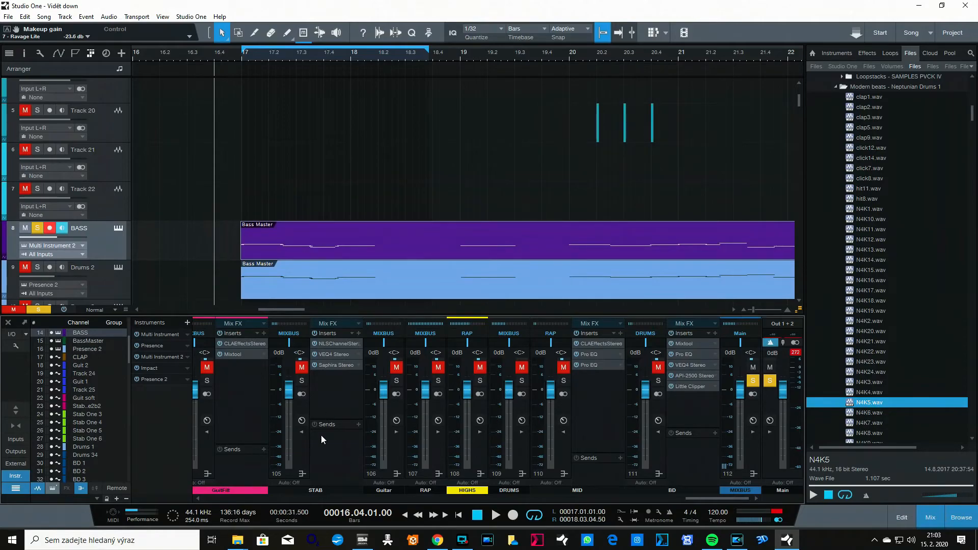
{"action": "left_click", "coordinate": [302, 381]}
{"action": "left_click", "coordinate": [207, 381]}
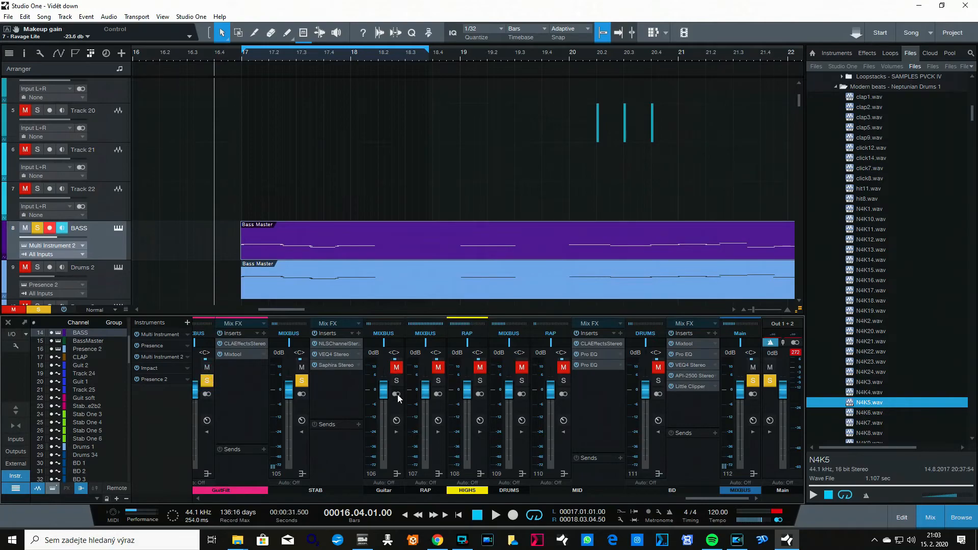
{"action": "scroll", "coordinate": [636, 445], "scroll_direction": "left", "scroll_amount": 3}
Step: Play the bass with the soloed buses, extend the loop end to bar 19 and return to just before bar 17
{"action": "key", "text": "space"}
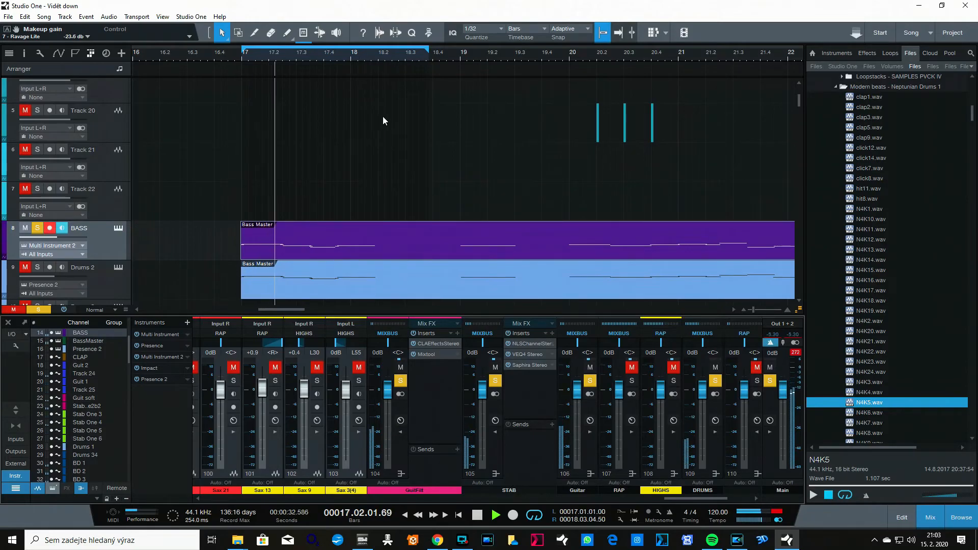
{"action": "left_click_drag", "start_coordinate": [429, 51], "coordinate": [462, 53]}
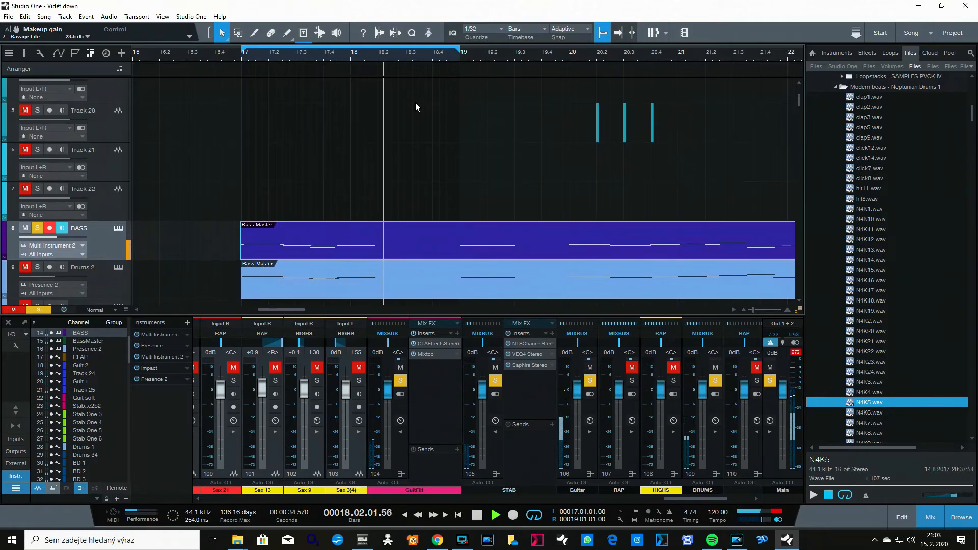
{"action": "left_click", "coordinate": [222, 53]}
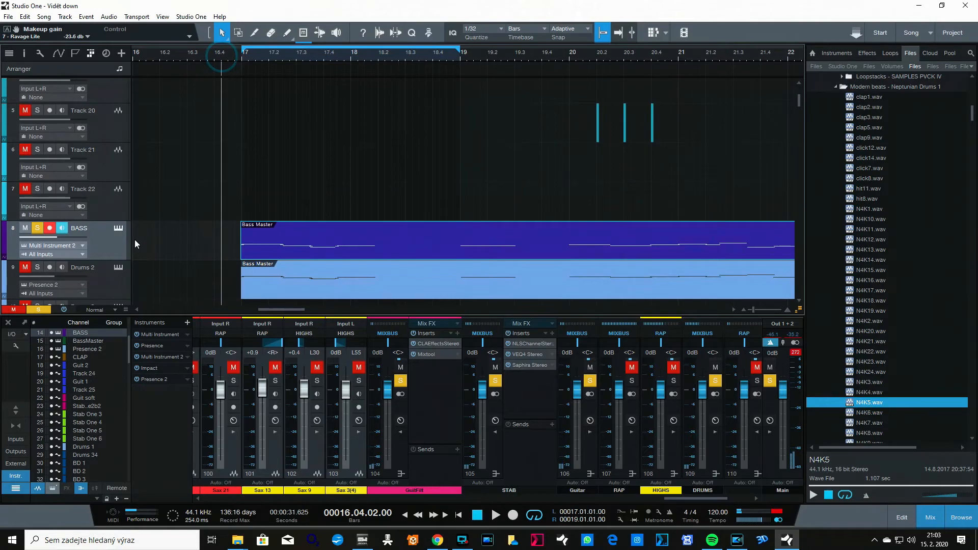
Step: Solo the Drums 2 track instead of BASS and load the FM Strings preset in its Presence XT instrument, then close the instrument window
{"action": "left_click", "coordinate": [37, 267]}
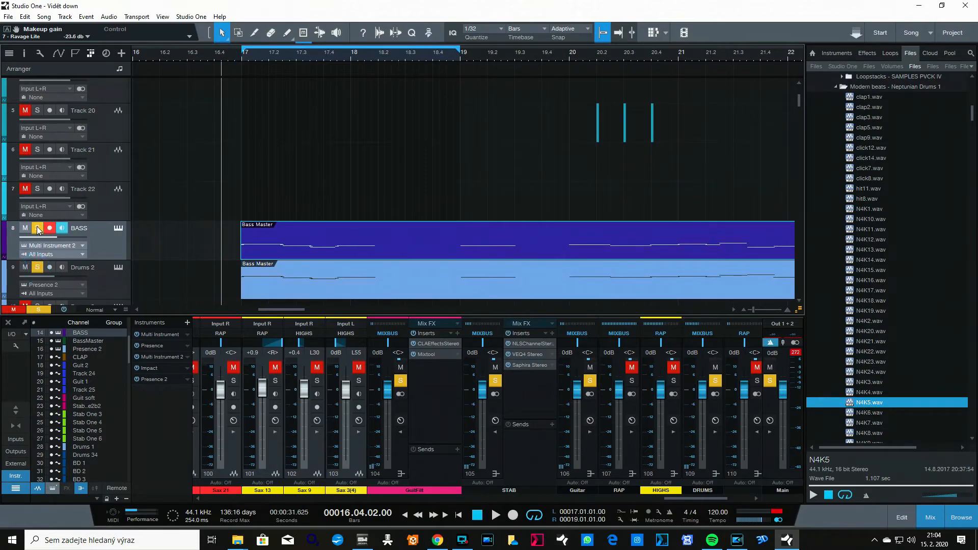
{"action": "left_click", "coordinate": [38, 229]}
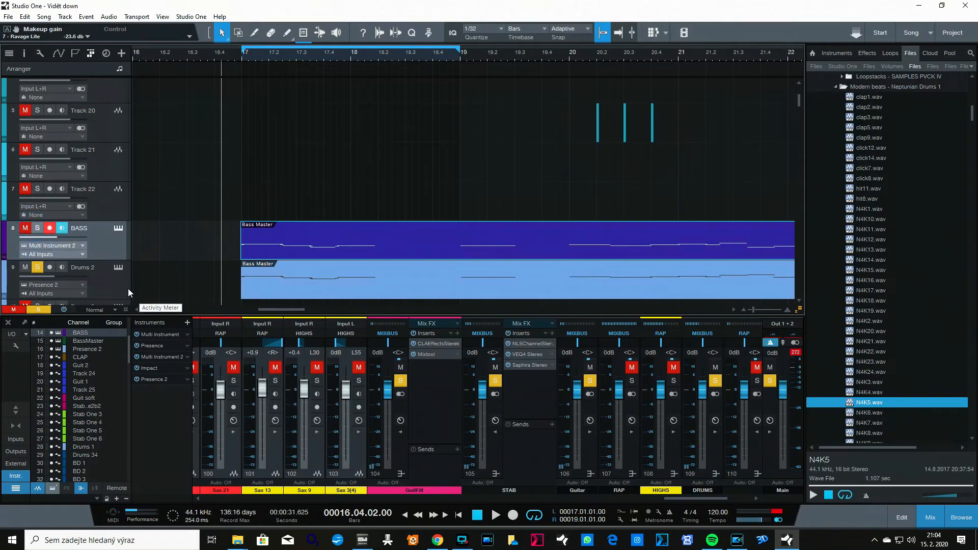
{"action": "left_click", "coordinate": [118, 267]}
{"action": "left_click", "coordinate": [363, 80]}
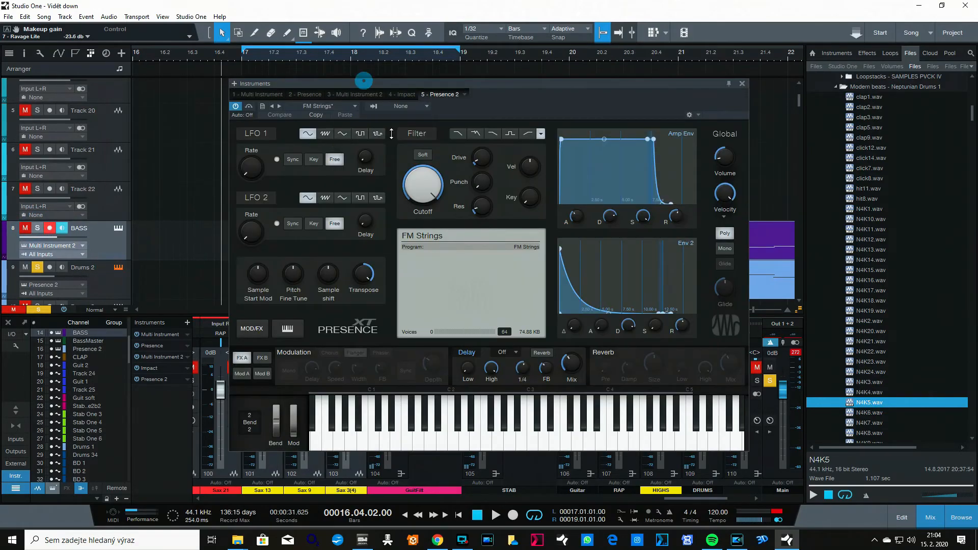
{"action": "left_click_drag", "start_coordinate": [364, 80], "coordinate": [363, 123]}
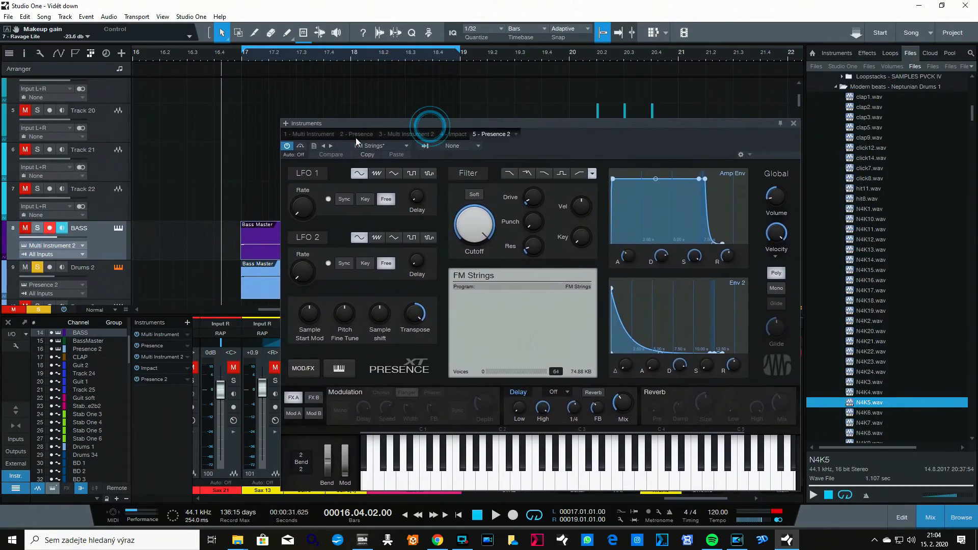
{"action": "left_click", "coordinate": [405, 146]}
{"action": "left_click", "coordinate": [391, 320]}
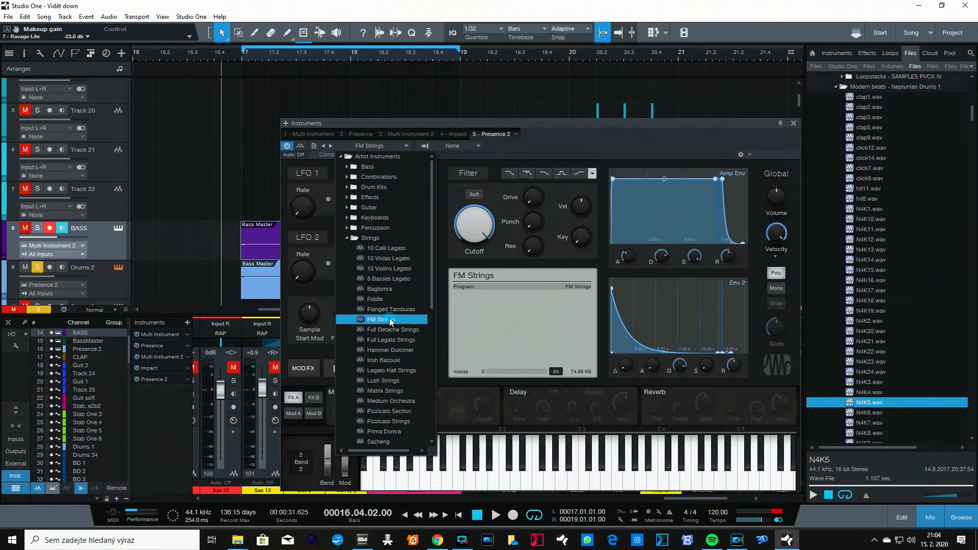
{"action": "left_click", "coordinate": [794, 123]}
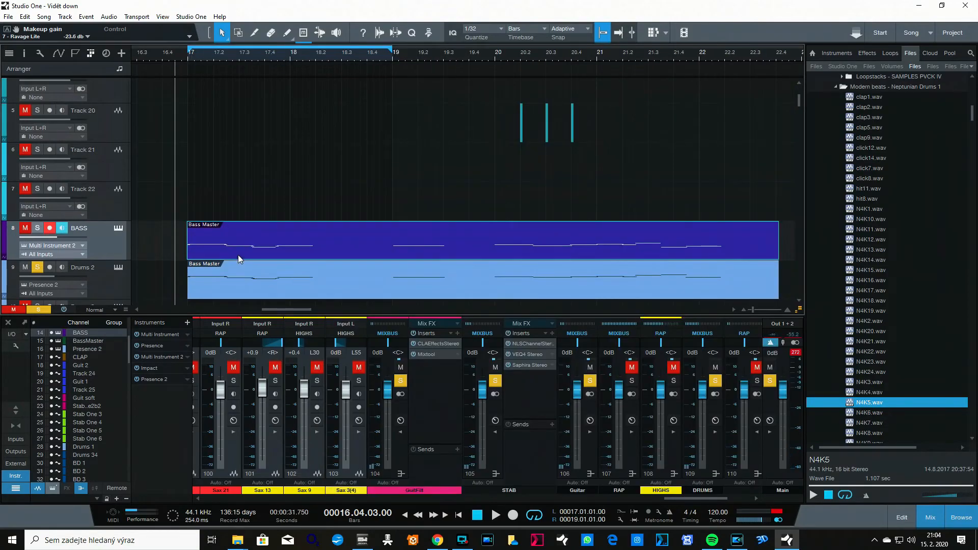
Step: Select the Drums 2 track and start playback from just before bar 17
{"action": "left_click", "coordinate": [170, 288]}
{"action": "left_click", "coordinate": [115, 283]}
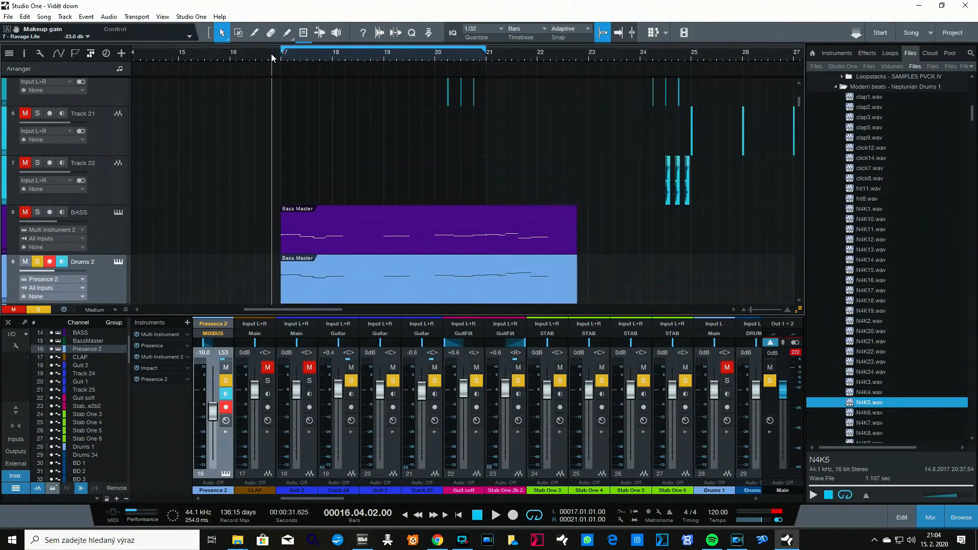
{"action": "mouse_move", "coordinate": [271, 53]}
{"action": "left_mouse_down"}
{"action": "mouse_move", "coordinate": [241, 64]}
{"action": "mouse_move", "coordinate": [286, 55]}
{"action": "left_mouse_up"}
{"action": "left_click", "coordinate": [234, 56]}
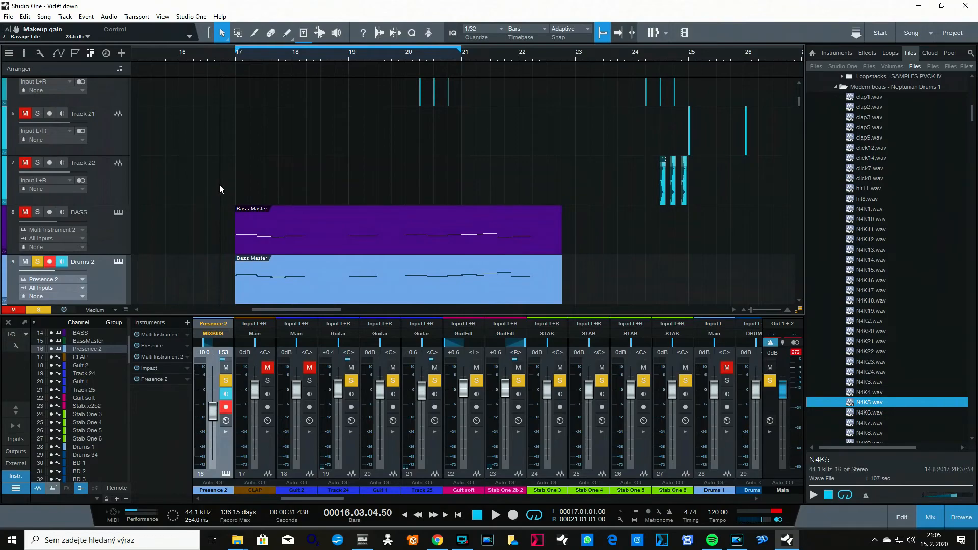
{"action": "key", "text": "space"}
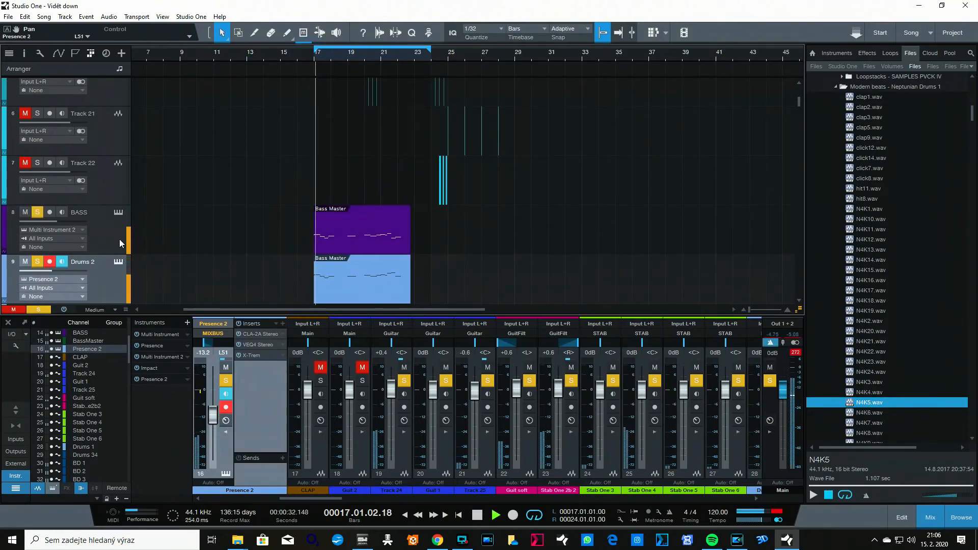
Step: Select the BASS track and bypass its CLAEffectsStereo insert
{"action": "left_click", "coordinate": [119, 239]}
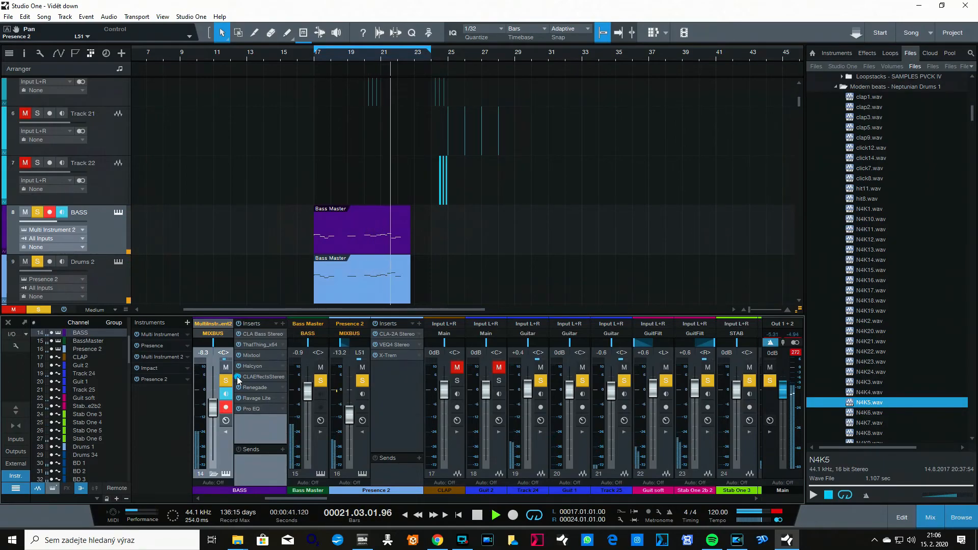
{"action": "left_click", "coordinate": [239, 377]}
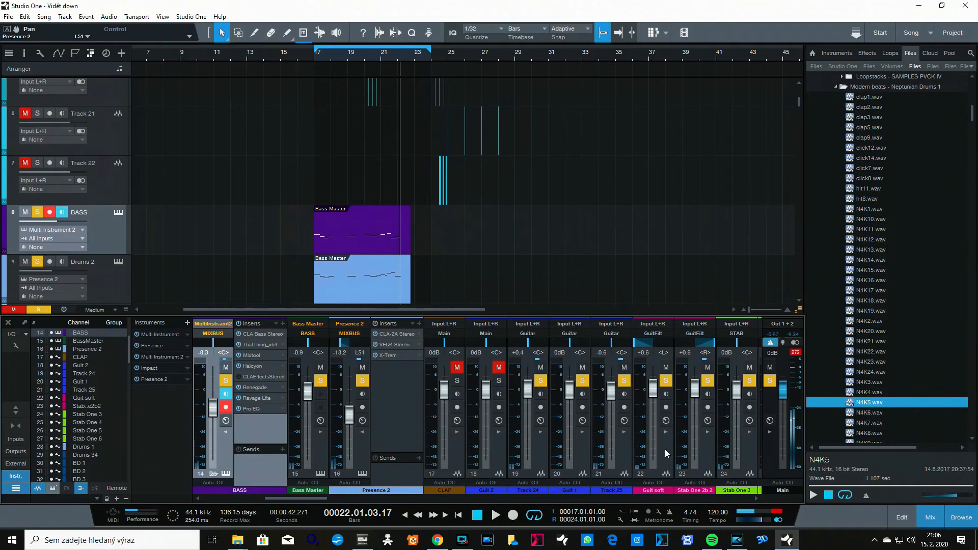
Step: Clear all solos and set the loop from 24.2 to bar 25 over the short percussion hits
{"action": "scroll", "coordinate": [386, 152], "scroll_direction": "down", "scroll_amount": 1}
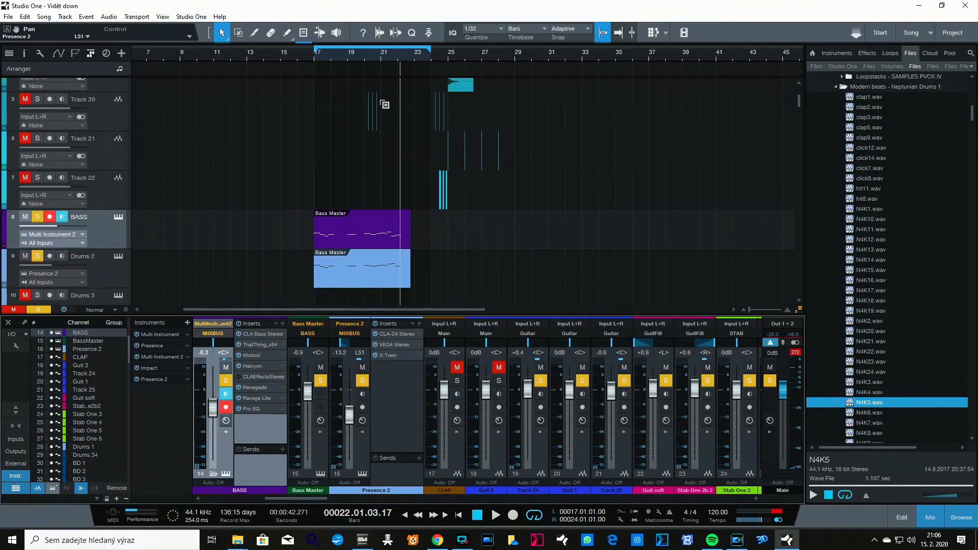
{"action": "scroll", "coordinate": [402, 55], "scroll_direction": "up", "scroll_amount": 3}
{"action": "scroll", "coordinate": [429, 138], "scroll_direction": "up", "scroll_amount": 3}
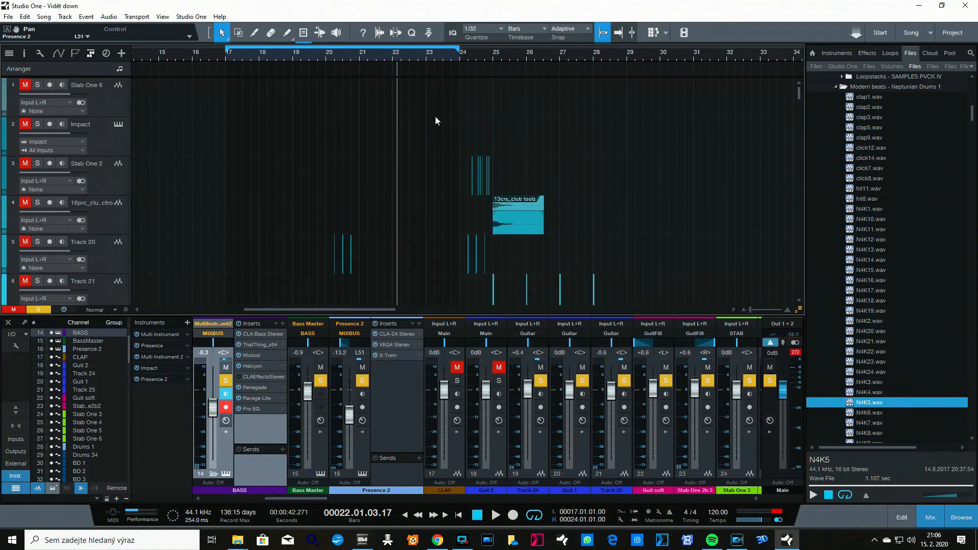
{"action": "left_click", "coordinate": [437, 58]}
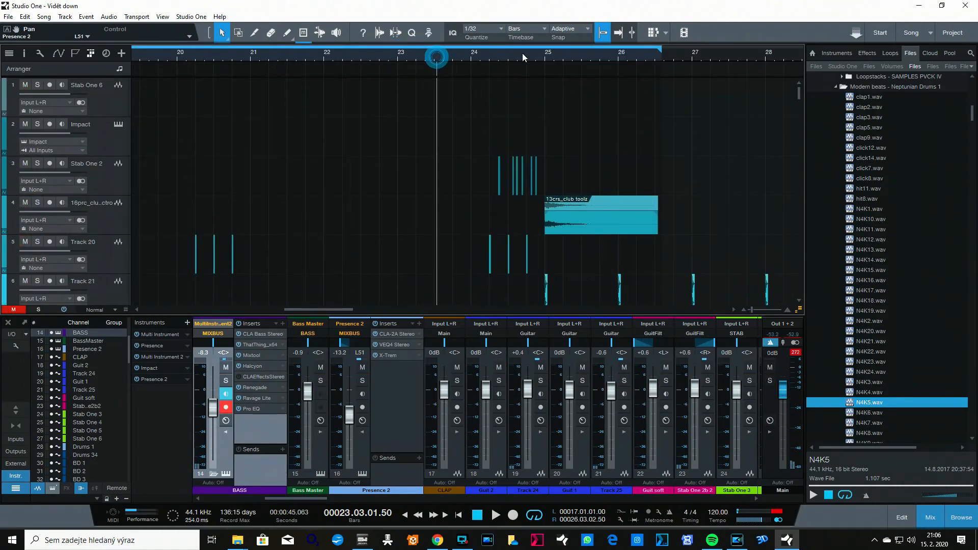
{"action": "left_click_drag", "start_coordinate": [550, 56], "coordinate": [487, 78]}
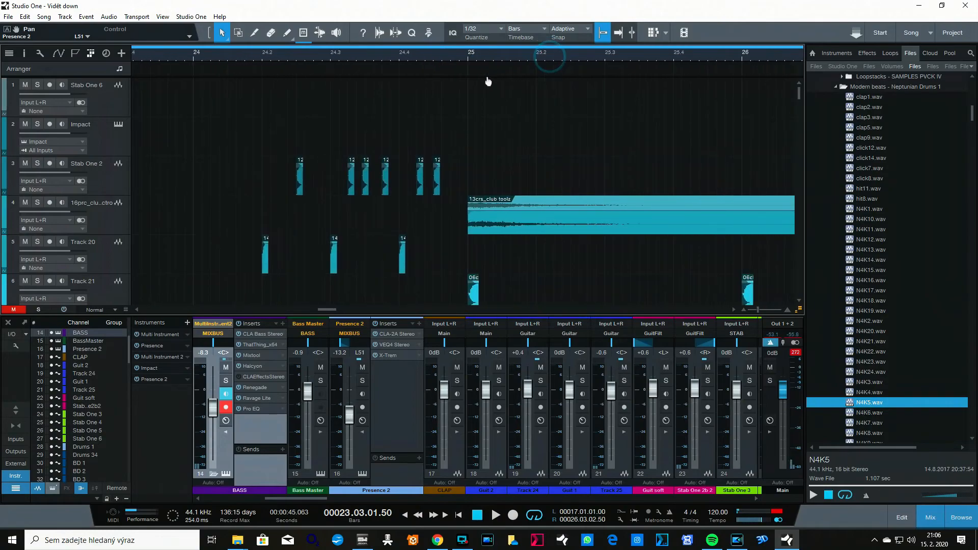
{"action": "left_click", "coordinate": [200, 57]}
{"action": "scroll", "coordinate": [302, 179], "scroll_direction": "down", "scroll_amount": 2}
{"action": "left_click_drag", "start_coordinate": [277, 47], "coordinate": [408, 54]}
{"action": "left_click", "coordinate": [280, 57]}
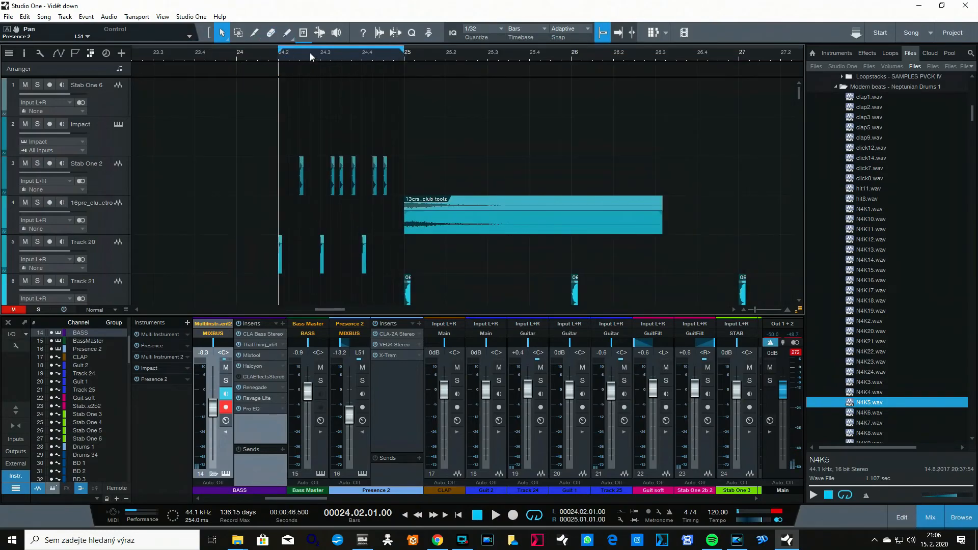
Step: Move the loop start back to bar 24 and play the loop in the full mix
{"action": "left_click_drag", "start_coordinate": [279, 49], "coordinate": [237, 51]}
{"action": "left_click", "coordinate": [227, 59]}
{"action": "key", "text": "space"}
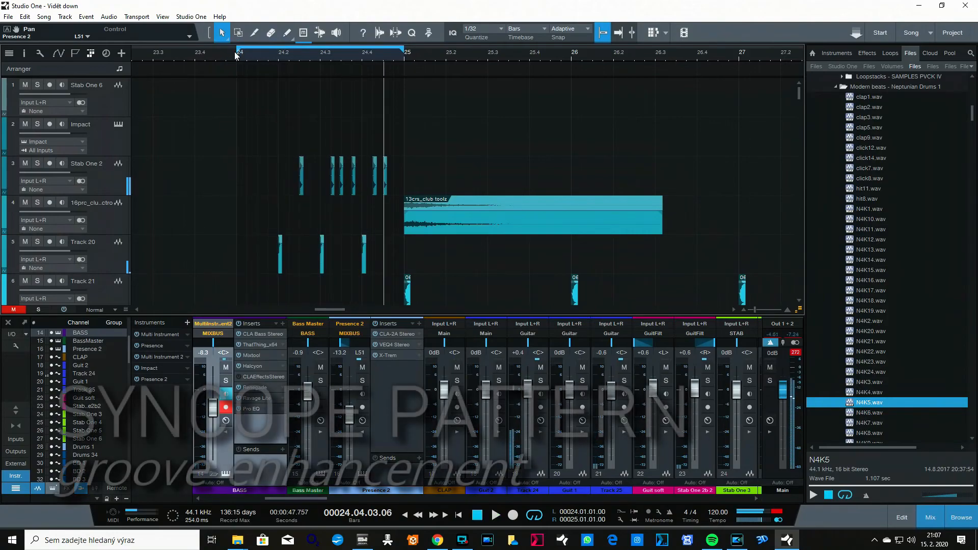
{"action": "key", "text": "space"}
Step: Solo Track 20, Stab One 2 and Track 22, and play their hits in the bar 24 loop
{"action": "left_click", "coordinate": [37, 242]}
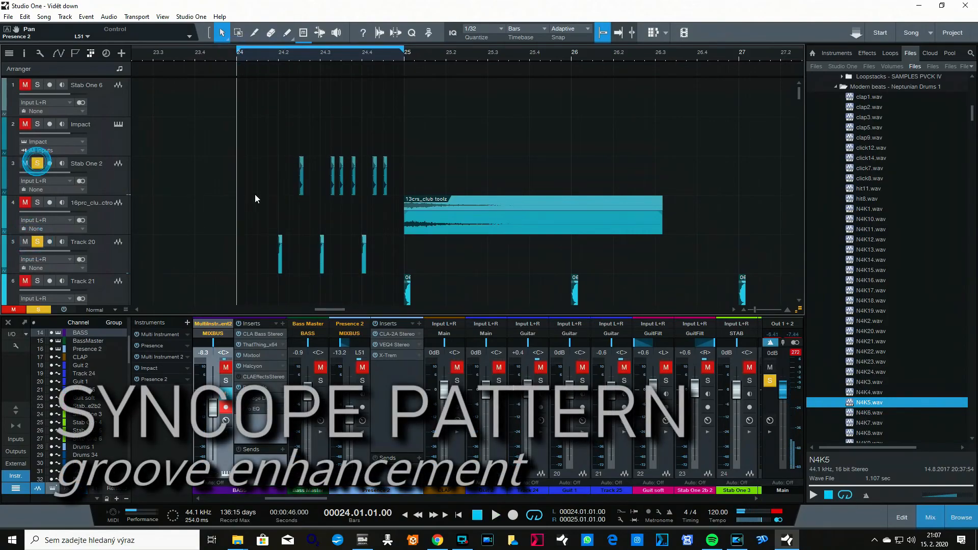
{"action": "scroll", "coordinate": [255, 194], "scroll_direction": "down", "scroll_amount": 3}
{"action": "left_click", "coordinate": [37, 218]}
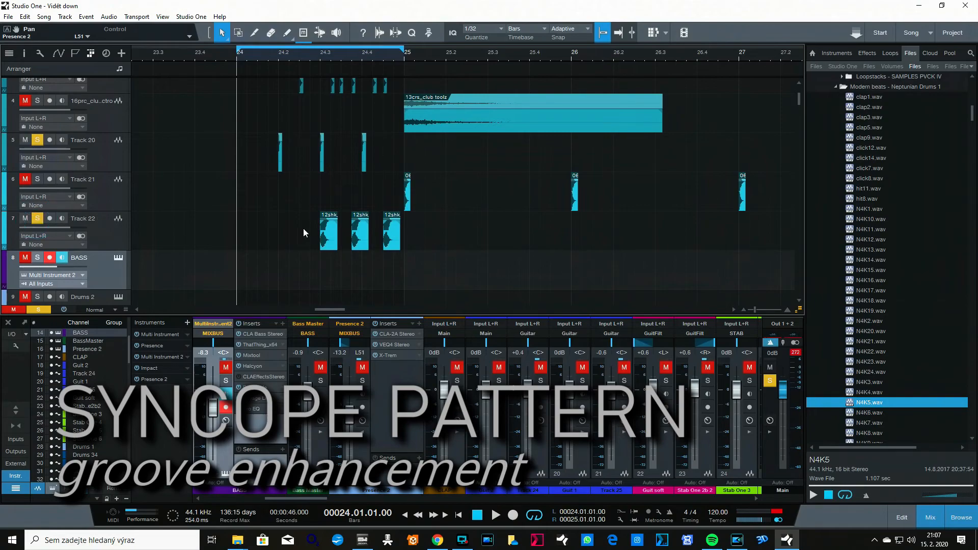
{"action": "scroll", "coordinate": [225, 183], "scroll_direction": "up", "scroll_amount": 3}
{"action": "key", "text": "space"}
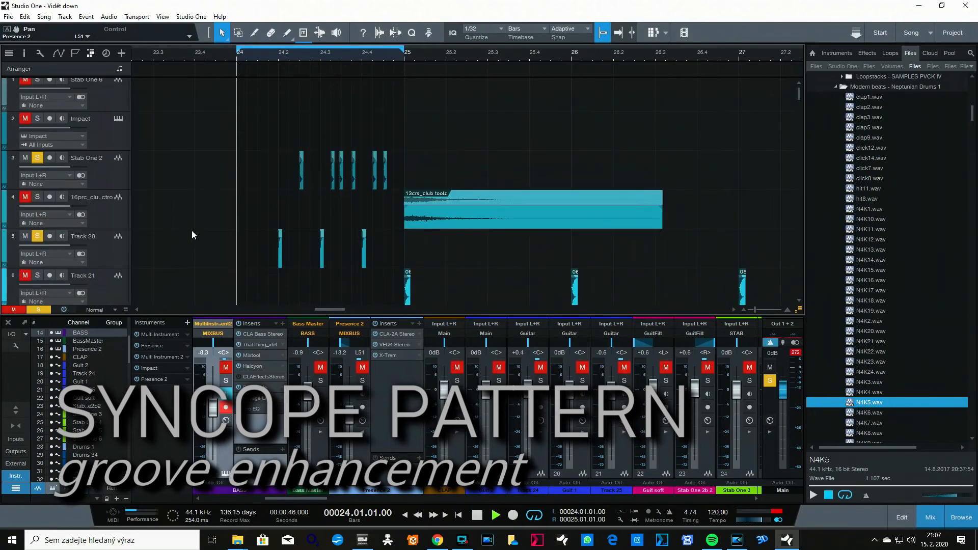
Step: Examine the individual hits on Track 20 and Stab One 2 and replay the soloed pattern from just before bar 24
{"action": "left_click", "coordinate": [279, 249]}
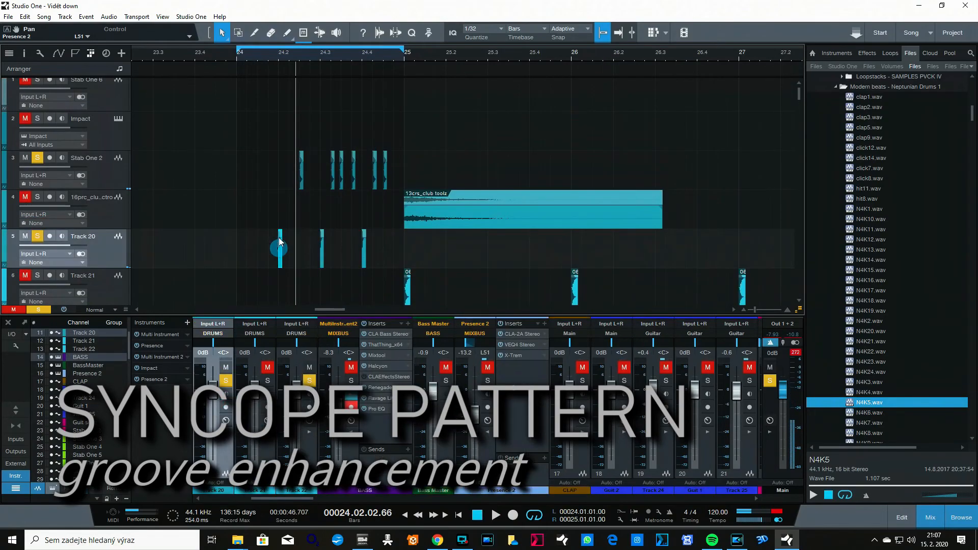
{"action": "left_click", "coordinate": [302, 163]}
{"action": "left_click_drag", "start_coordinate": [308, 60], "coordinate": [316, 89]}
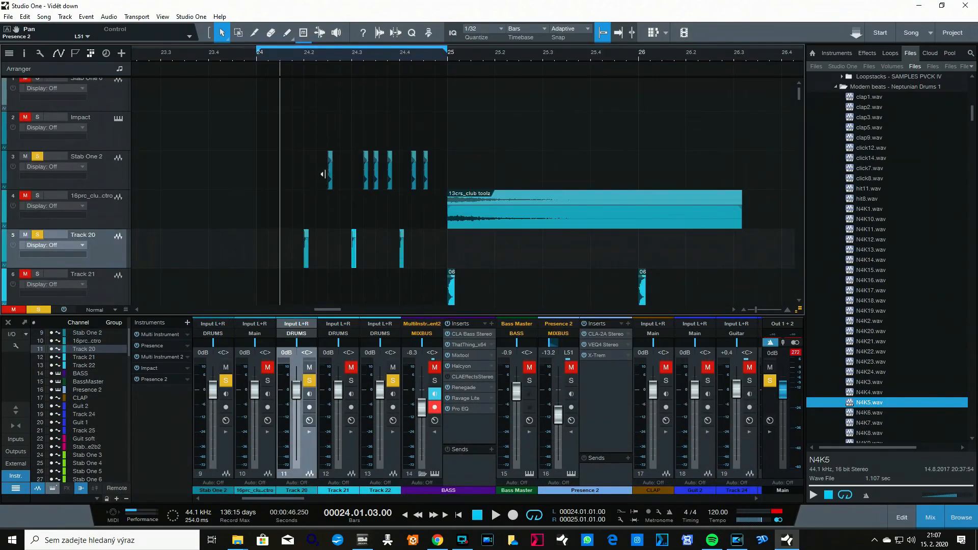
{"action": "key", "text": "space"}
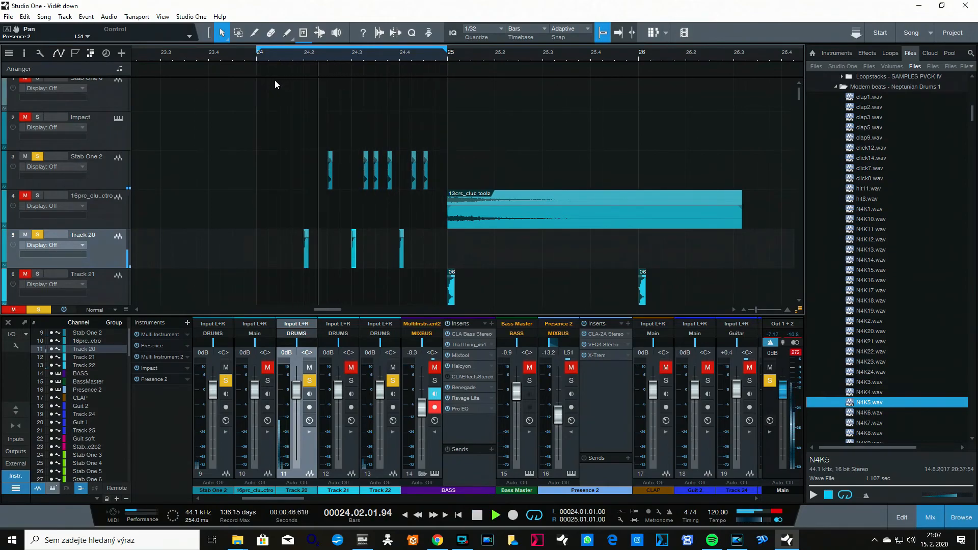
{"action": "left_click", "coordinate": [249, 51]}
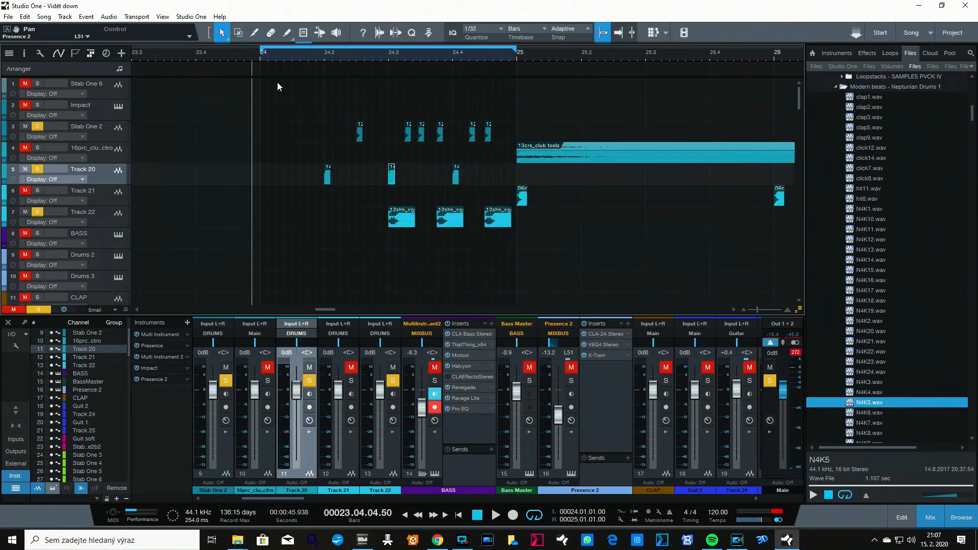
{"action": "key", "text": "space"}
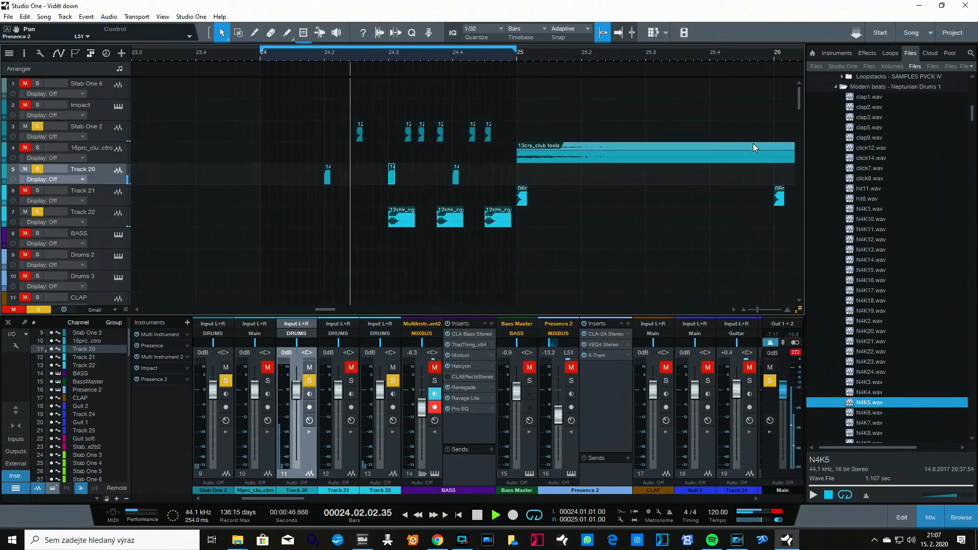
Step: Clear all solos, extend the loop end to 34.03 and play the full mix from bar 24
{"action": "left_click_drag", "start_coordinate": [800, 100], "coordinate": [783, 180]}
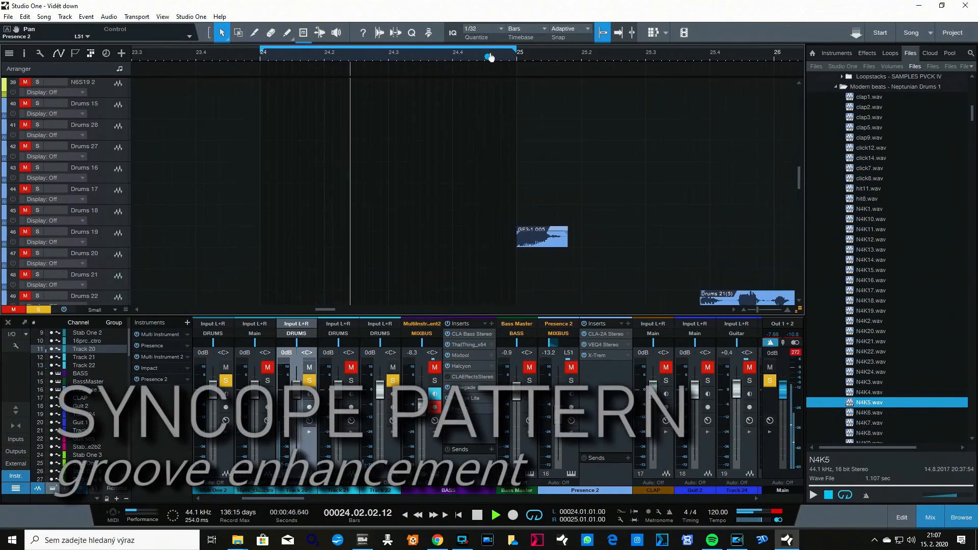
{"action": "left_click_drag", "start_coordinate": [488, 57], "coordinate": [559, 34]}
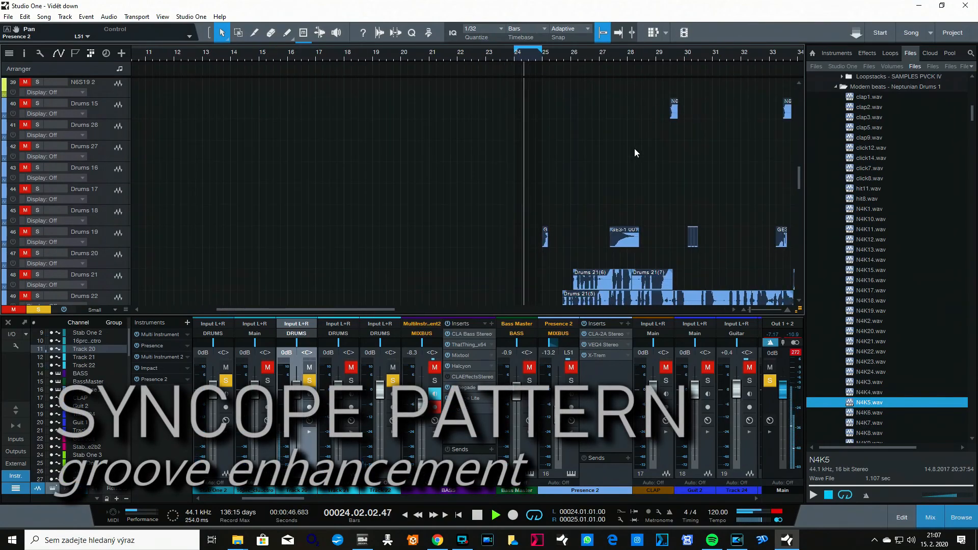
{"action": "left_click", "coordinate": [38, 311]}
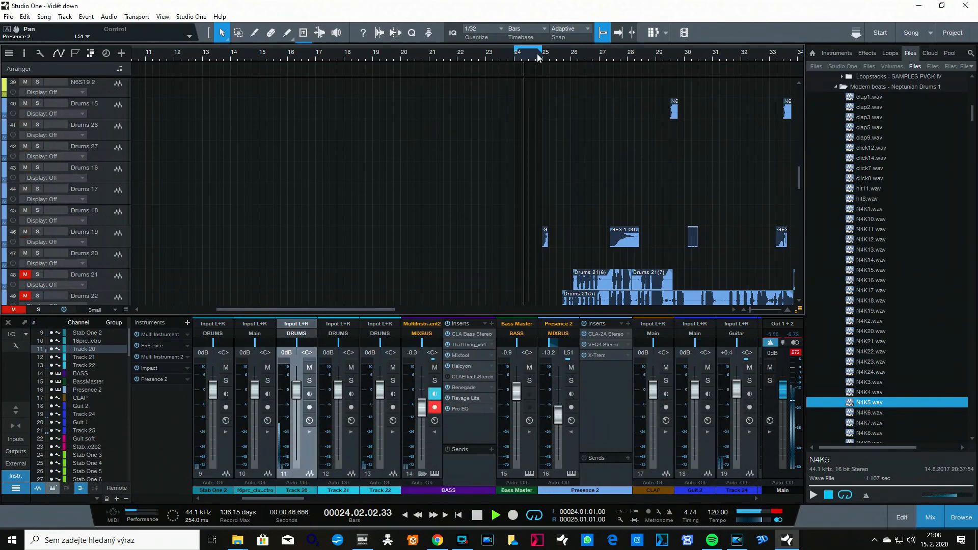
{"action": "left_click_drag", "start_coordinate": [538, 57], "coordinate": [657, 66]}
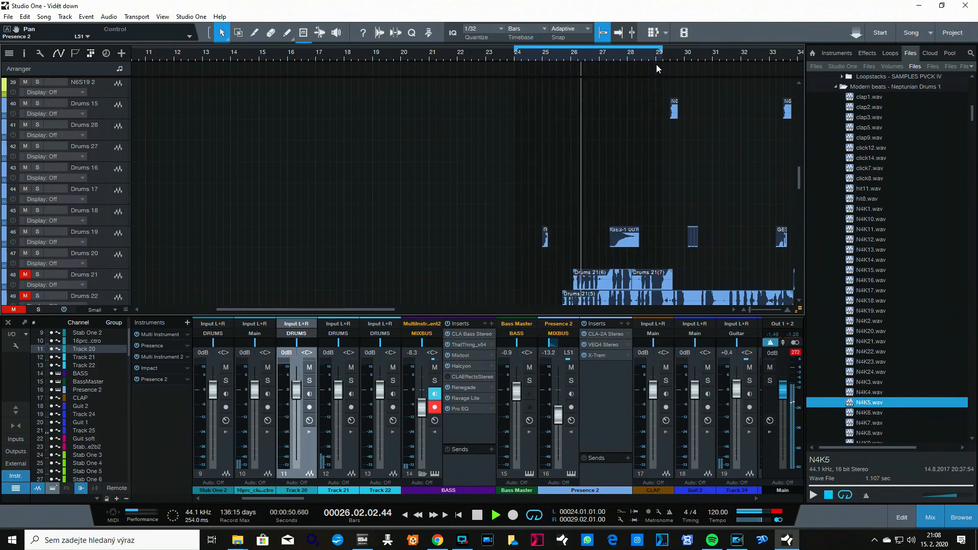
{"action": "left_click_drag", "start_coordinate": [661, 58], "coordinate": [814, 60]}
{"action": "left_click_drag", "start_coordinate": [734, 54], "coordinate": [627, 51]}
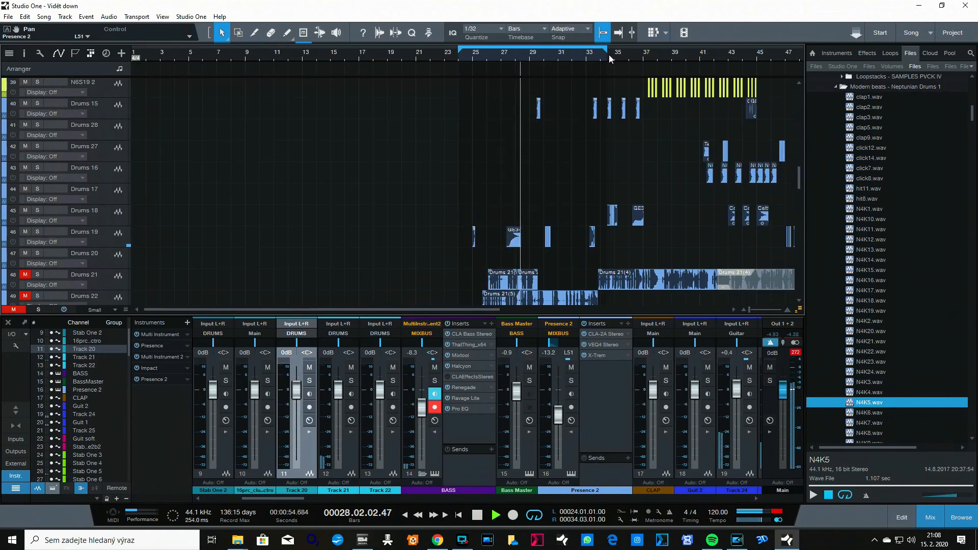
{"action": "key", "text": "space"}
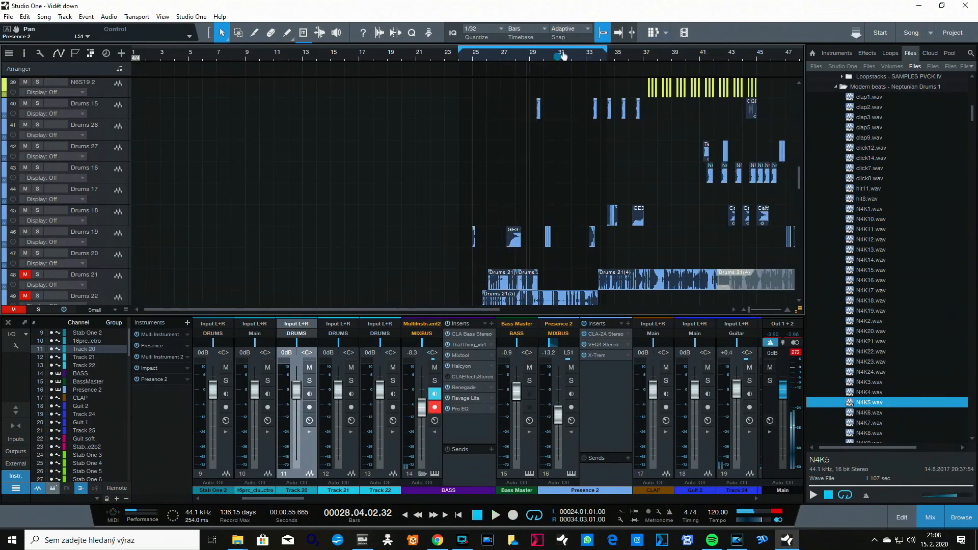
Step: Examine the drum and instrument clips across the arrangement and place the playback position at bar 16, beat 4
{"action": "scroll", "coordinate": [493, 165], "scroll_direction": "down", "scroll_amount": 3}
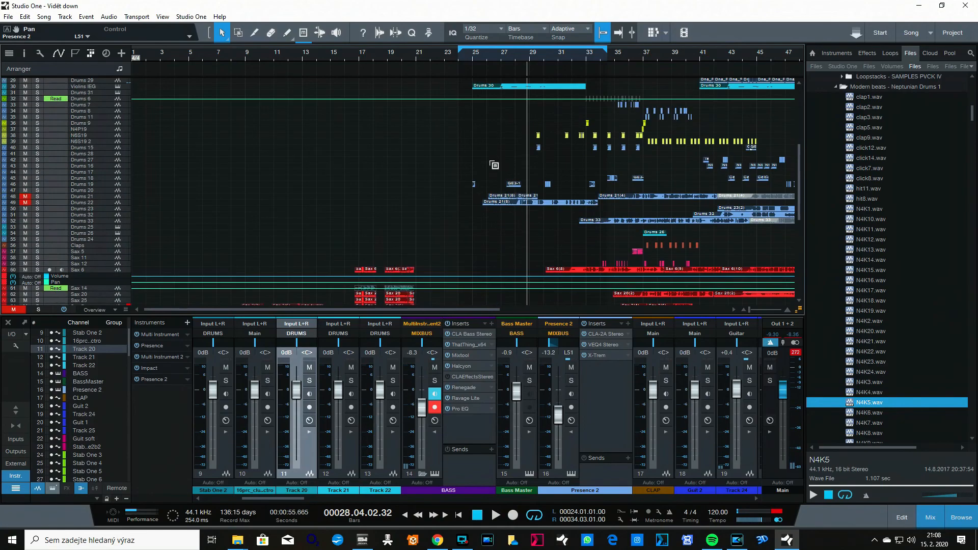
{"action": "left_click_drag", "start_coordinate": [502, 57], "coordinate": [517, 54]}
{"action": "scroll", "coordinate": [442, 142], "scroll_direction": "up", "scroll_amount": 3}
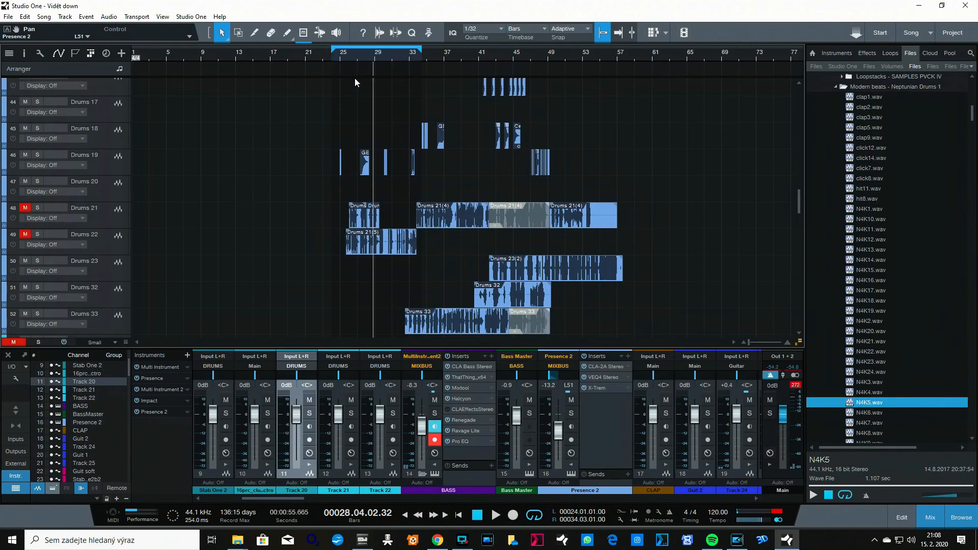
{"action": "left_click_drag", "start_coordinate": [800, 194], "coordinate": [772, 90]}
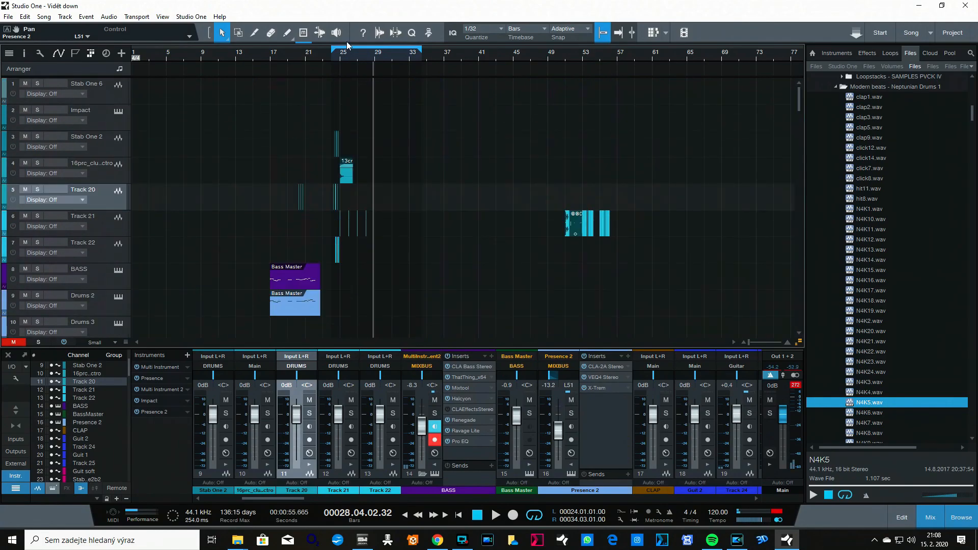
{"action": "left_click_drag", "start_coordinate": [340, 51], "coordinate": [339, 60]}
{"action": "scroll", "coordinate": [319, 145], "scroll_direction": "down", "scroll_amount": 4}
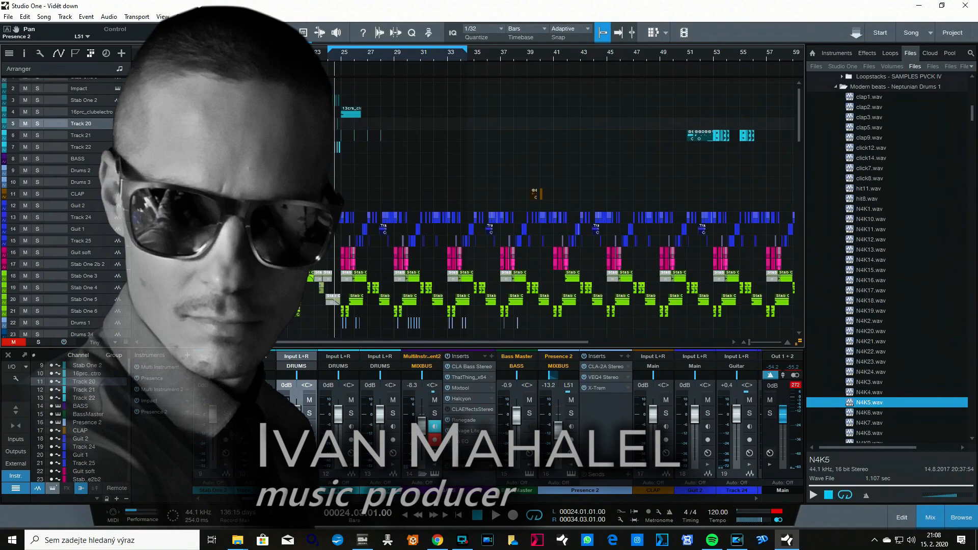
{"action": "left_click_drag", "start_coordinate": [241, 53], "coordinate": [268, 79]}
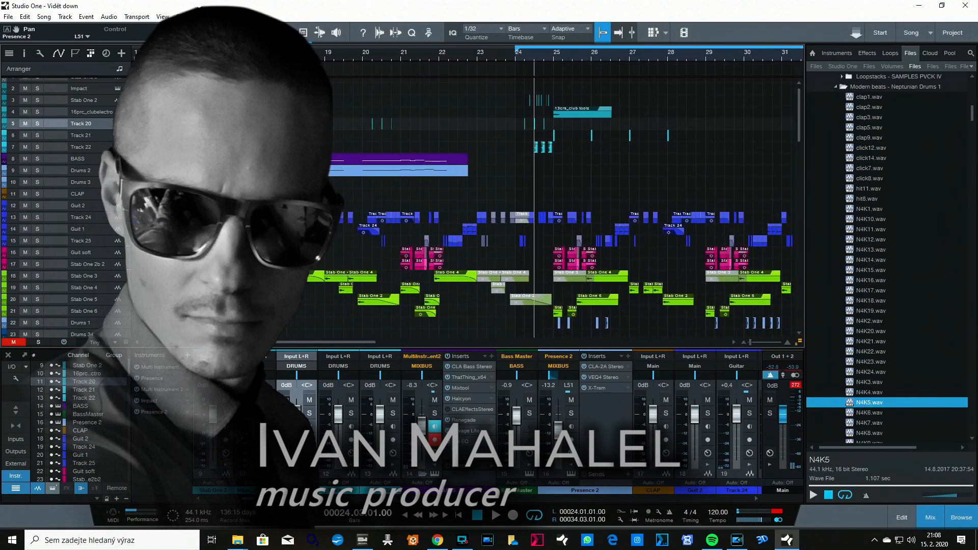
{"action": "left_click_drag", "start_coordinate": [238, 79], "coordinate": [248, 58]}
{"action": "scroll", "coordinate": [254, 123], "scroll_direction": "up", "scroll_amount": 2}
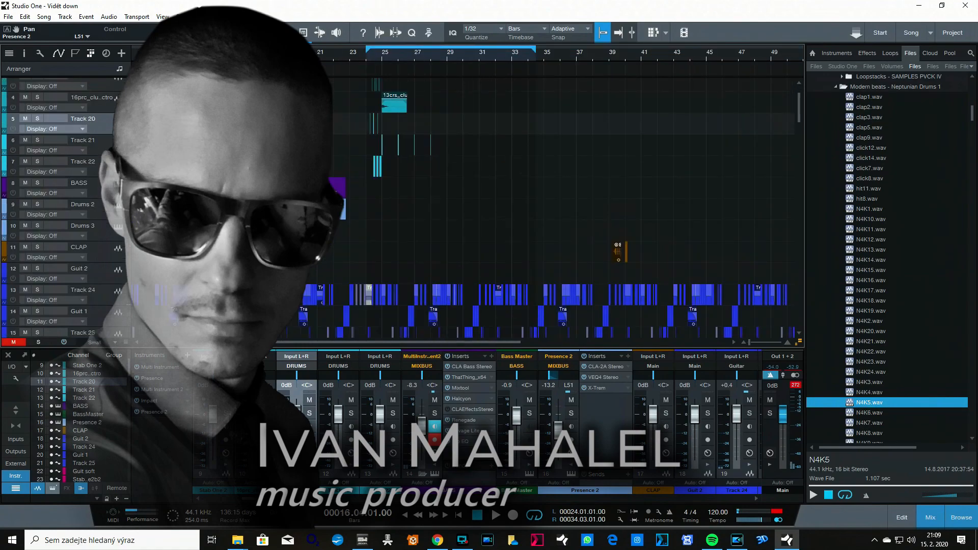